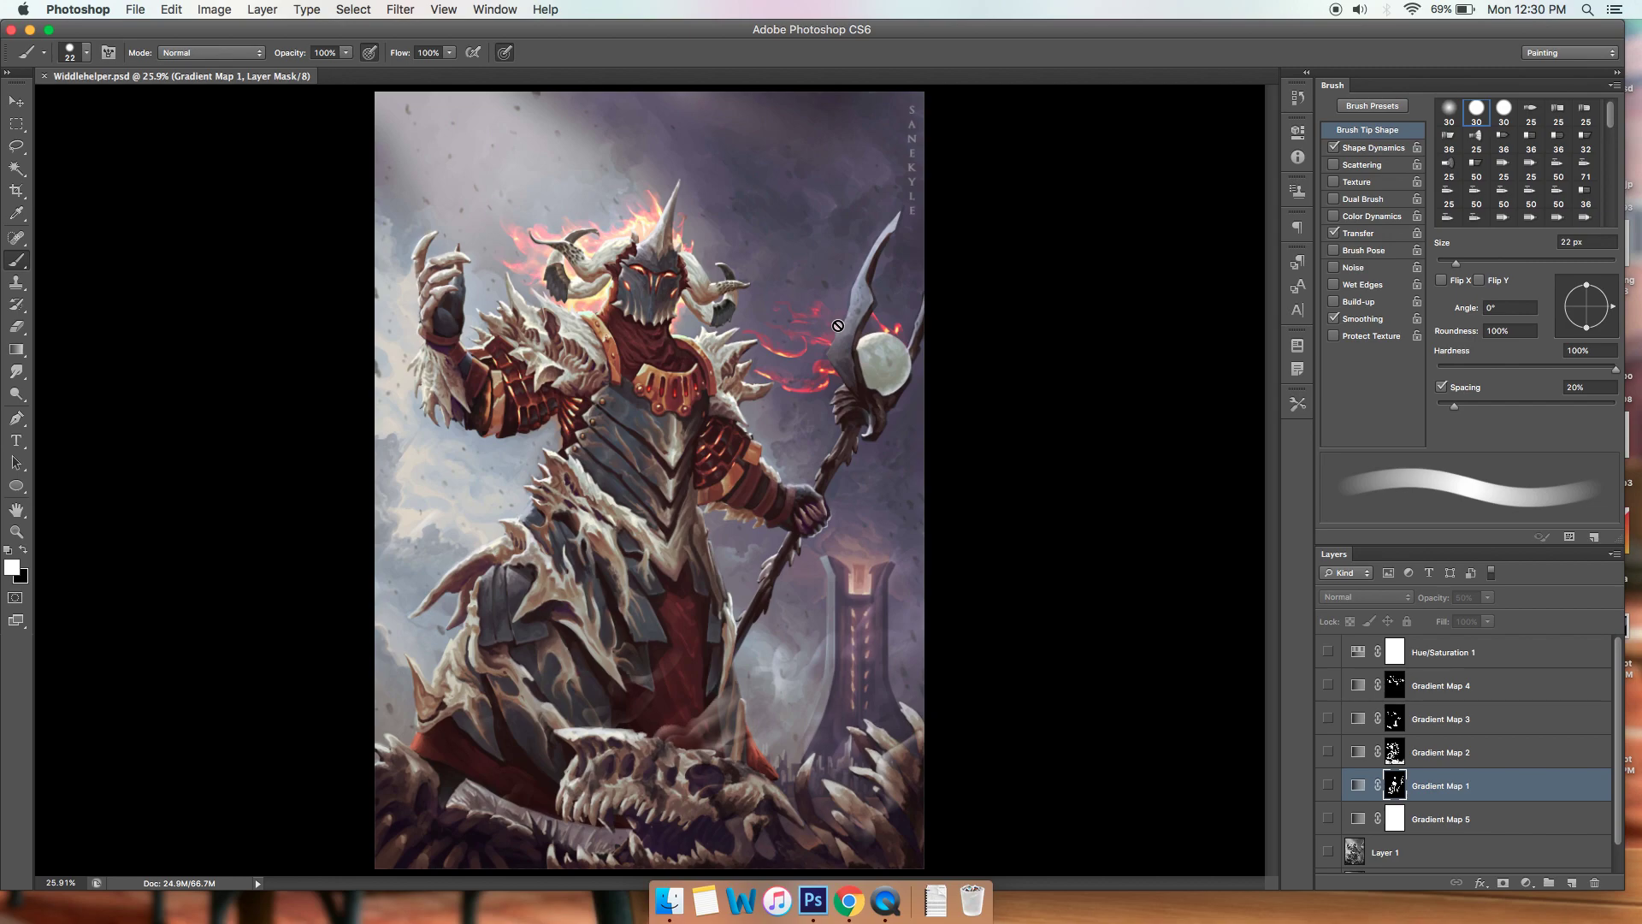
Show greyscale Layer 1, preview Gradient Maps 1–3 colouring, then hide all three again.
left_click(1329, 852)
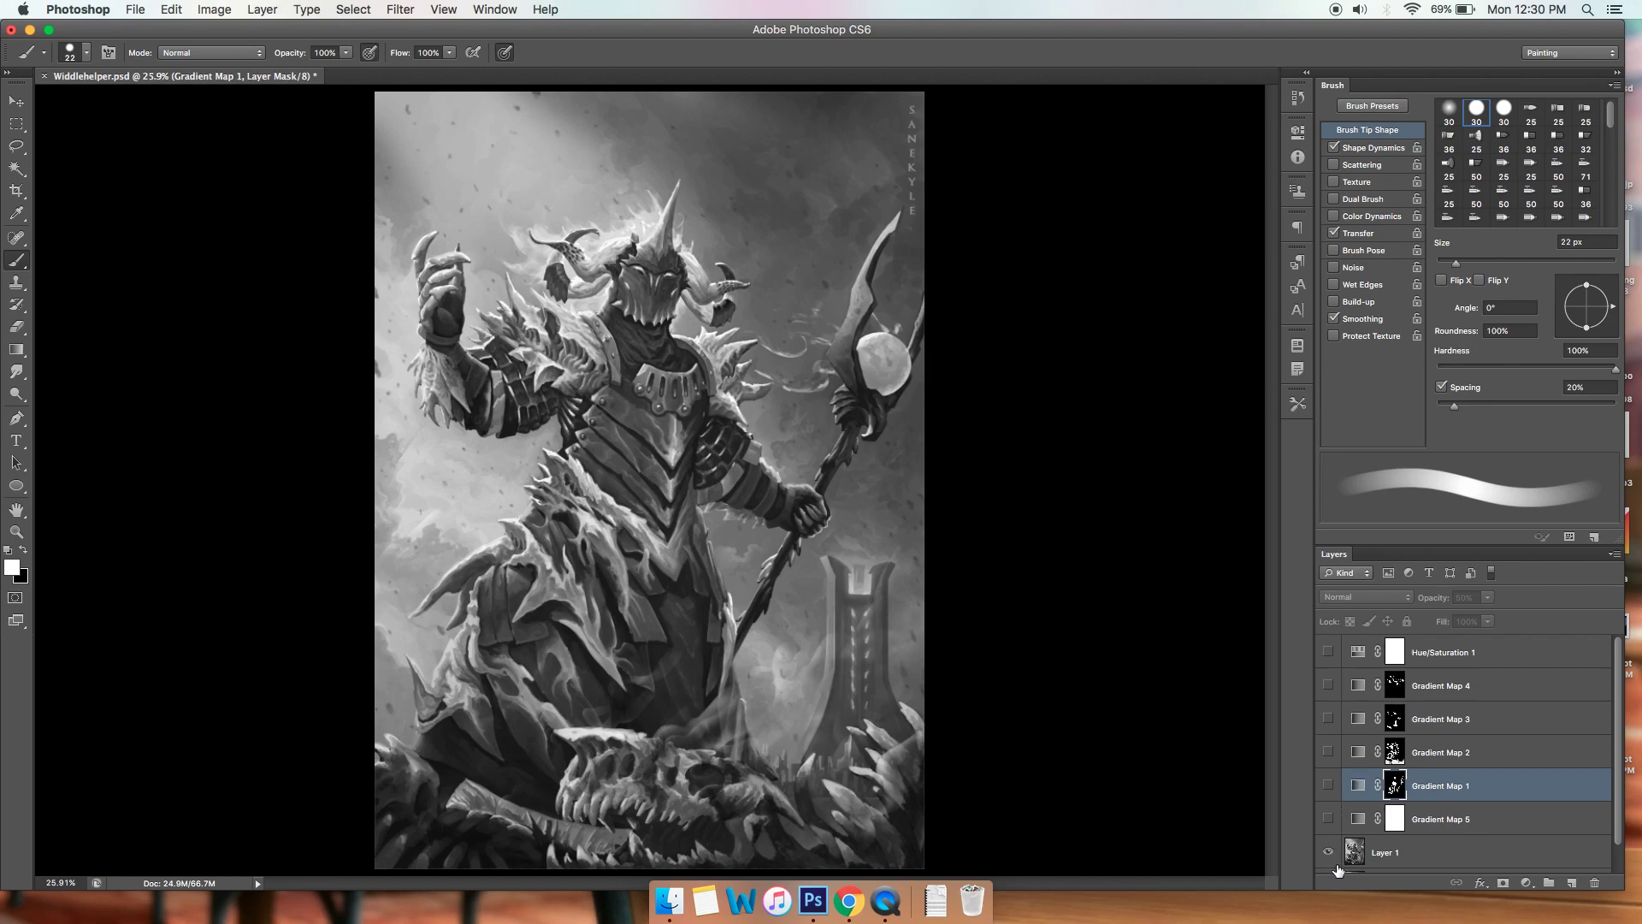
left_click(1328, 785)
left_click(1328, 752)
left_click(1328, 718)
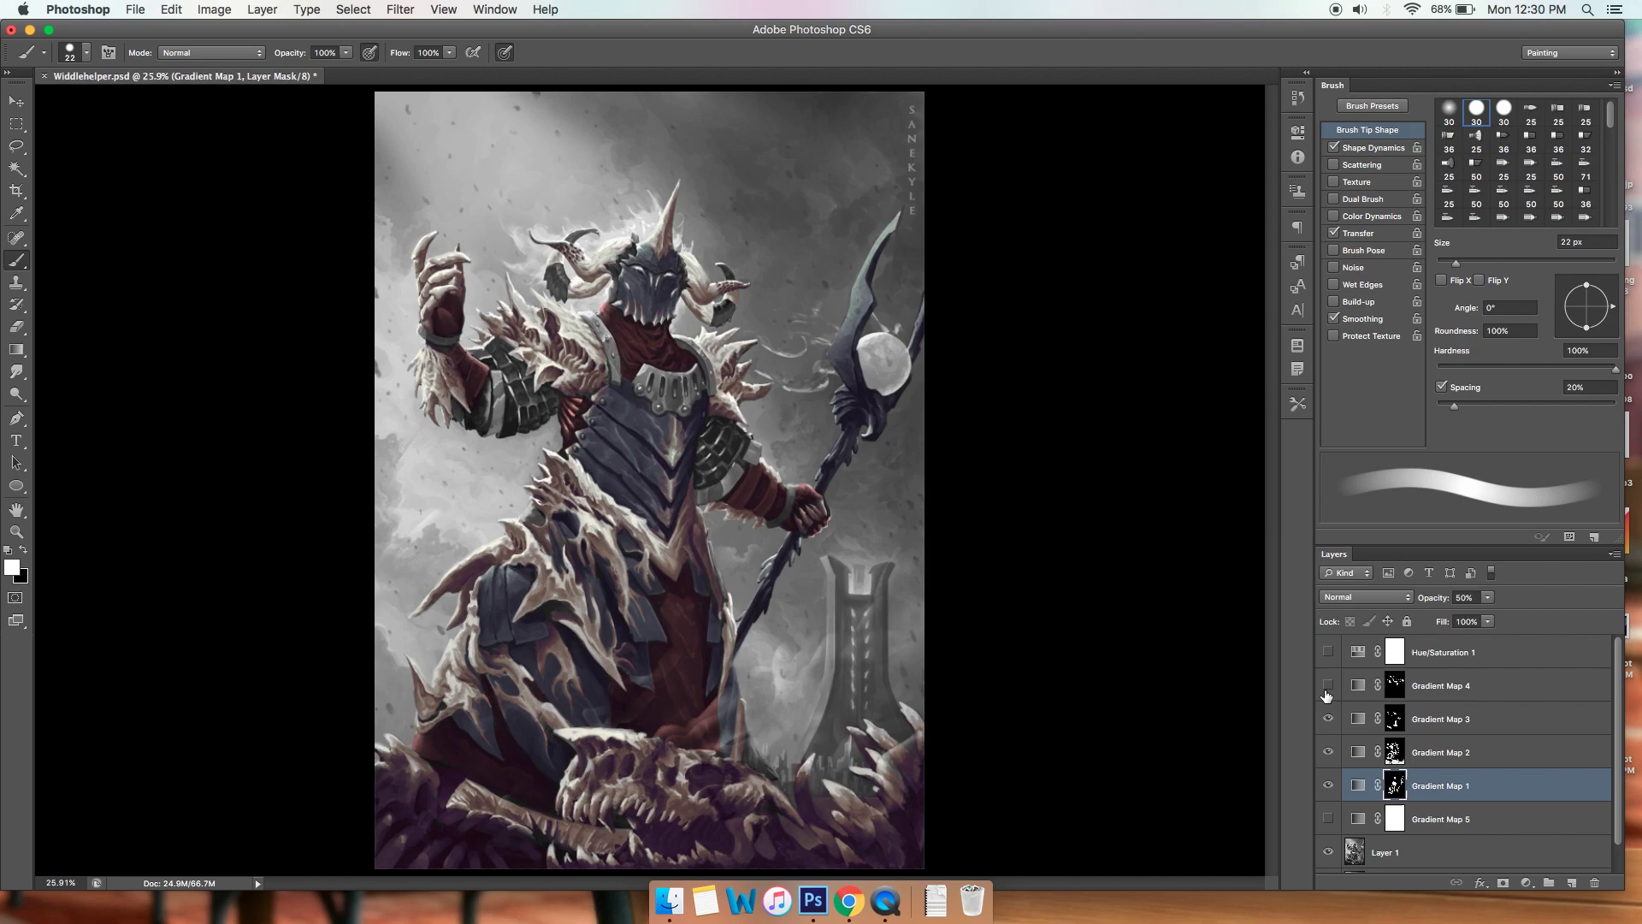
left_click(1328, 719)
left_click(1328, 752)
left_click(1328, 785)
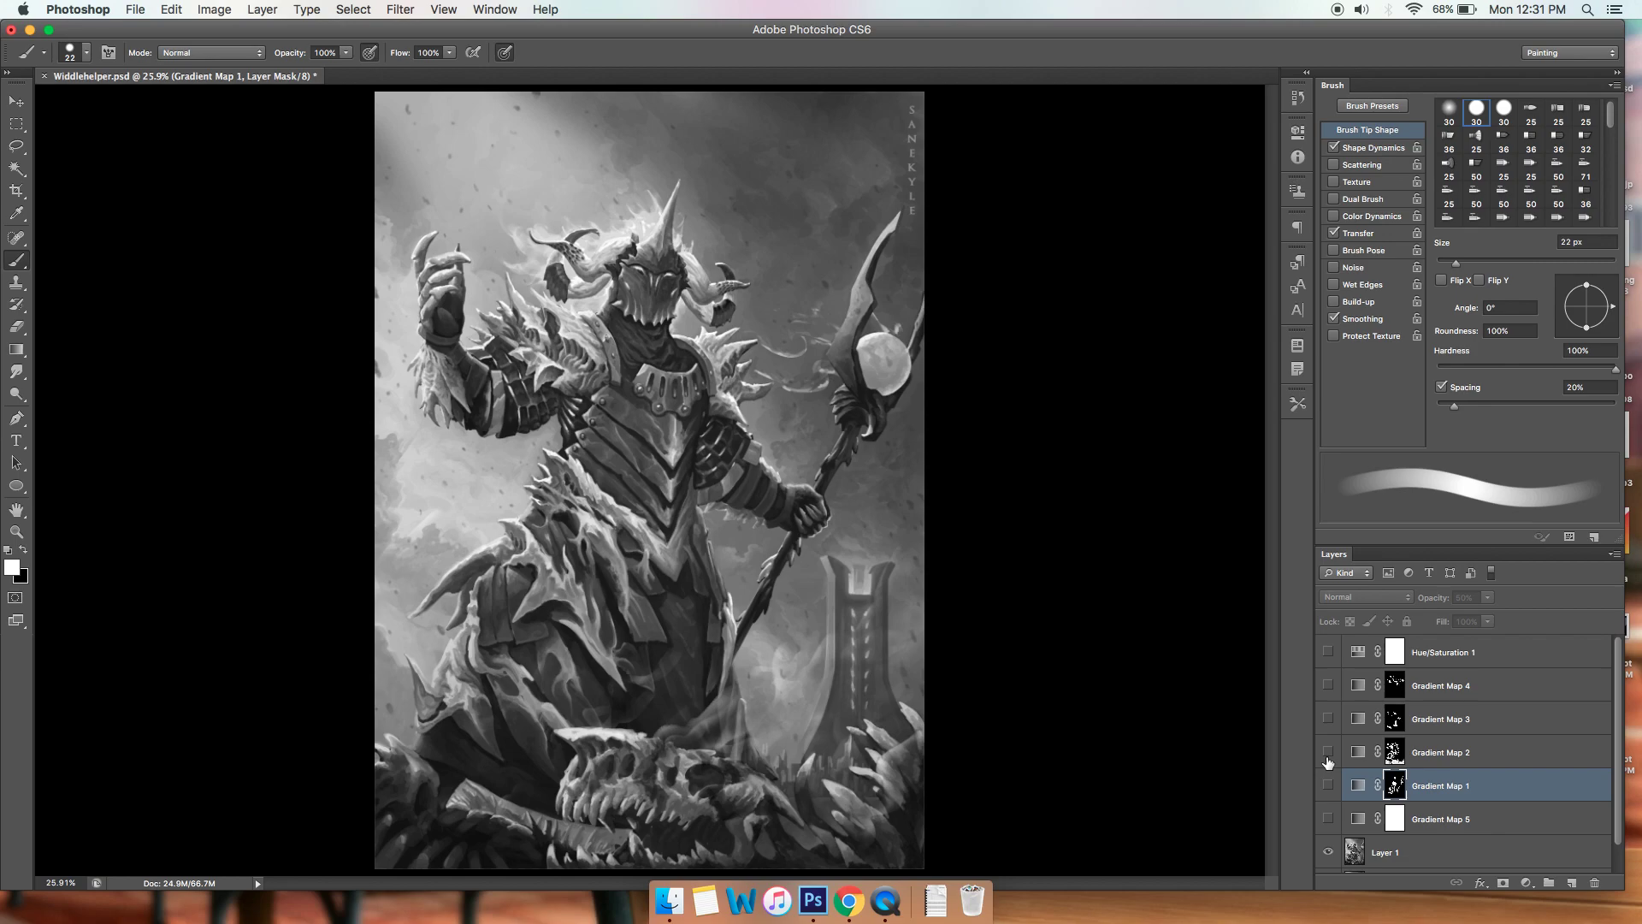
left_click(1328, 852)
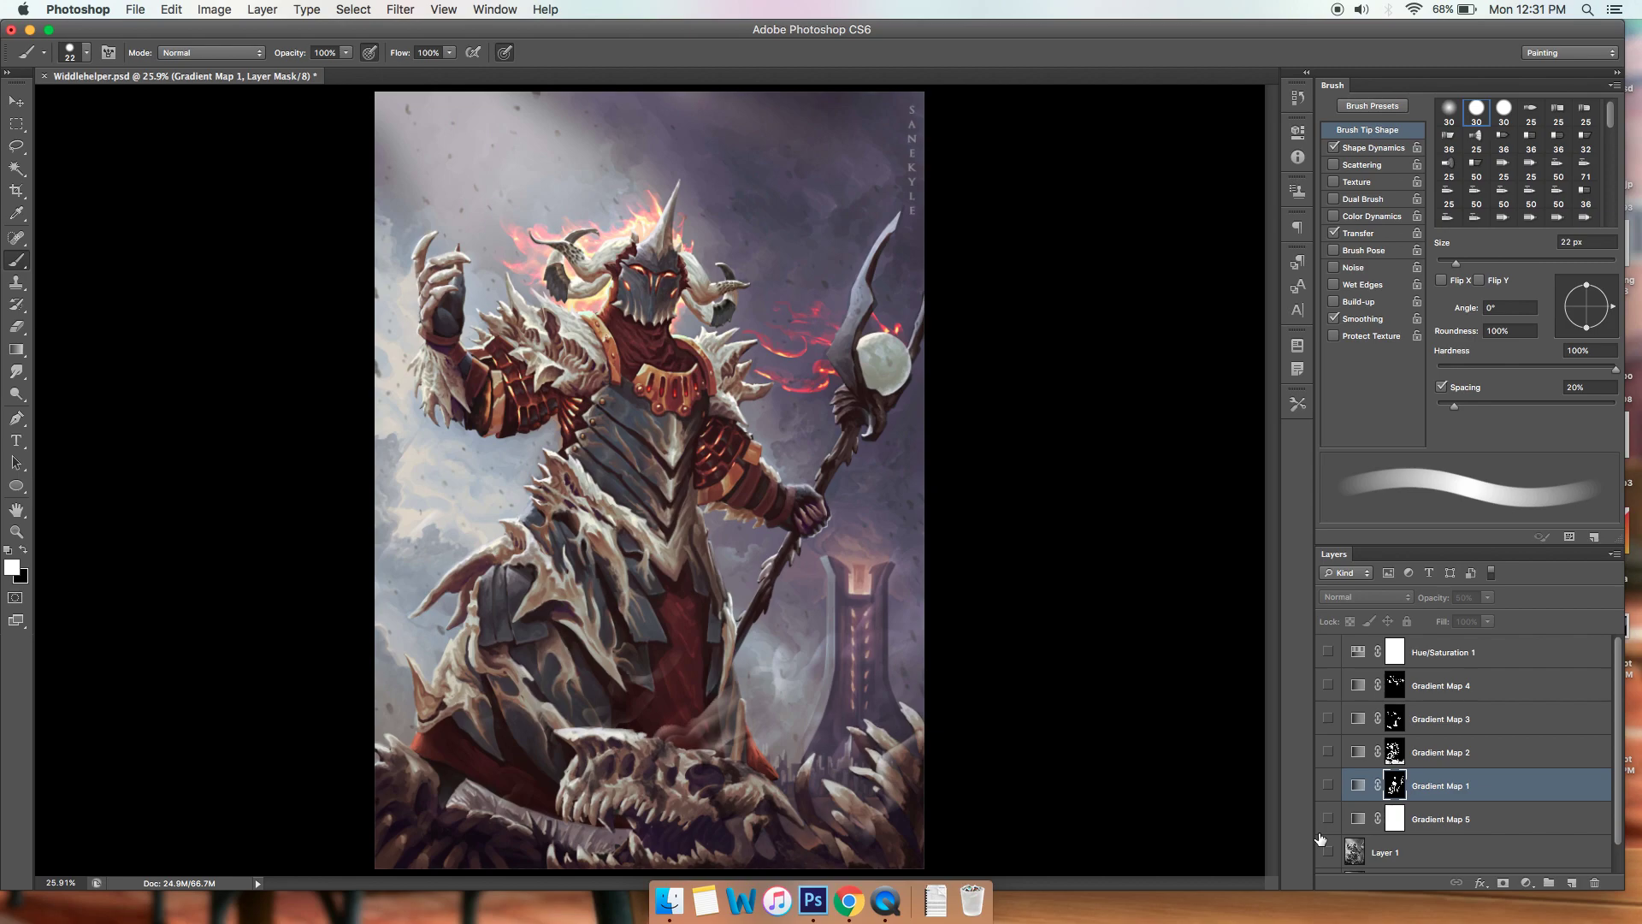
left_click(1326, 851)
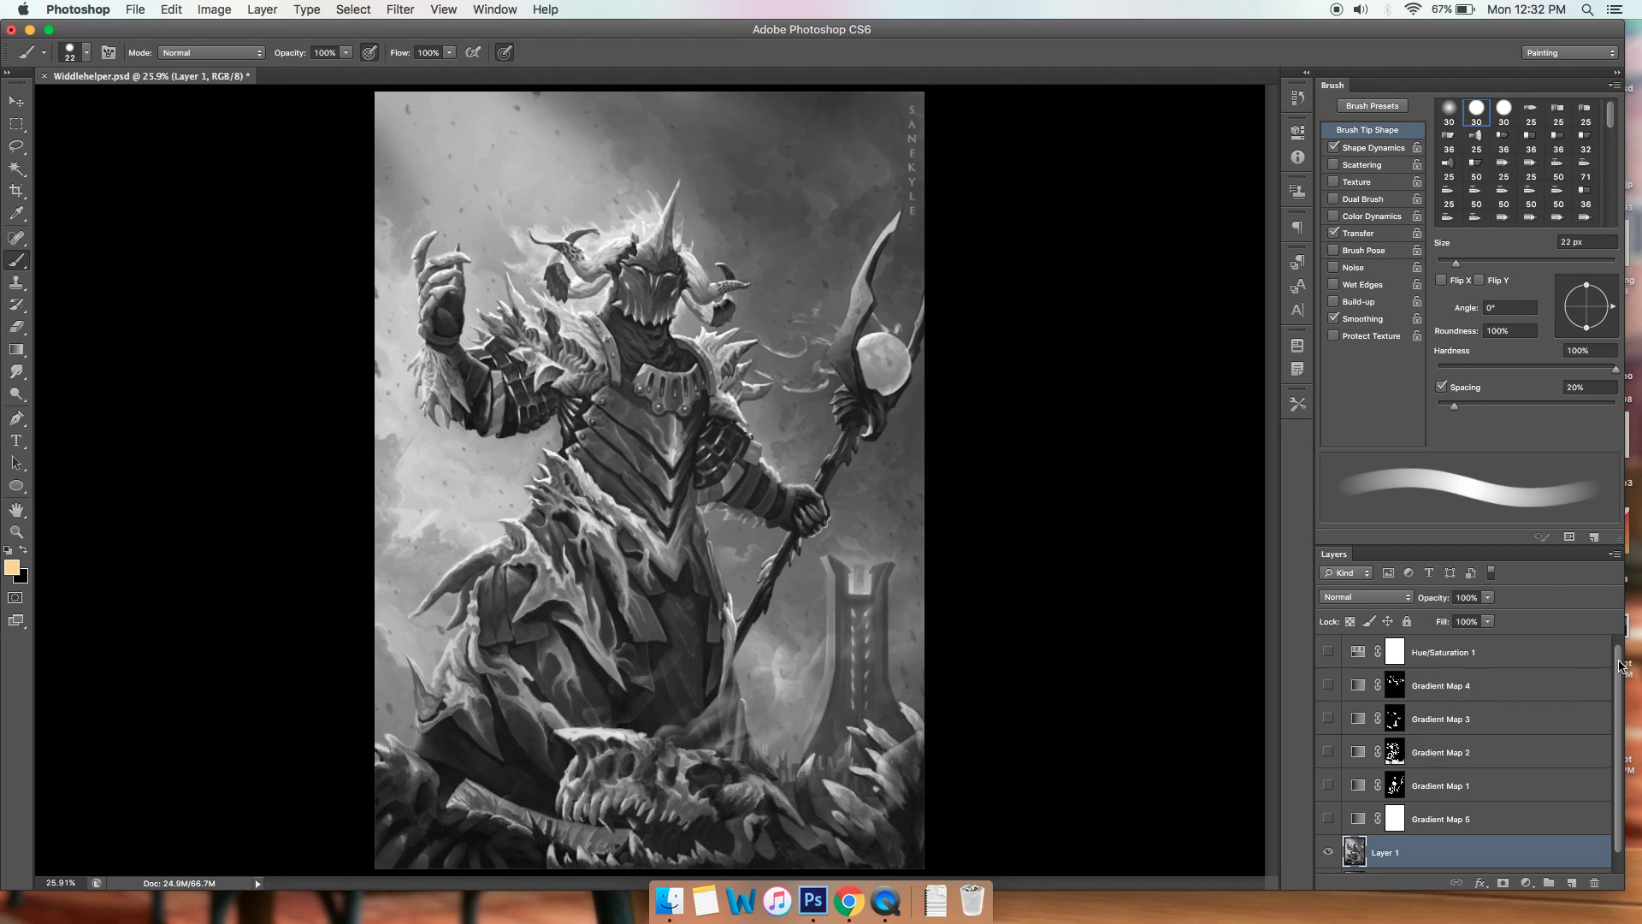
Add a Gradient Map adjustment layer above Layer 1, creating Gradient Map 6.
scroll(1596, 664, "down", 1)
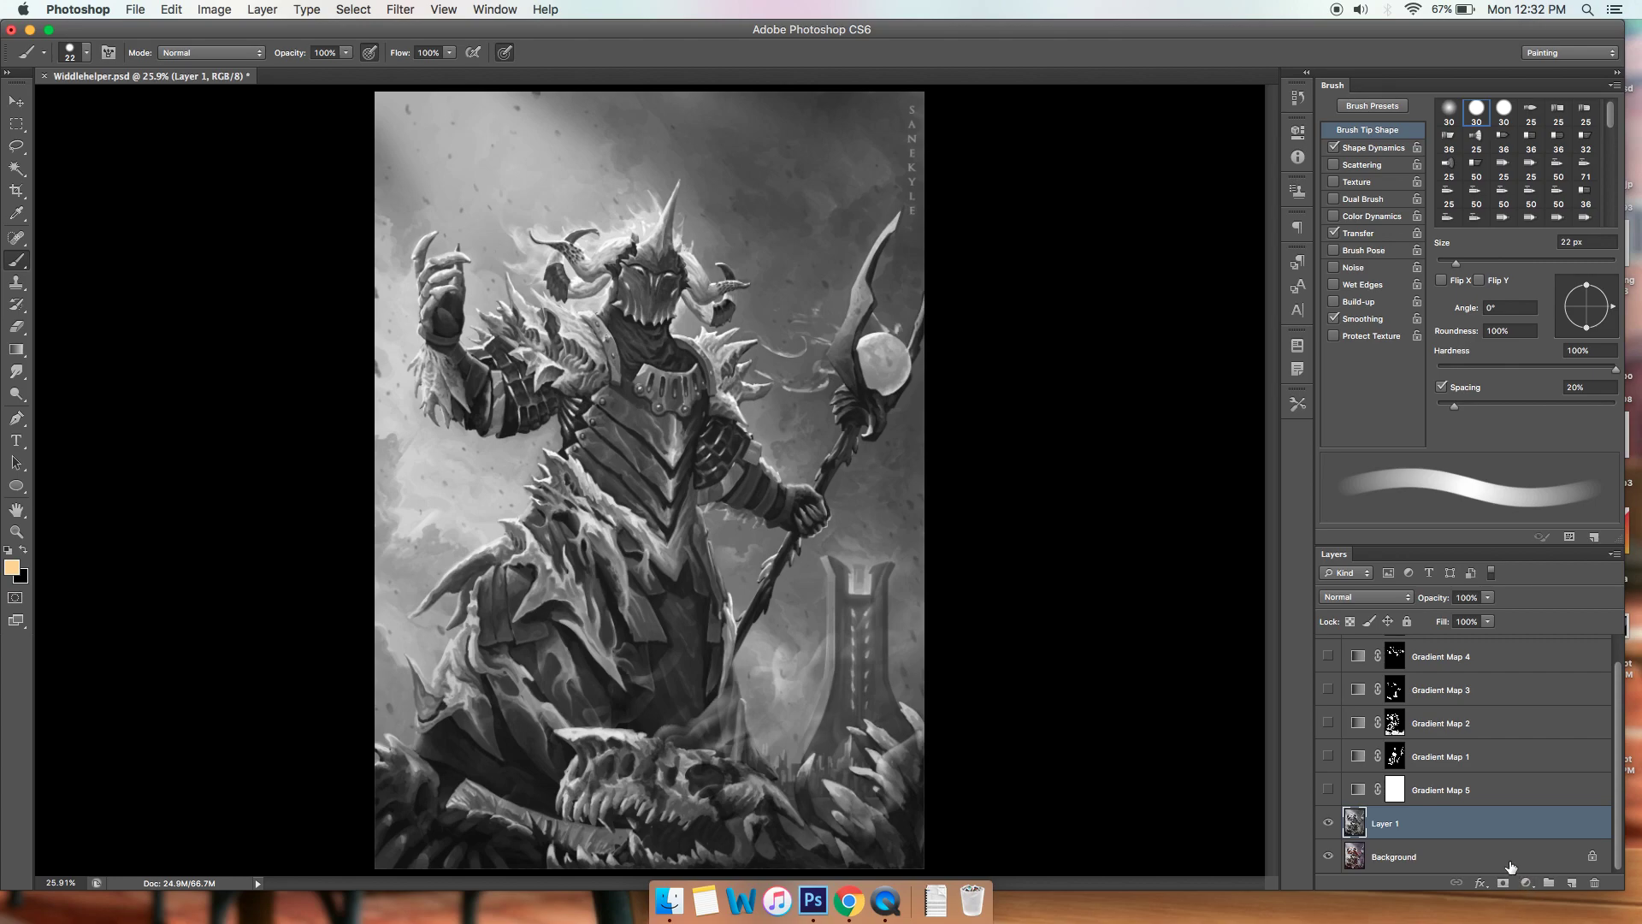
left_click(1527, 882)
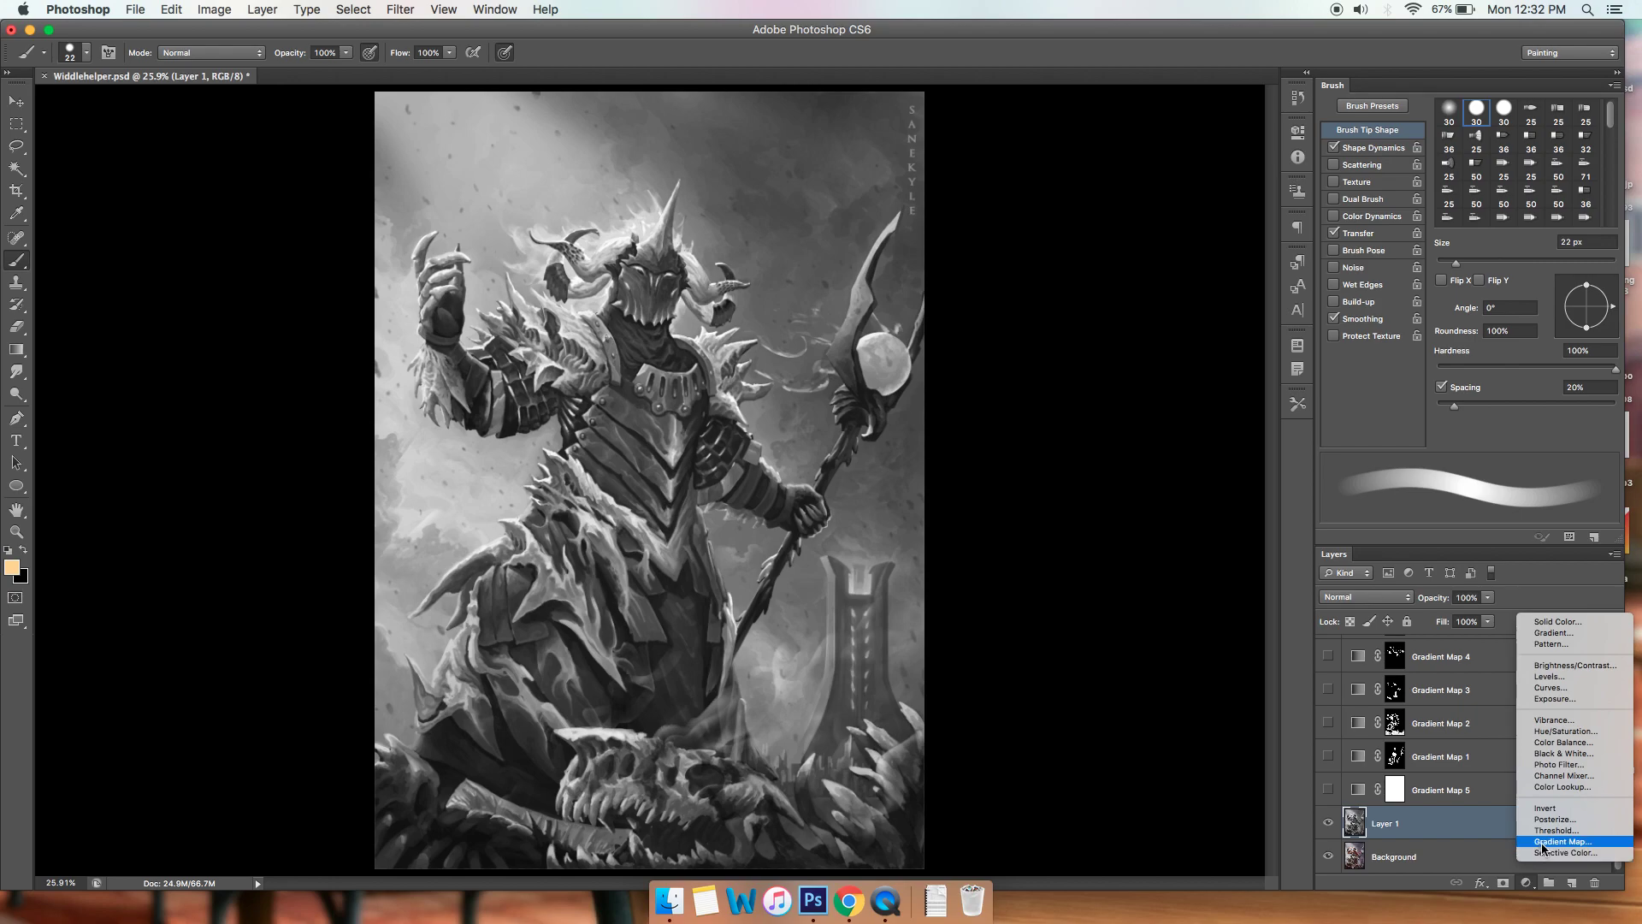
left_click(1543, 842)
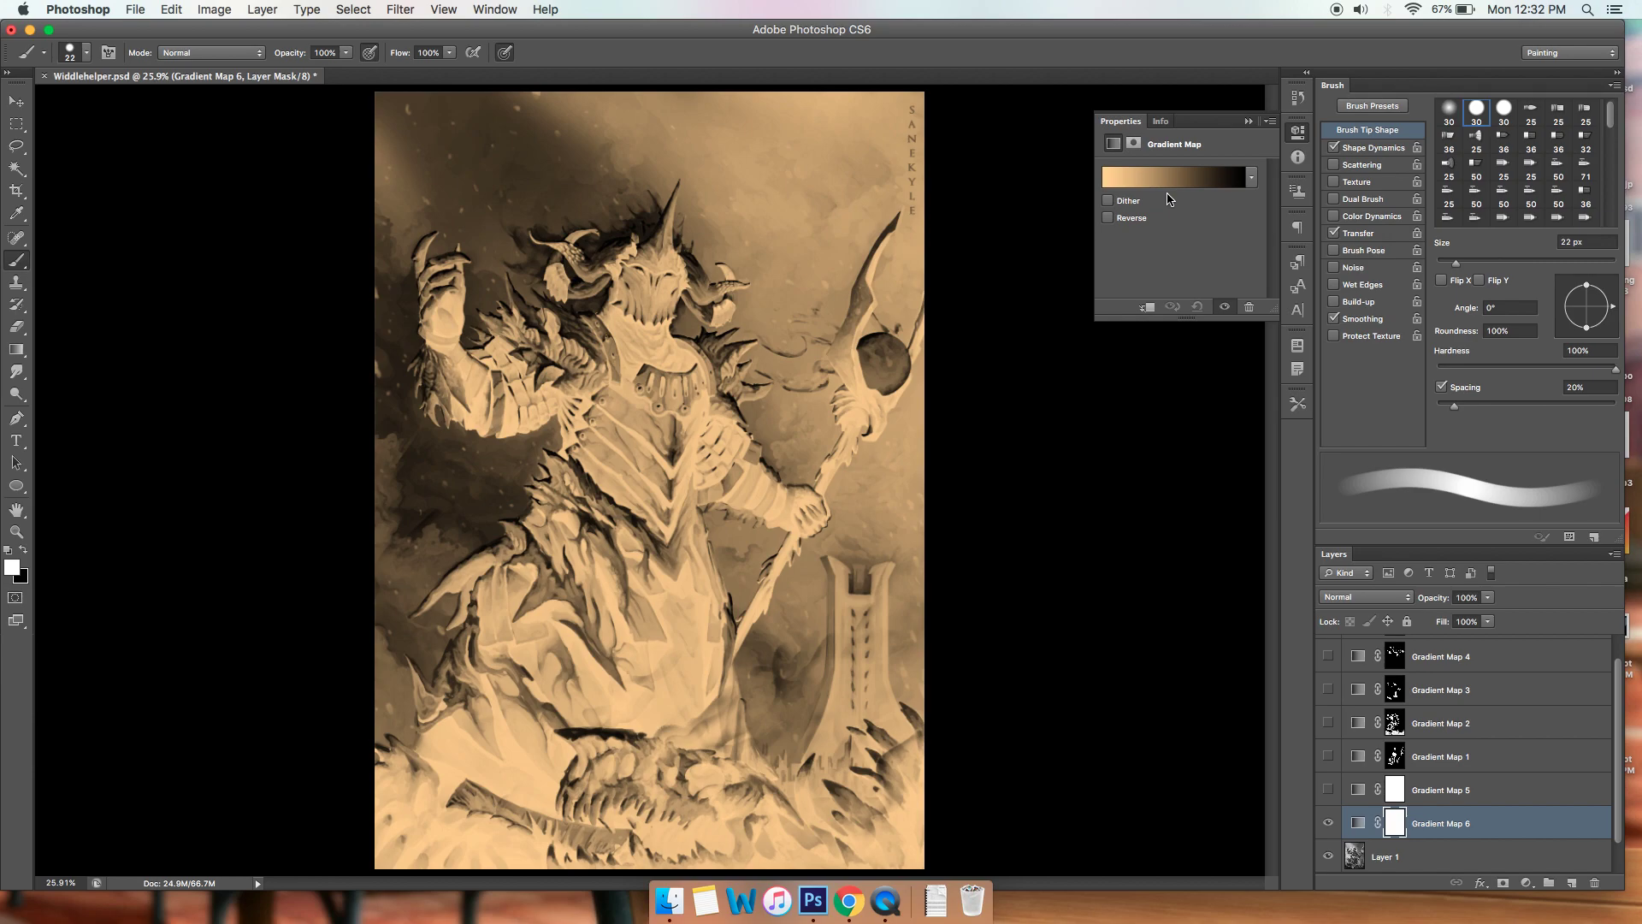
Edit Gradient Map 6's gradient and set its left colour stop to black.
left_click(1188, 178)
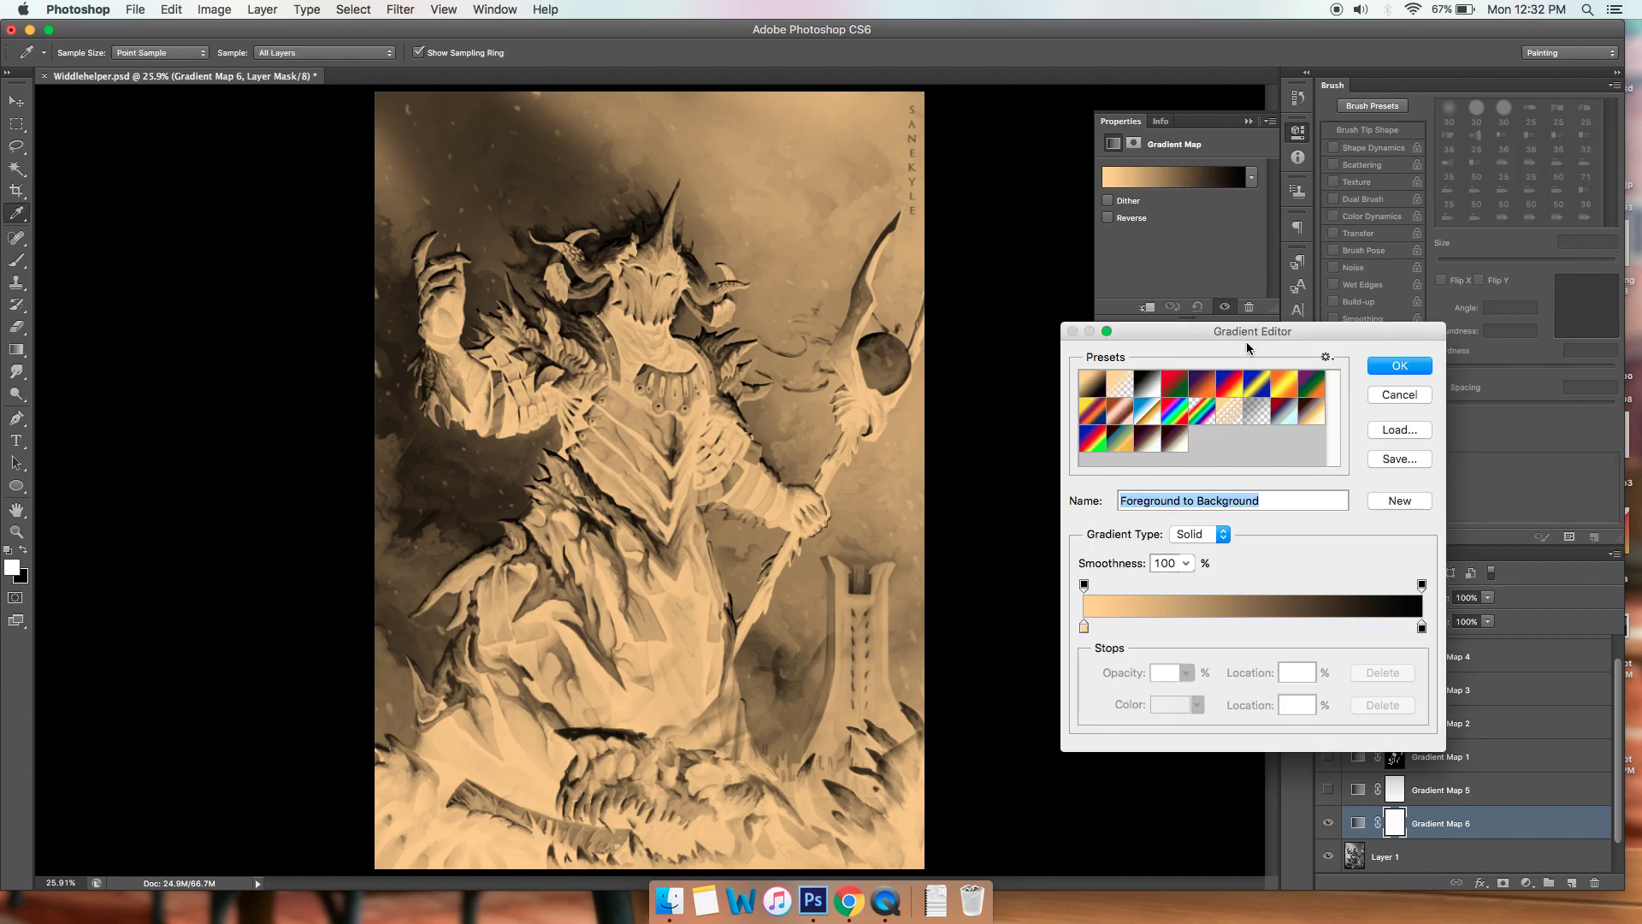
left_click_drag(1245, 341, 951, 336)
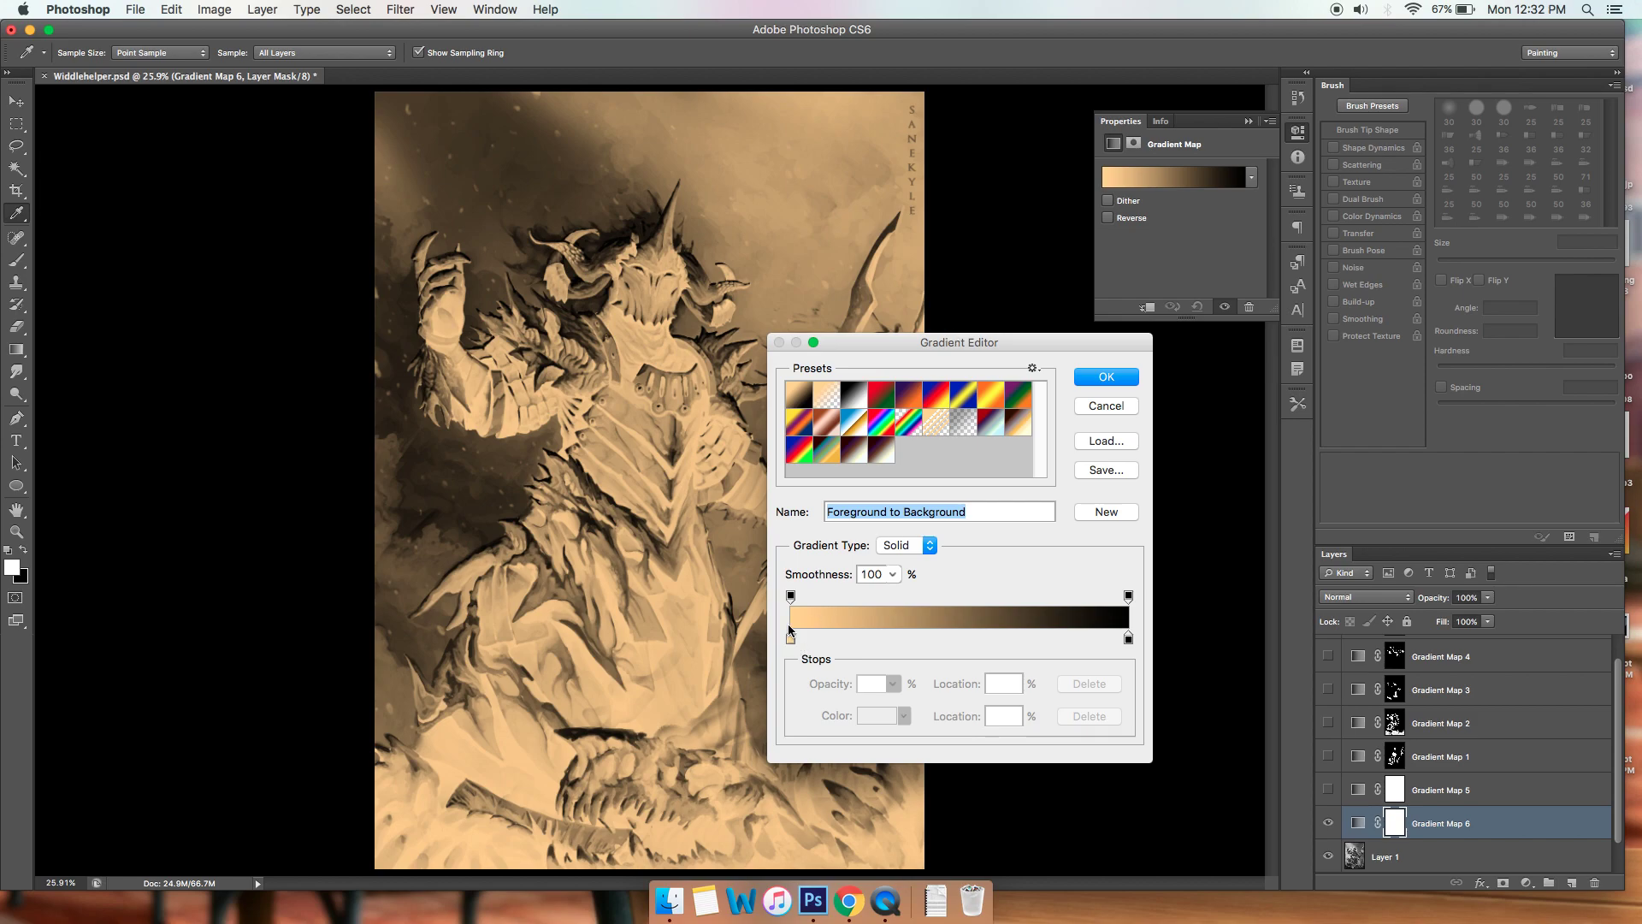
left_click_drag(954, 340, 967, 245)
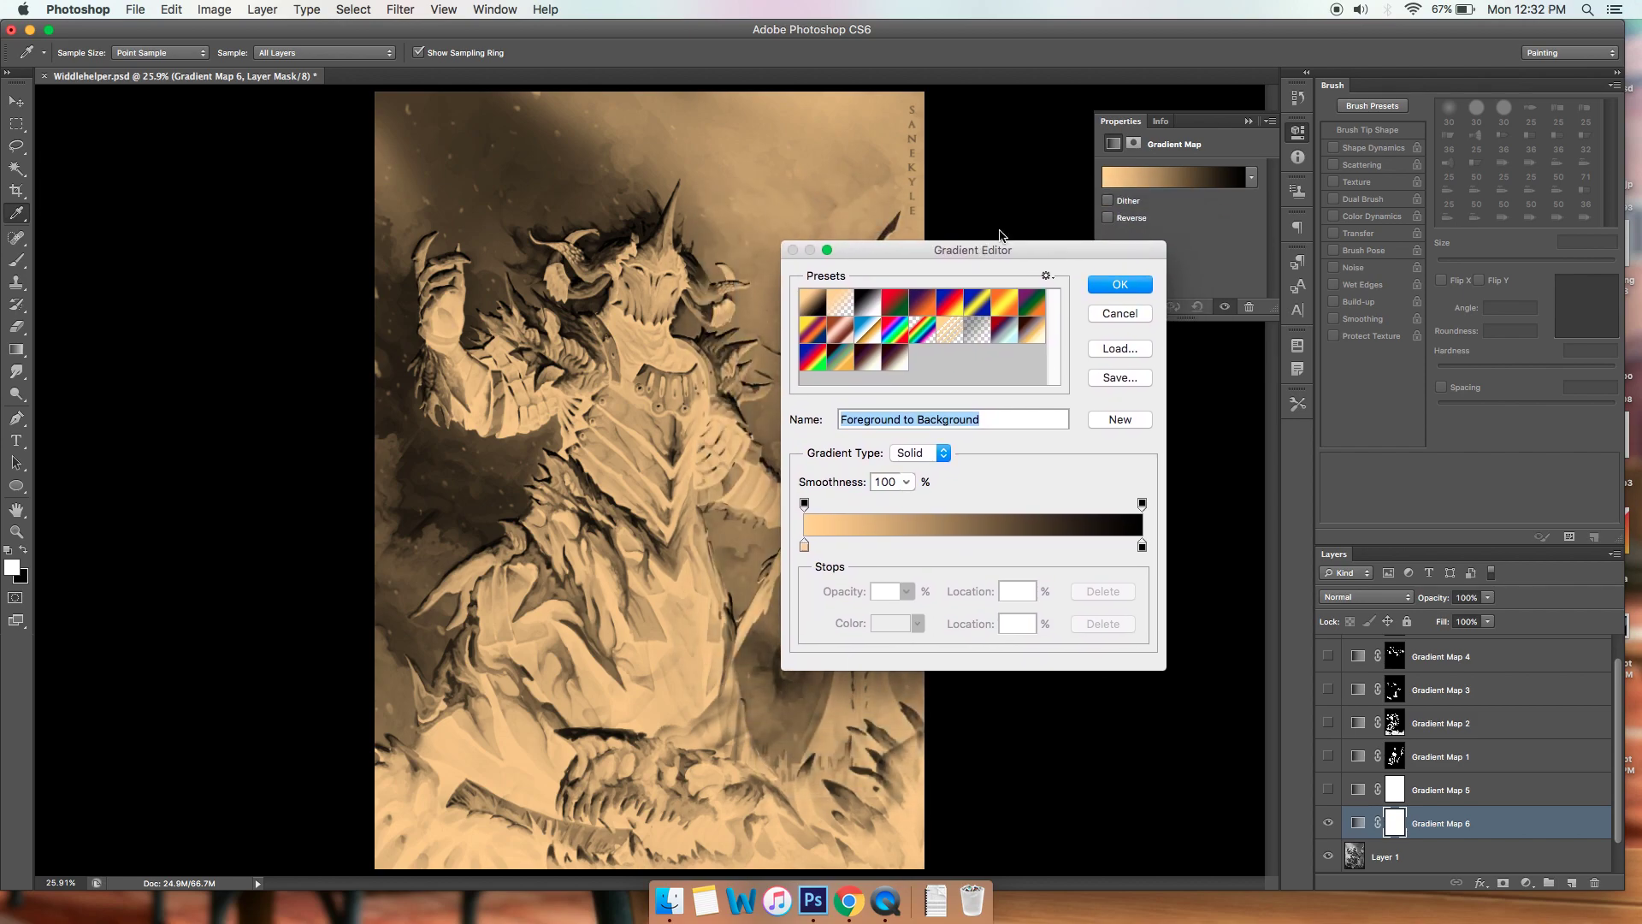
mouse_move(805, 551)
left_mouse_down()
mouse_move(1001, 550)
mouse_move(806, 544)
left_mouse_up()
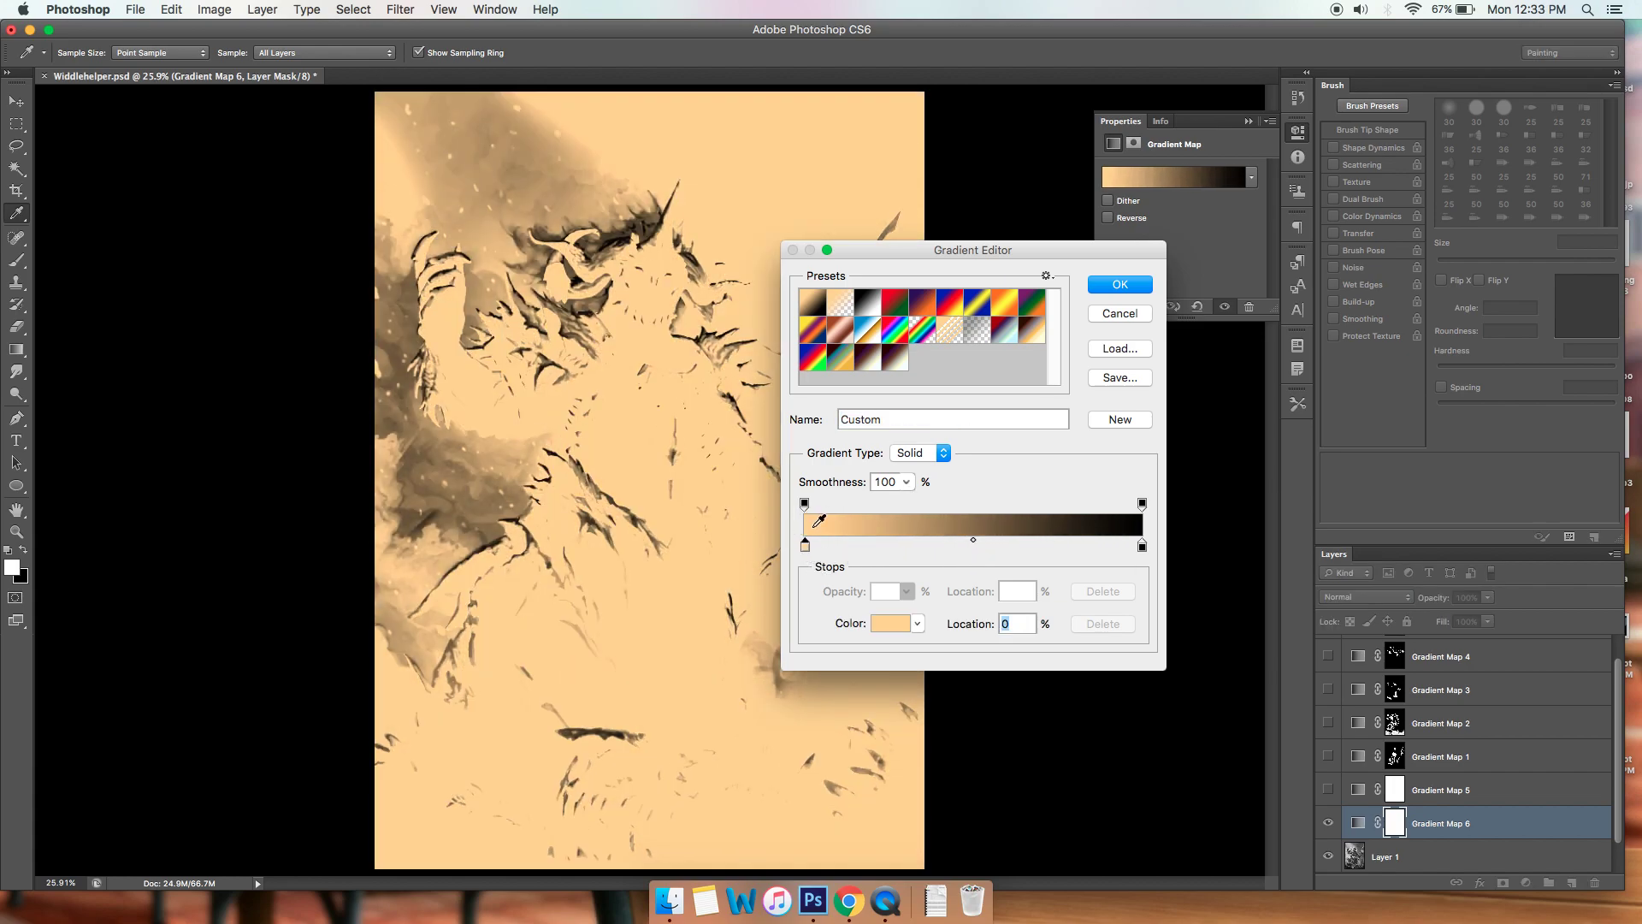
left_click(898, 617)
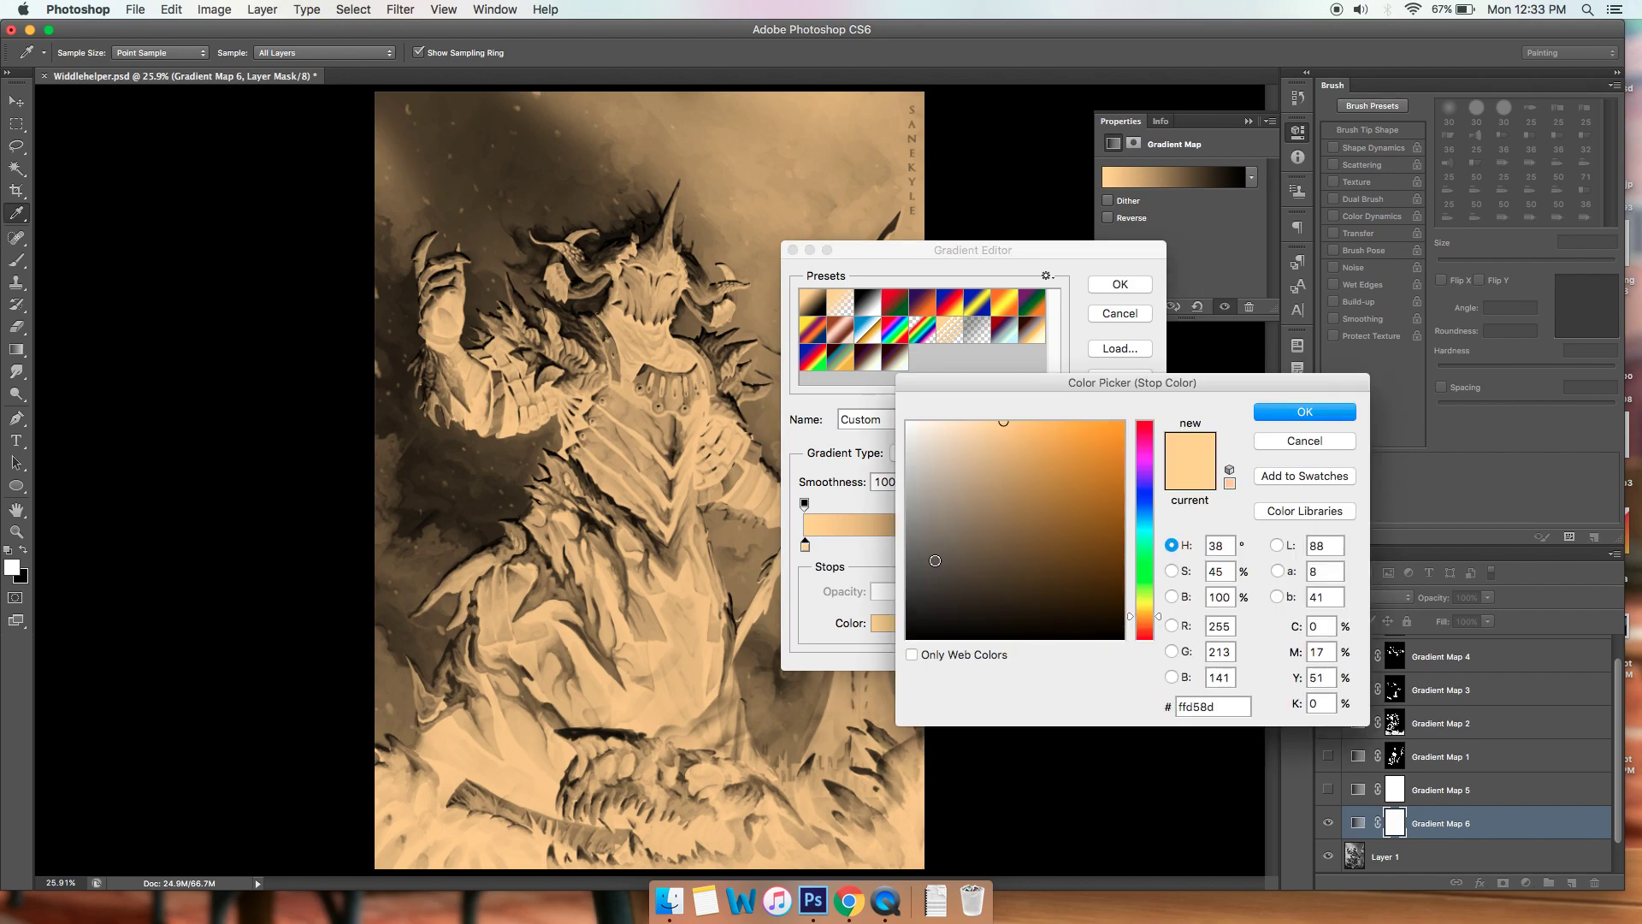
mouse_move(934, 560)
left_mouse_down()
mouse_move(958, 573)
mouse_move(861, 689)
left_mouse_up()
left_click(1287, 411)
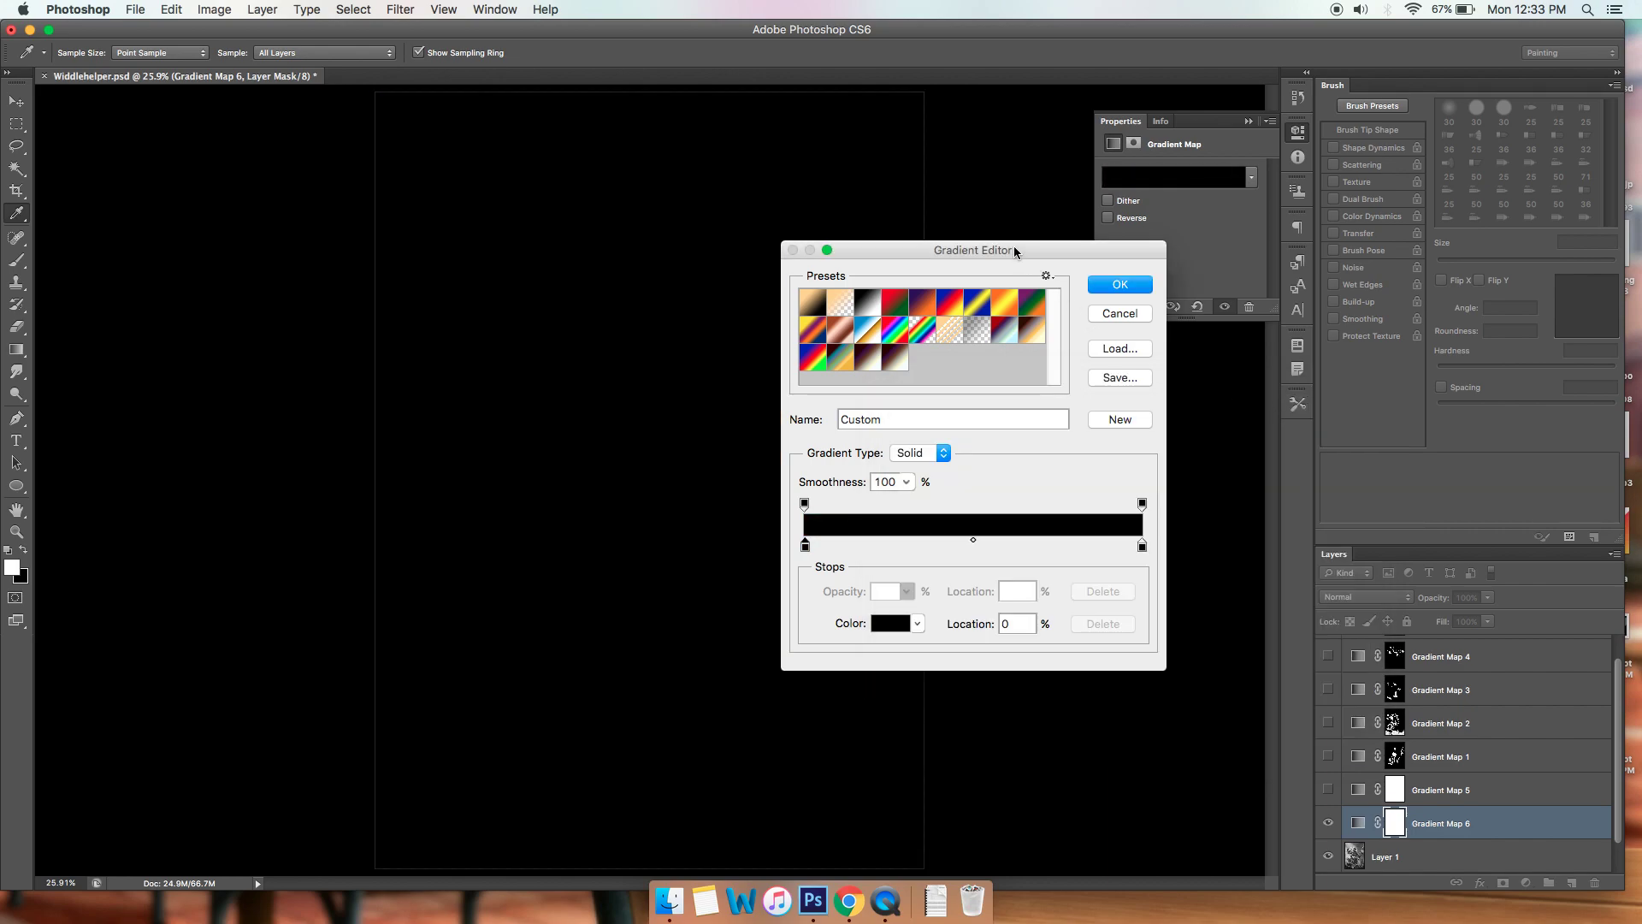
Set the gradient's right colour stop to white in the Color Picker.
left_click_drag(1014, 245, 1115, 216)
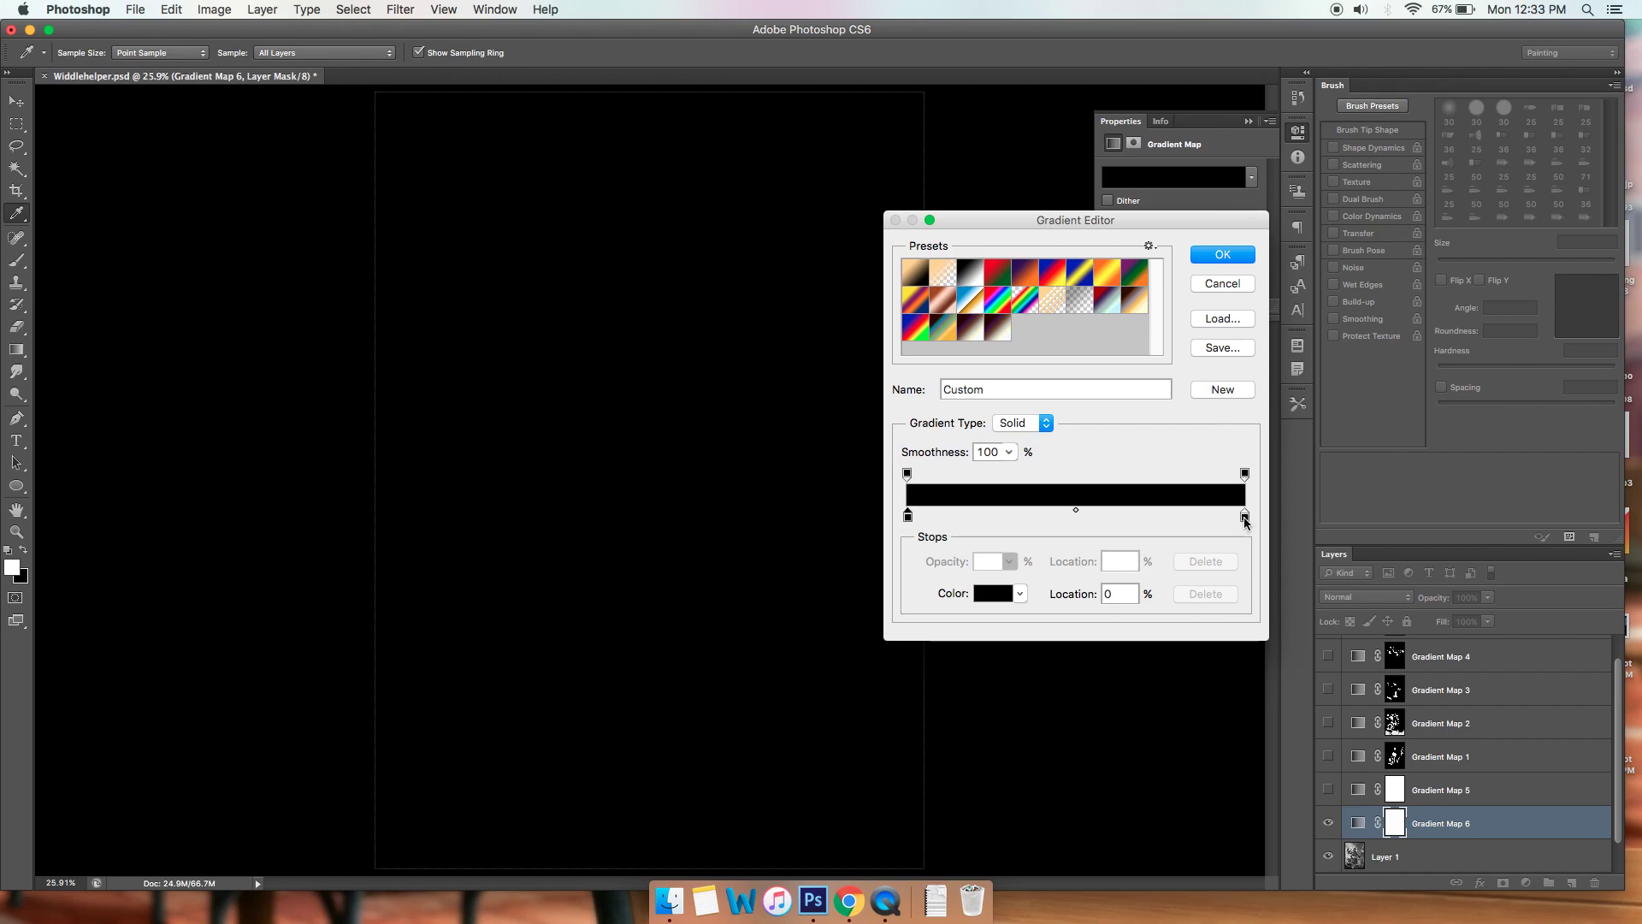
left_click(1244, 516)
left_click(1001, 596)
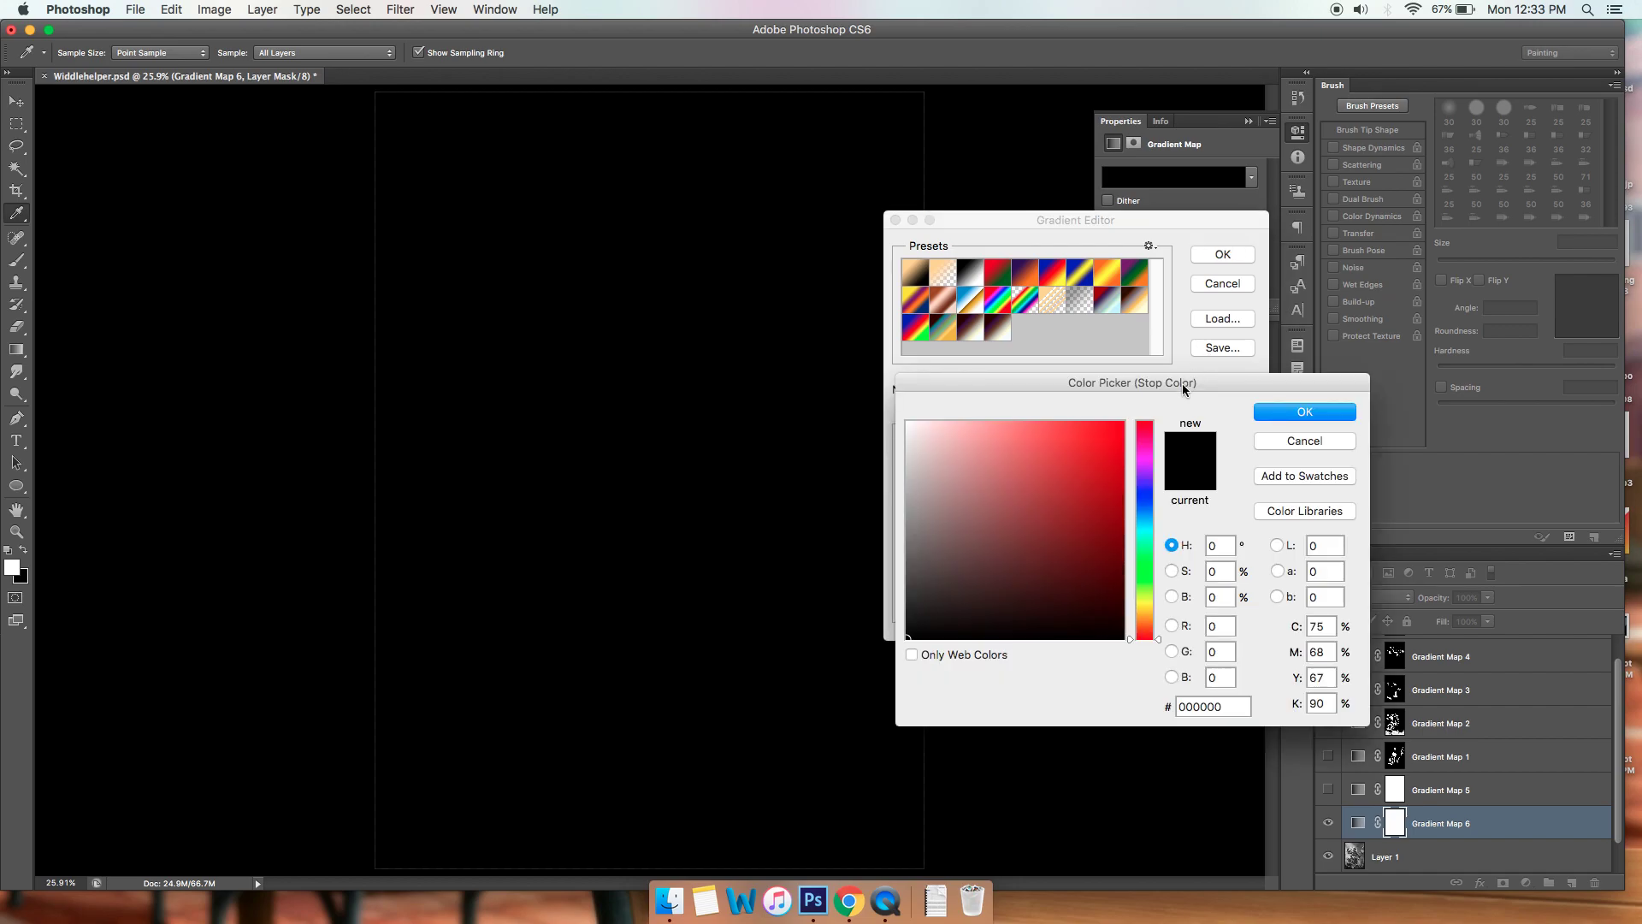
left_click_drag(1181, 383, 1445, 366)
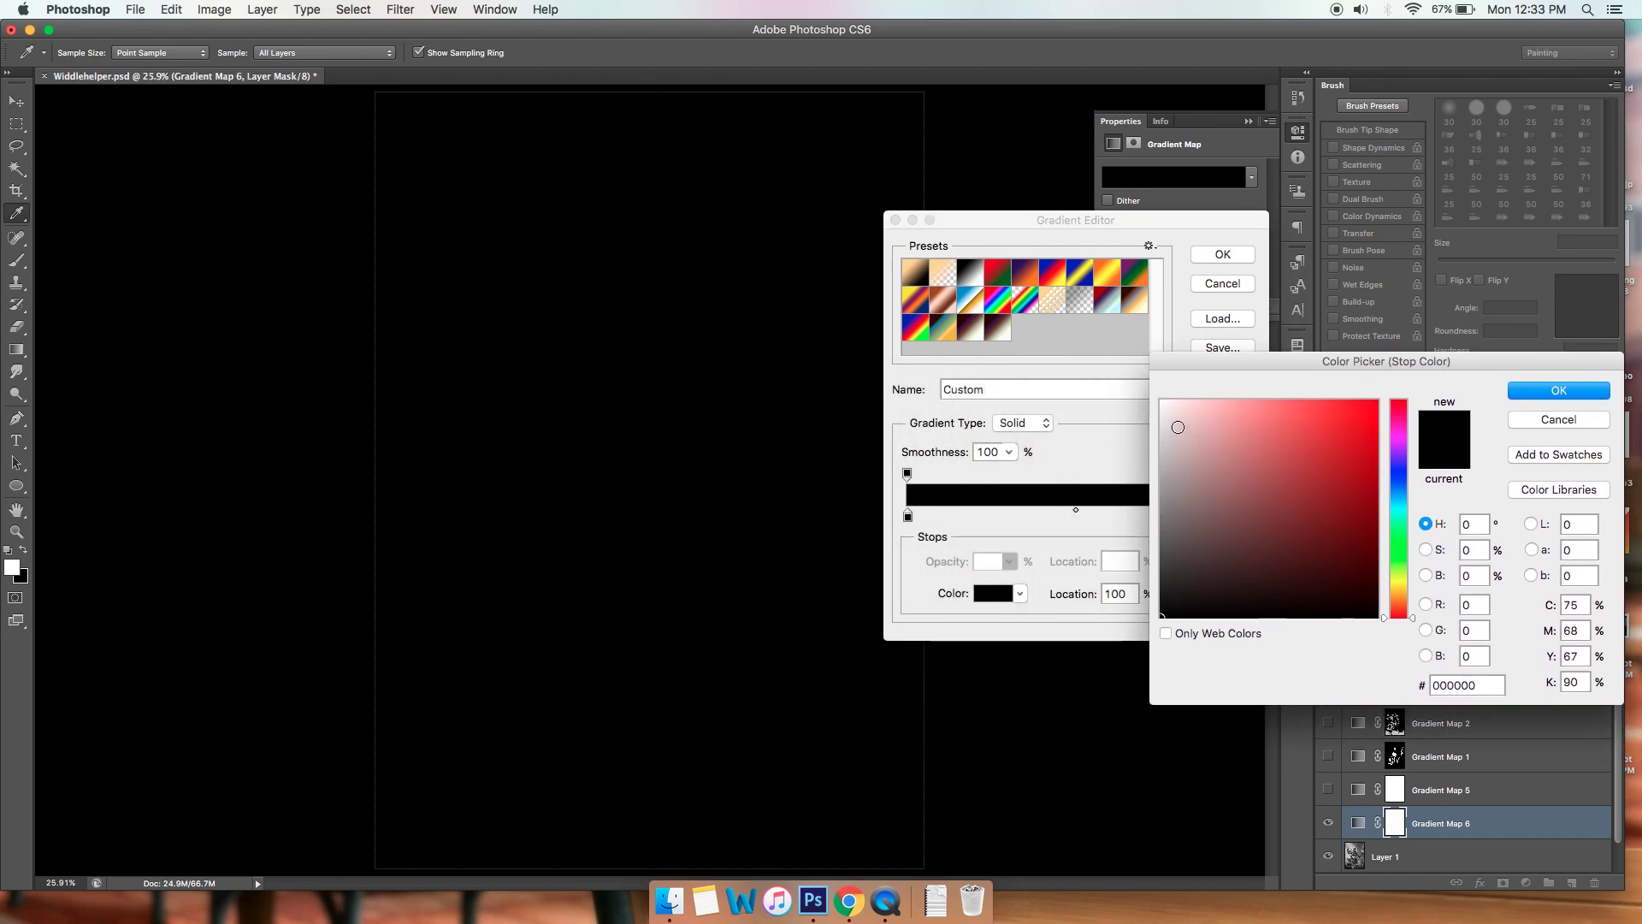
left_click(1162, 401)
Confirm the white right stop, then recolour the left stop a very dark red-brown.
left_click(1511, 390)
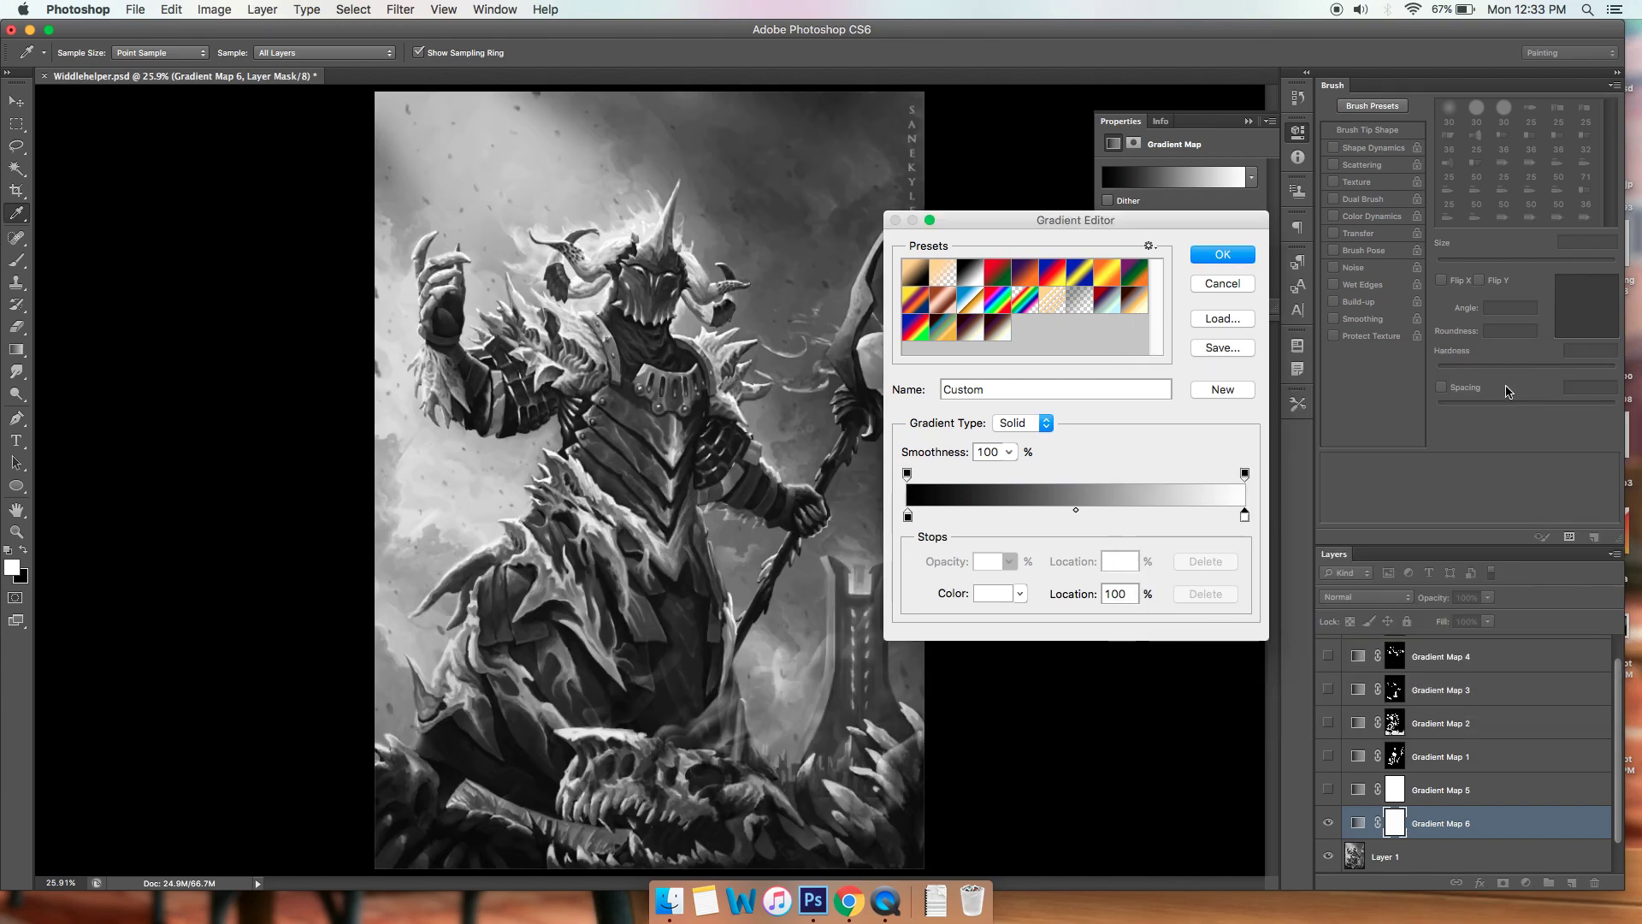
left_click(909, 516)
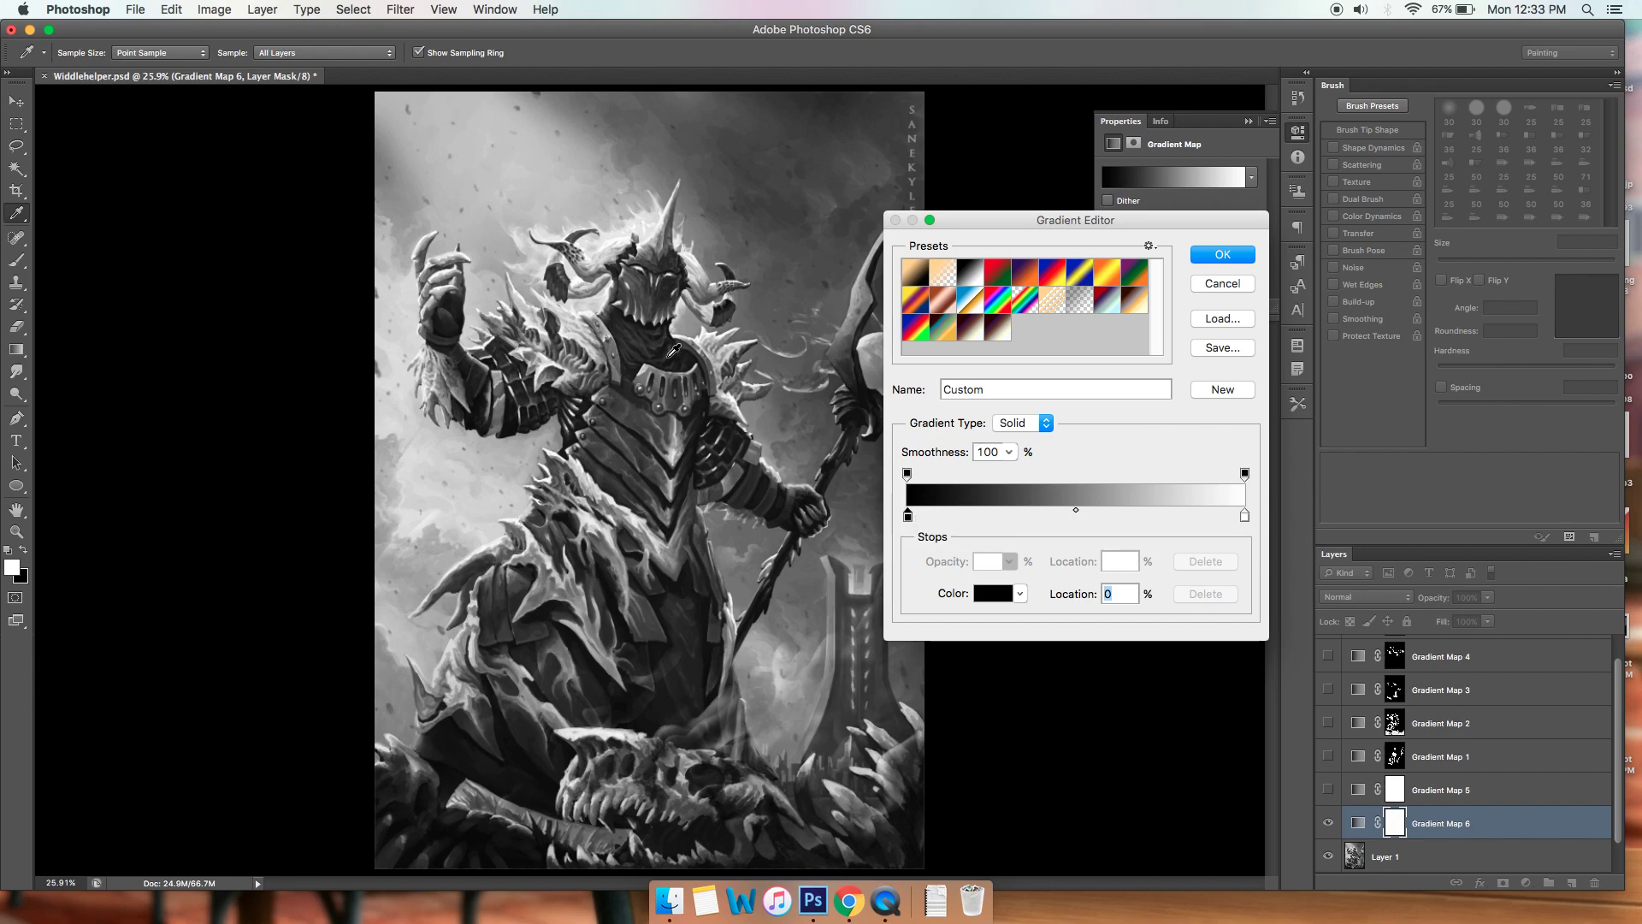
left_click(1244, 516)
left_click(907, 515)
left_click(992, 593)
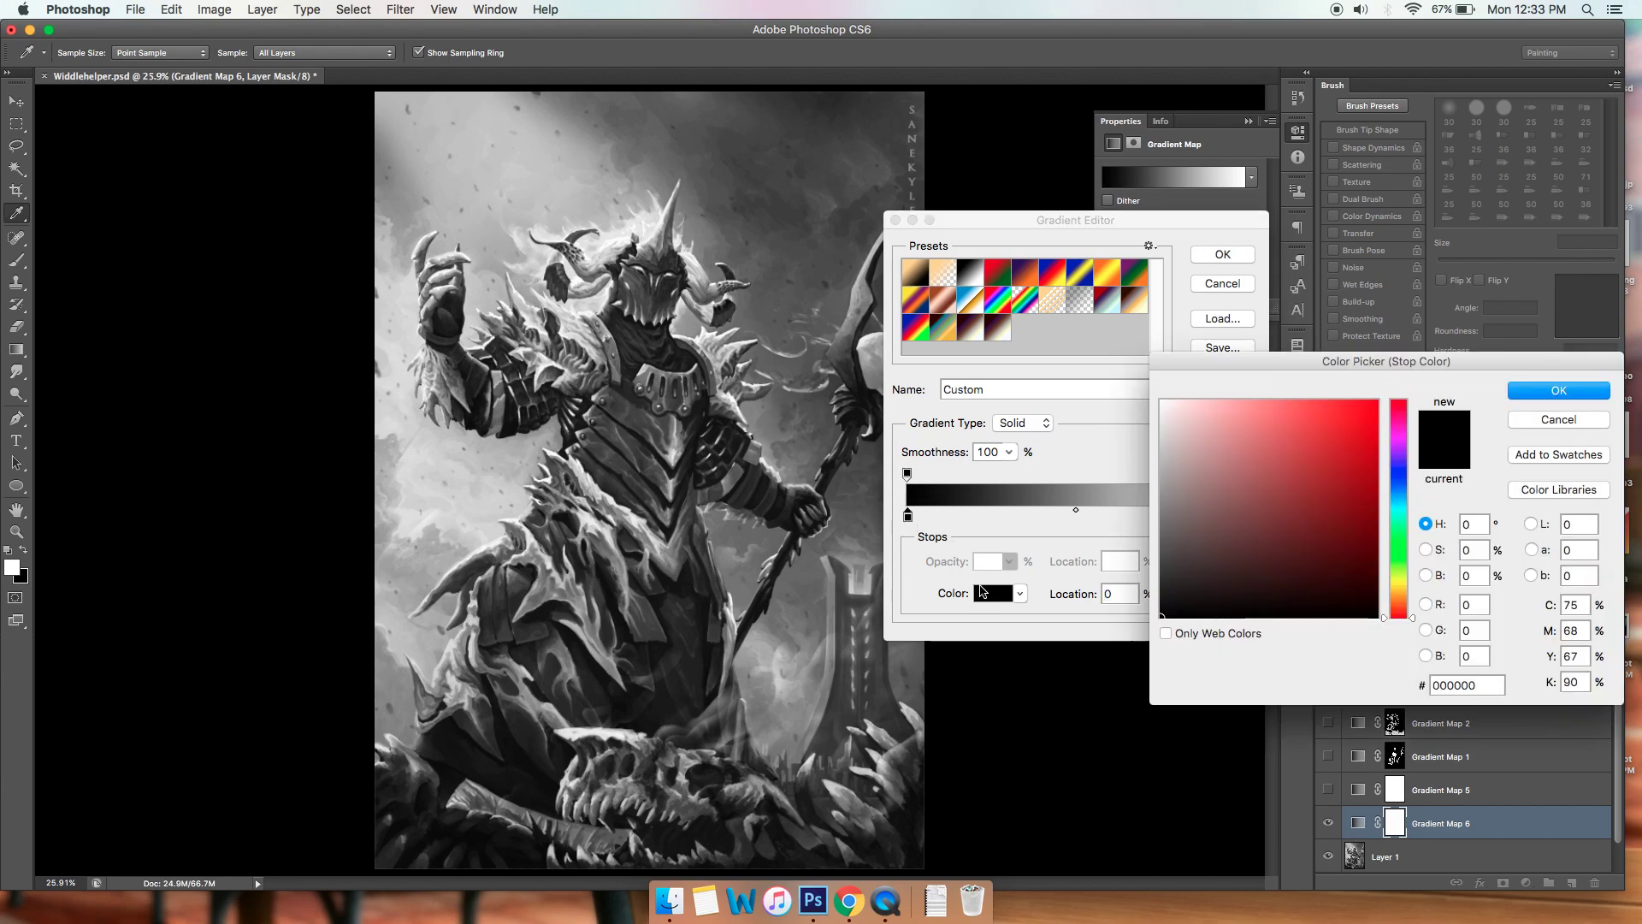
left_click(1368, 570)
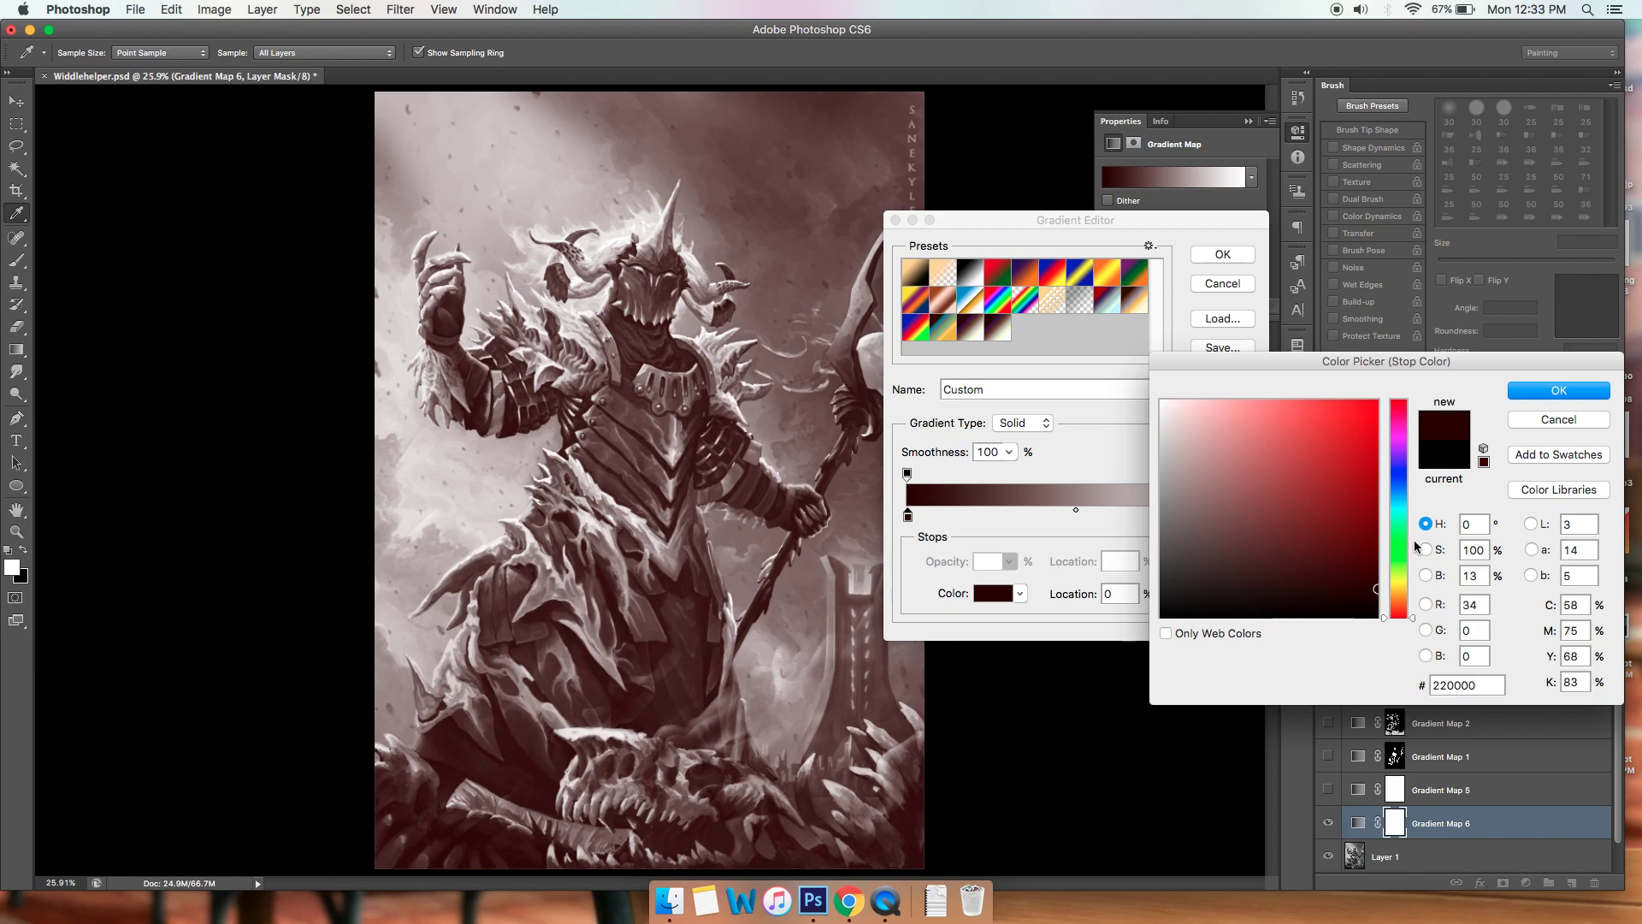
mouse_move(1368, 571)
left_mouse_down()
mouse_move(1394, 547)
mouse_move(1351, 440)
mouse_move(1418, 324)
left_mouse_up()
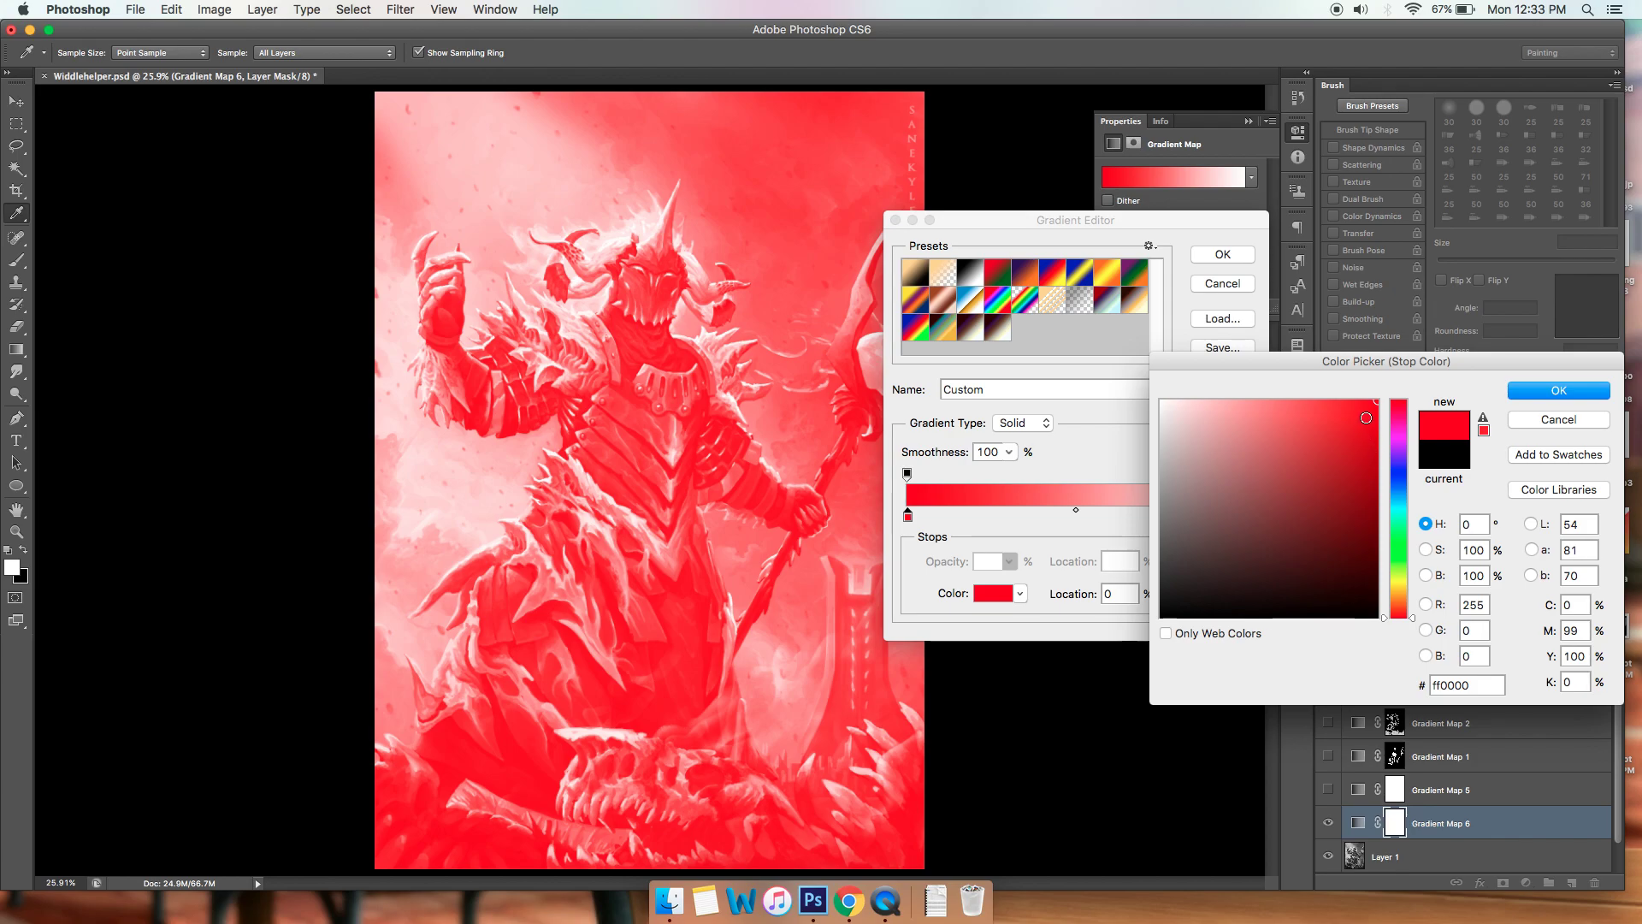
left_click(1396, 439)
mouse_move(1396, 526)
left_mouse_down()
mouse_move(1396, 584)
mouse_move(1364, 590)
mouse_move(1387, 605)
left_mouse_up()
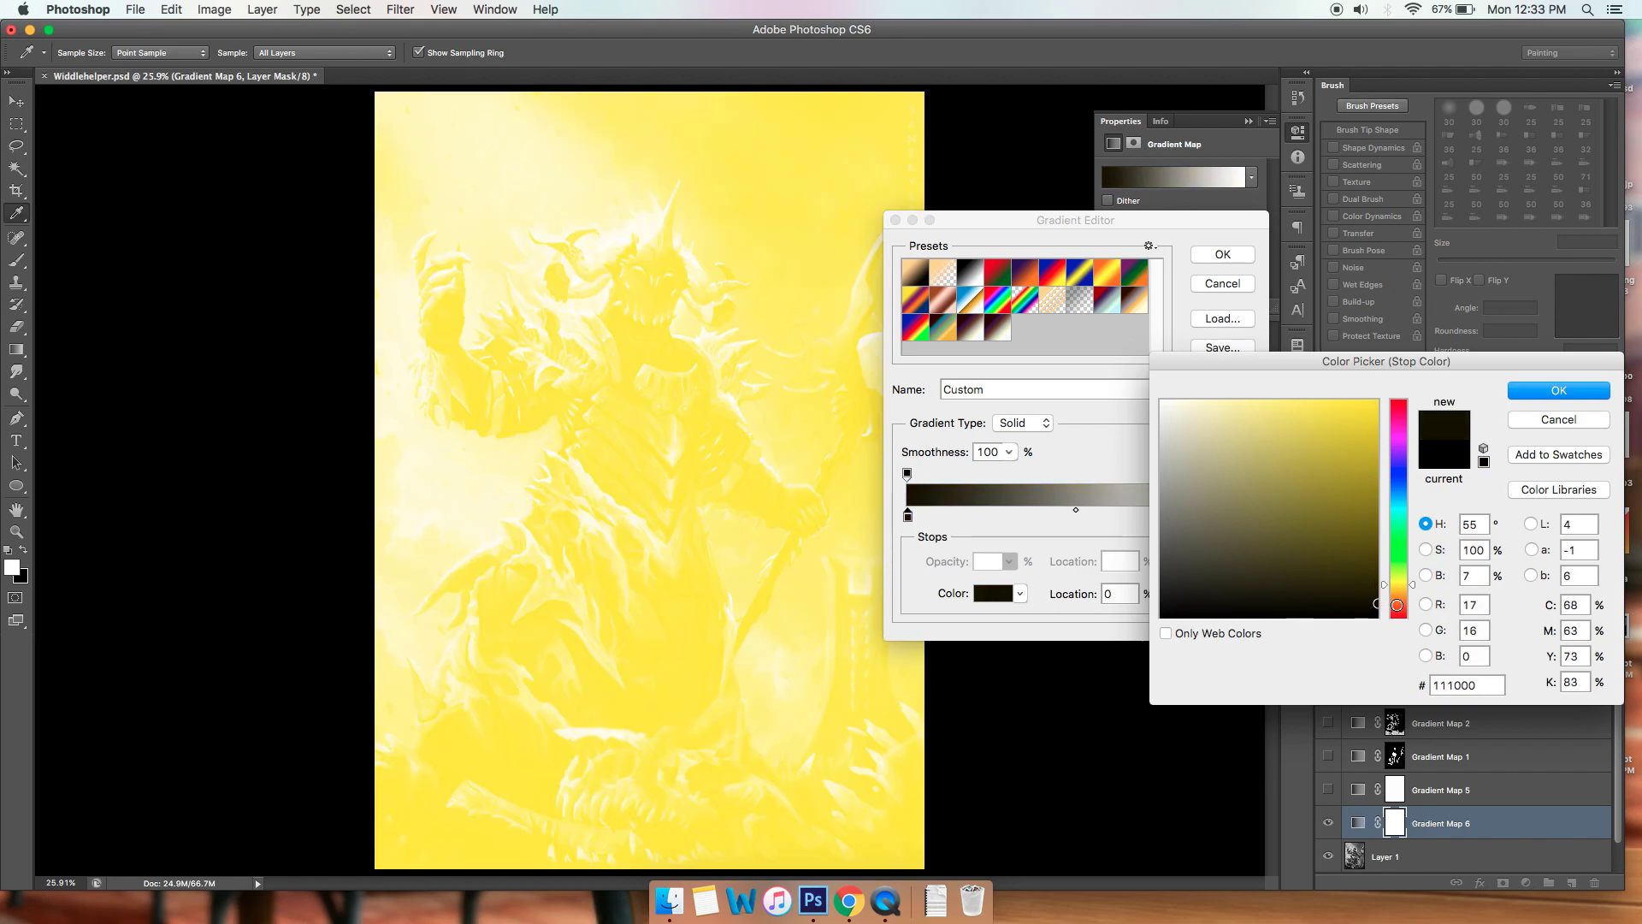
left_click(1398, 401)
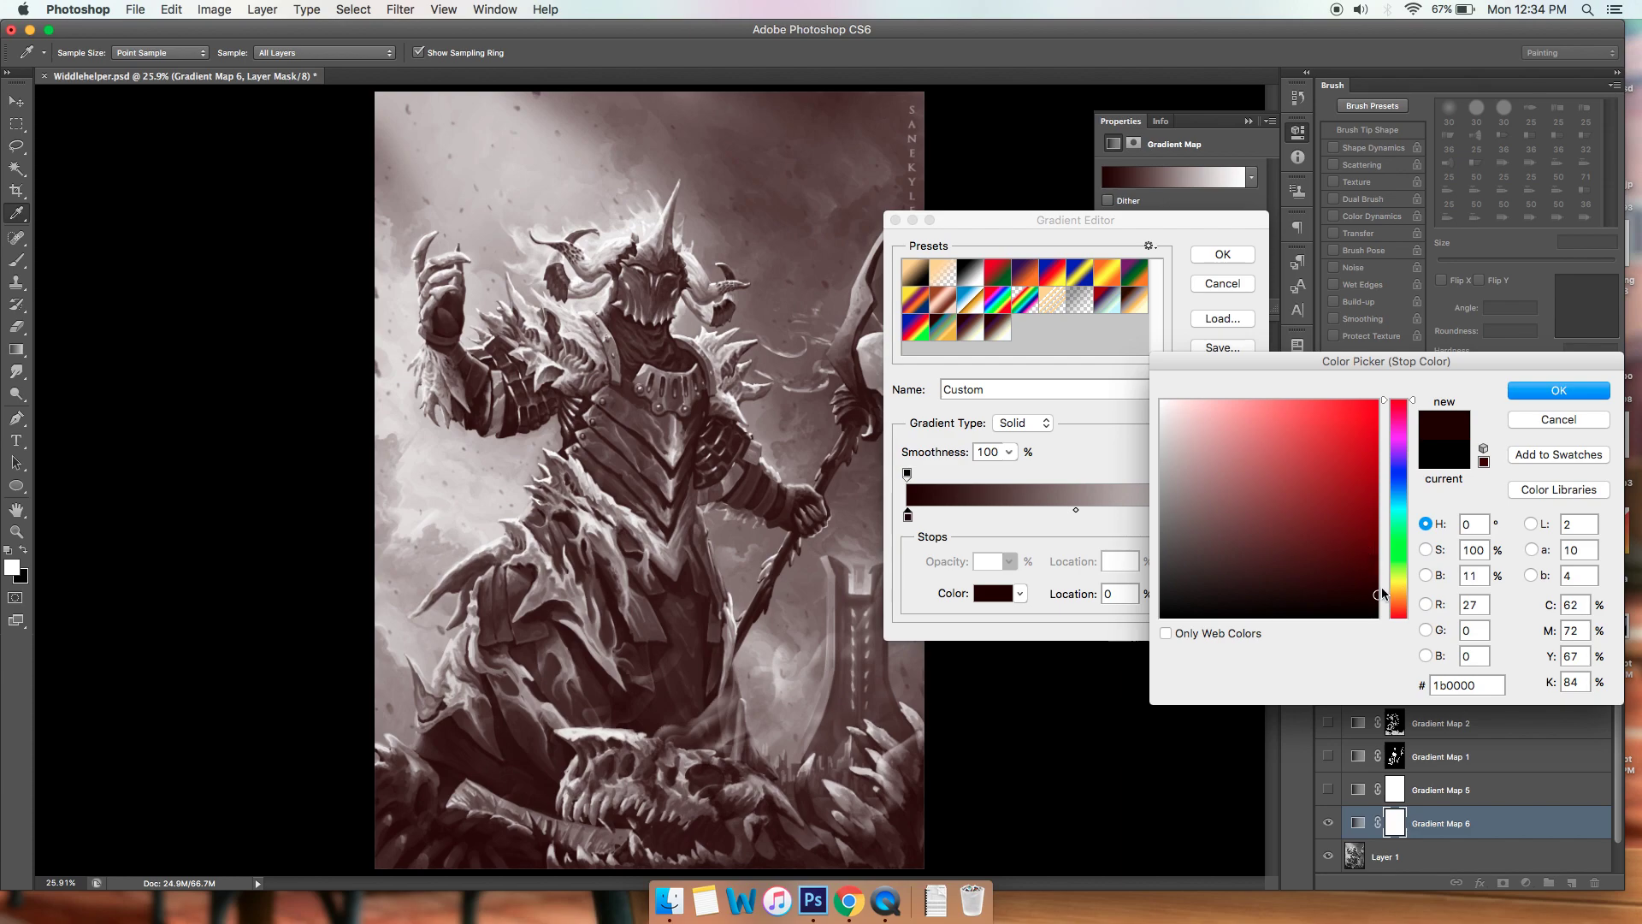
left_click_drag(1374, 596, 1393, 602)
left_click(1545, 394)
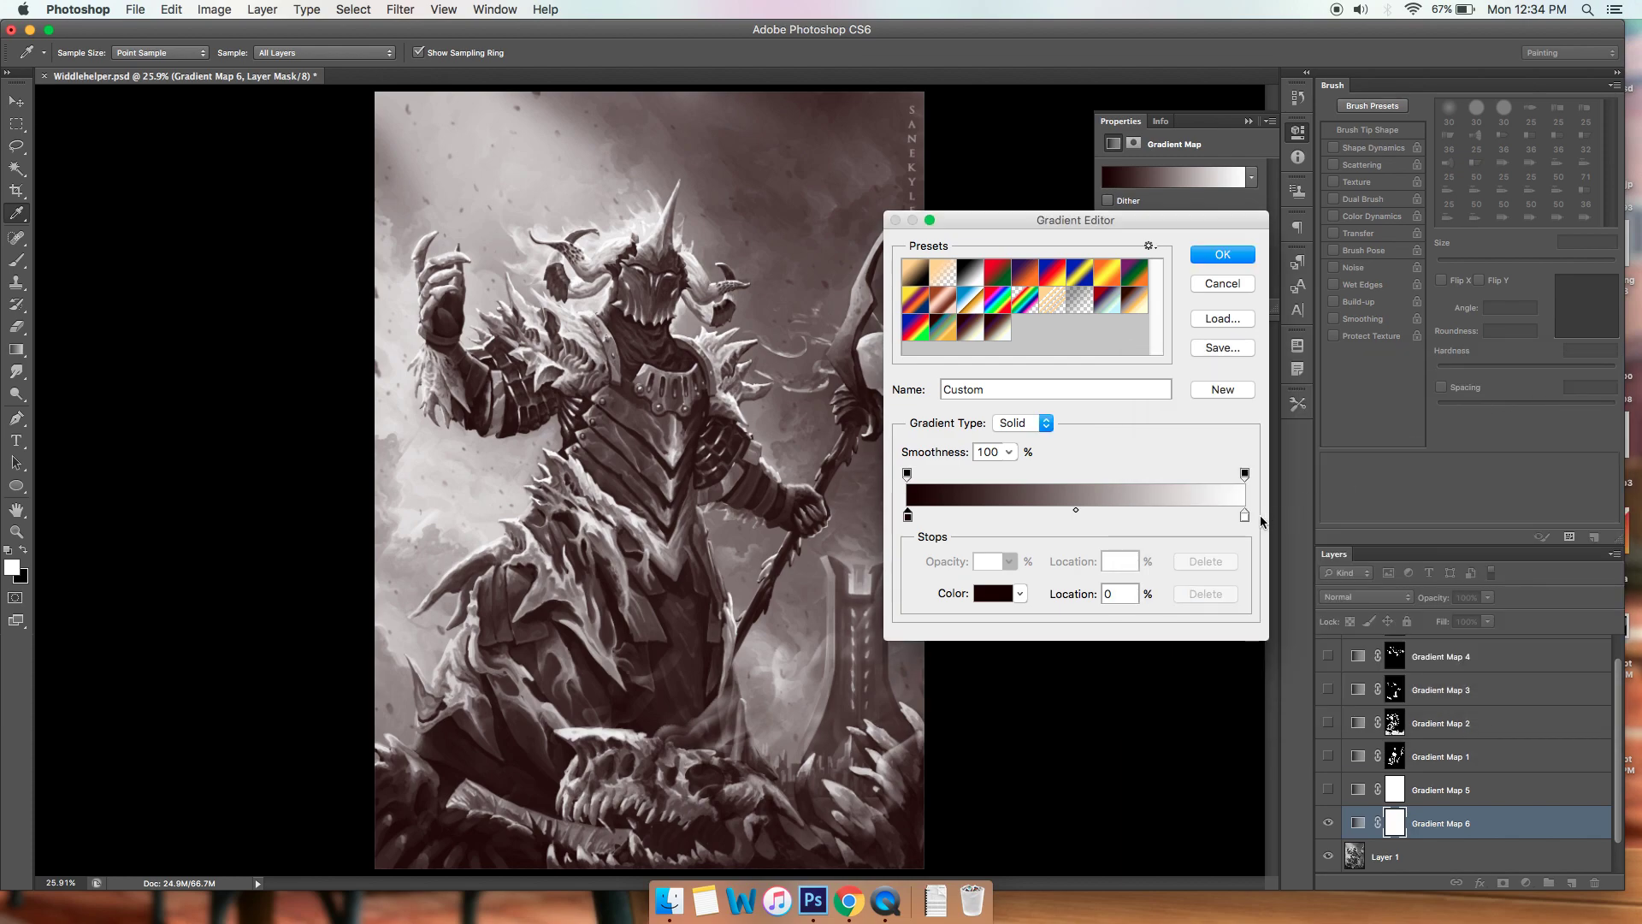
Set the right stop to pale cyan and apply the dark-to-cyan gradient.
left_click(1243, 516)
left_click(999, 592)
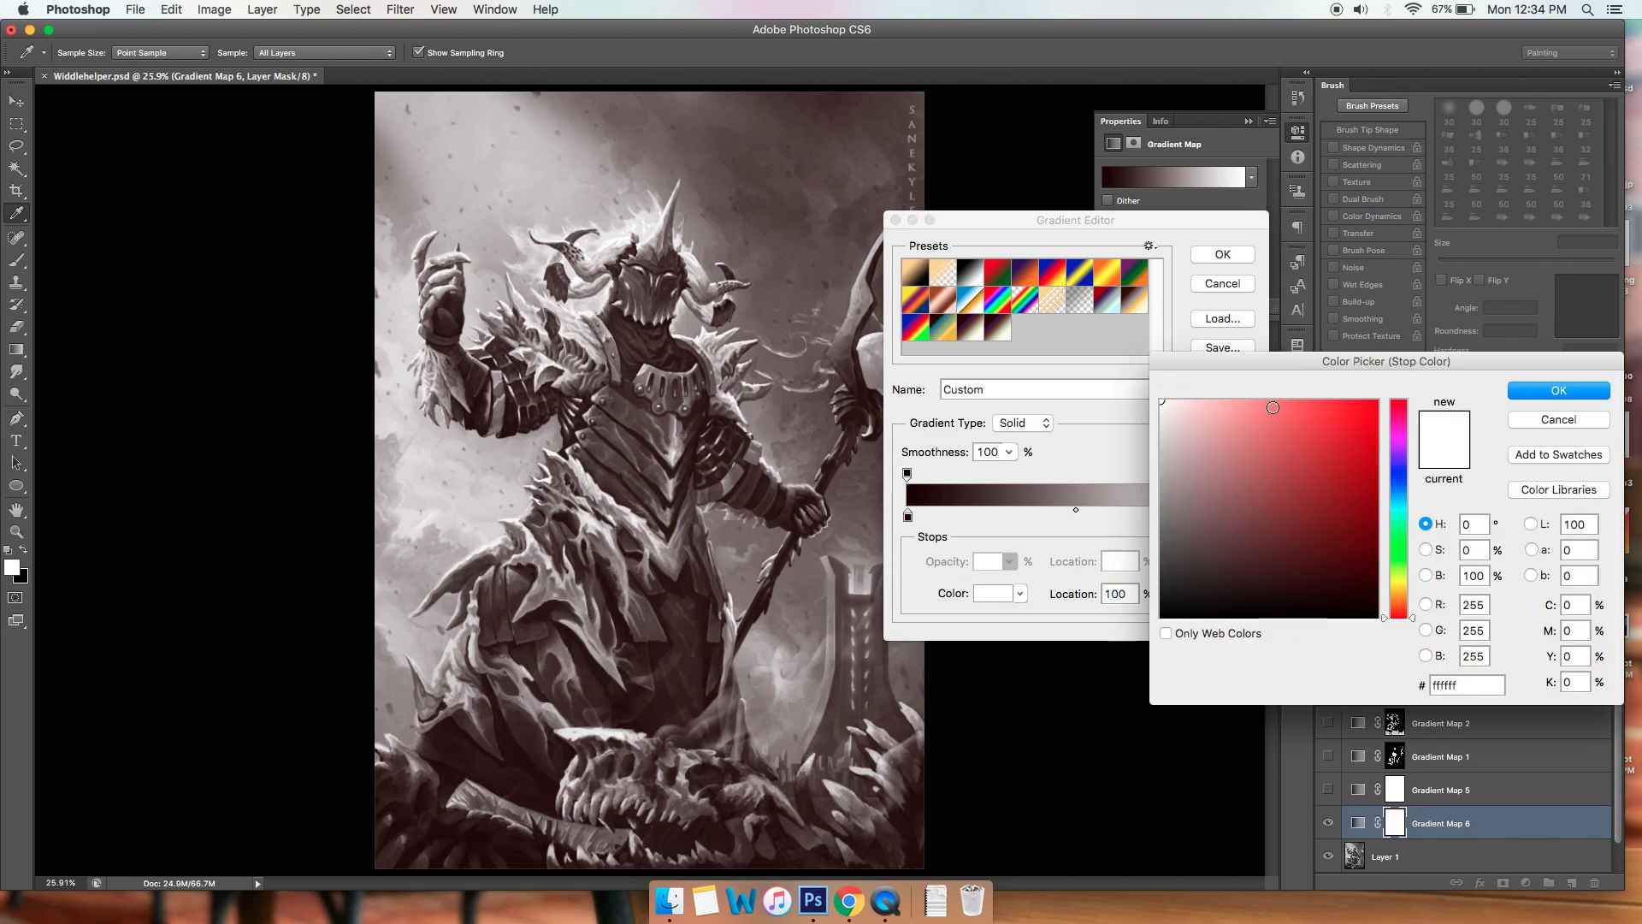
left_click(1397, 515)
mouse_move(1185, 432)
left_mouse_down()
mouse_move(1207, 368)
mouse_move(1201, 411)
mouse_move(1193, 373)
left_mouse_up()
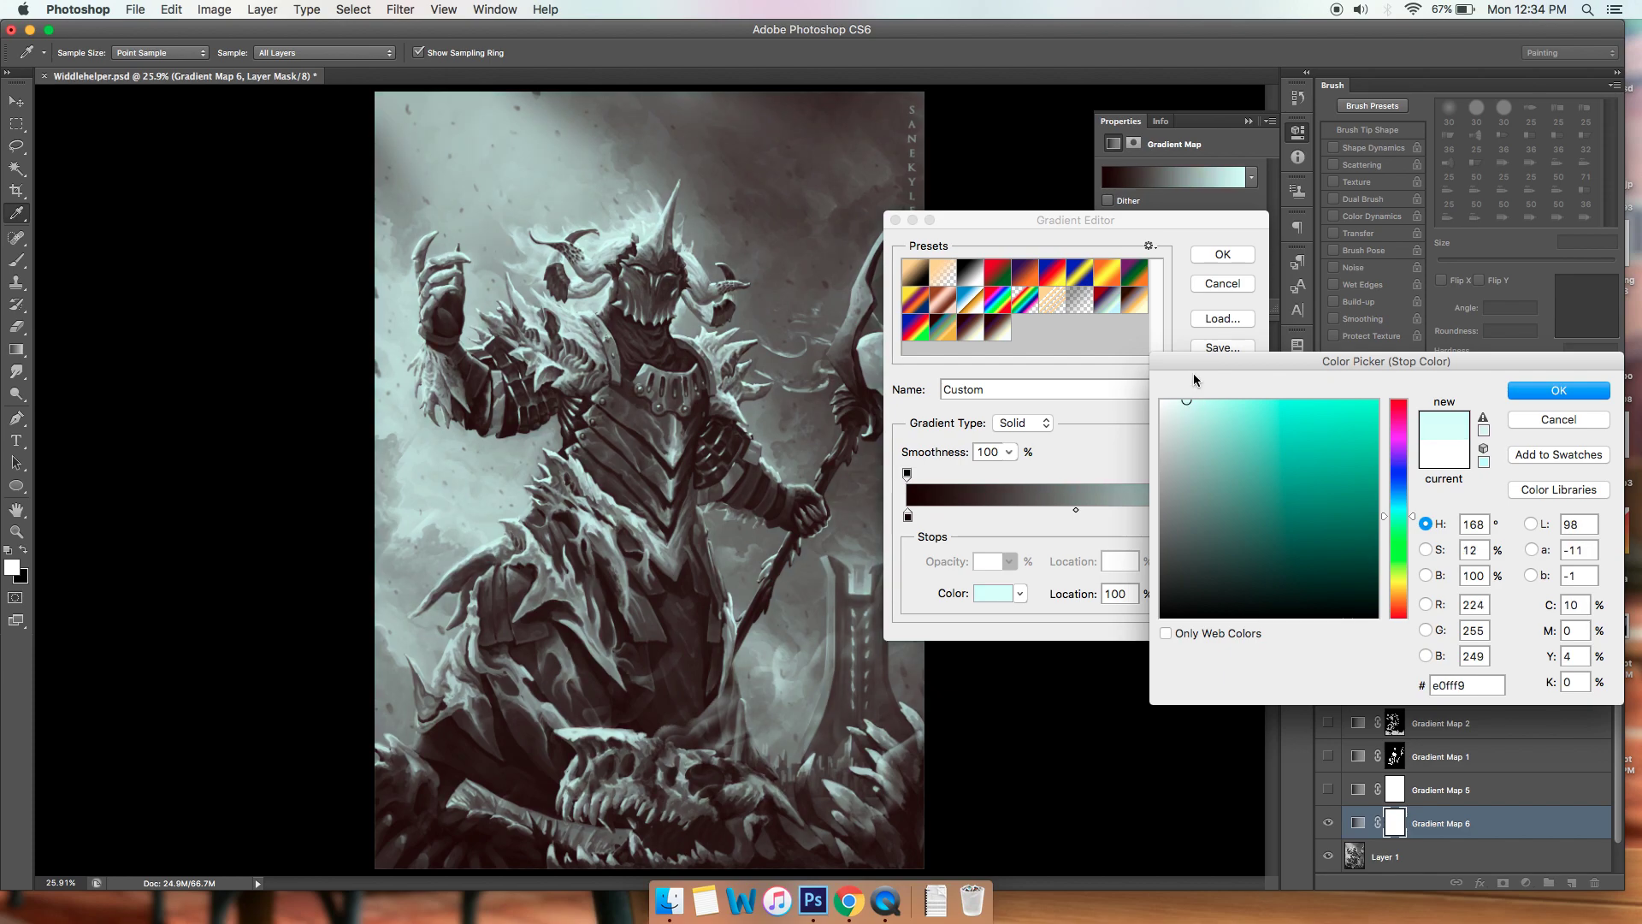
left_click(1549, 391)
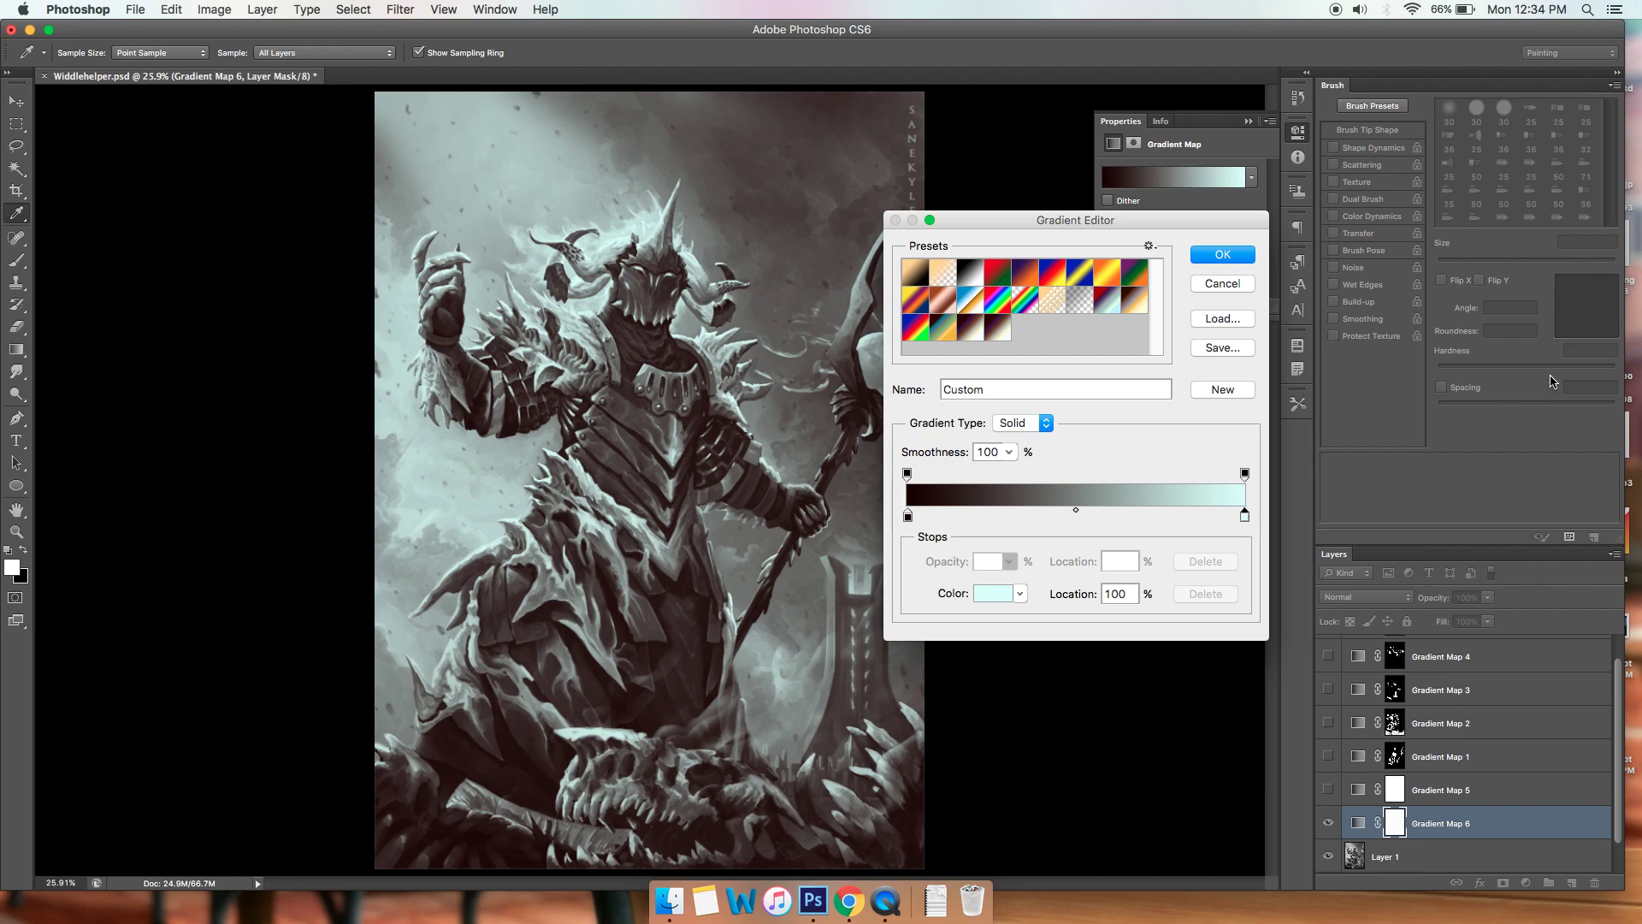
left_click(1224, 255)
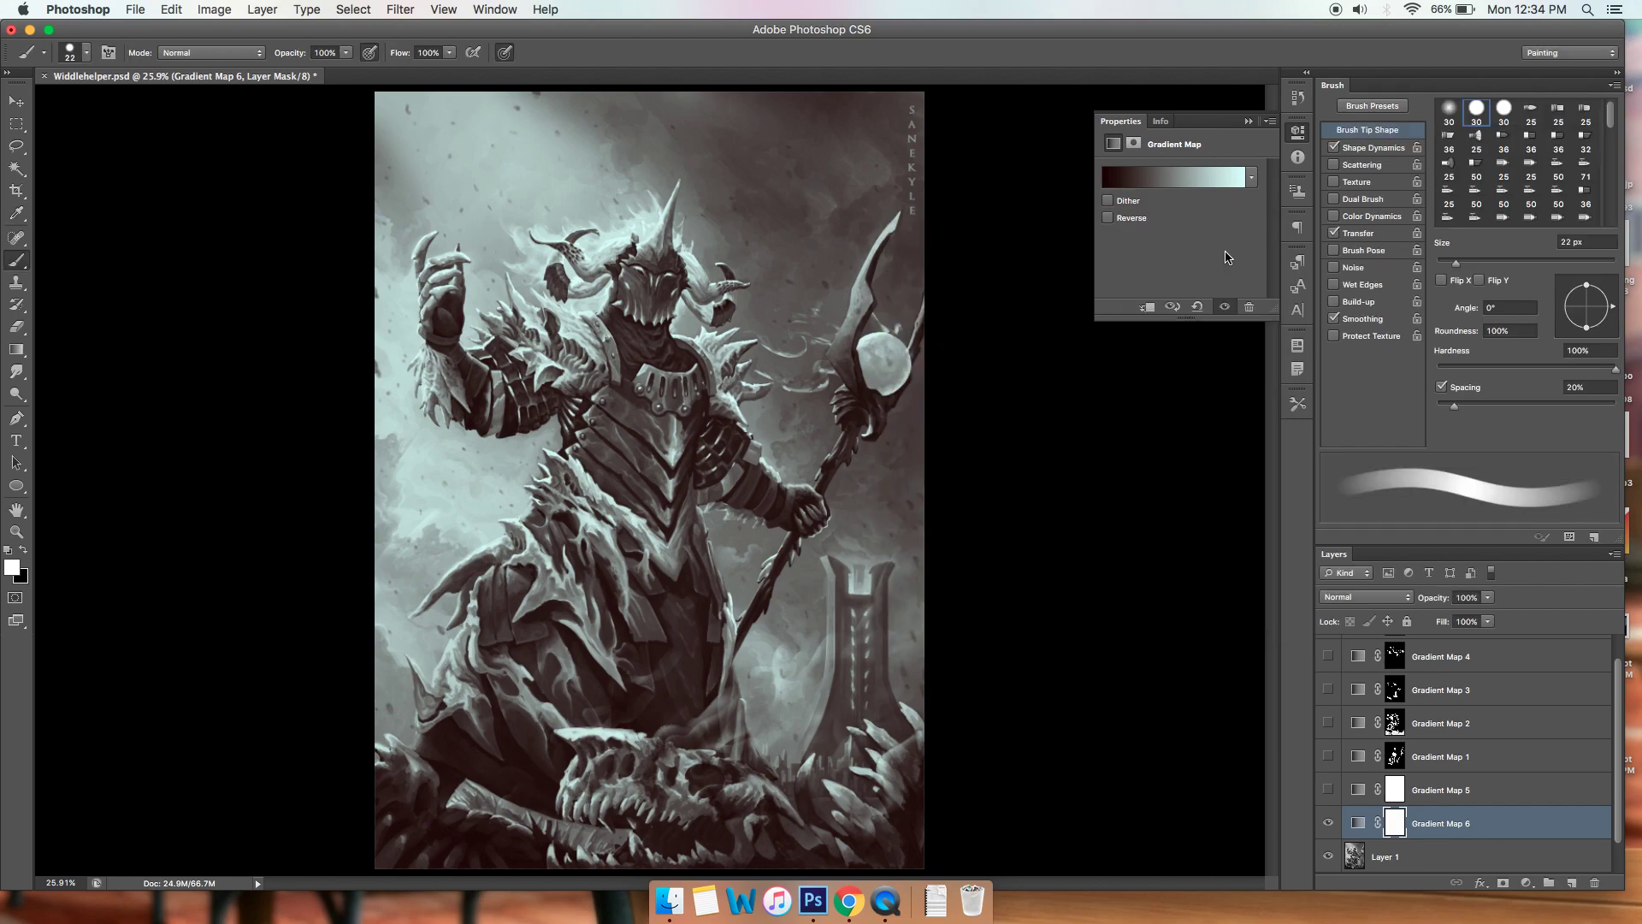
Reopen the Gradient Editor and re-confirm the dark end stop's colour.
left_click(1180, 181)
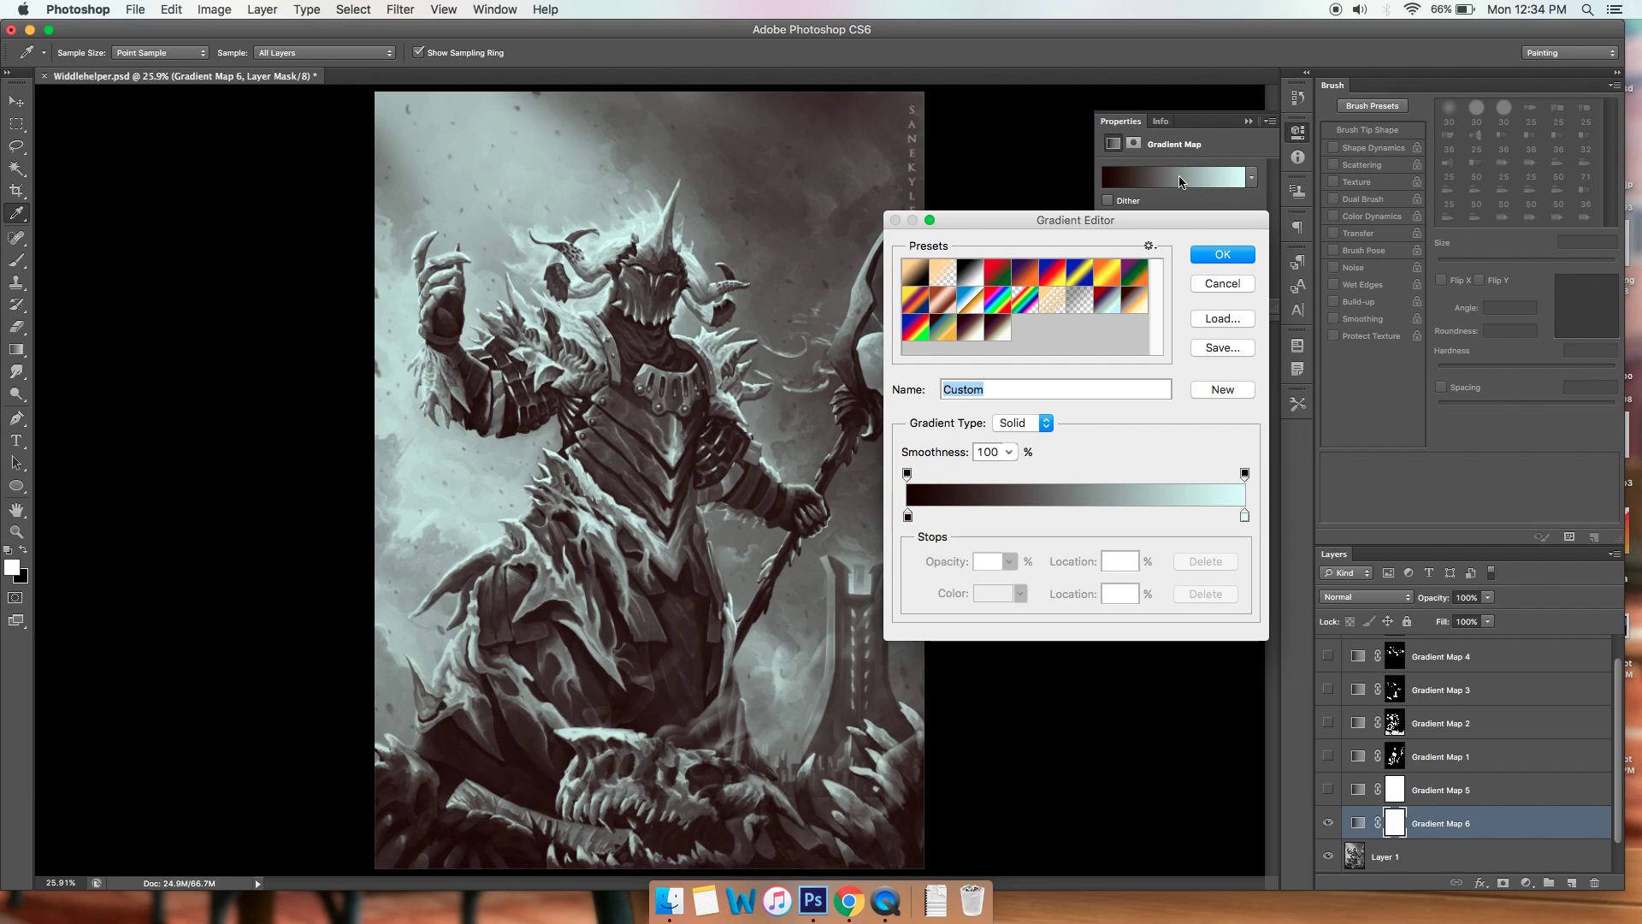
left_click(907, 516)
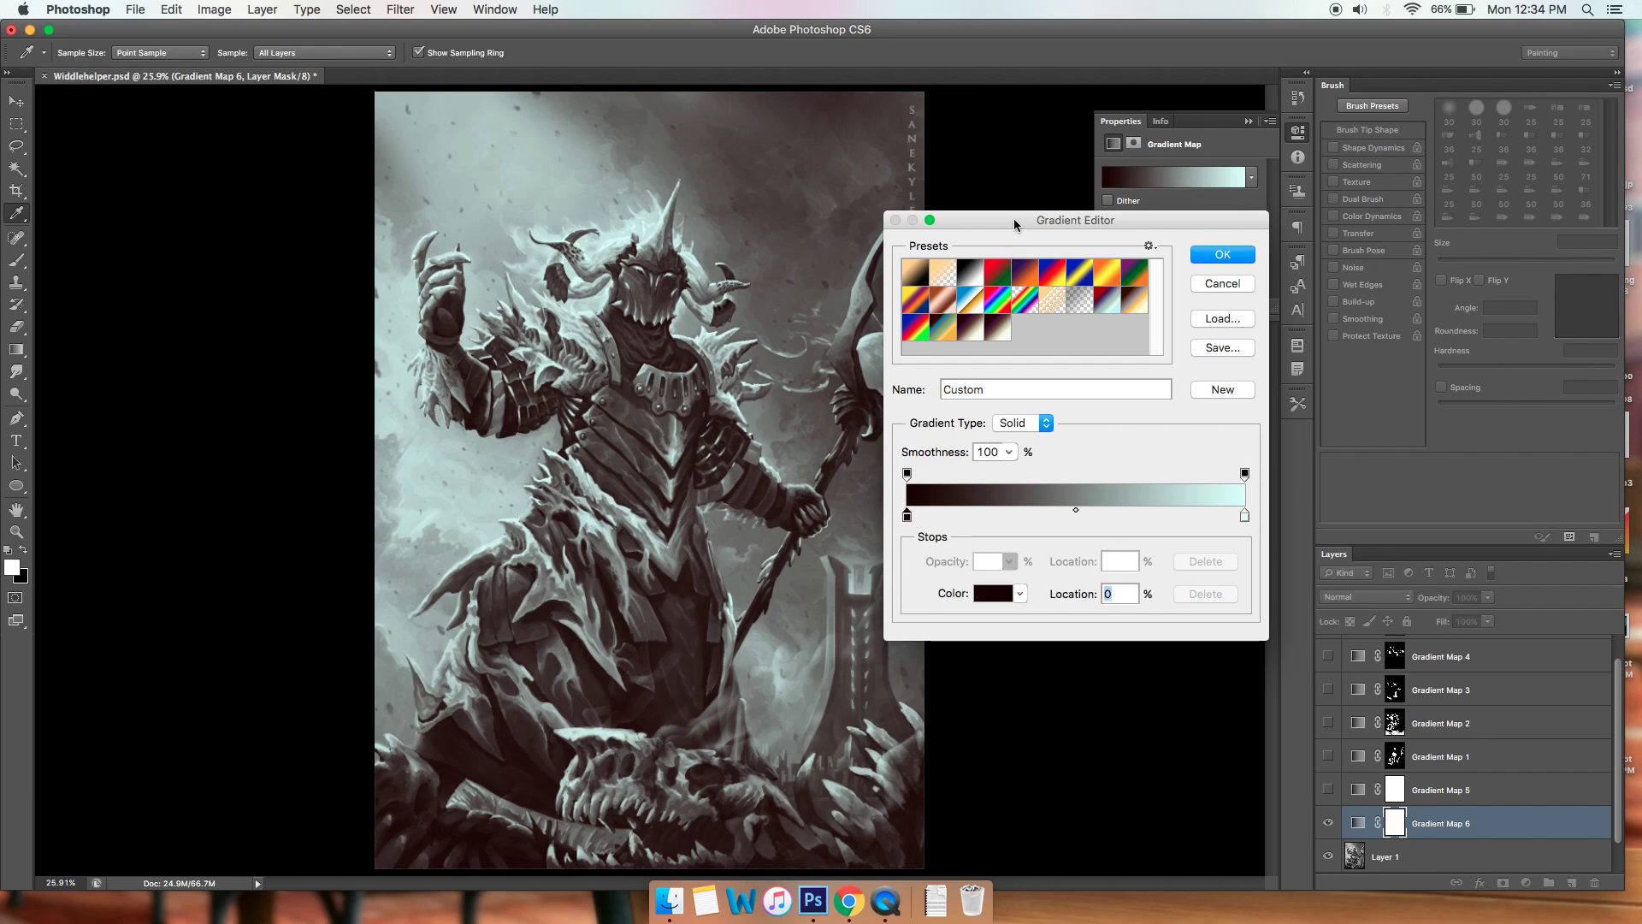
left_click_drag(1015, 224, 1001, 221)
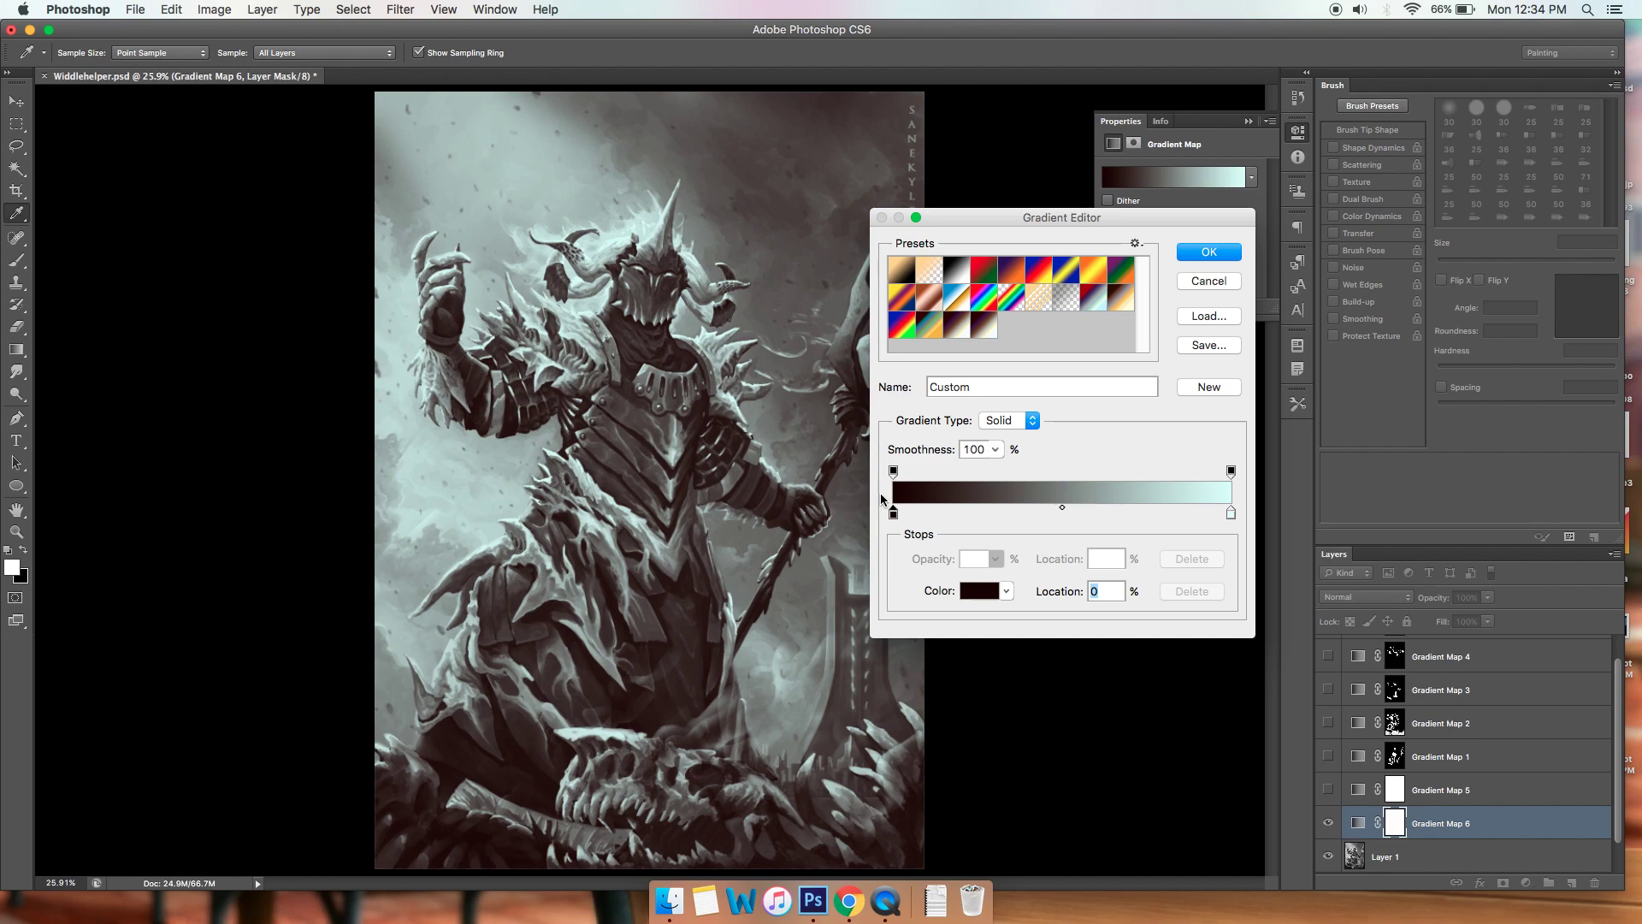
left_click(982, 590)
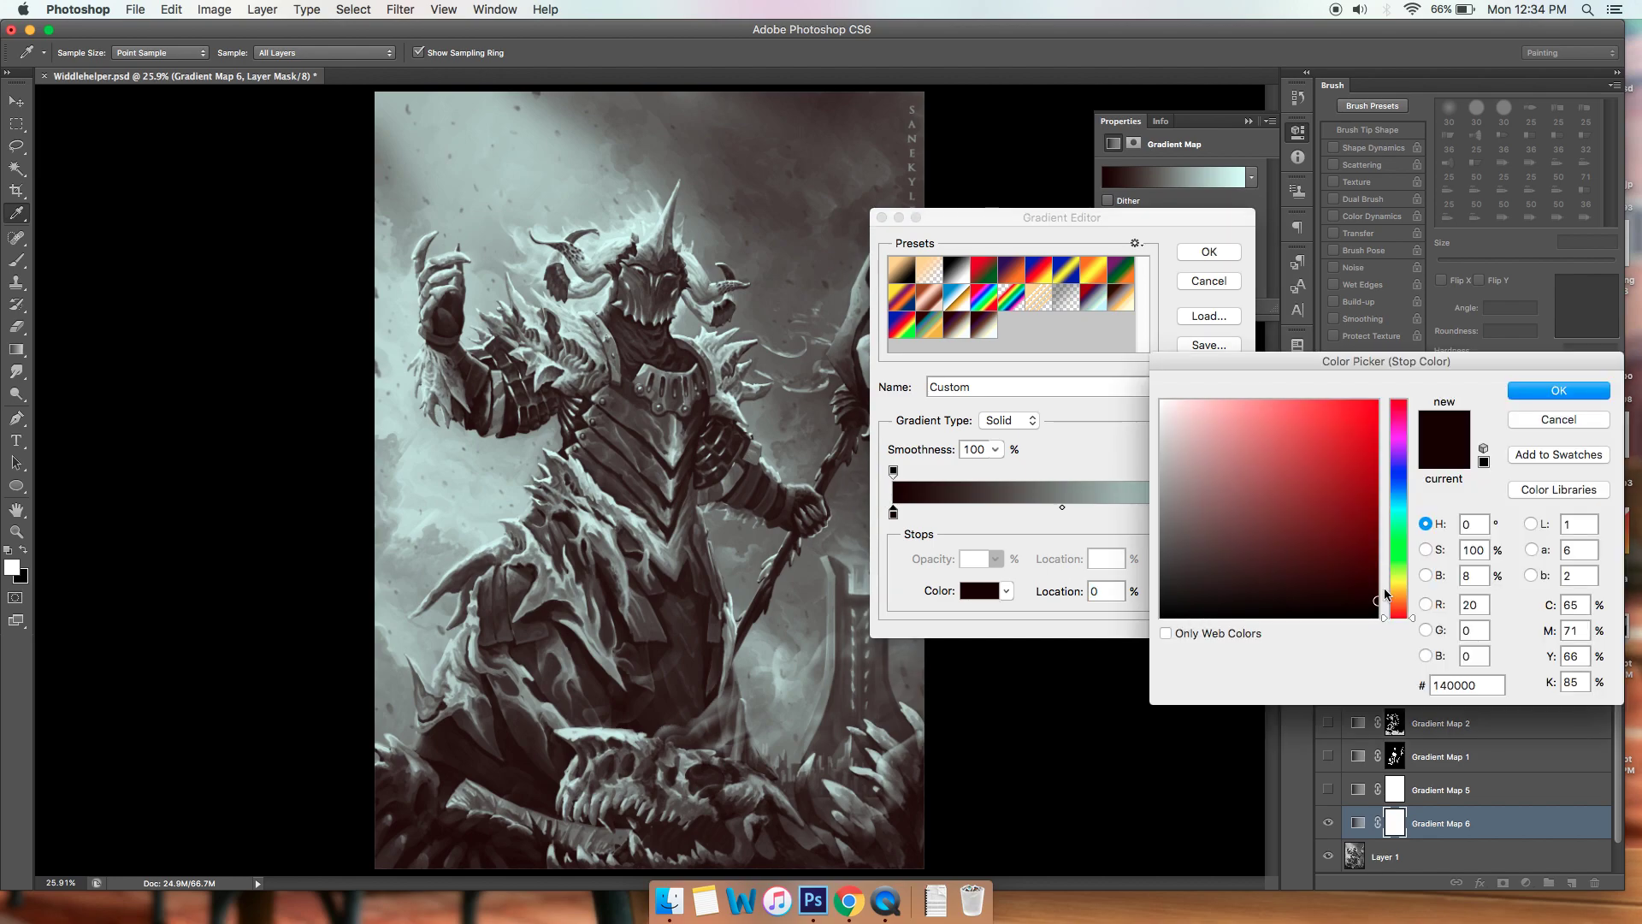
left_click(1515, 395)
left_click(1230, 513)
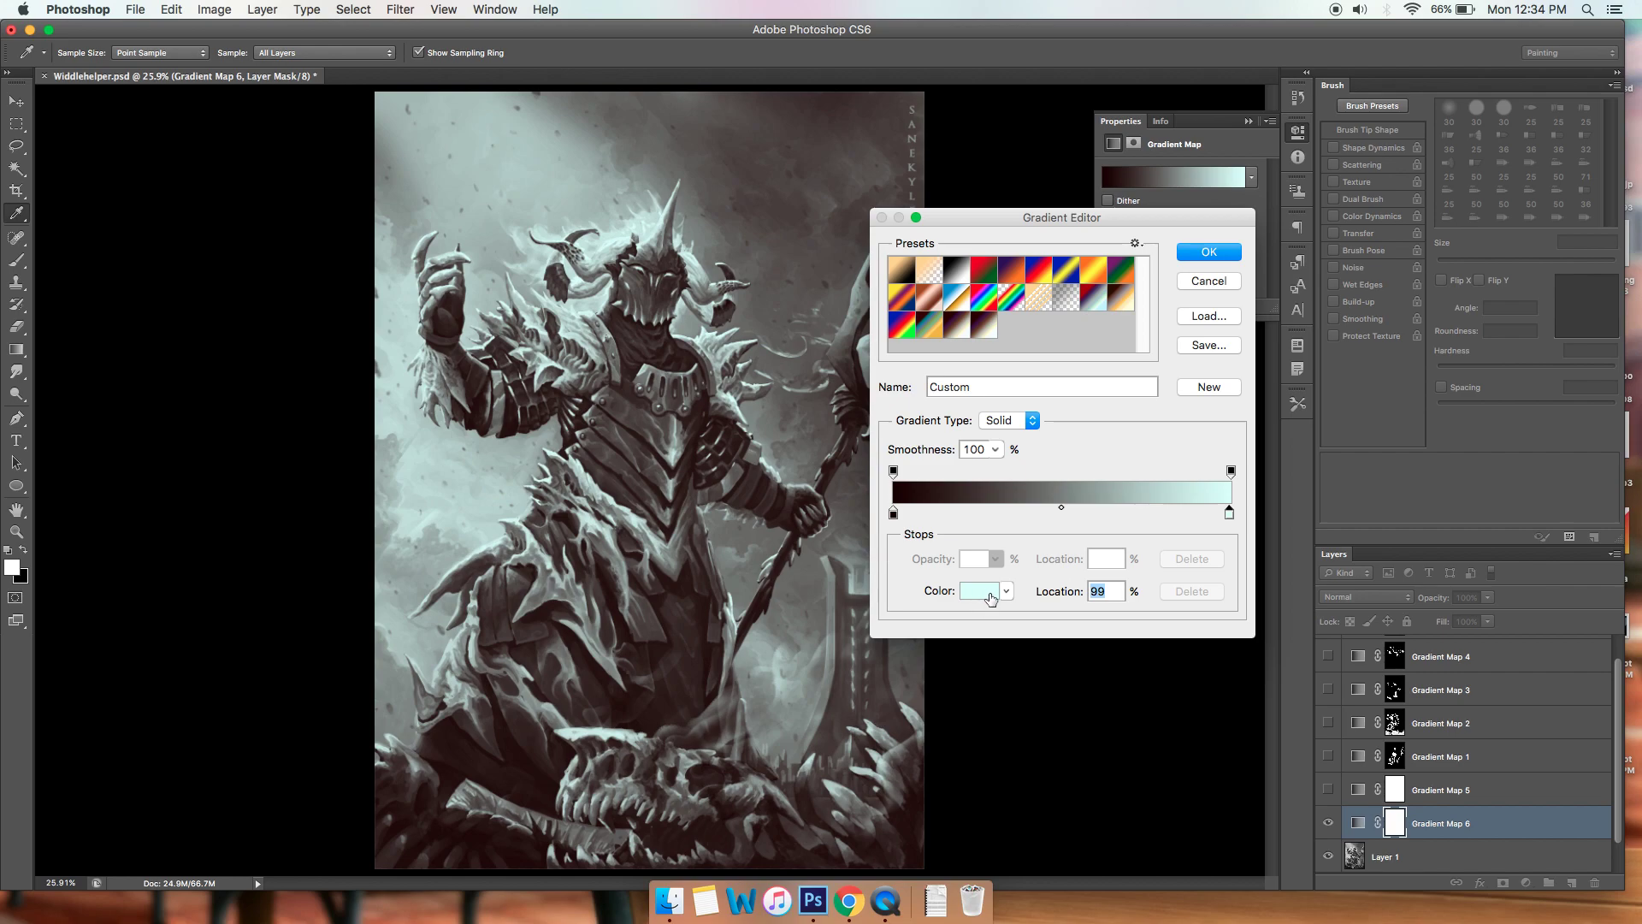
Add a 50% midpoint stop in muted blue #506382 and apply the gradient.
left_click(1062, 514)
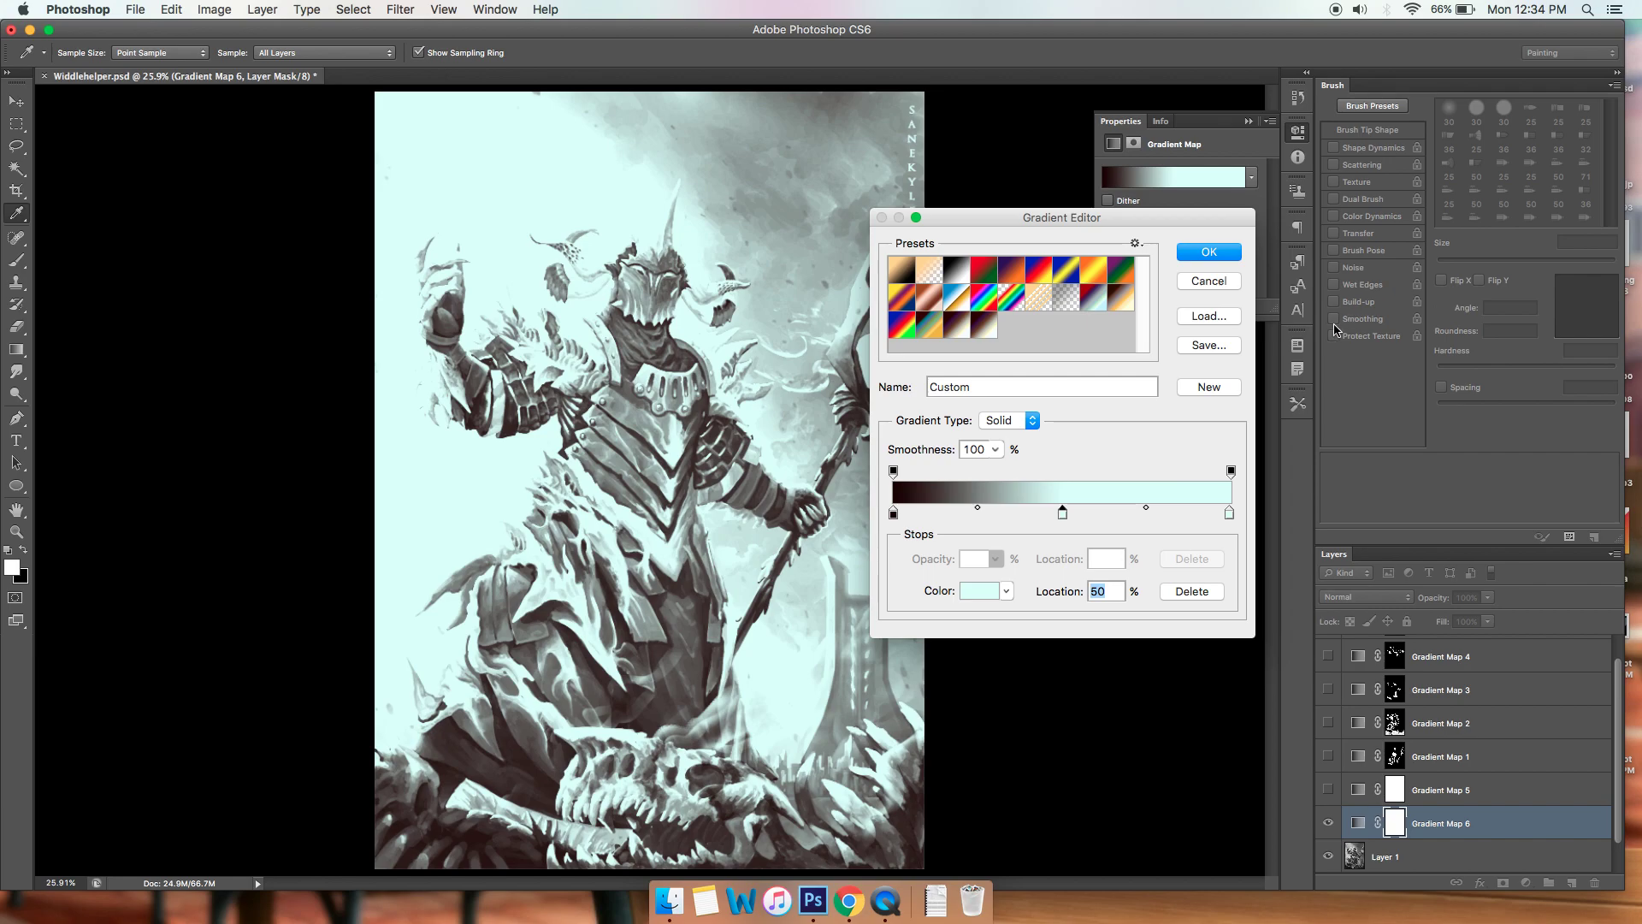
left_click(983, 593)
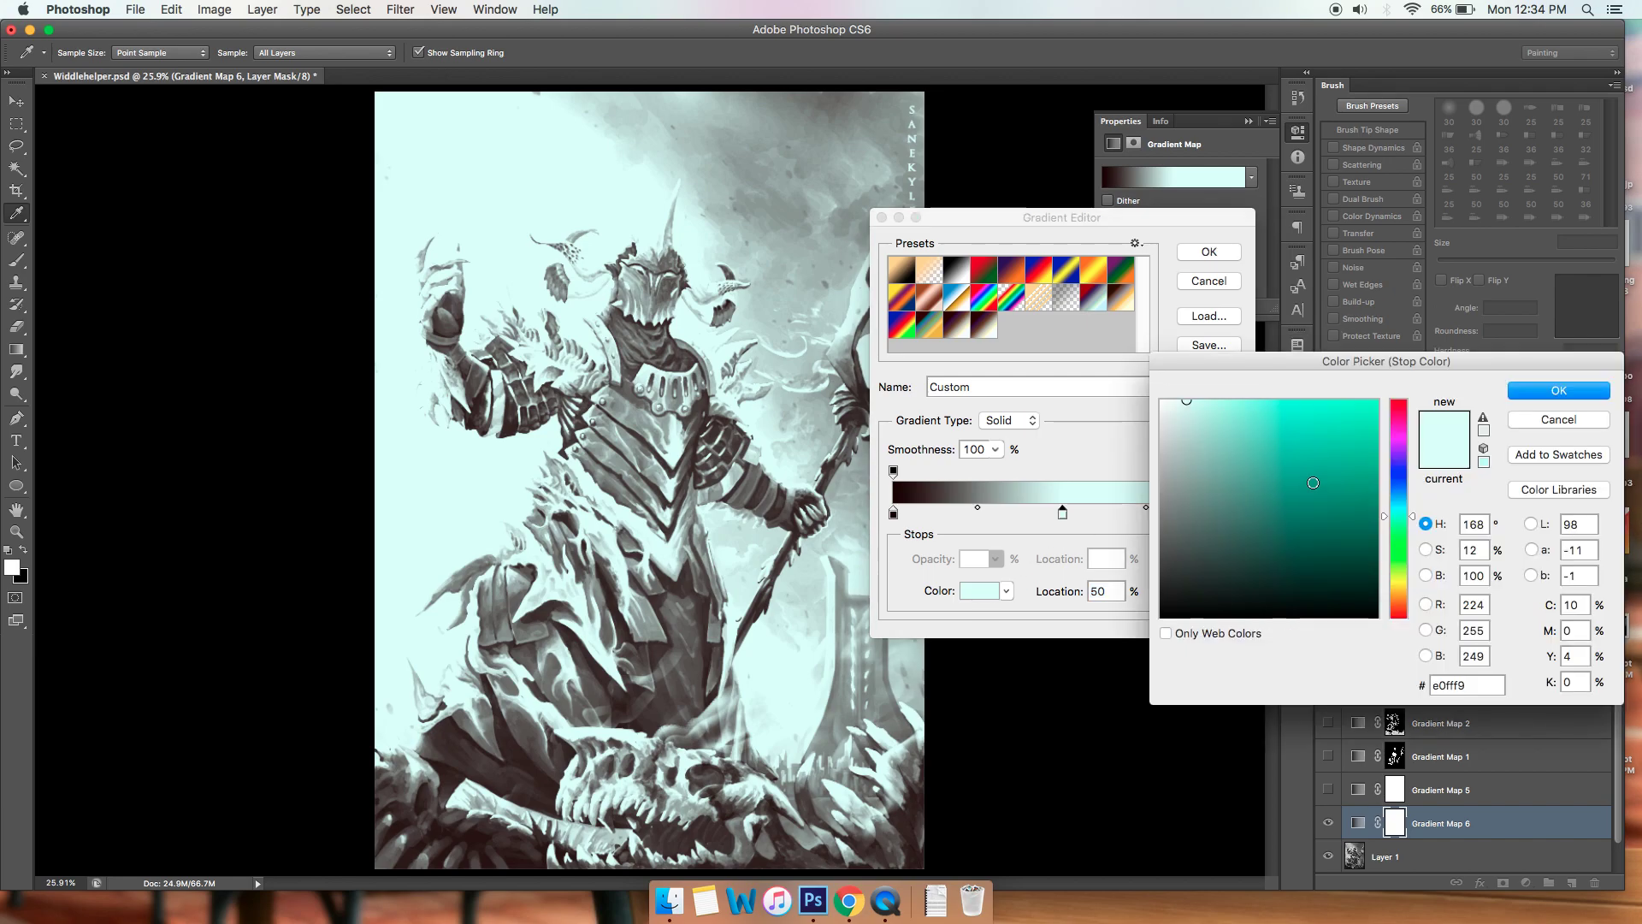
left_click(1330, 486)
left_click(1397, 486)
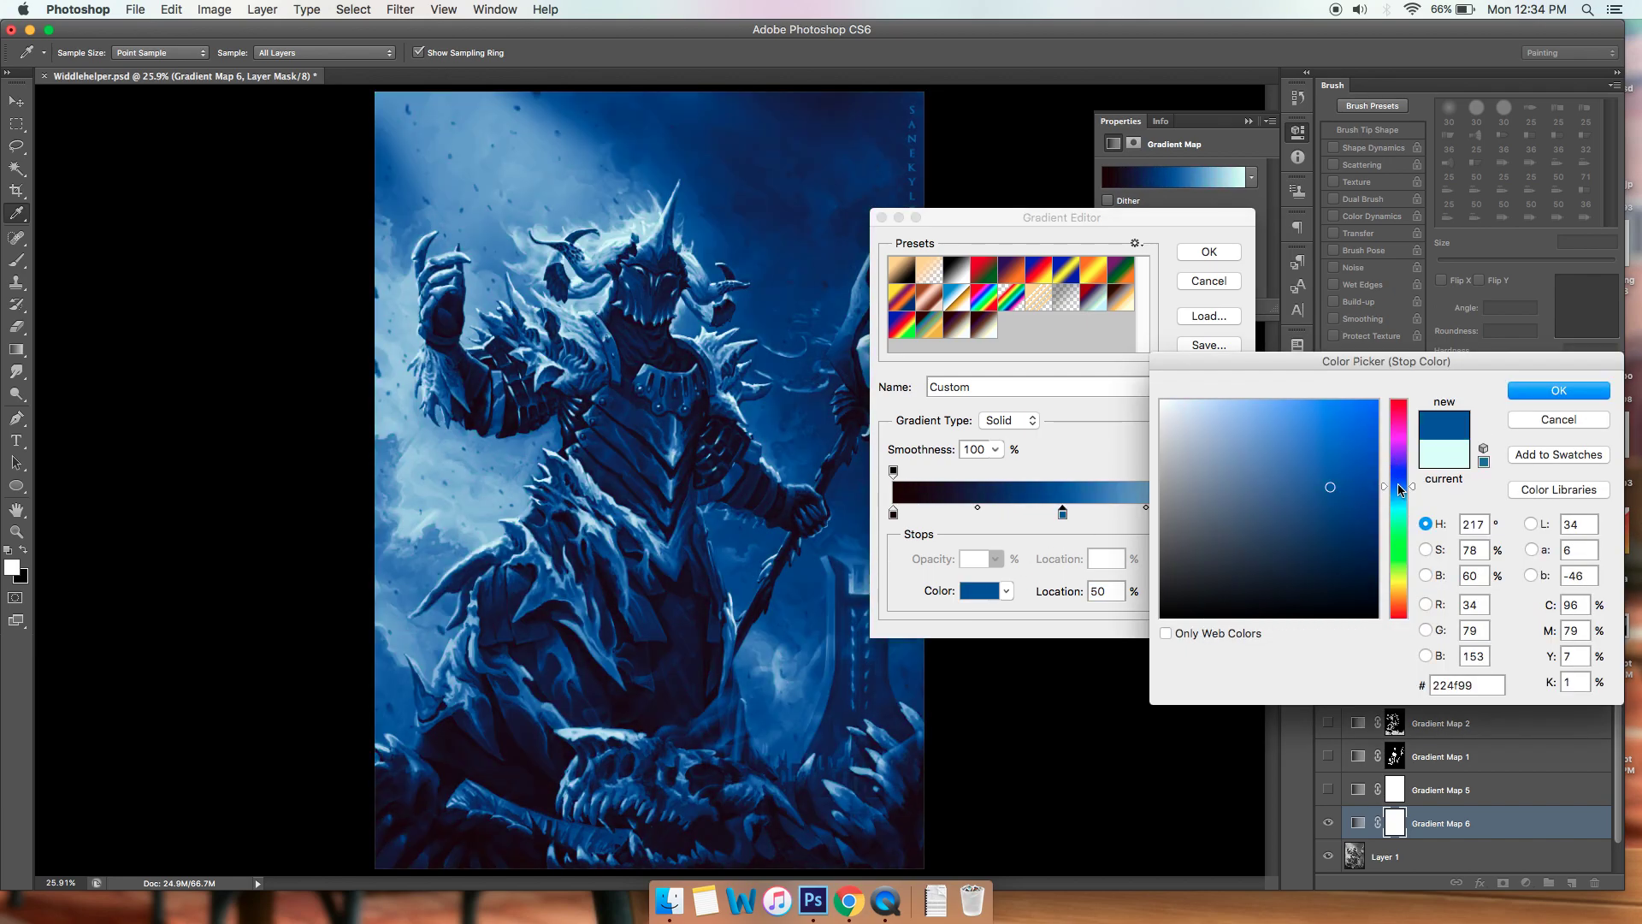
left_click(1260, 501)
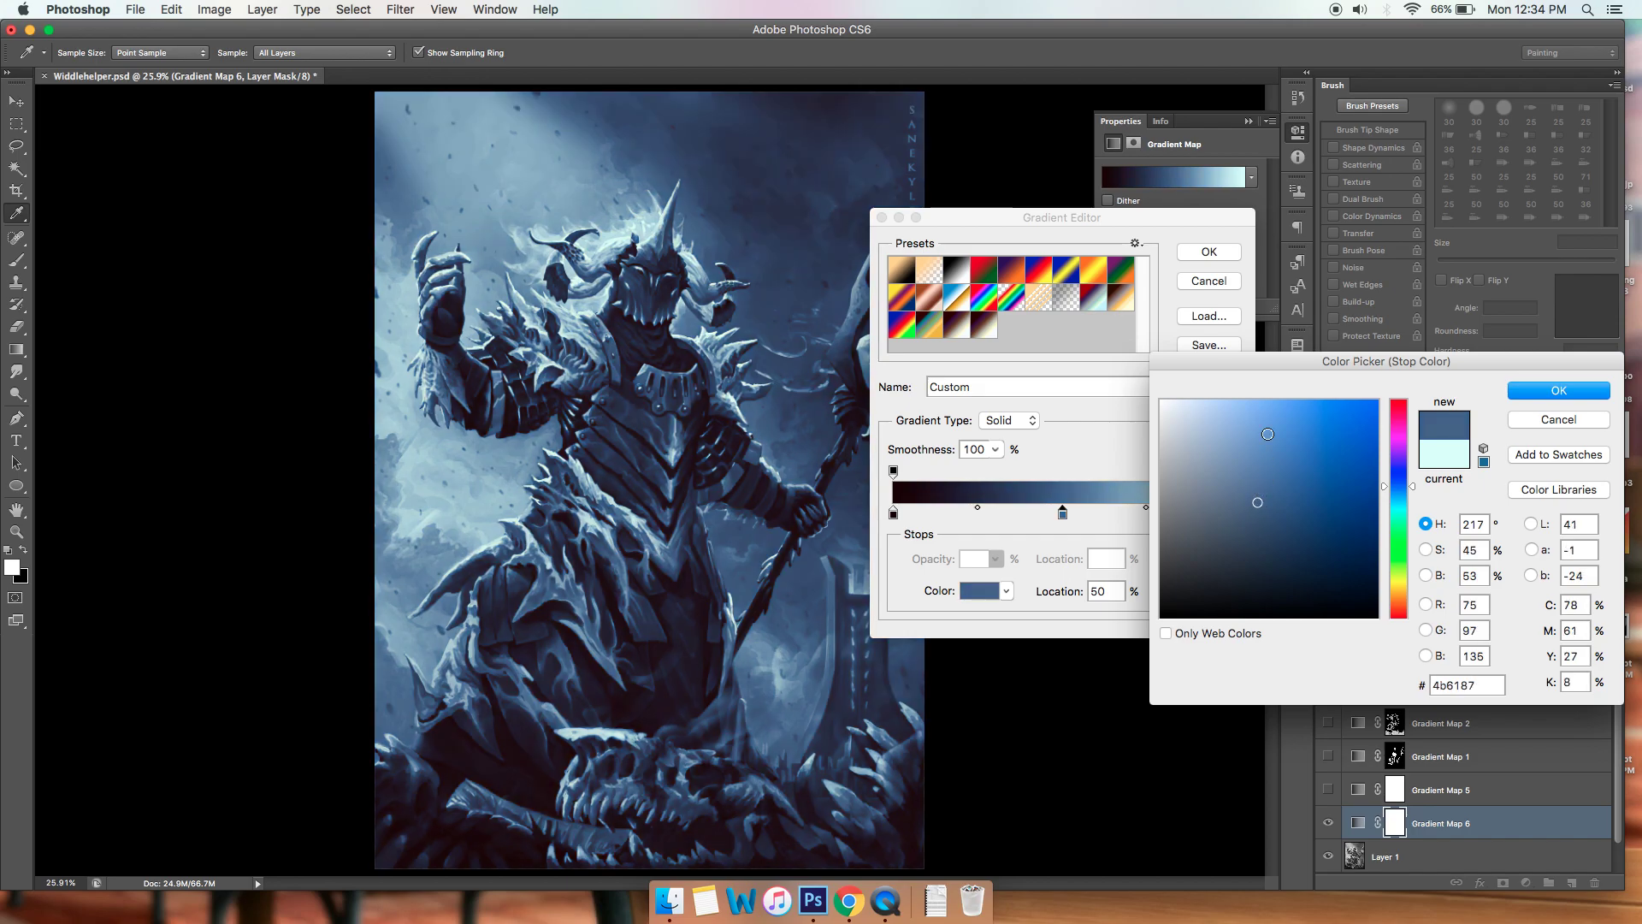
left_click(1252, 493)
left_click_drag(1283, 361, 1275, 454)
left_click(1532, 488)
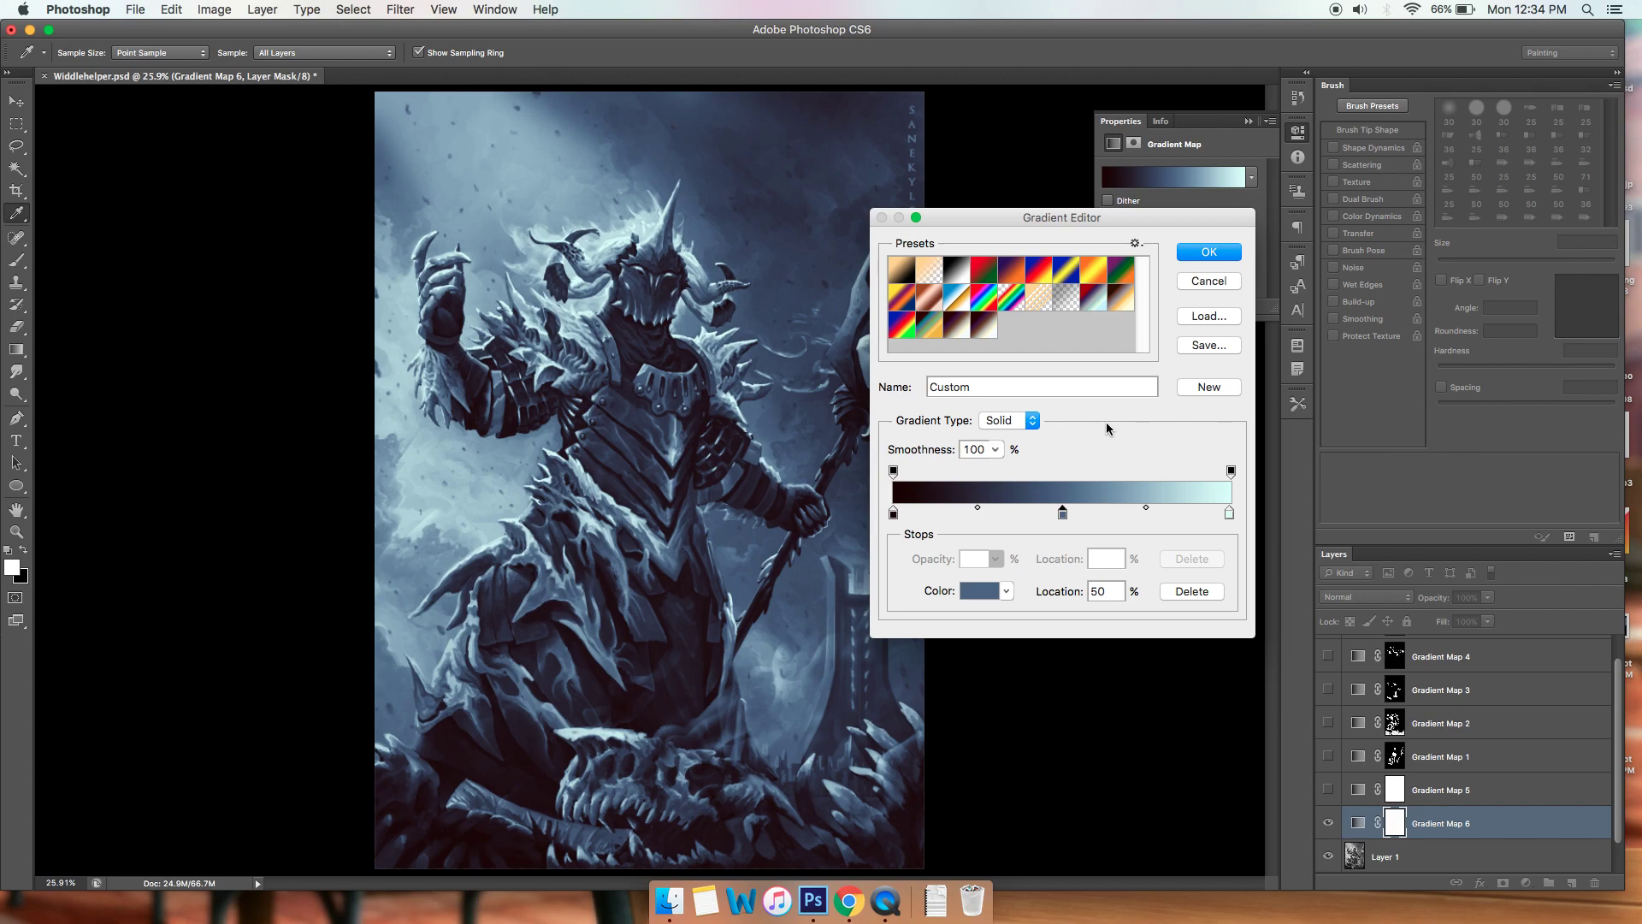
left_click(1202, 255)
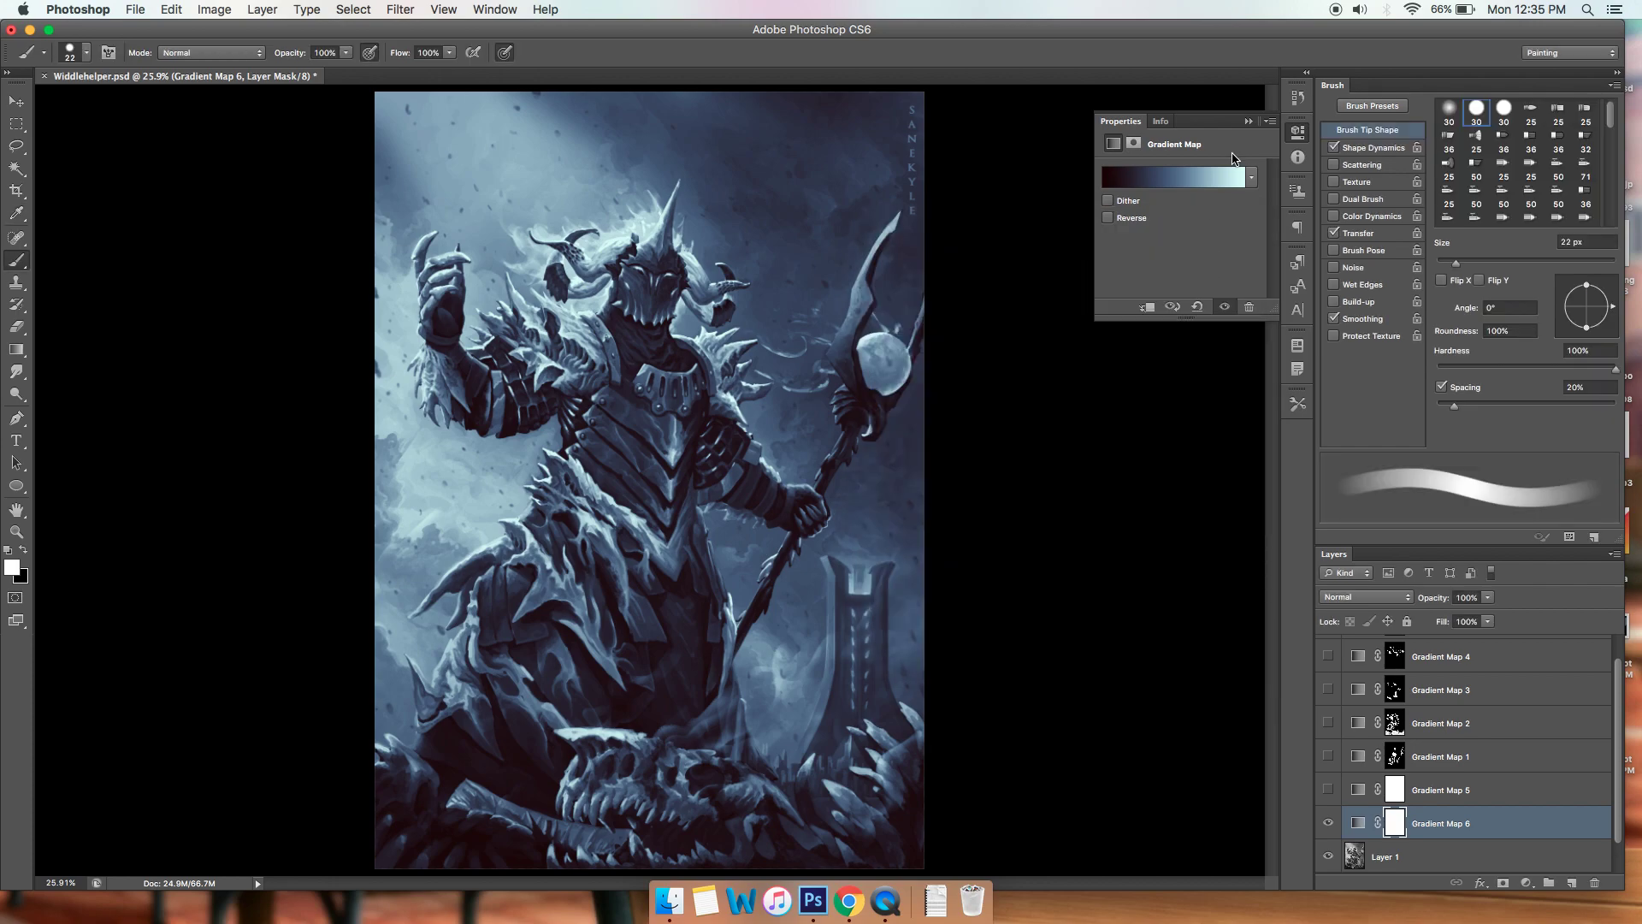
Collapse the Properties panel back to its icon using the >> button.
left_click(1248, 121)
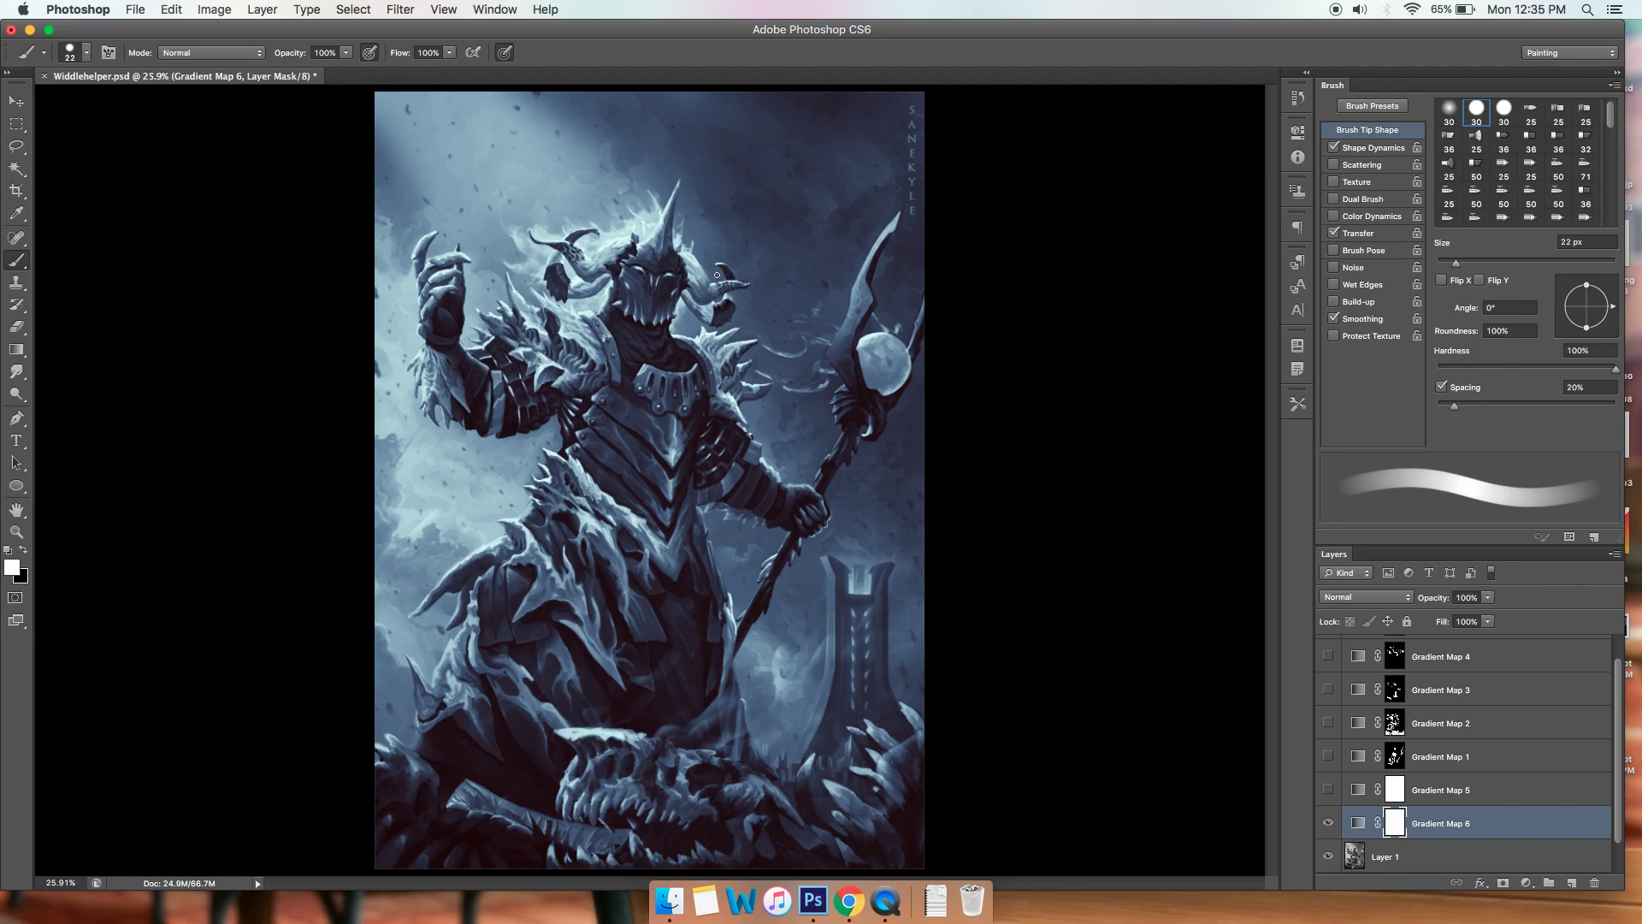
Invert Gradient Map 6's mask to hide the tint, zoom in, and set white as foreground.
key("super+i")
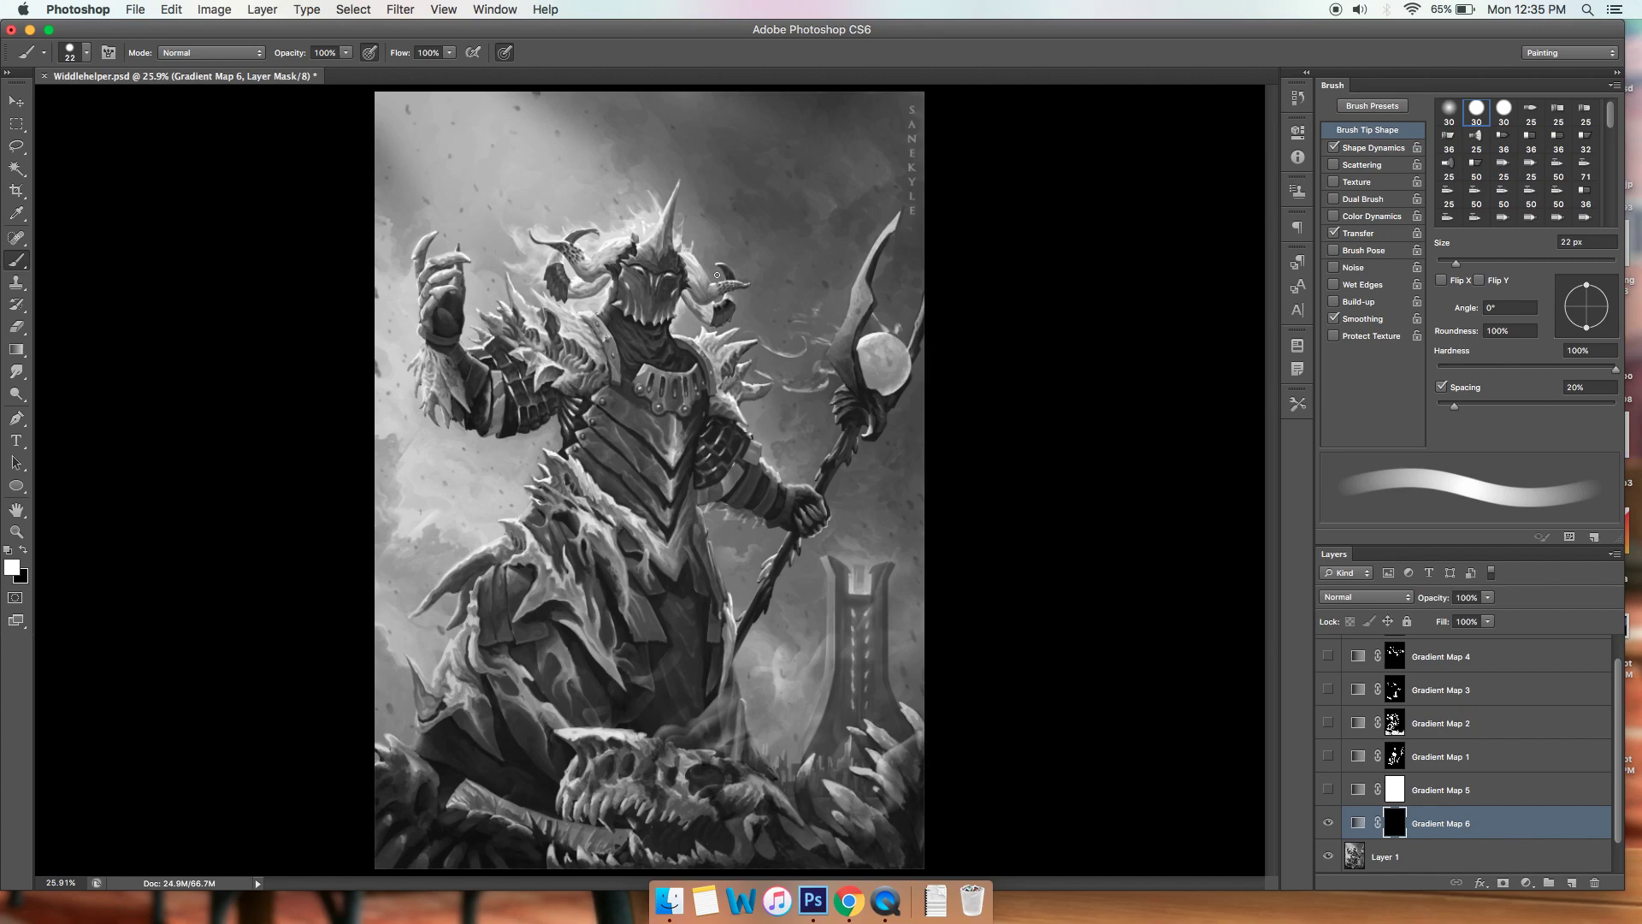
key("super+z")
key("super+z")
key("super+equal")
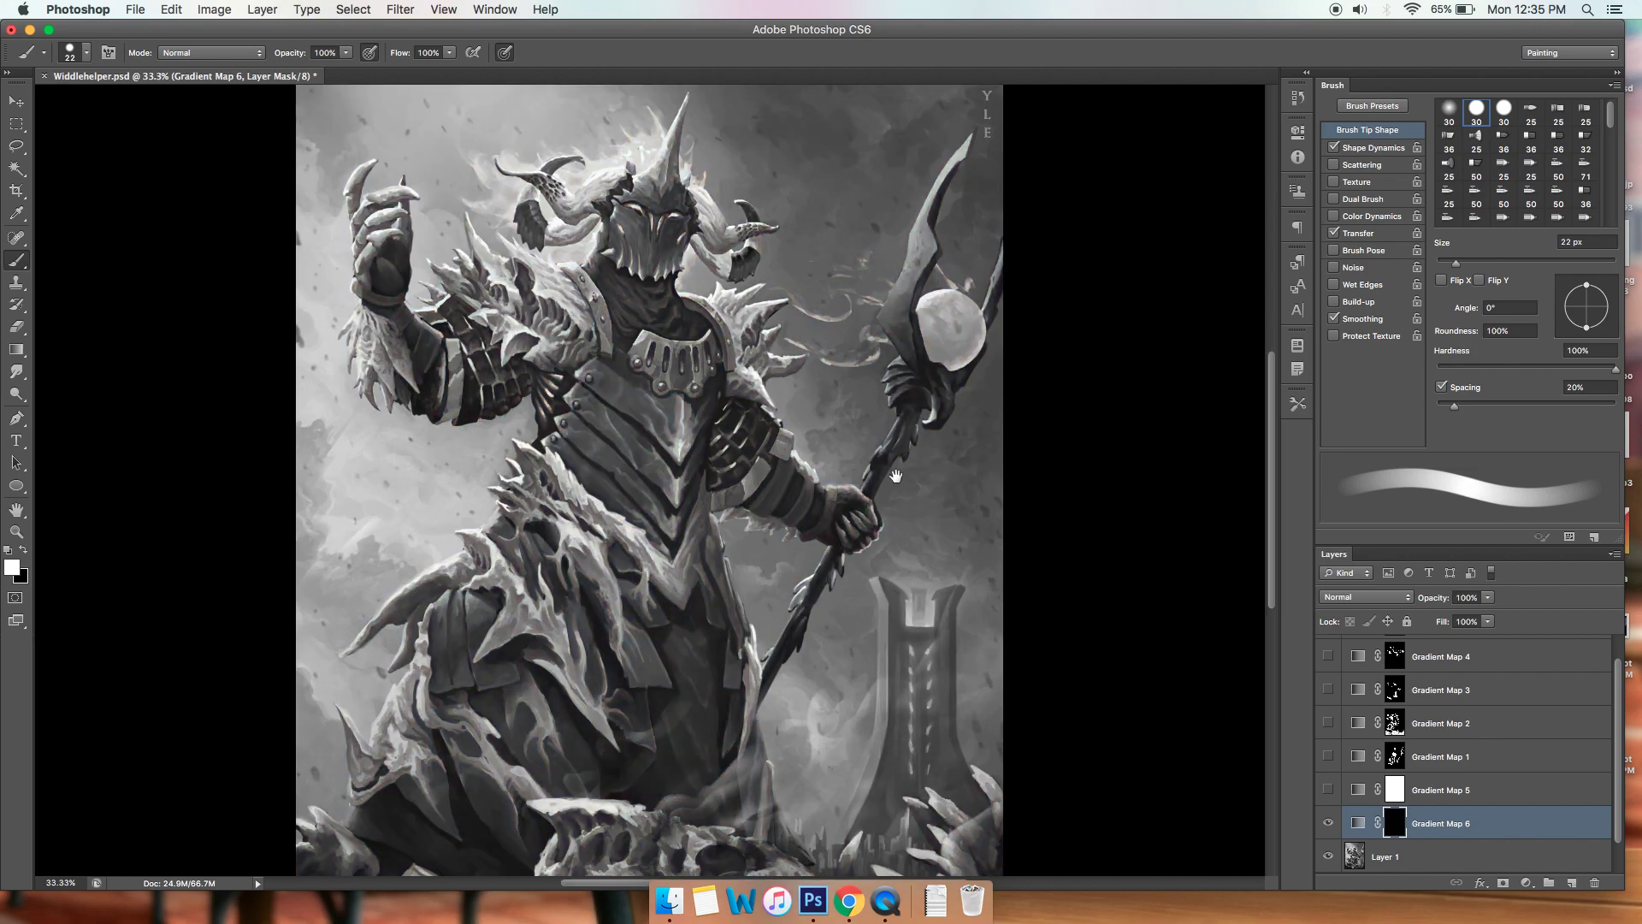
scroll(898, 479, "up", 3)
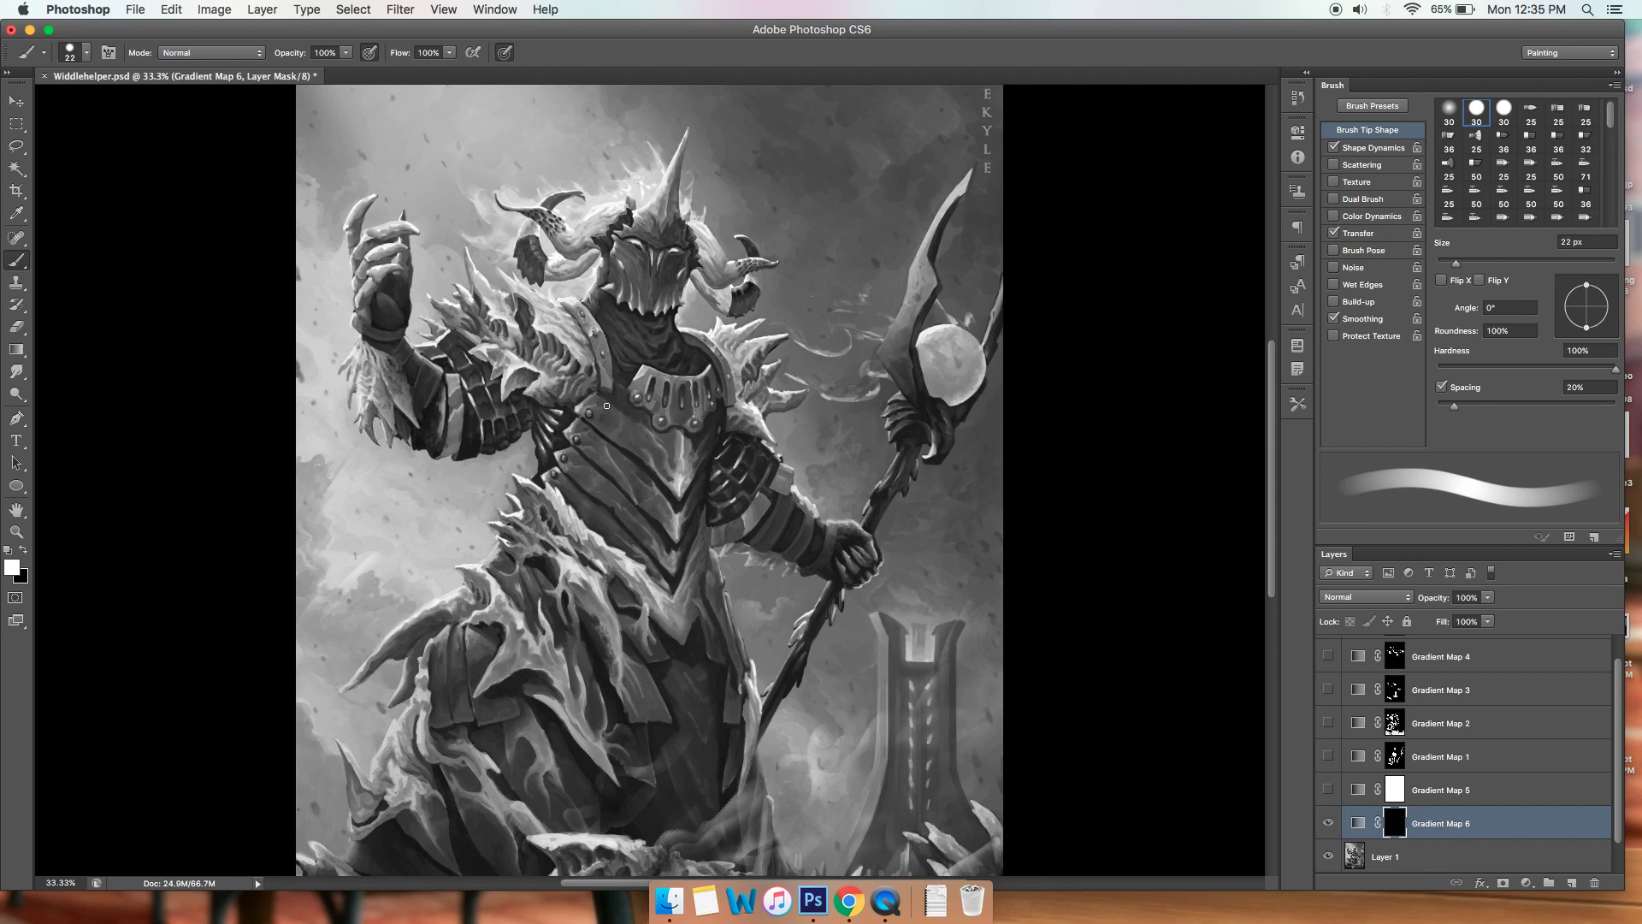
key("F2")
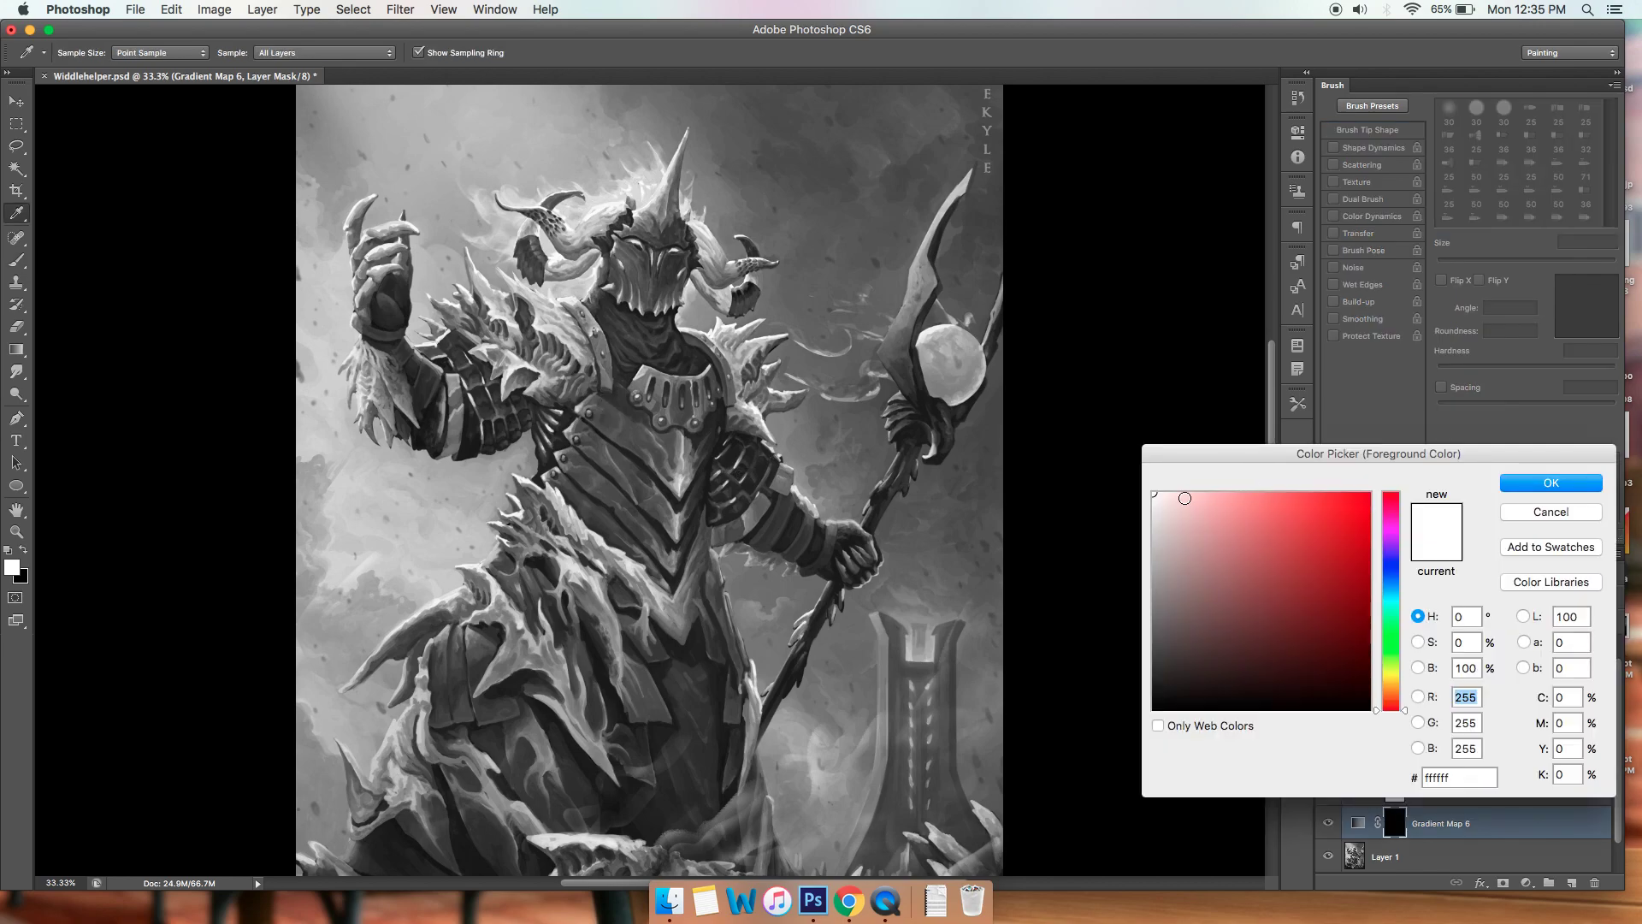
left_click(1522, 484)
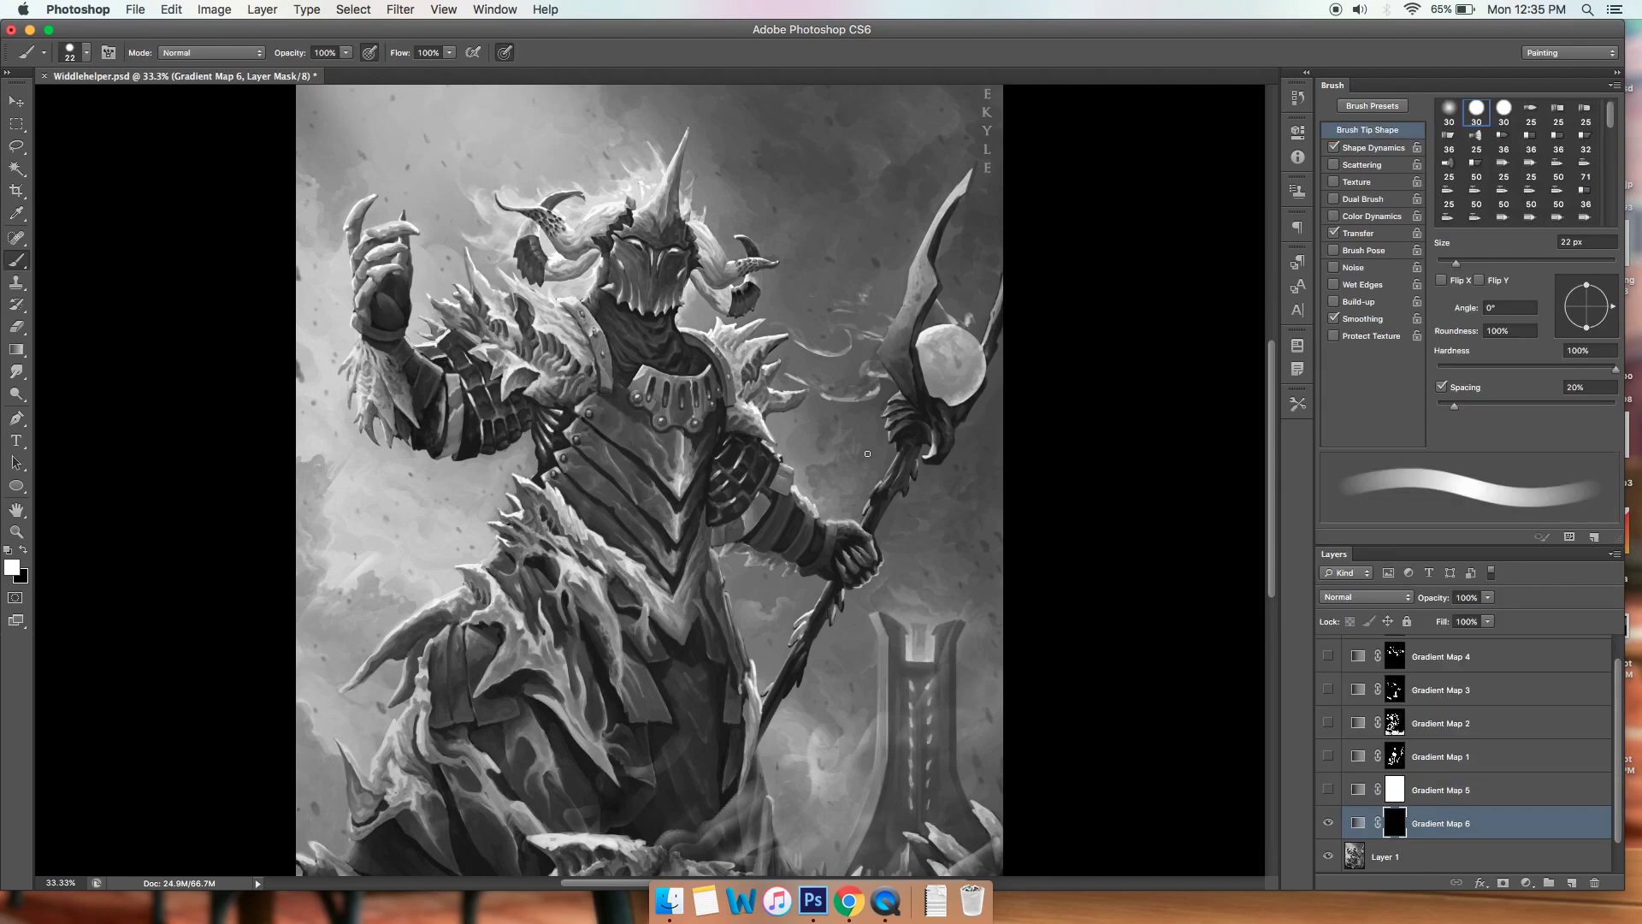
Paint with an 85 px white brush over the chest plates and face mask.
right_click(592, 442)
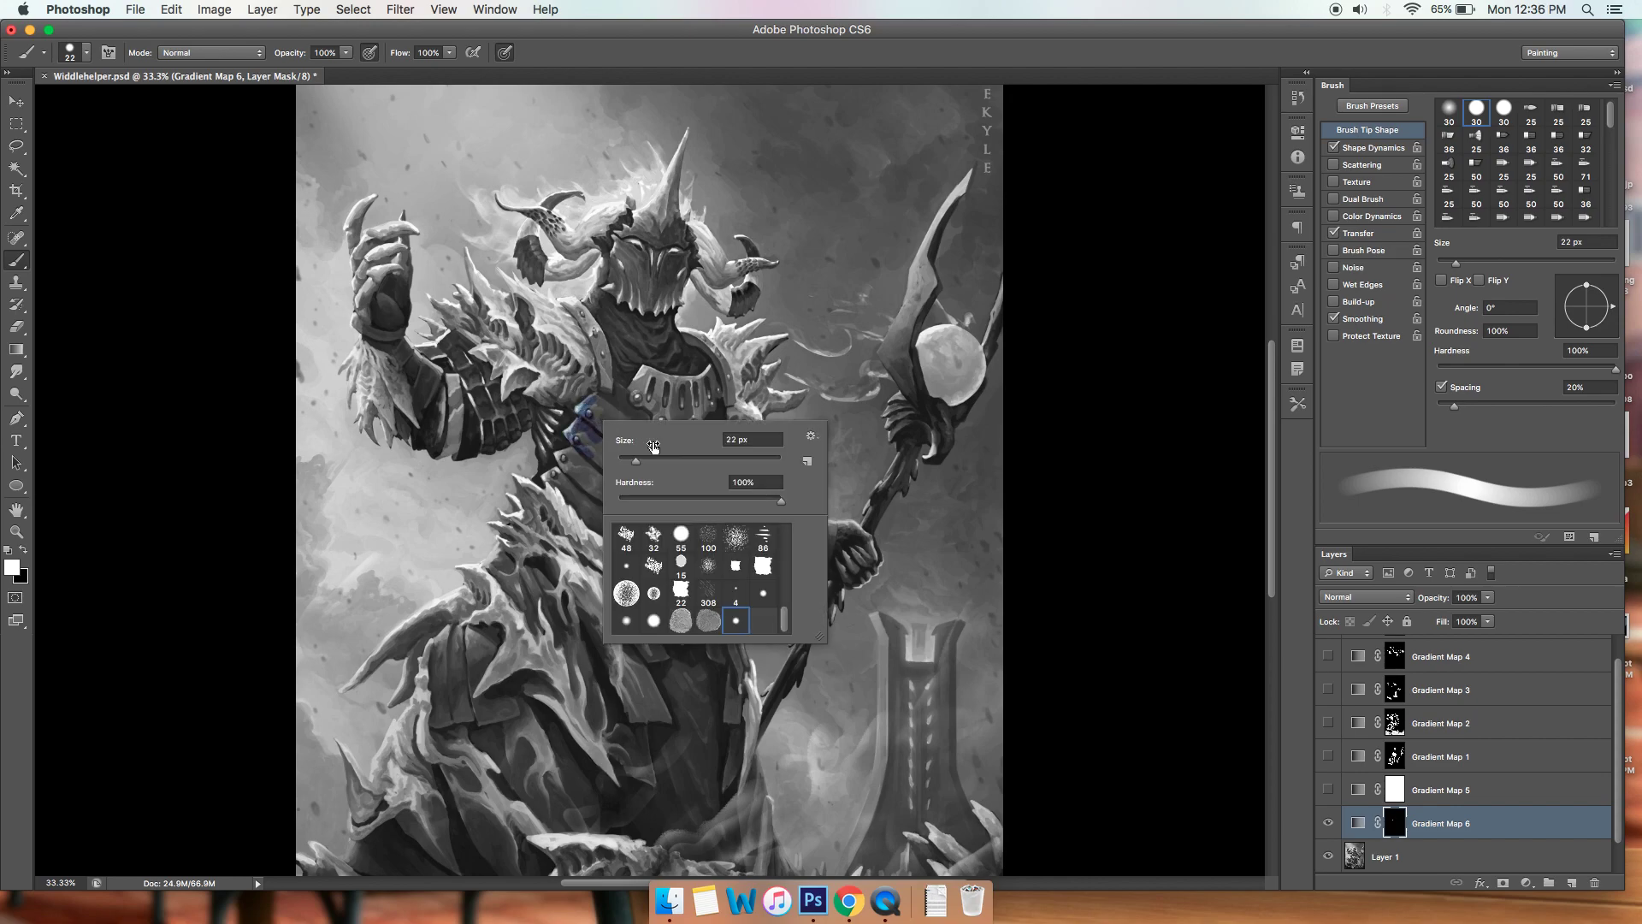
type("85")
key("Return")
mouse_move(591, 442)
left_mouse_down()
mouse_move(637, 459)
mouse_move(605, 411)
mouse_move(632, 462)
mouse_move(587, 451)
mouse_move(575, 485)
mouse_move(618, 532)
mouse_move(653, 535)
mouse_move(653, 492)
mouse_move(668, 462)
mouse_move(678, 476)
mouse_move(651, 557)
mouse_move(697, 438)
left_mouse_up()
mouse_move(639, 294)
left_mouse_down()
mouse_move(637, 242)
mouse_move(671, 283)
mouse_move(647, 240)
left_mouse_up()
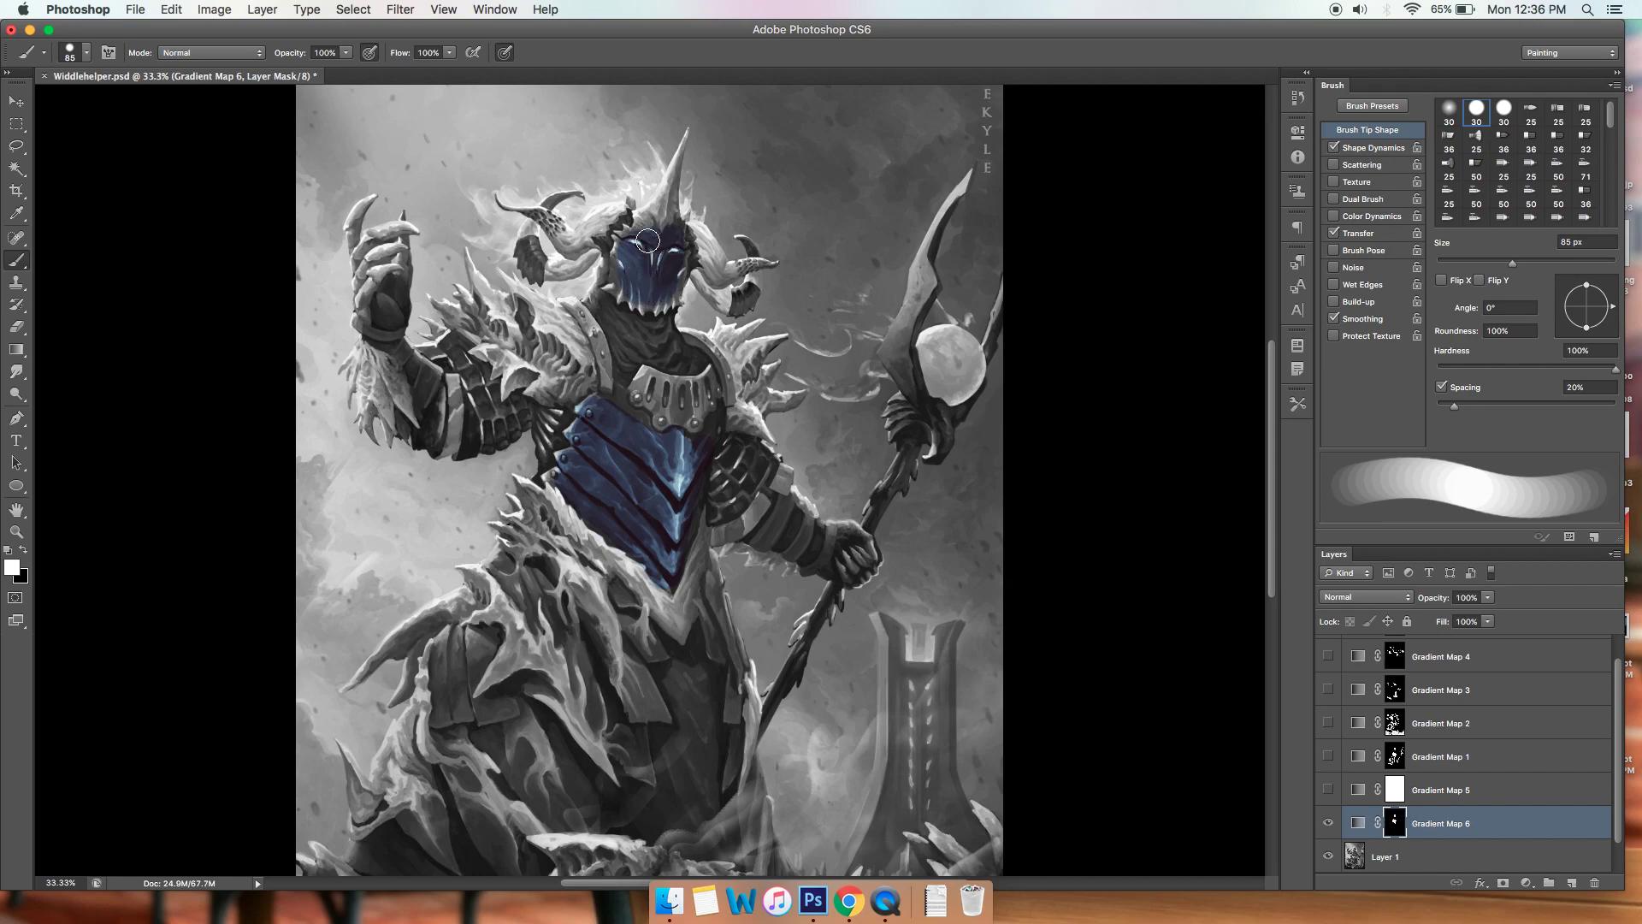
Hide Gradient Map 6, show Gradient Map 1, and delete Gradient Map 6.
left_click(1328, 823)
left_click(1328, 756)
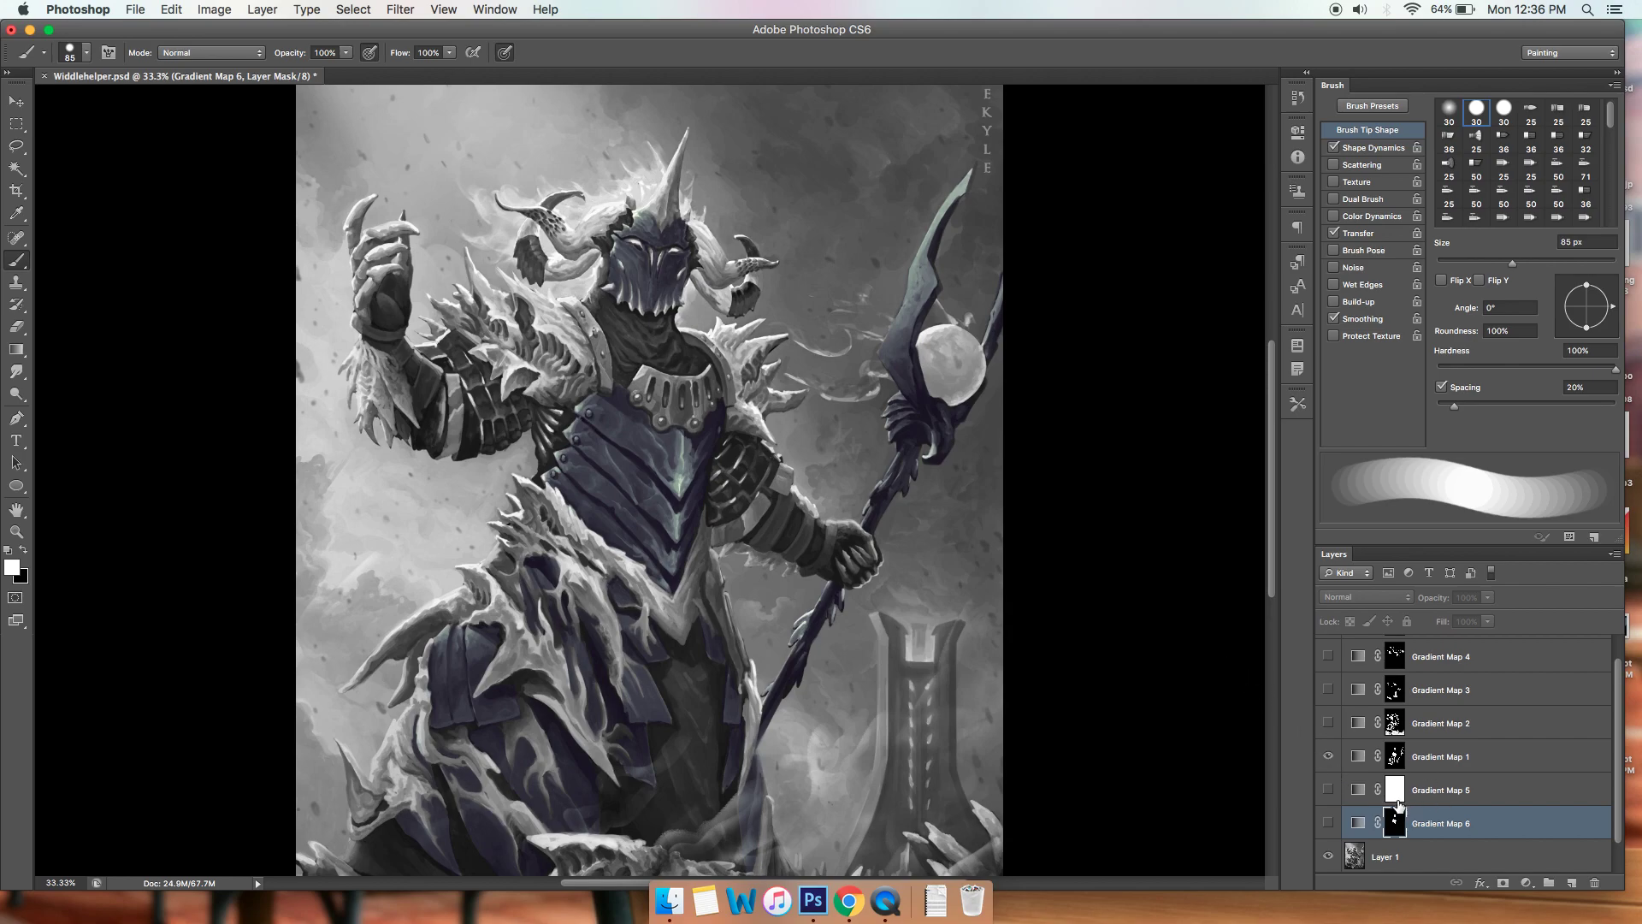
left_click(1459, 758)
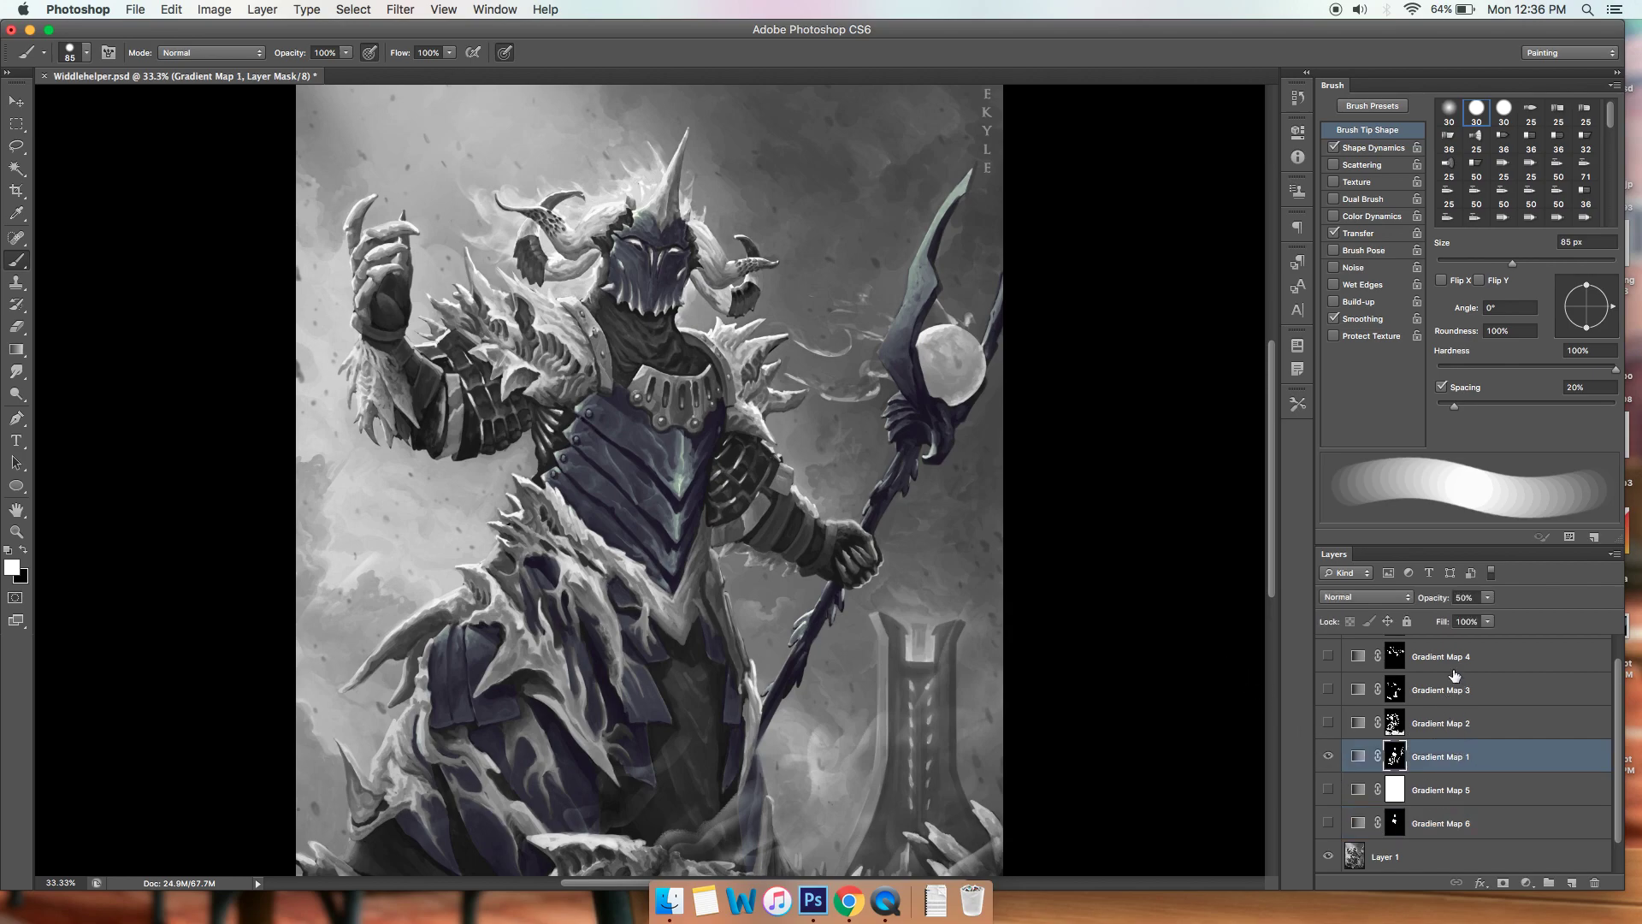
left_click(1456, 831)
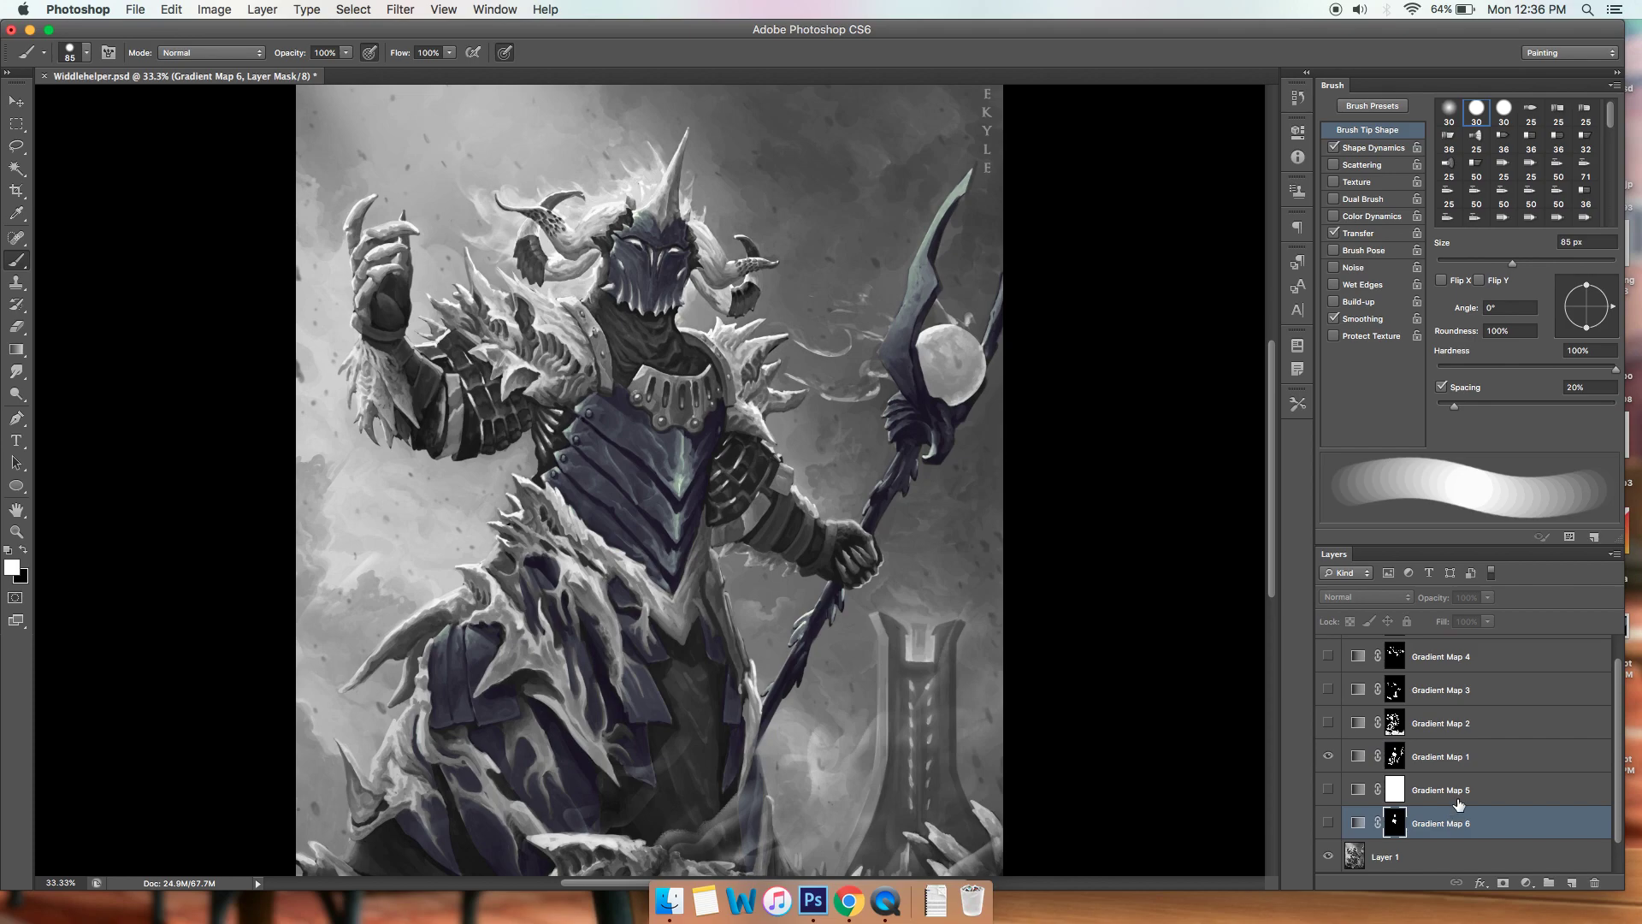
key("BackSpace")
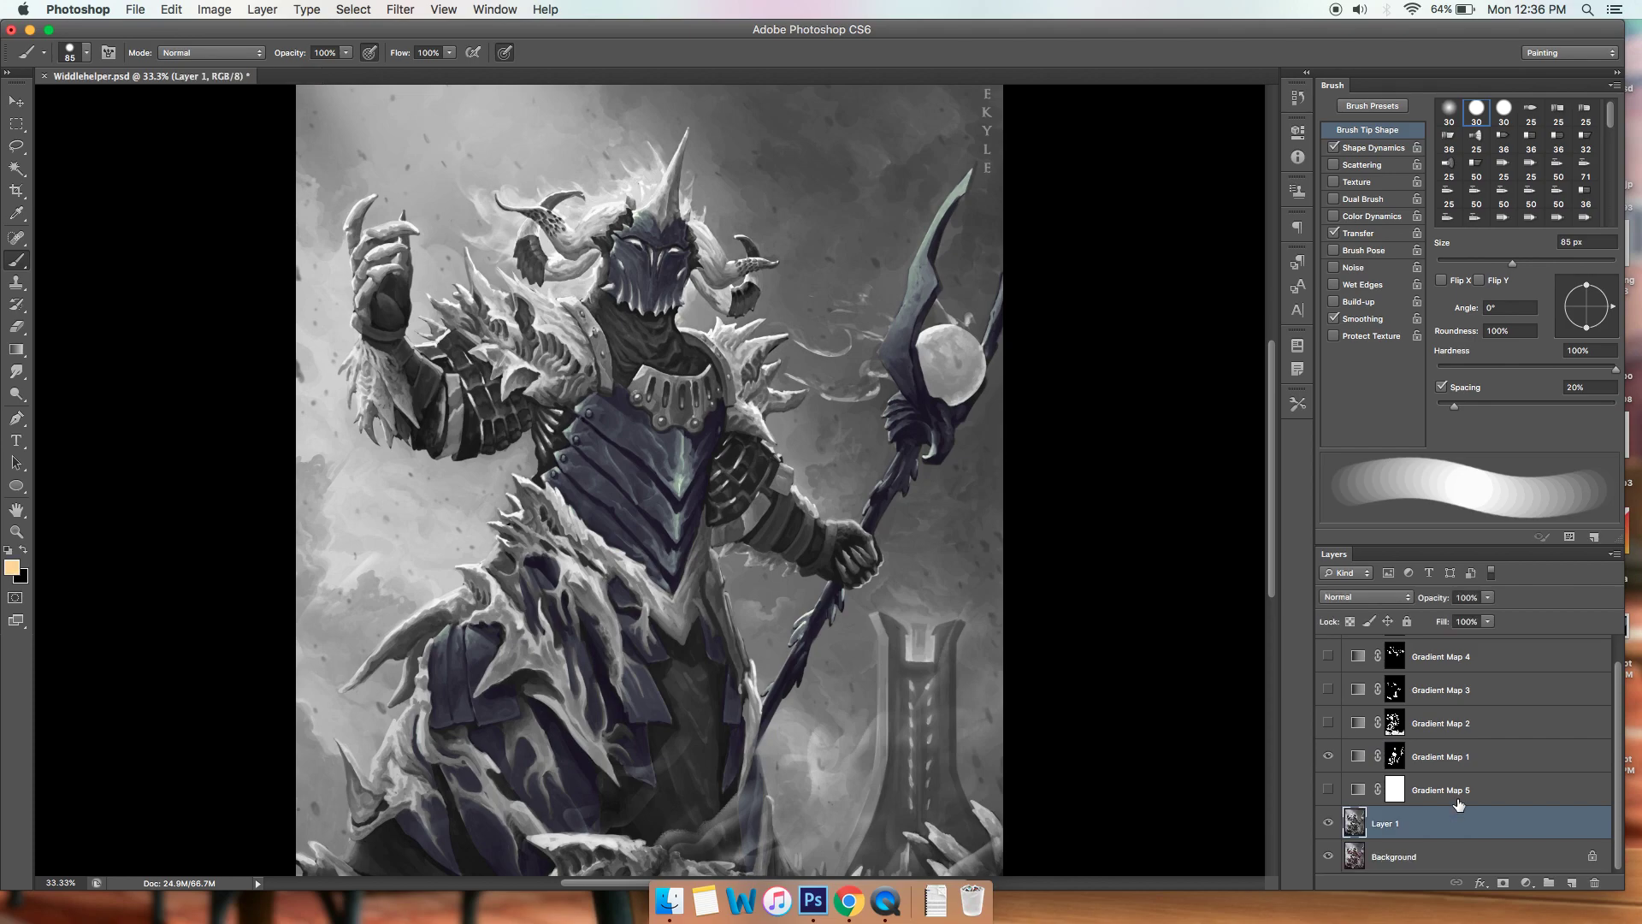
Set Gradient Map 1's opacity to 50% and add a new empty layer above it.
left_click(1441, 759)
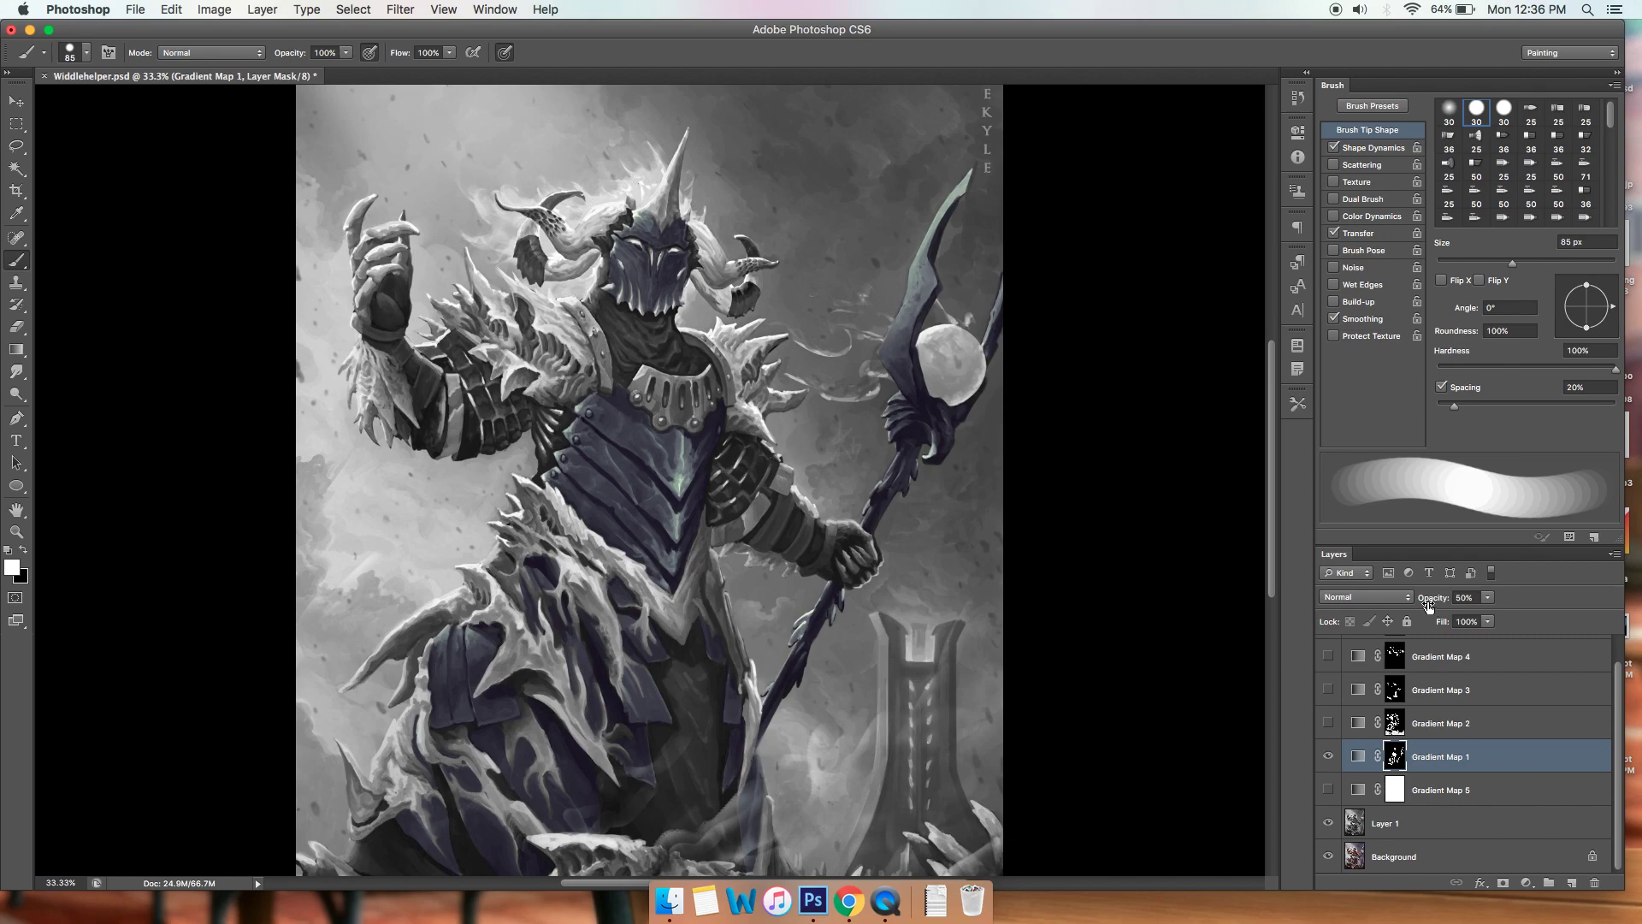
left_click_drag(1428, 606, 1601, 545)
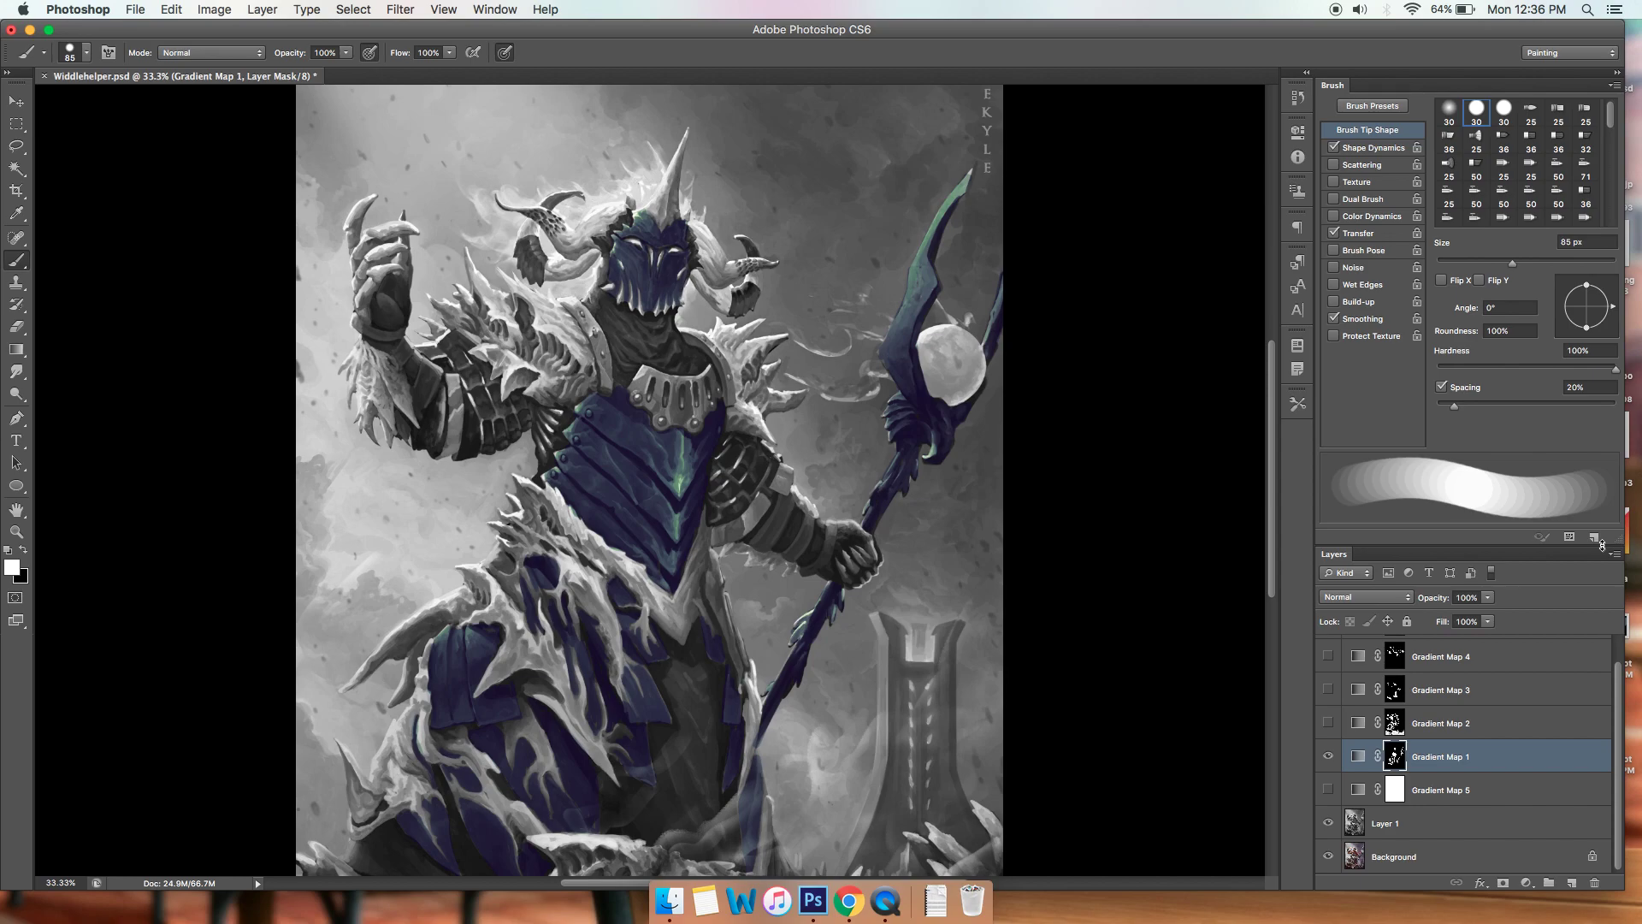
type("50")
key("Return")
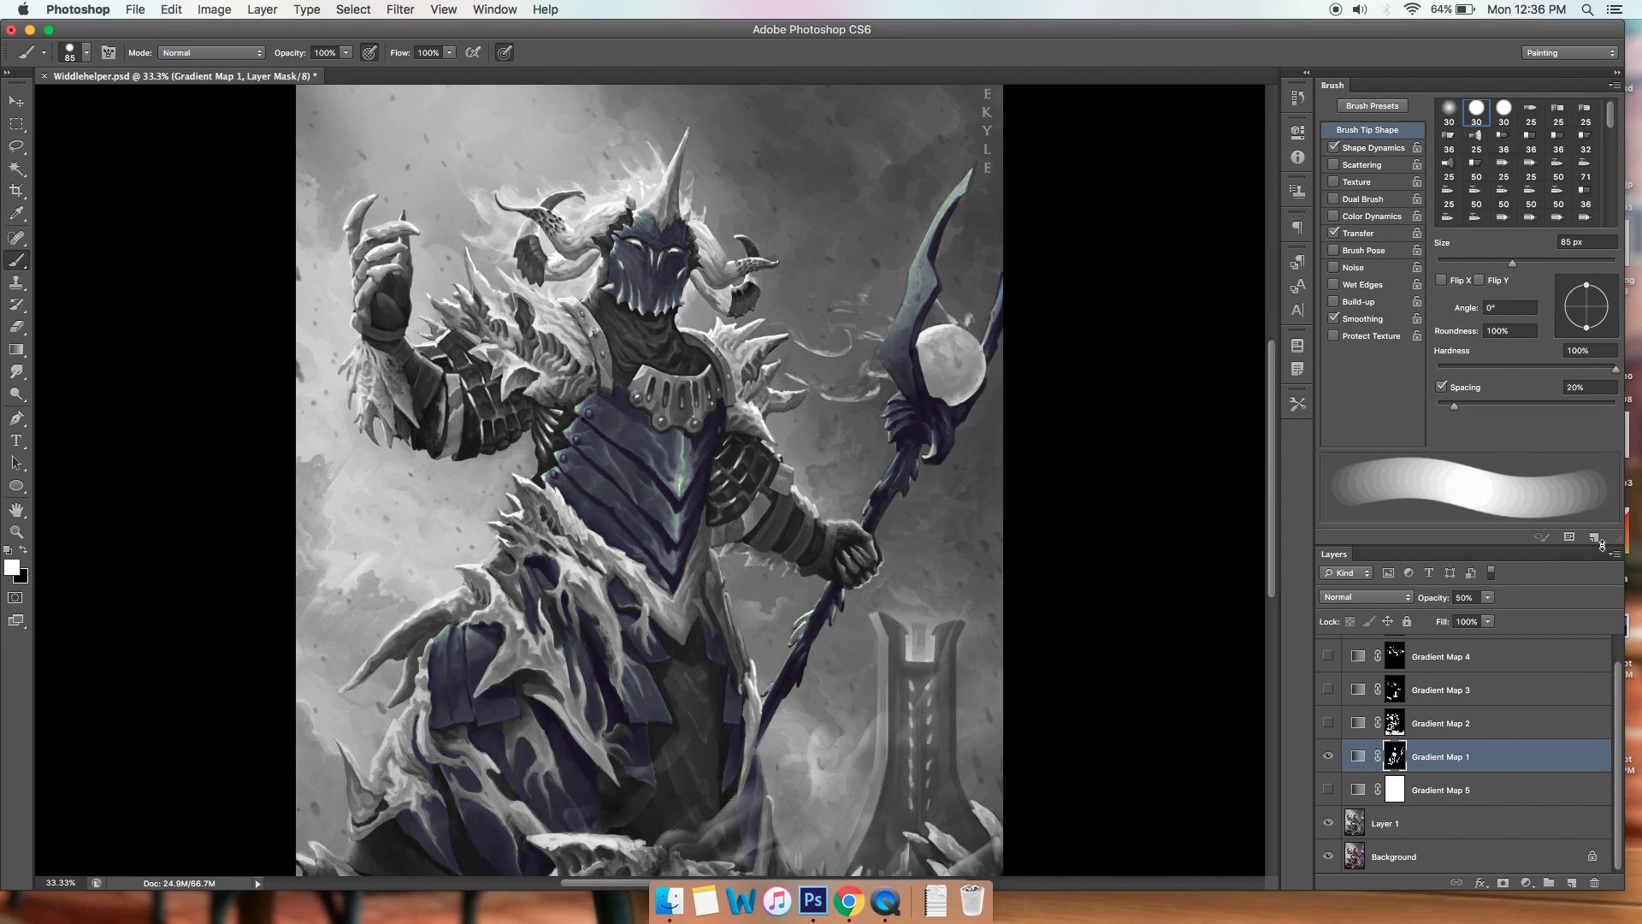
left_click(1472, 598)
left_click_drag(1430, 597, 1445, 597)
key("super+z")
left_click(1565, 881)
Sketch peach guide circles around the claw hand, shoulder and horn, then undo them.
mouse_move(470, 448)
left_mouse_down()
mouse_move(520, 280)
mouse_move(466, 449)
left_mouse_up()
key("super+z")
mouse_move(564, 415)
left_mouse_down()
mouse_move(431, 355)
mouse_move(590, 402)
left_mouse_up()
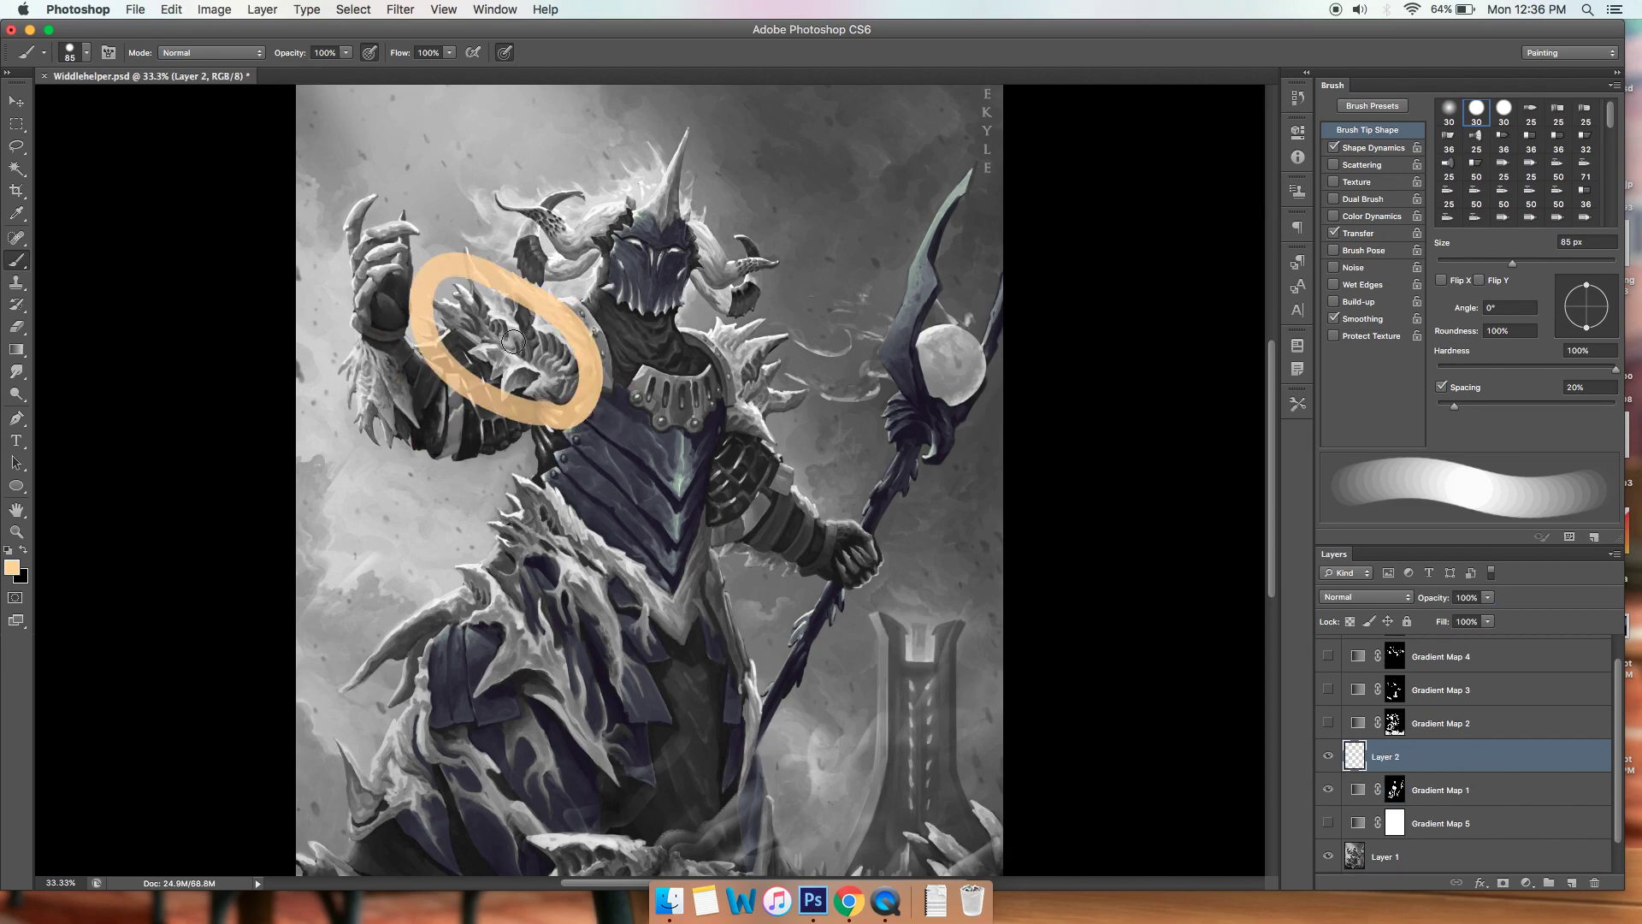
left_click_drag(742, 437, 752, 432)
left_click_drag(723, 295, 774, 224)
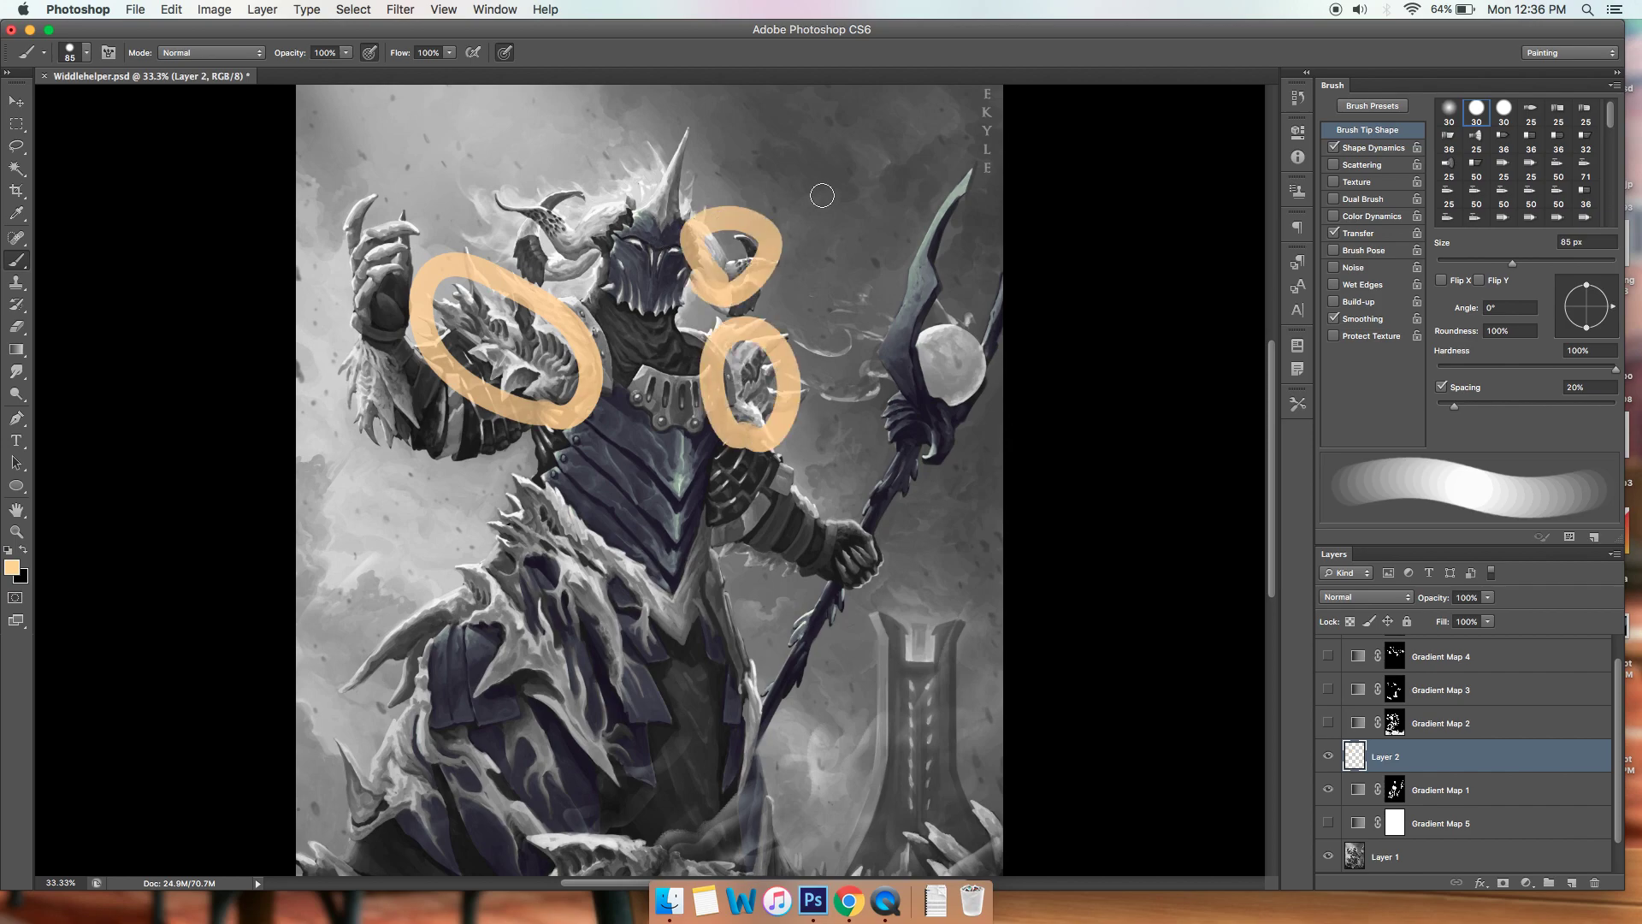
key("alt+super+z")
key("alt+super+z")
key("alt+super+z")
key("alt+super+z")
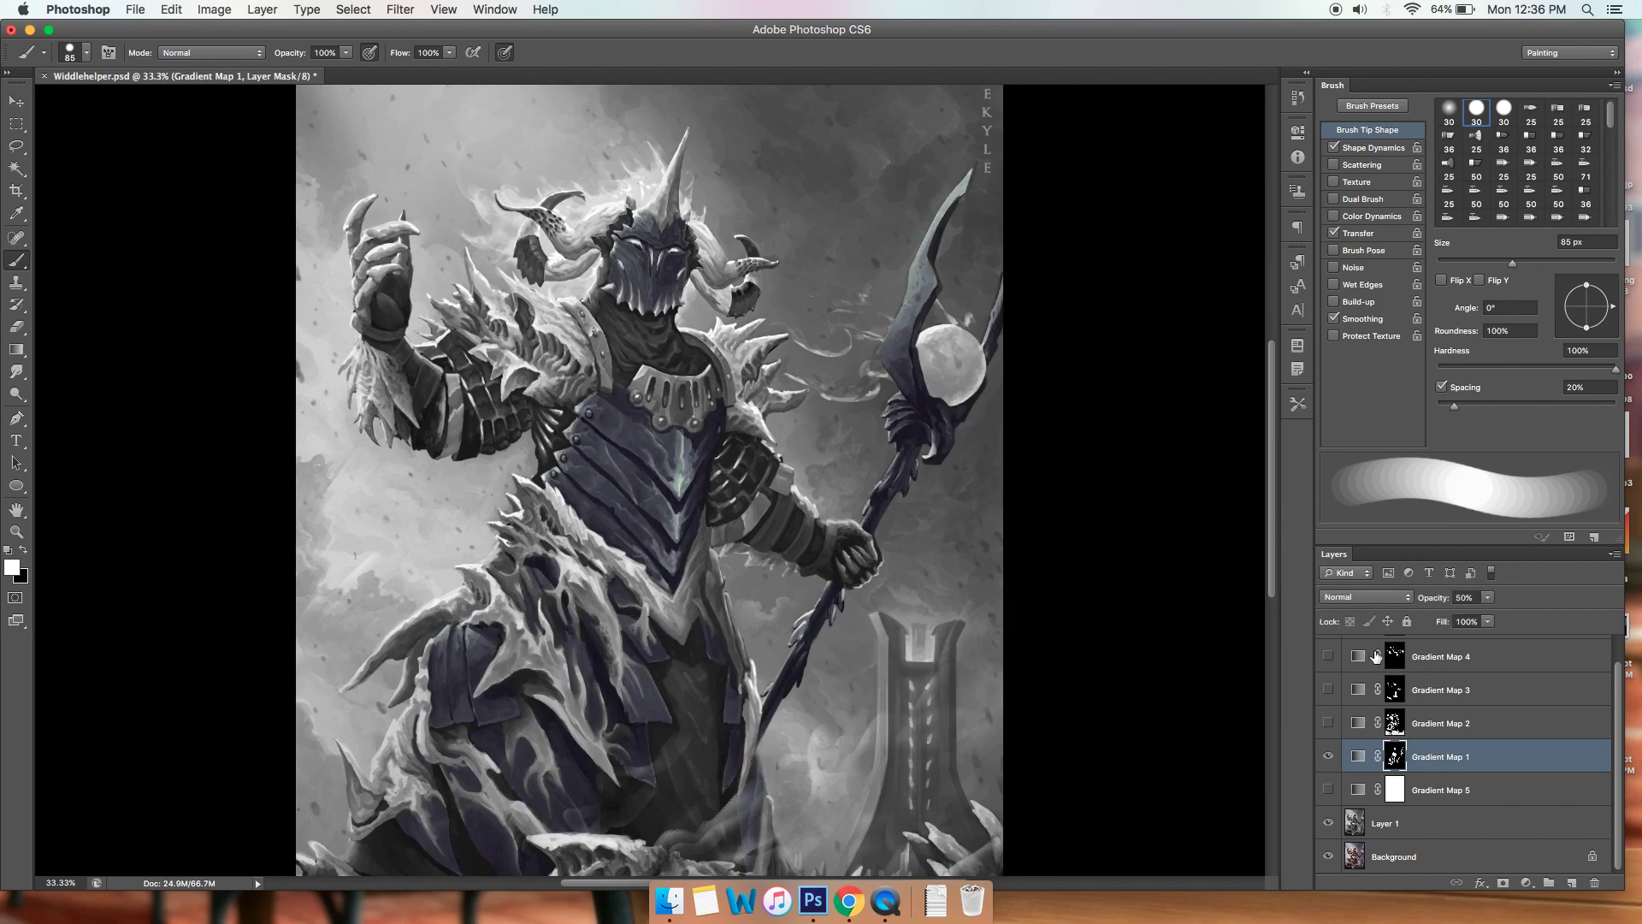
Add a new Gradient Map using the purple-to-cream preset, saving it as a new preset.
left_click(1526, 882)
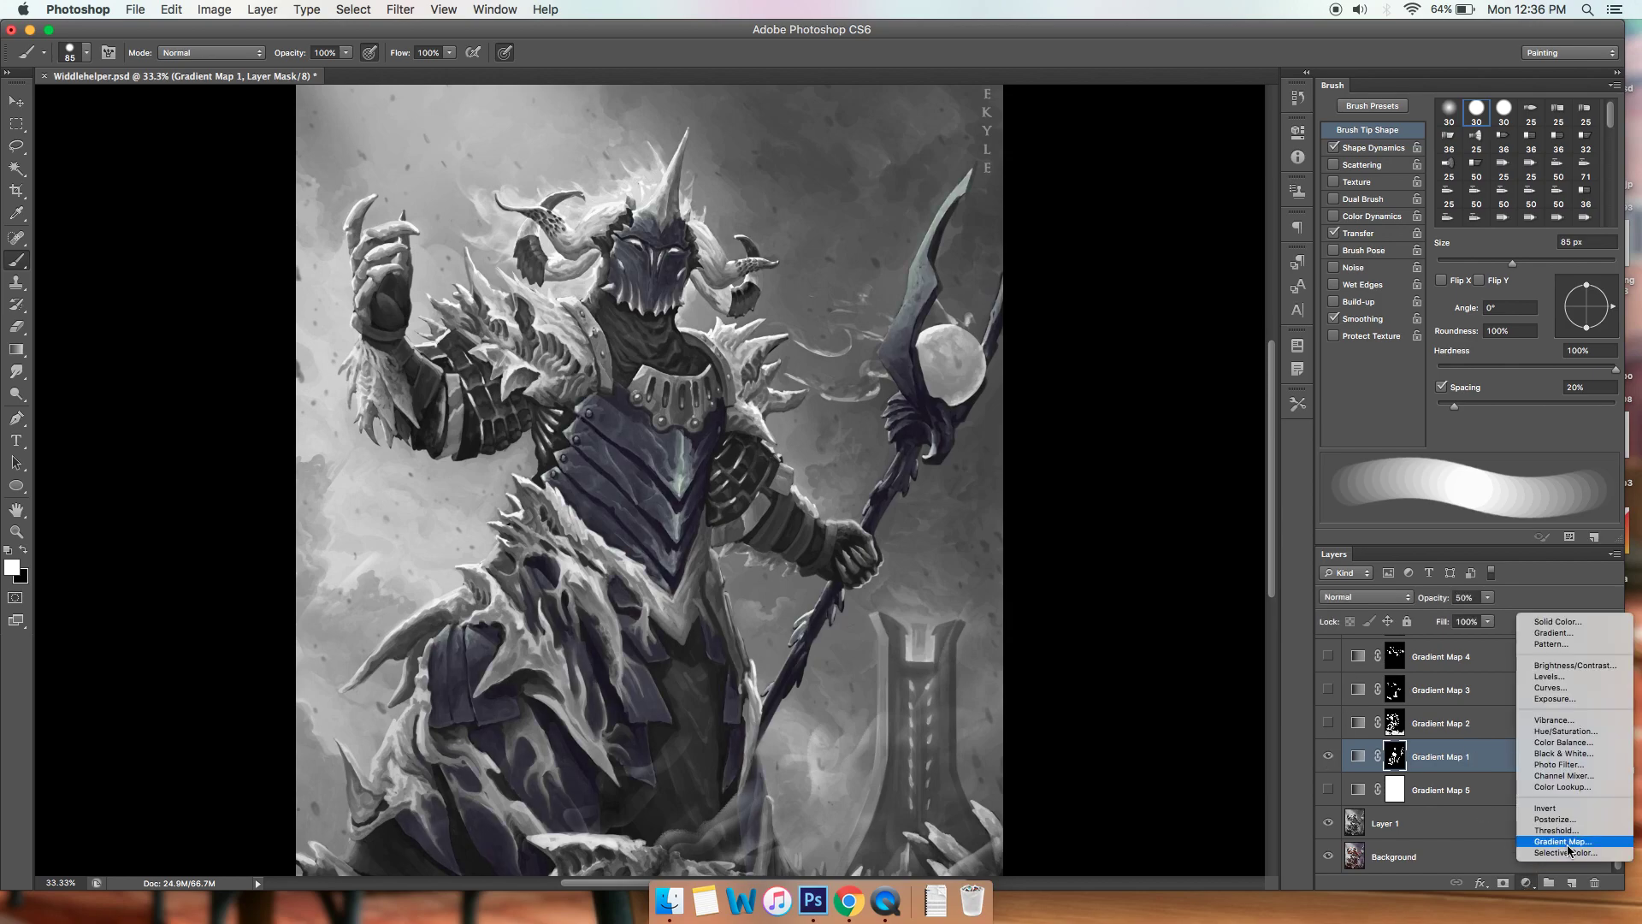
left_click(1568, 845)
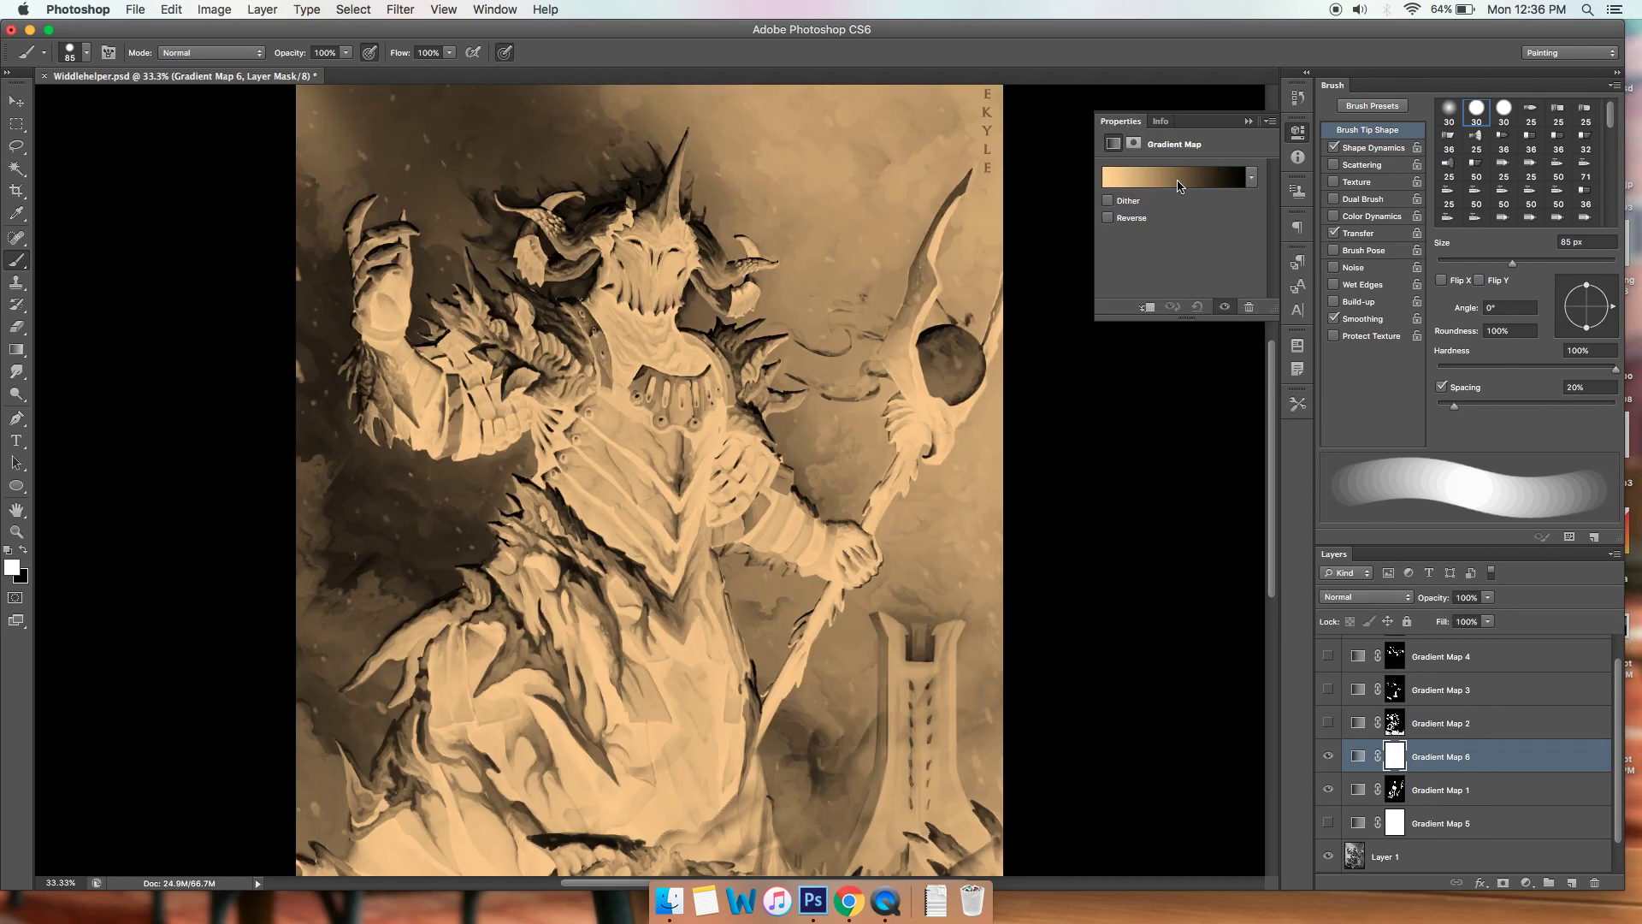
left_click(1178, 186)
left_click(893, 513)
left_click(979, 592)
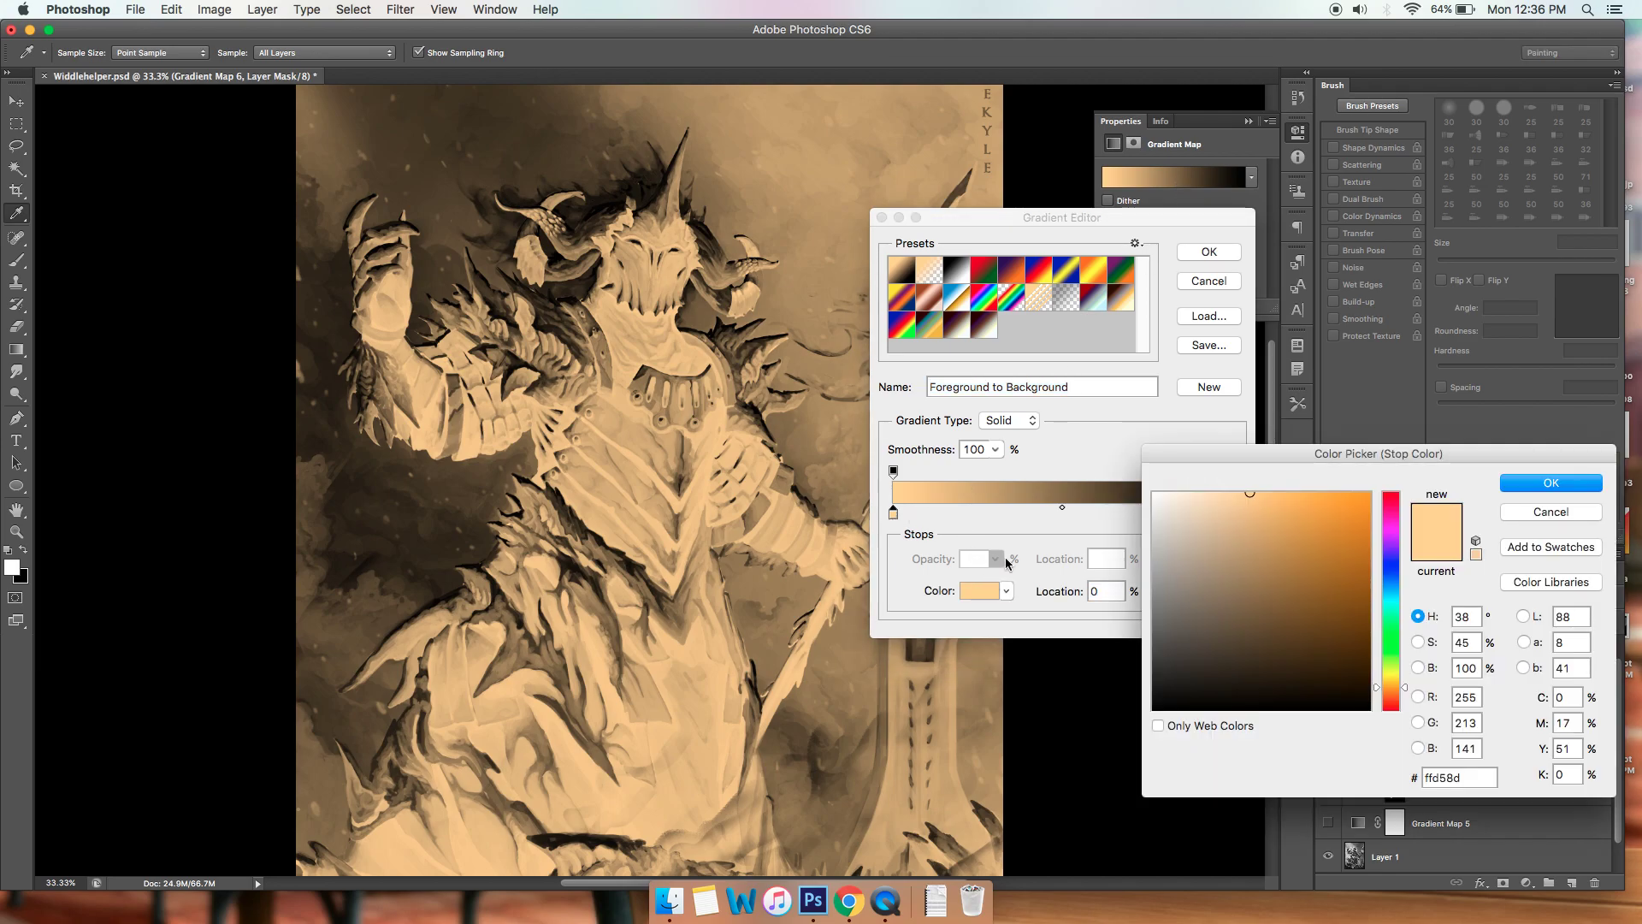
left_click(1515, 513)
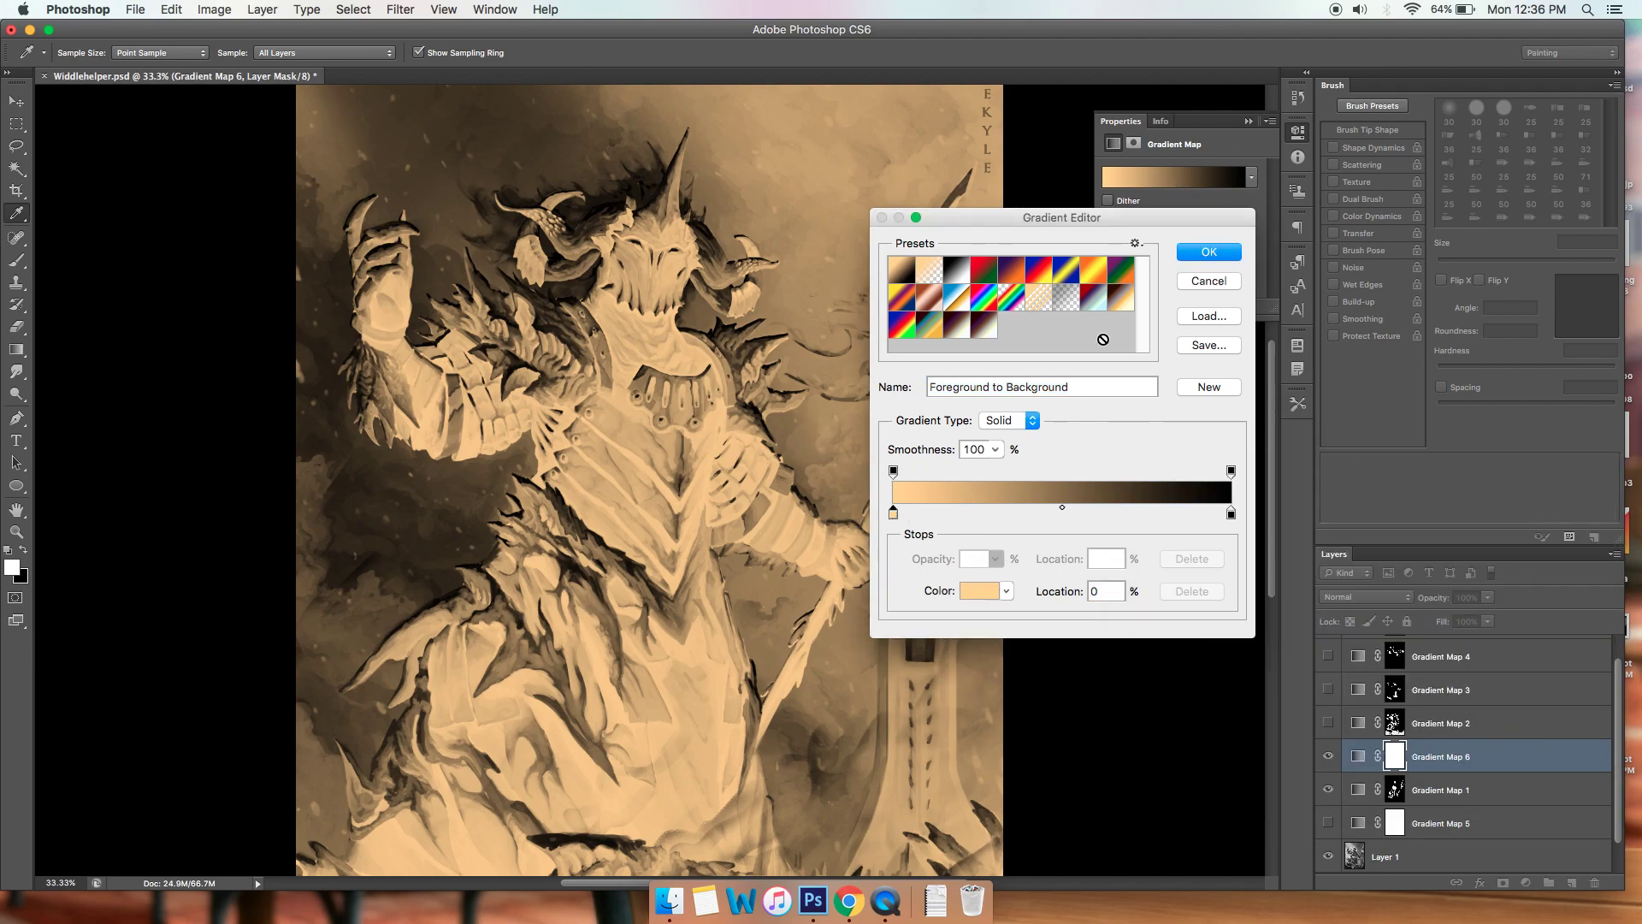
left_click(960, 328)
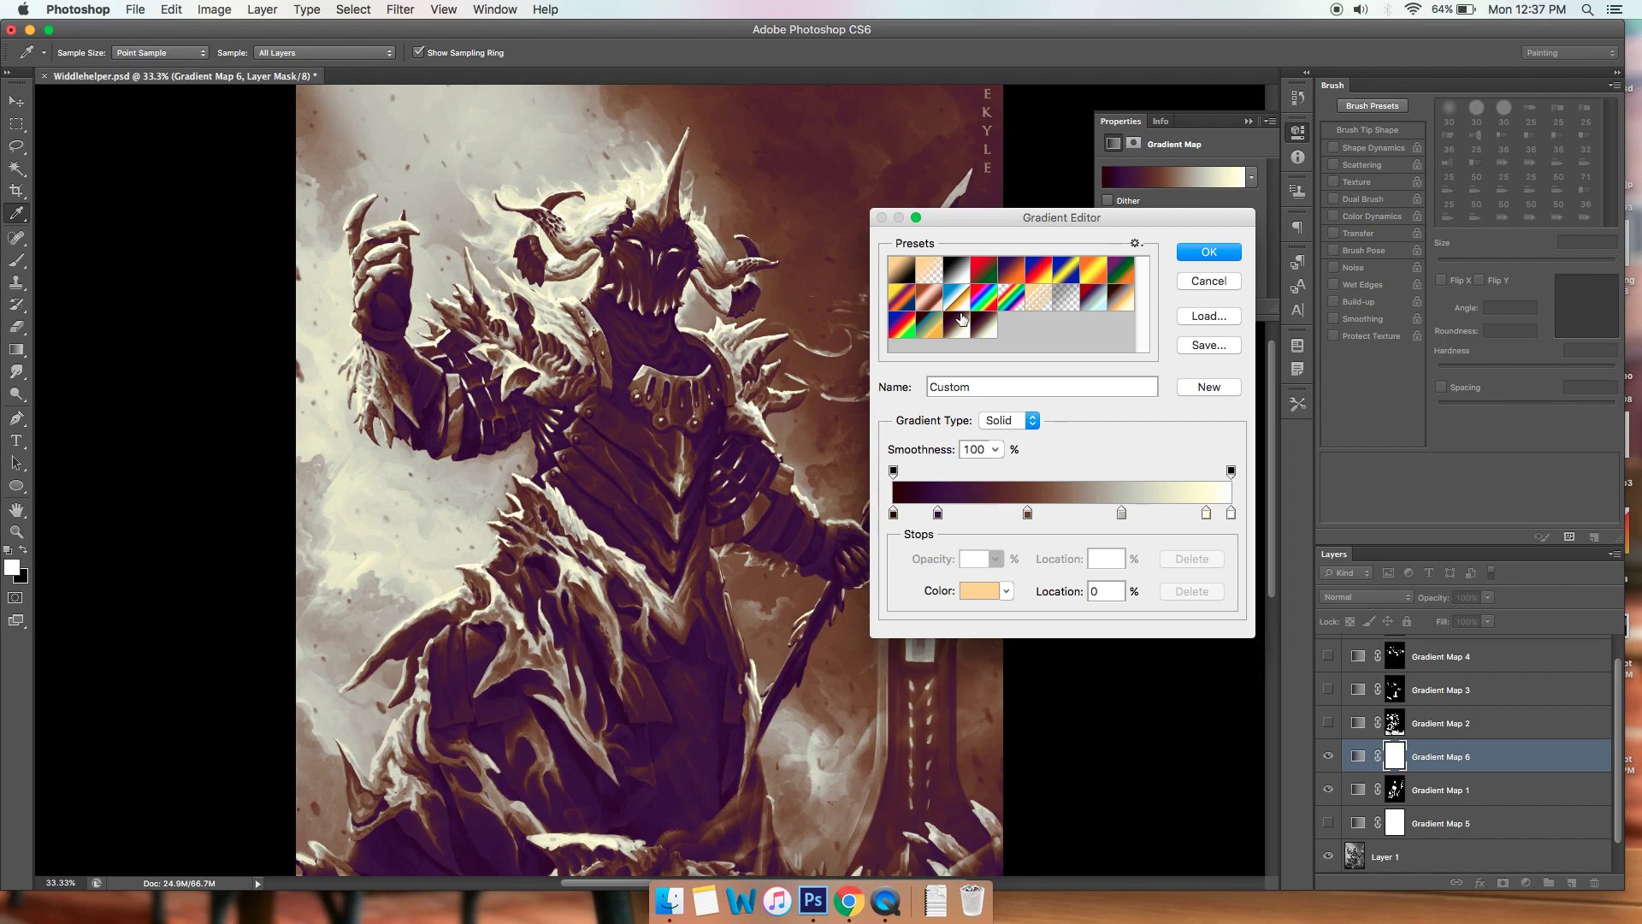
left_click_drag(1024, 215, 998, 231)
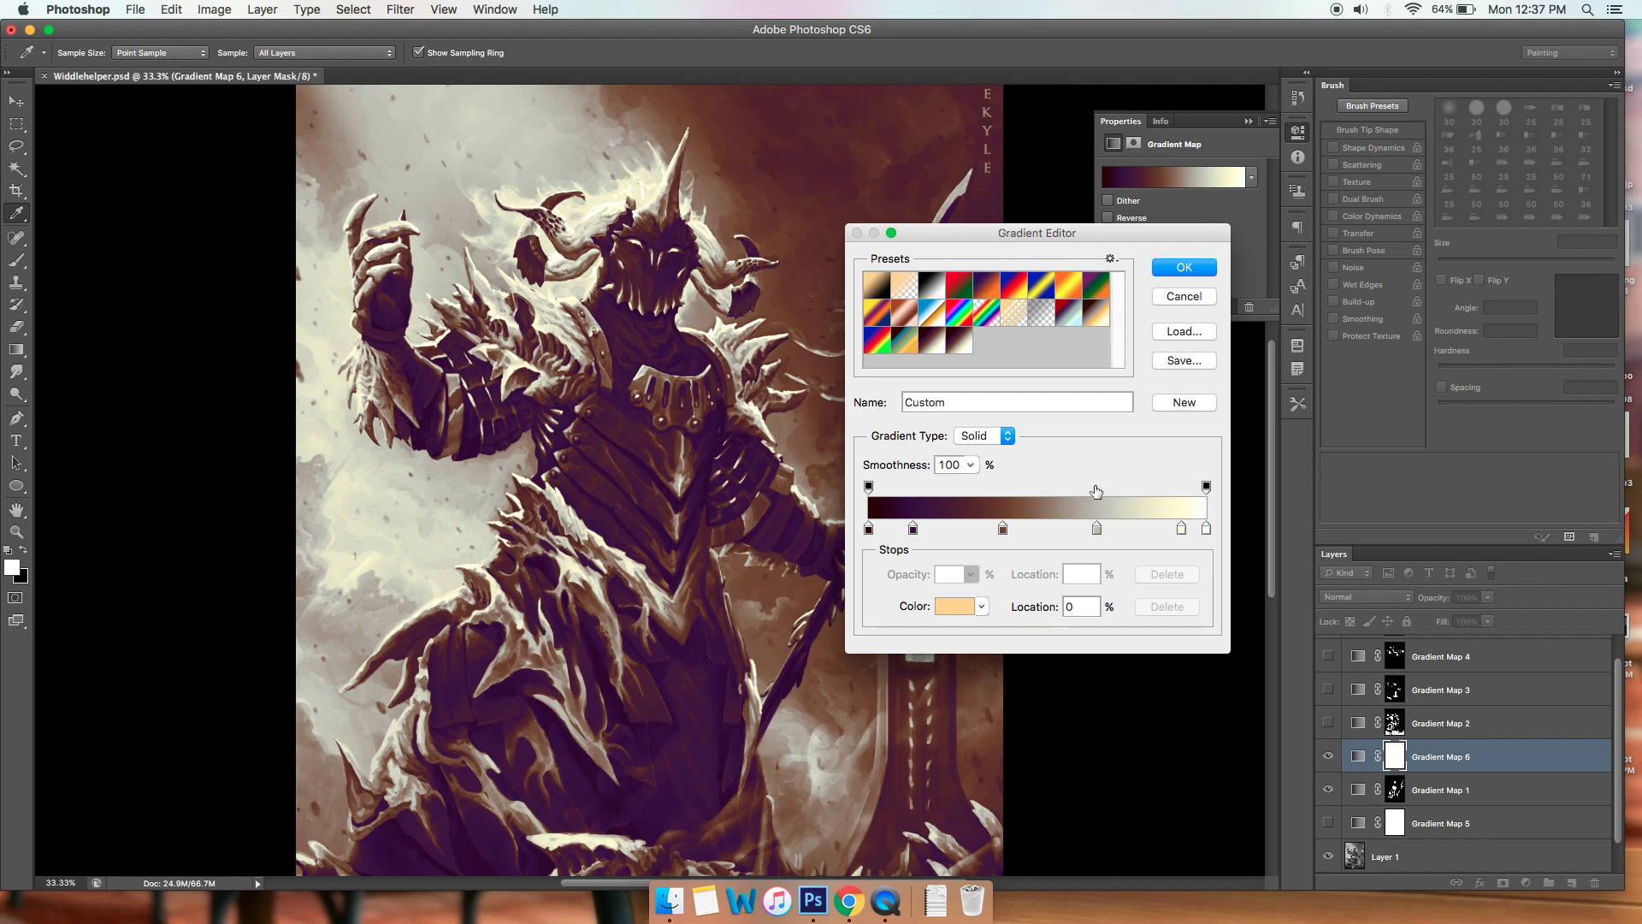
left_click(1192, 404)
left_click(1184, 268)
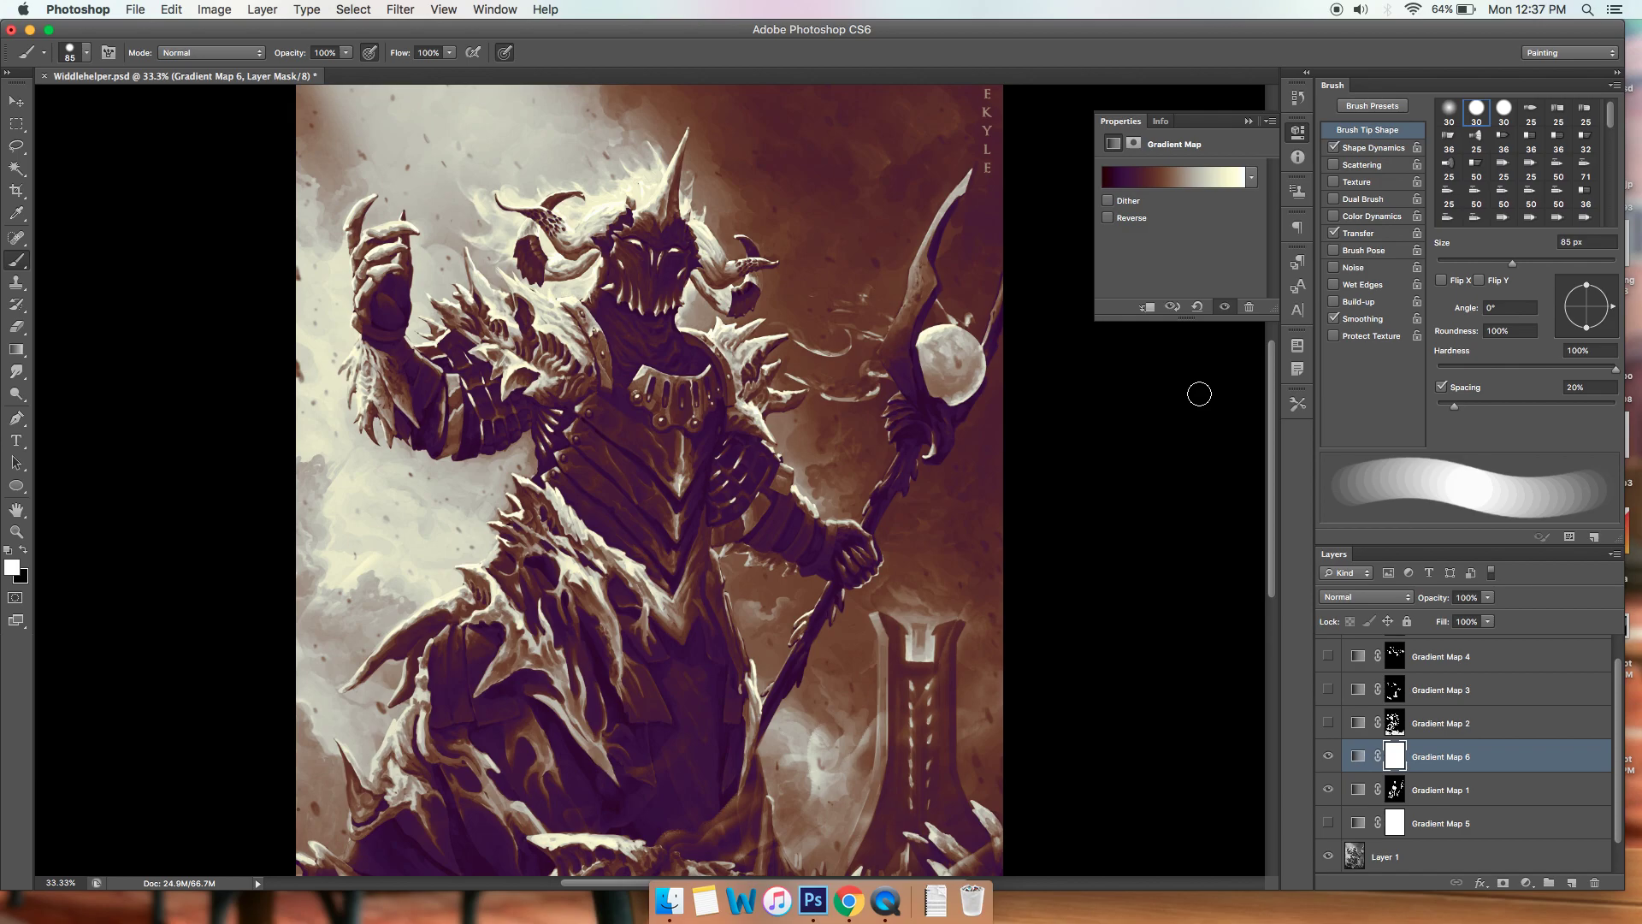
Invert Gradient Map 6's mask and paint white over the spiky shoulder armour.
left_click(1249, 121)
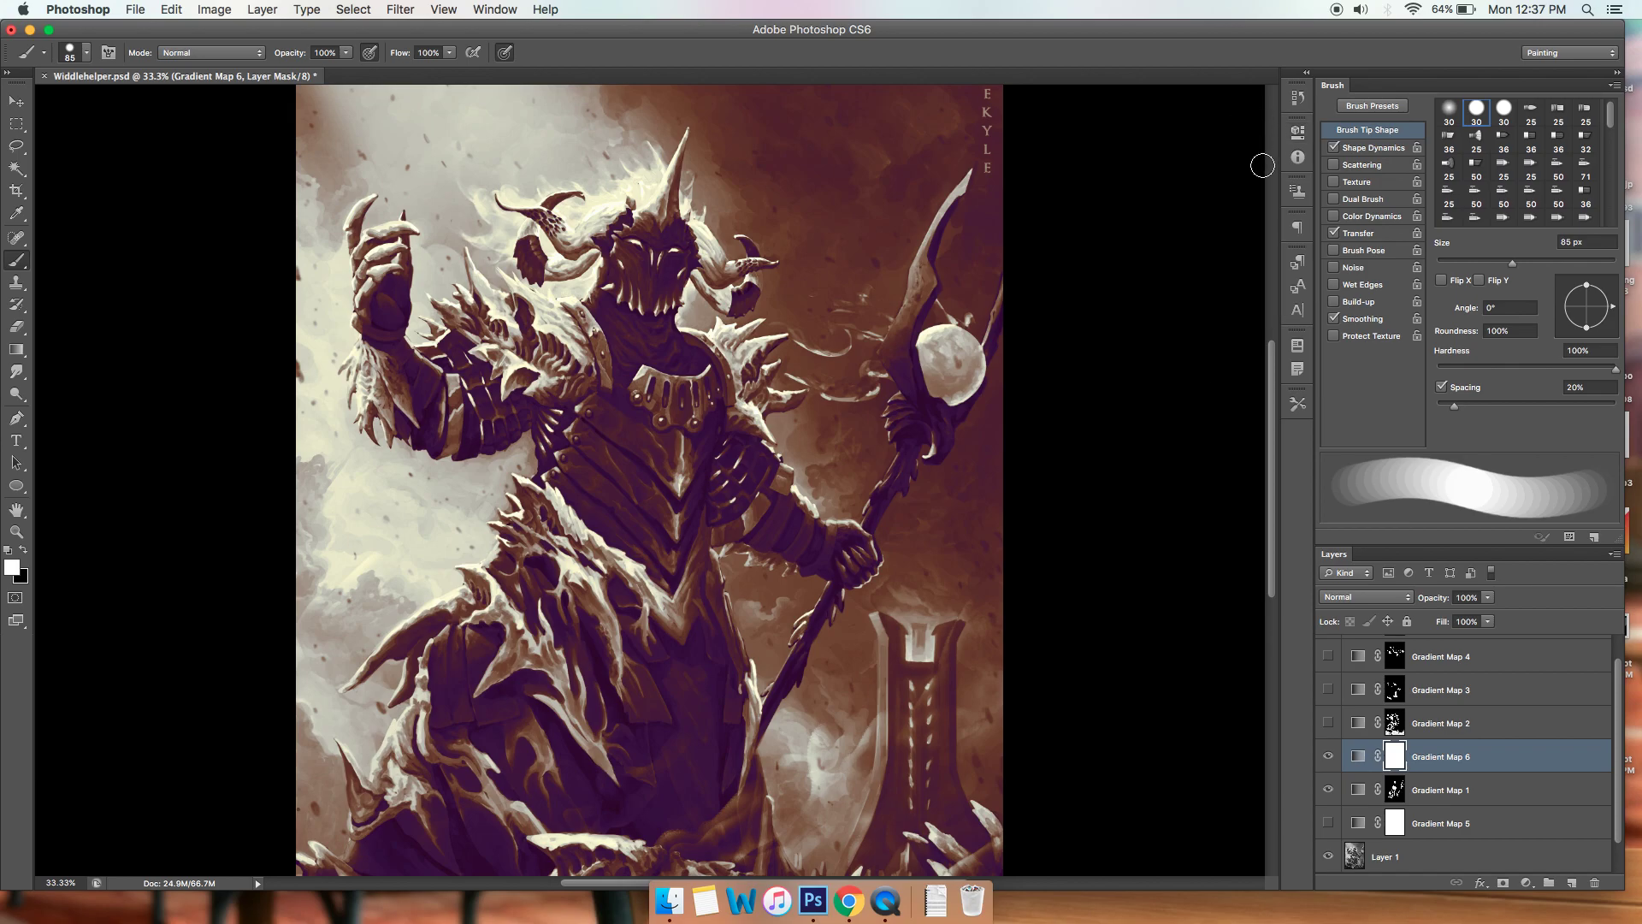
key("super+i")
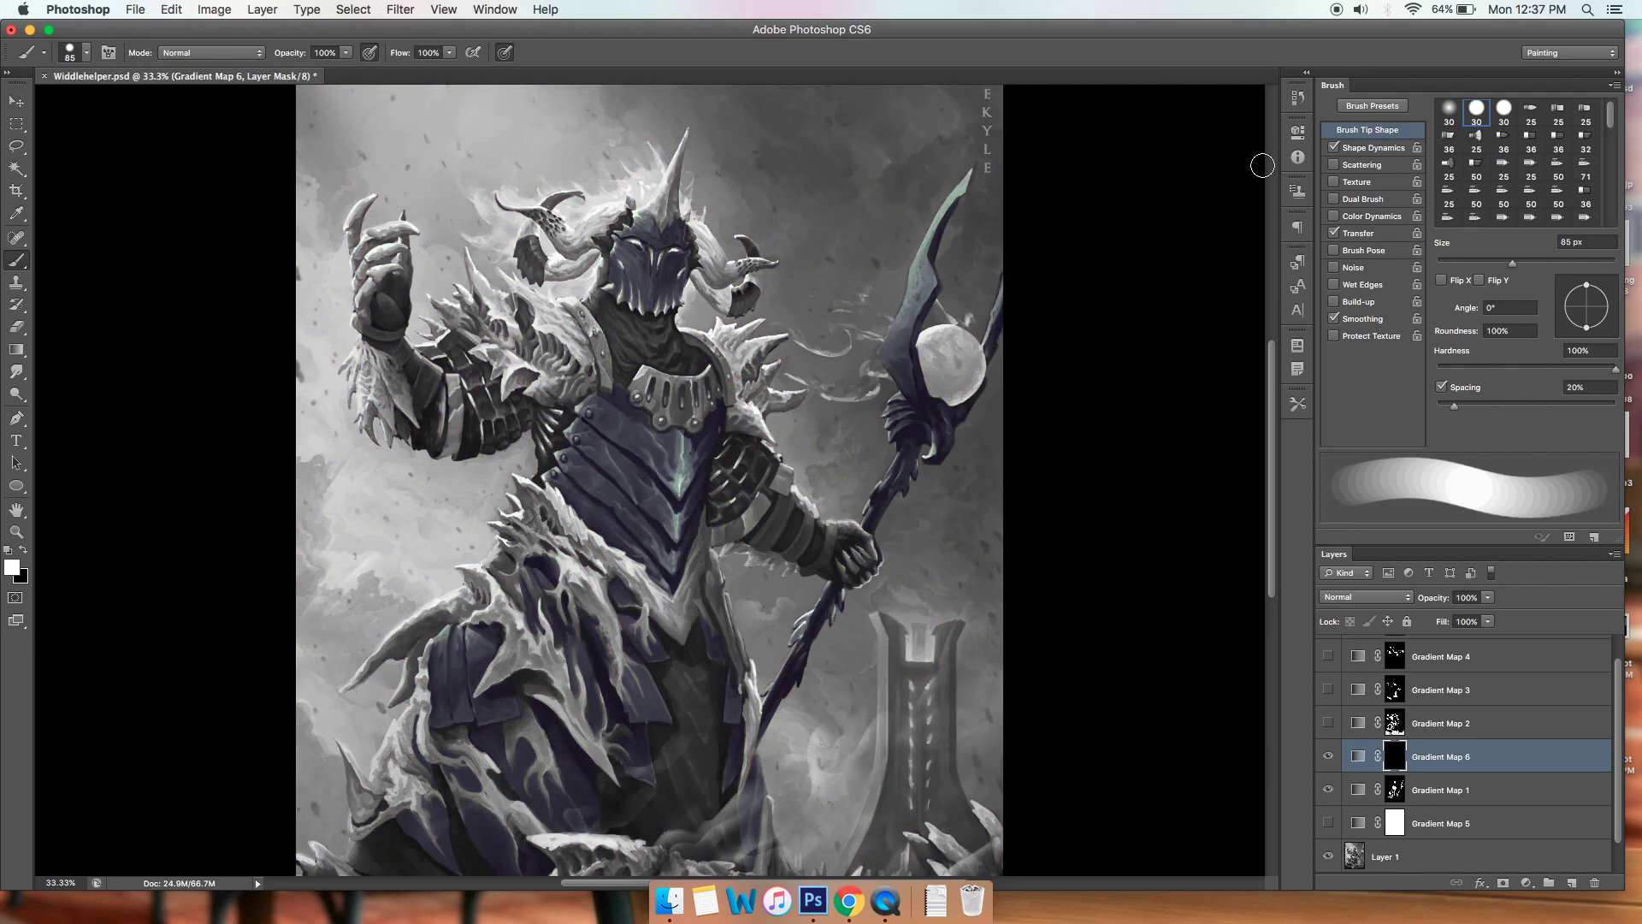
mouse_move(562, 326)
left_mouse_down()
mouse_move(568, 374)
mouse_move(530, 302)
mouse_move(566, 358)
mouse_move(530, 340)
mouse_move(543, 380)
mouse_move(507, 371)
mouse_move(469, 334)
mouse_move(508, 337)
mouse_move(462, 260)
mouse_move(558, 334)
mouse_move(454, 325)
mouse_move(554, 383)
mouse_move(530, 386)
mouse_move(580, 388)
mouse_move(570, 332)
mouse_move(597, 389)
mouse_move(513, 290)
mouse_move(504, 347)
left_mouse_up()
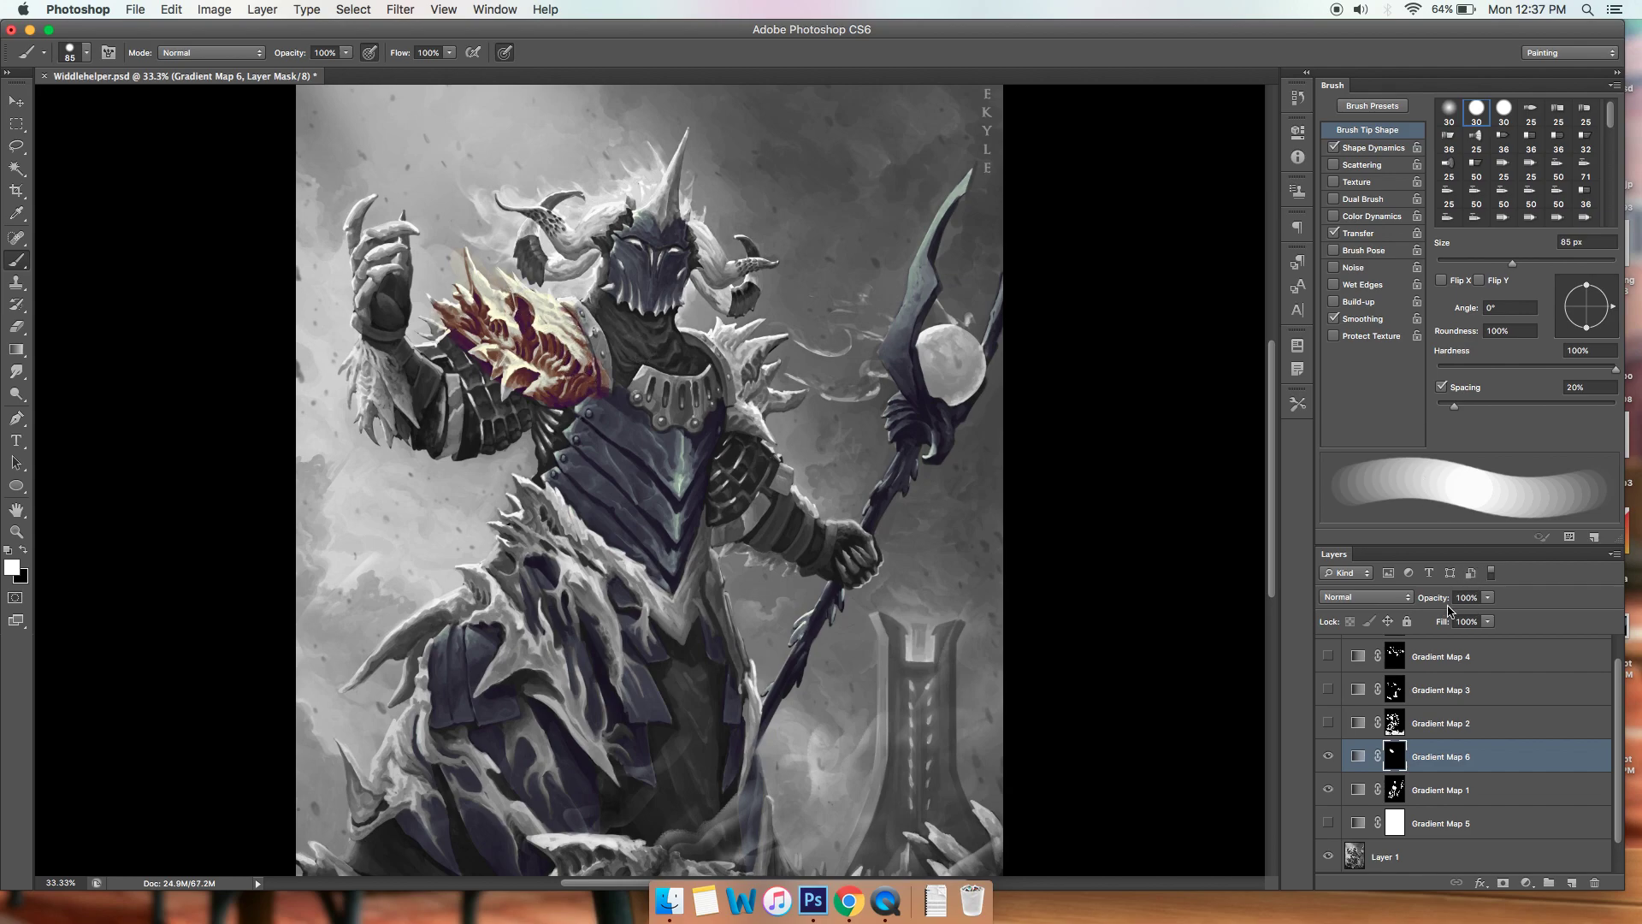
Lower the shoulder gradient map to 57% opacity, and try then discard an olive light stop.
left_click_drag(1435, 598, 1422, 599)
left_click(1357, 758)
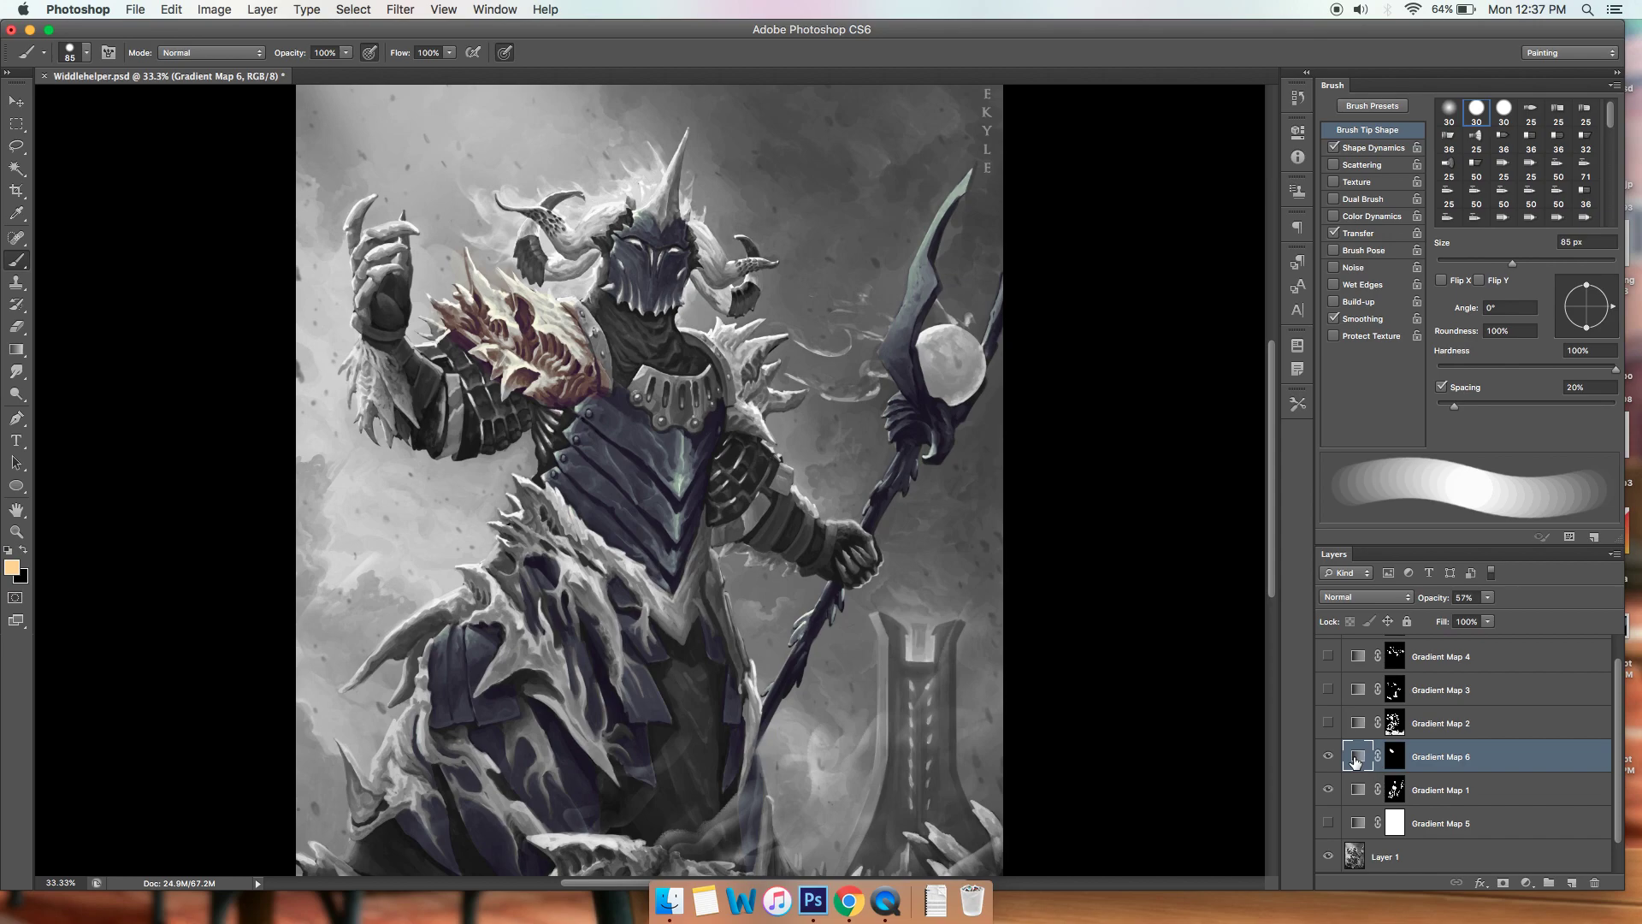
double_click(1359, 756)
left_click(1168, 177)
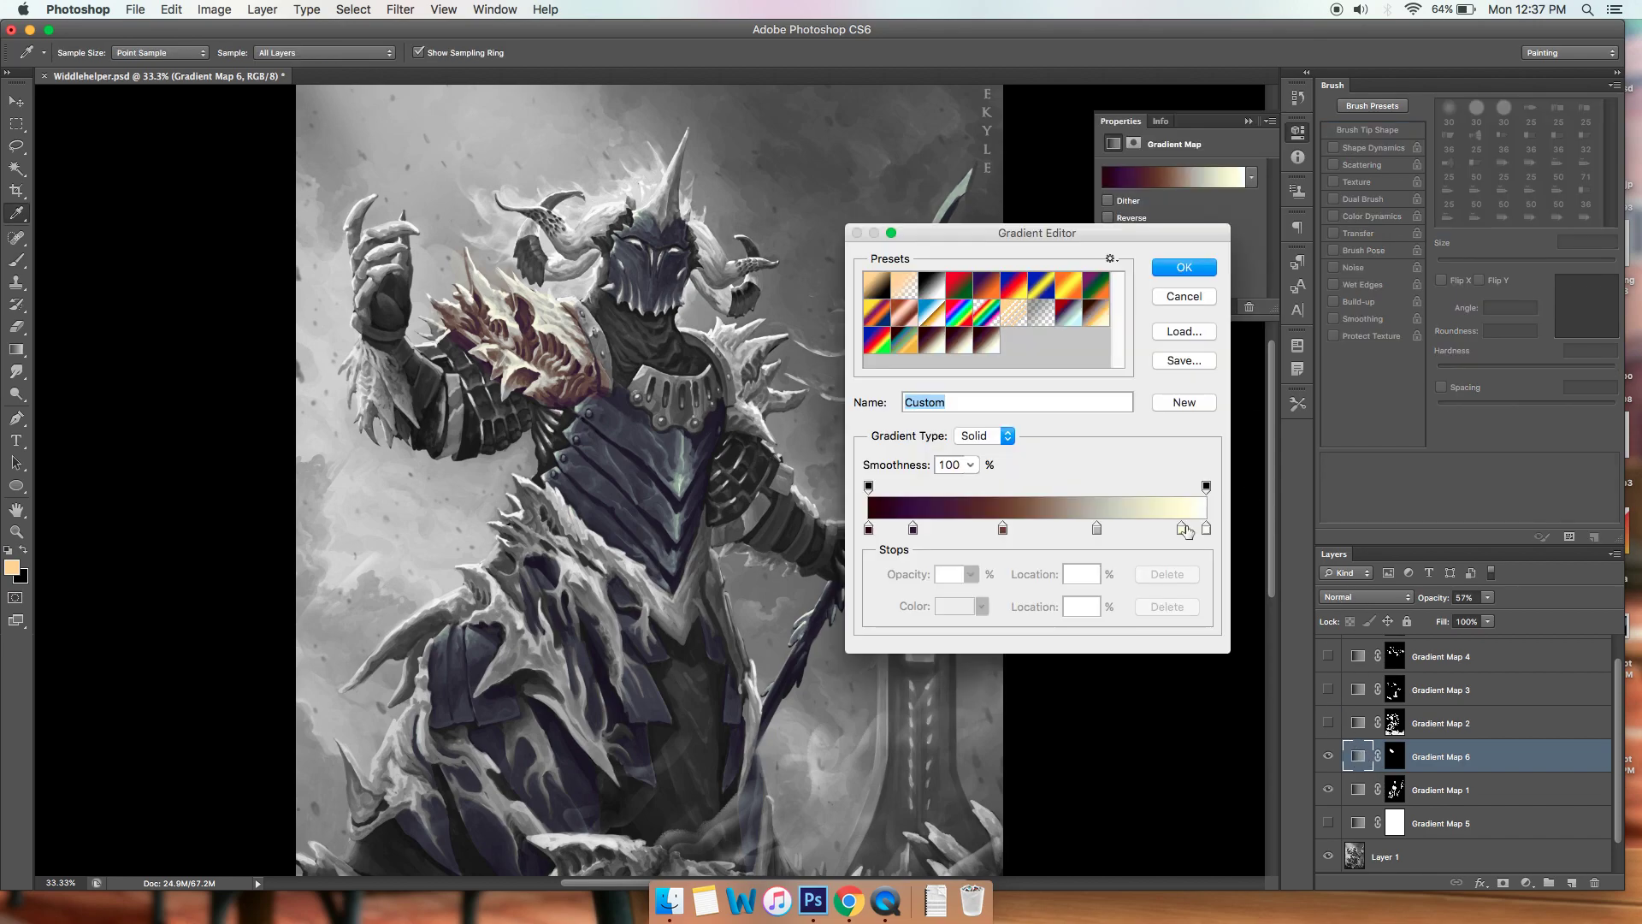
left_click(1187, 528)
left_click(962, 606)
left_click(1265, 549)
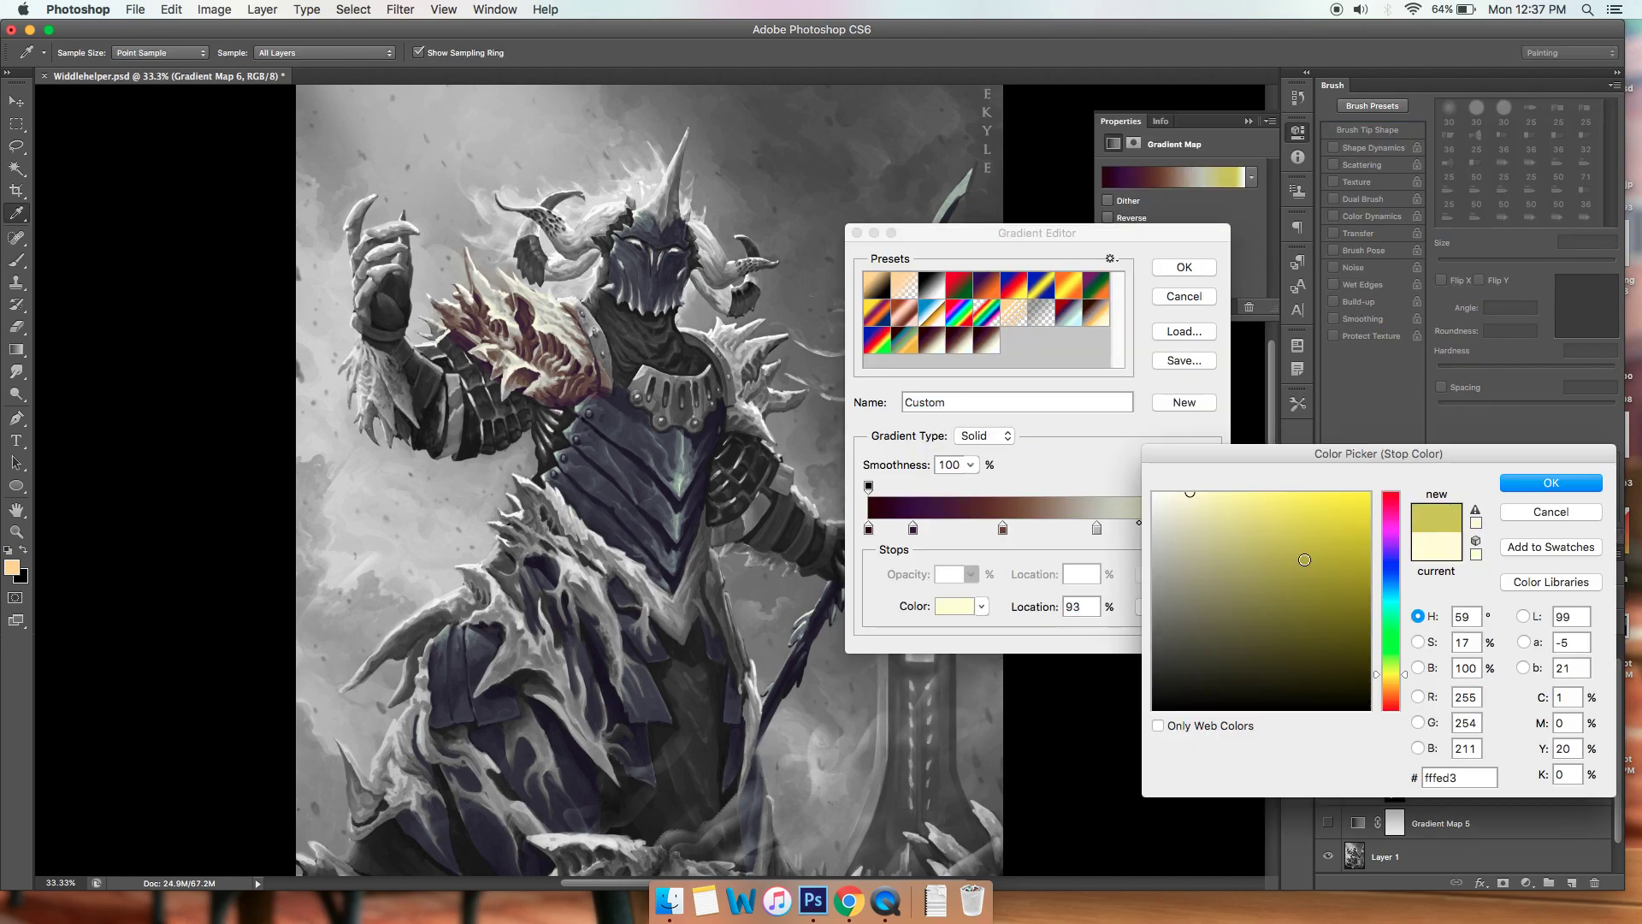
left_click(1348, 629)
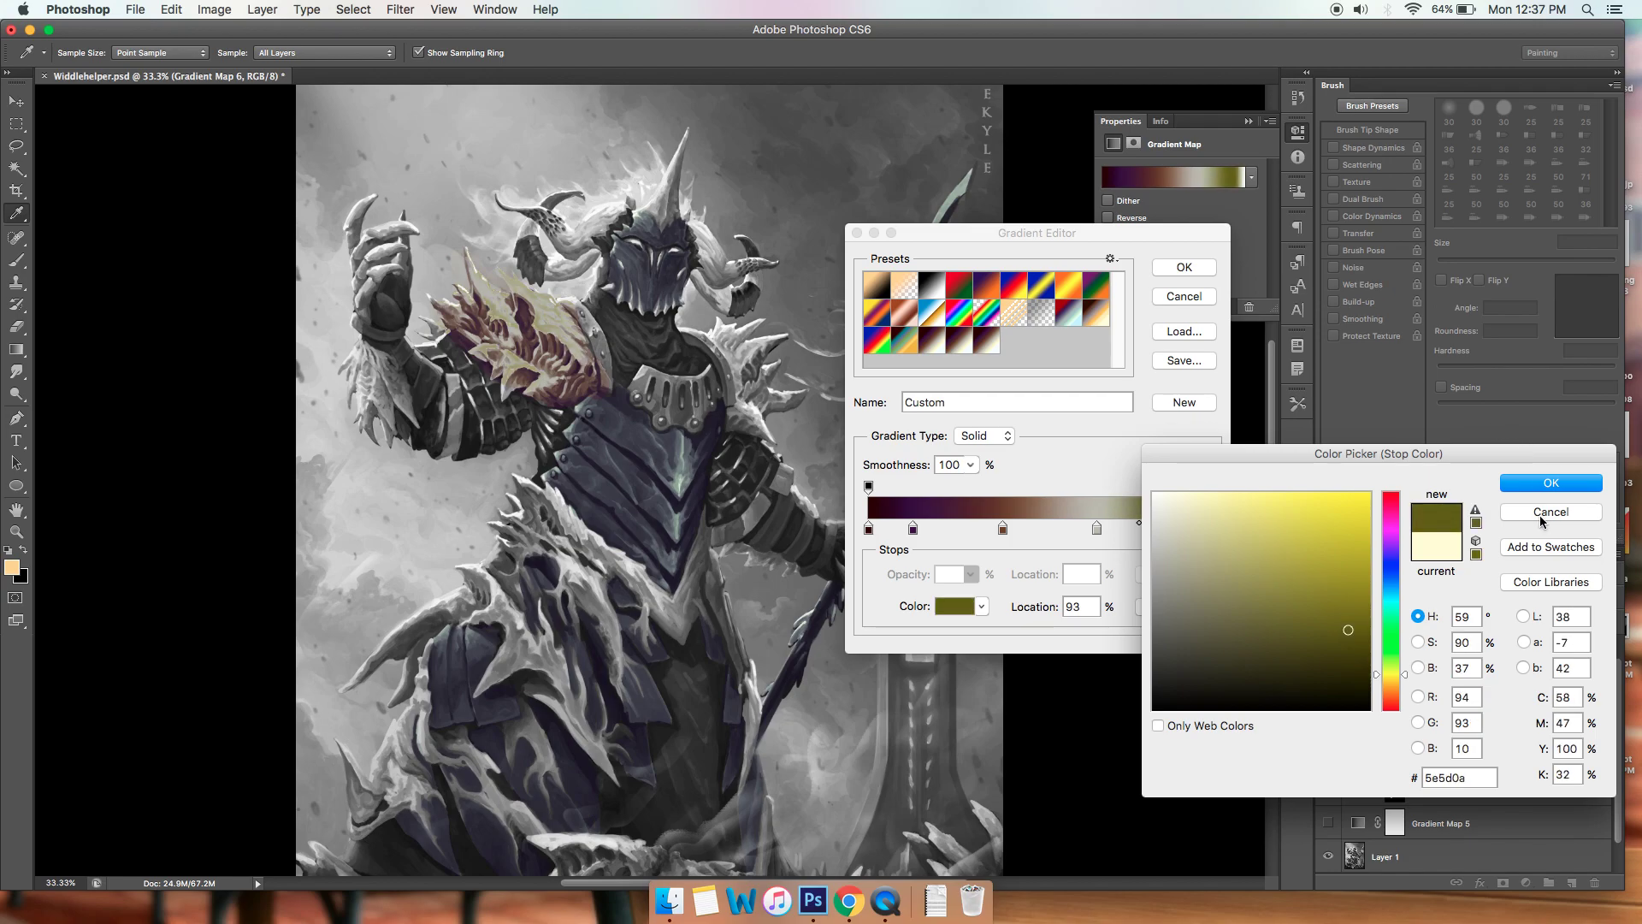
left_click(1541, 514)
Try salmon, brown and green middle-stop colours, then cancel to keep the purple-to-cream gradient.
left_click(1002, 528)
left_click(956, 607)
left_click(1271, 520)
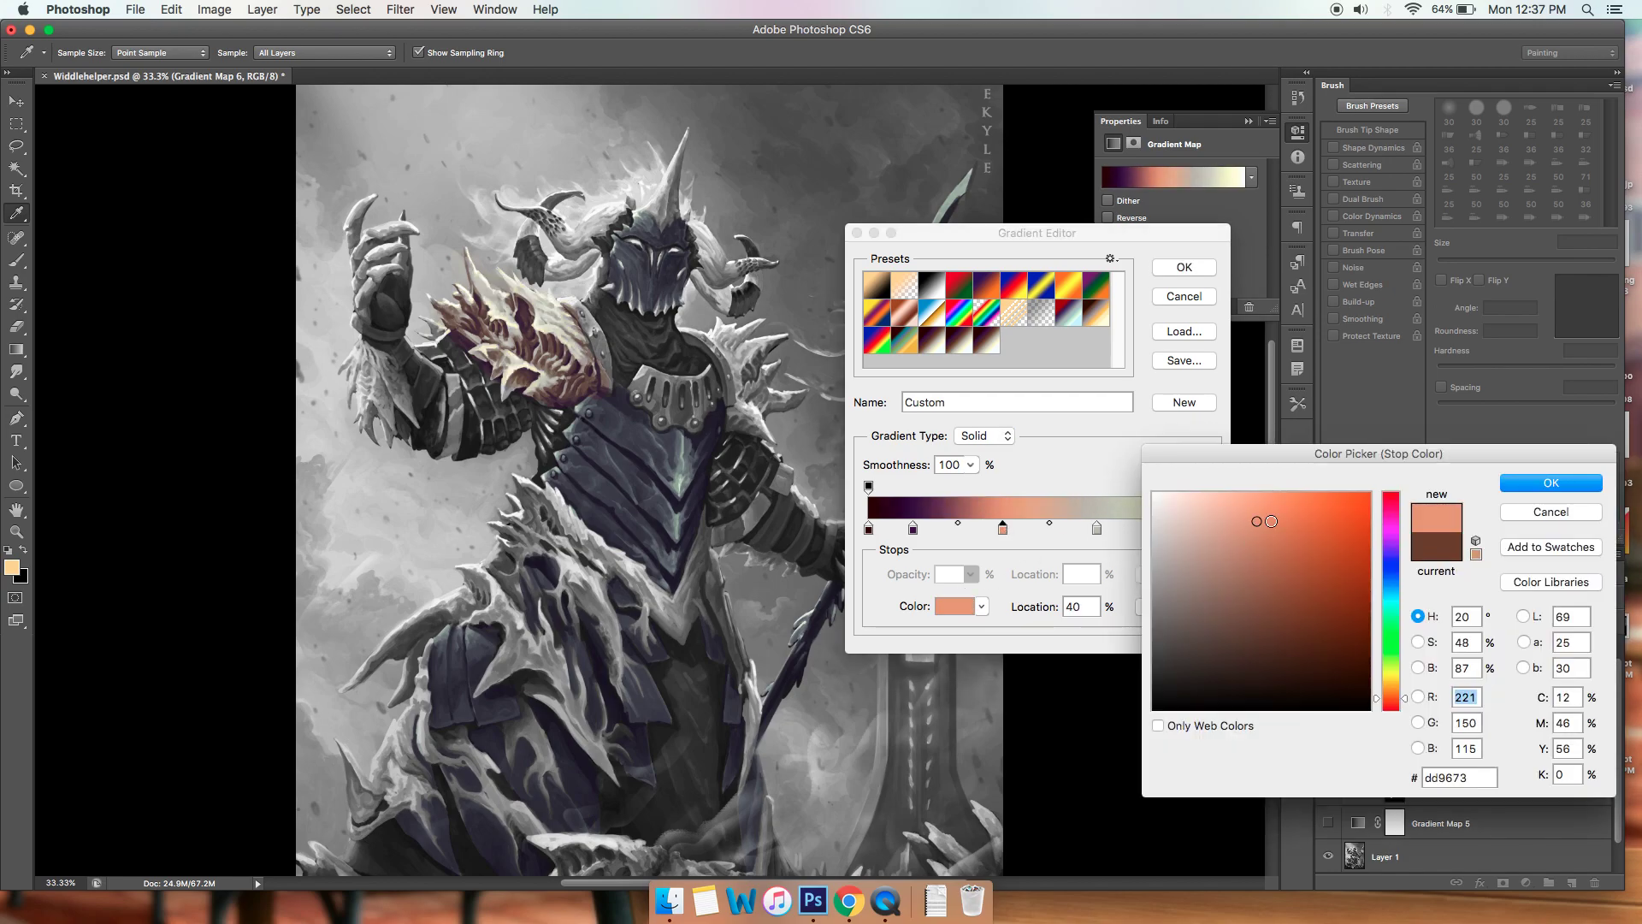
left_click_drag(1271, 521, 1327, 593)
left_click_drag(1391, 522, 1391, 664)
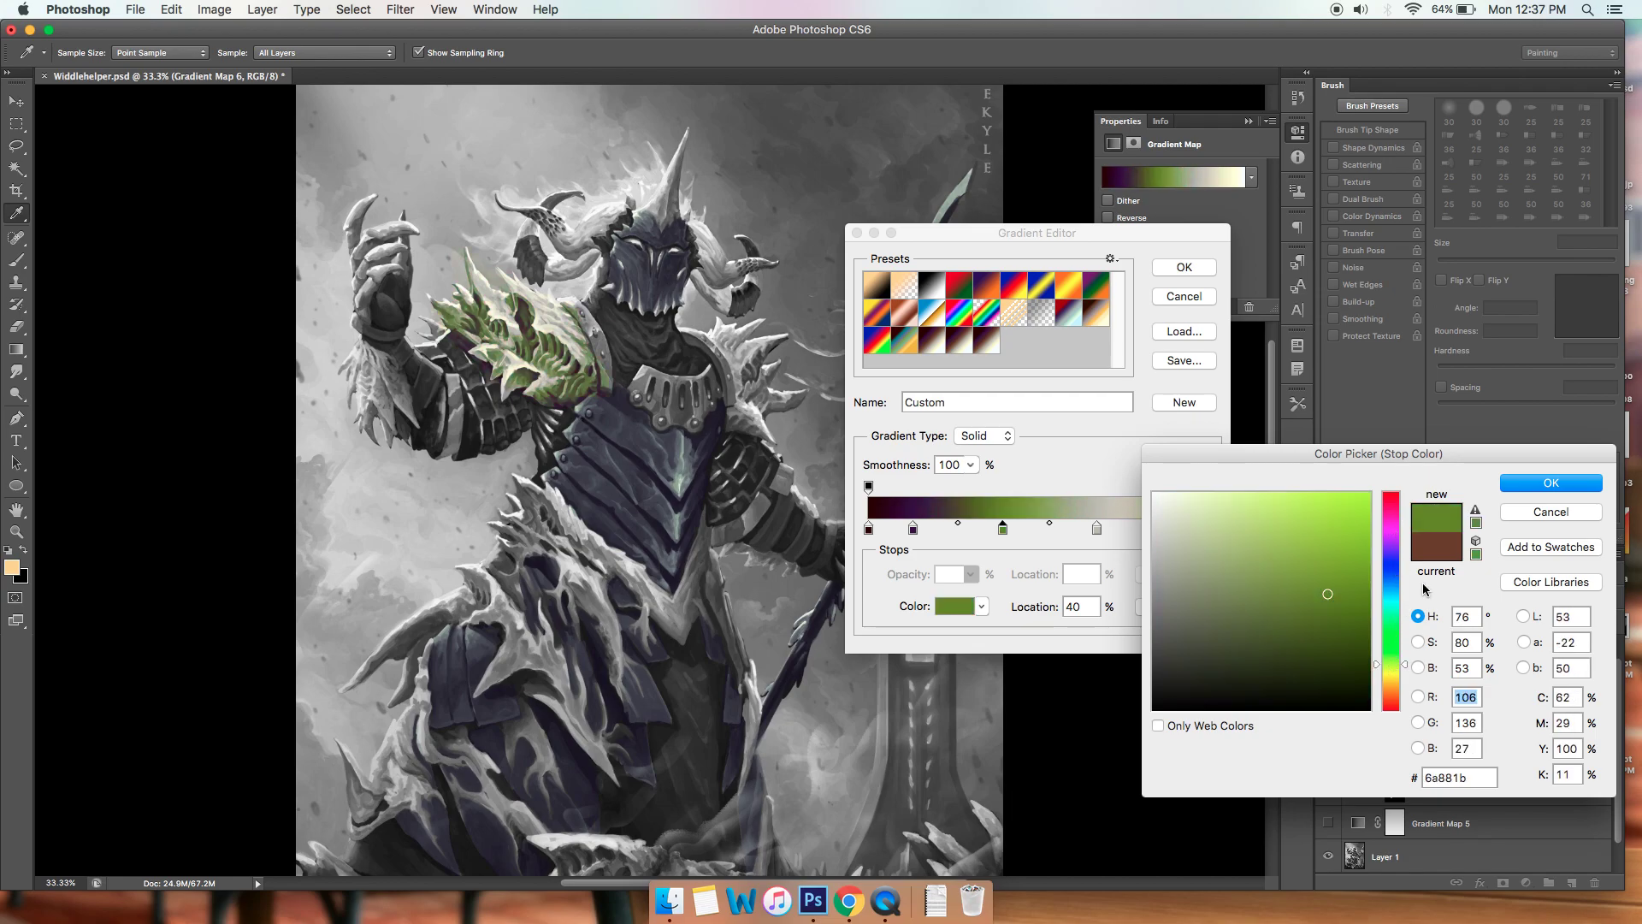
left_click(1510, 485)
left_click(1184, 267)
Hide Gradient Map 6, show the reddish-tan Gradient Map 2, and delete Gradient Map 6.
key("b")
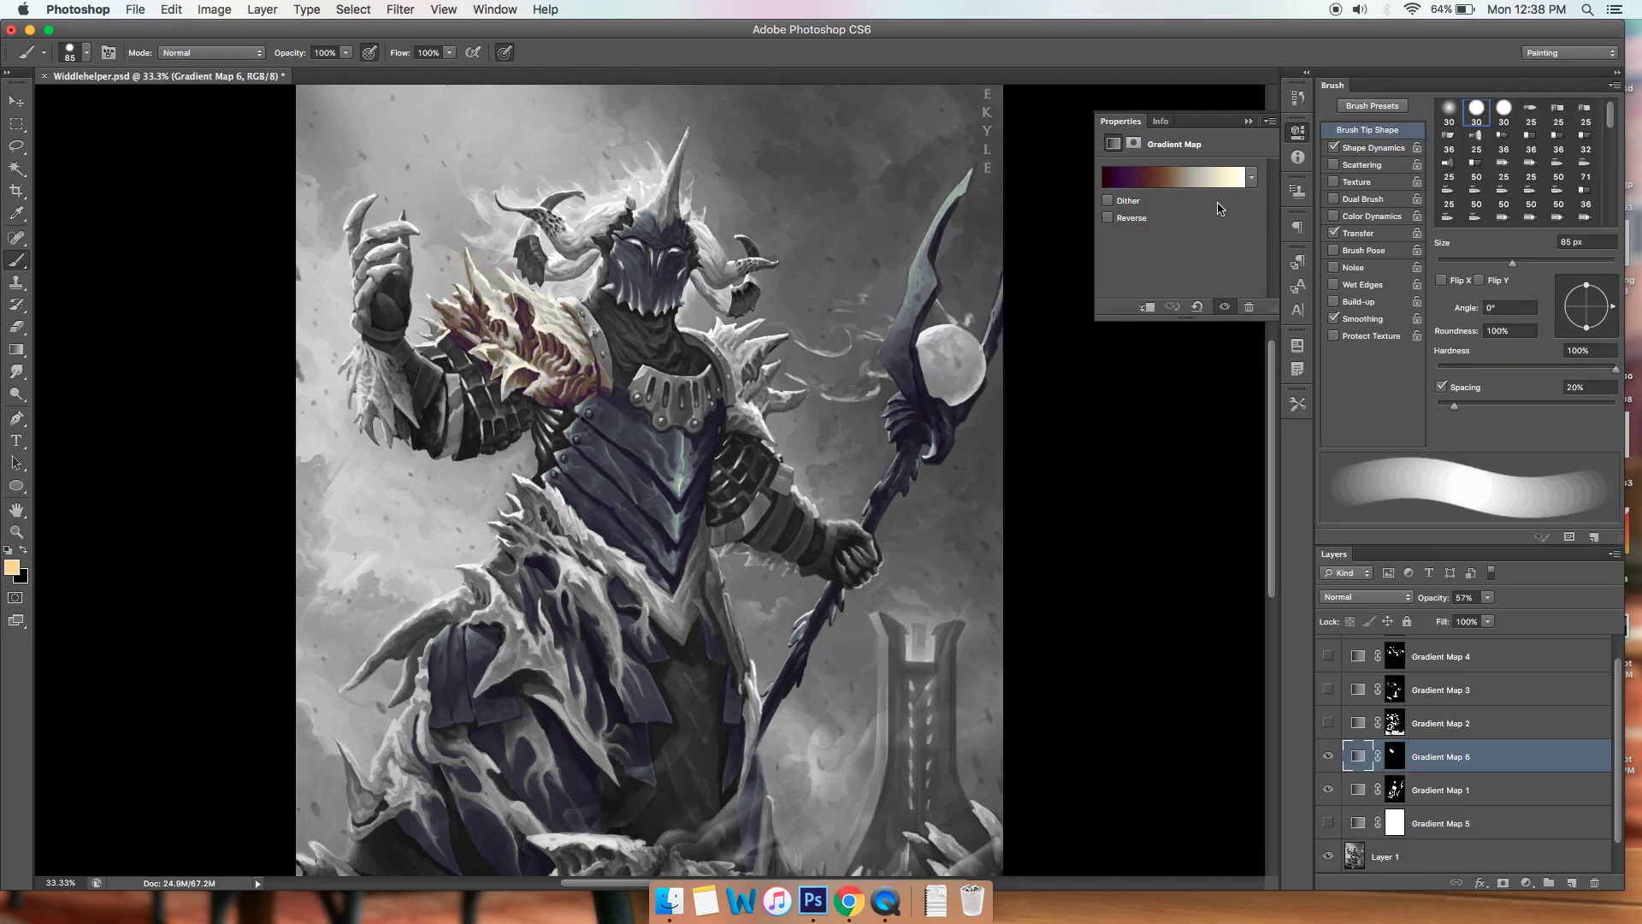
left_click(1258, 116)
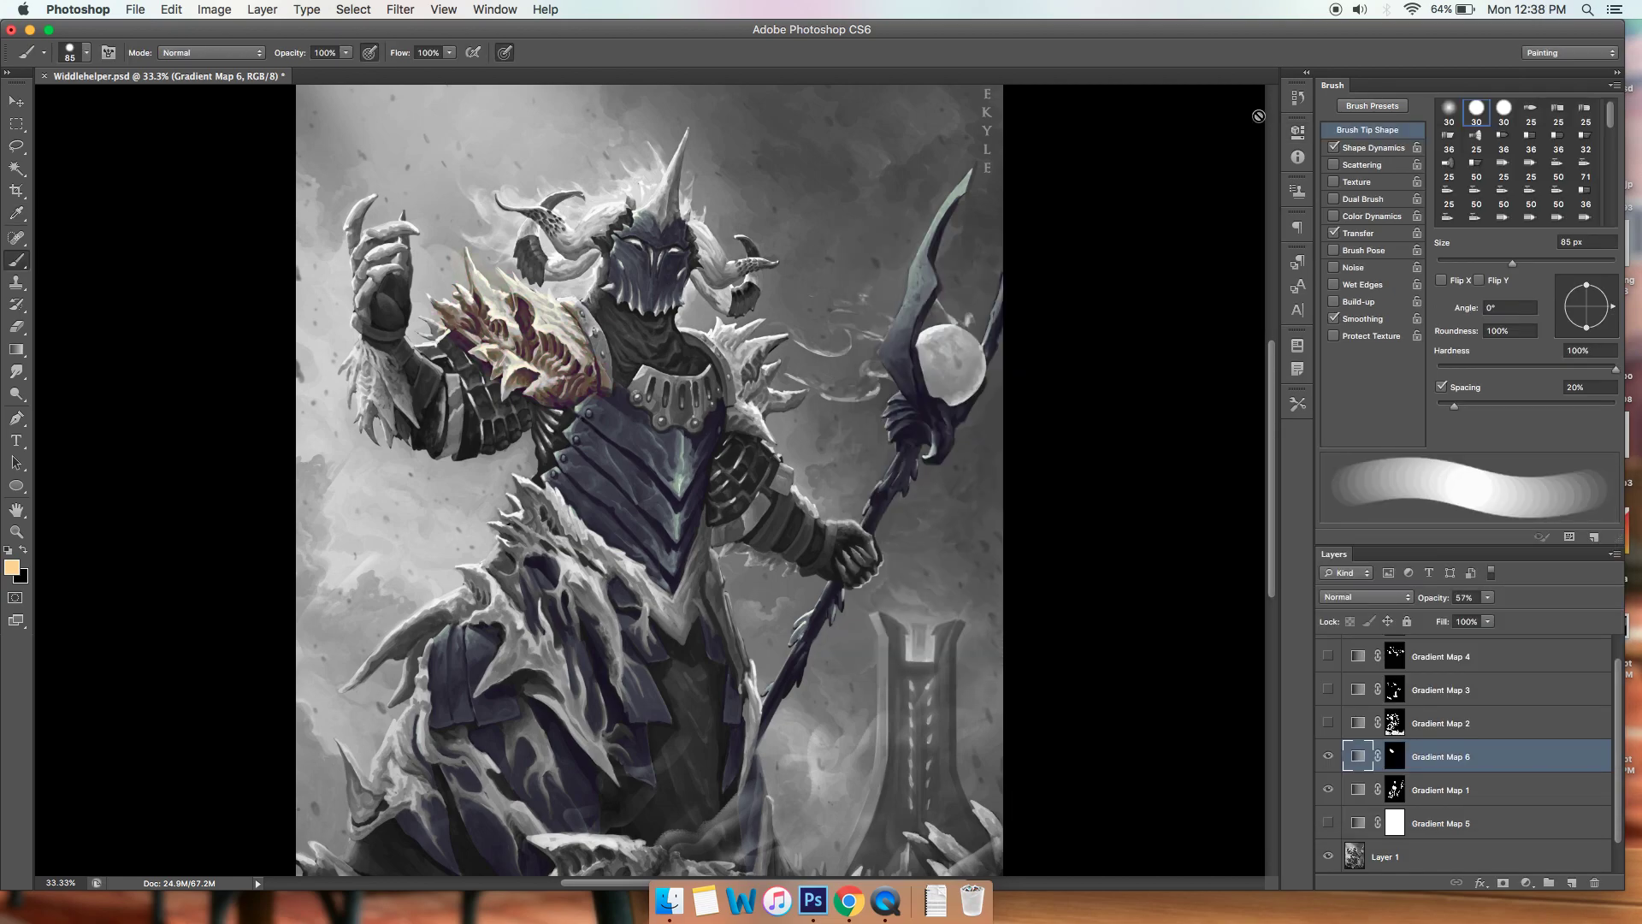
left_click(1328, 758)
left_click(1328, 726)
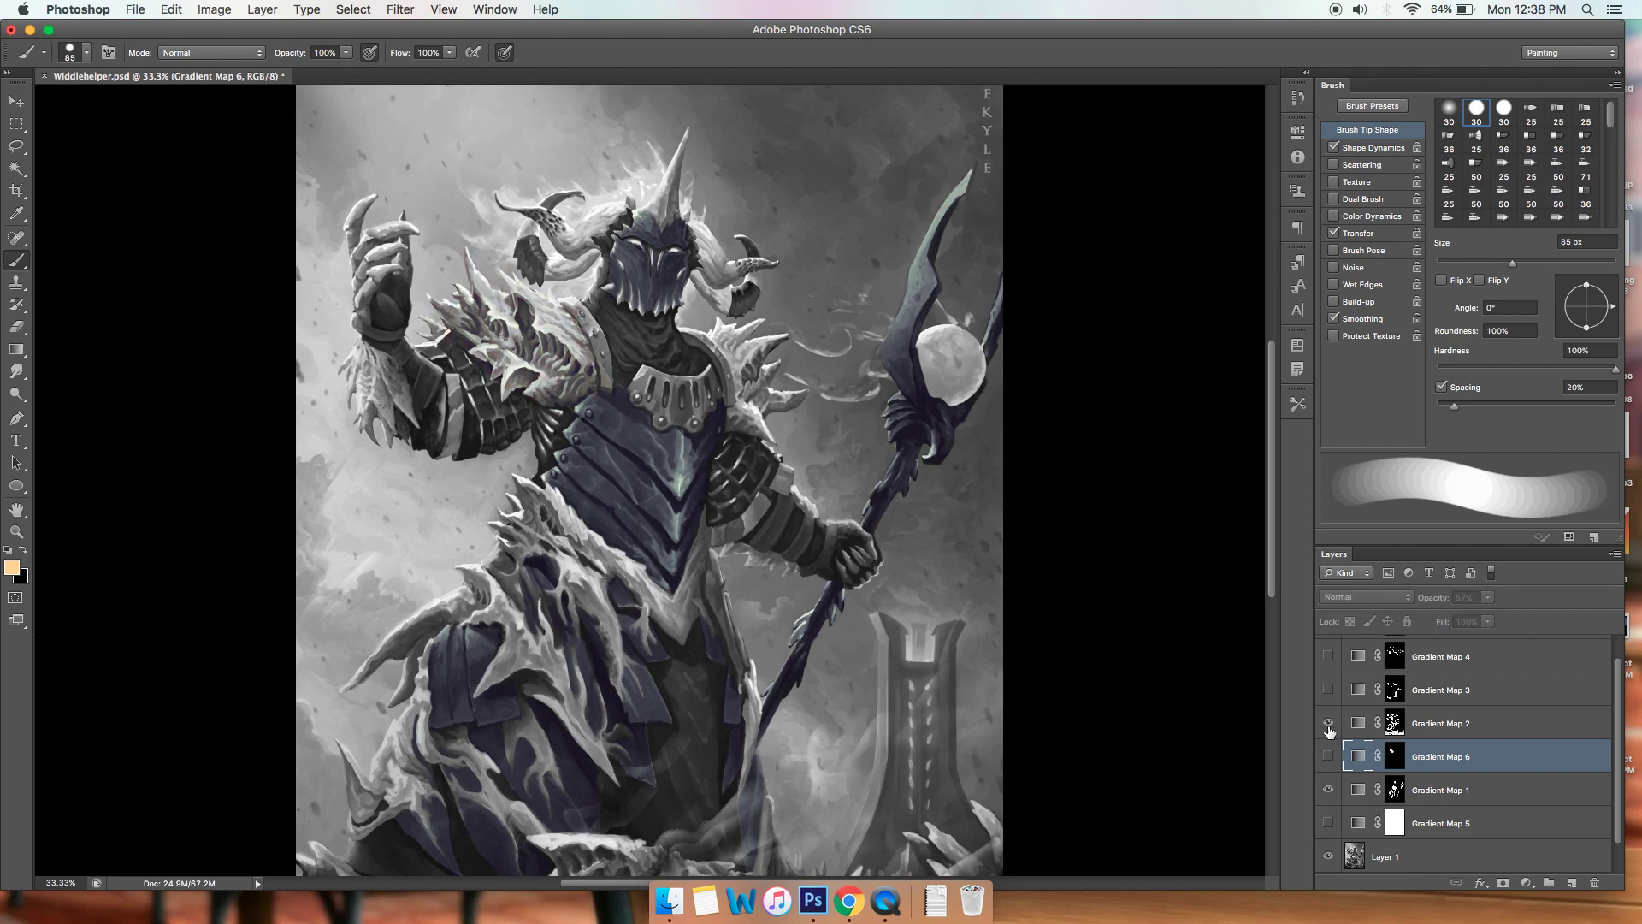
key("BackSpace")
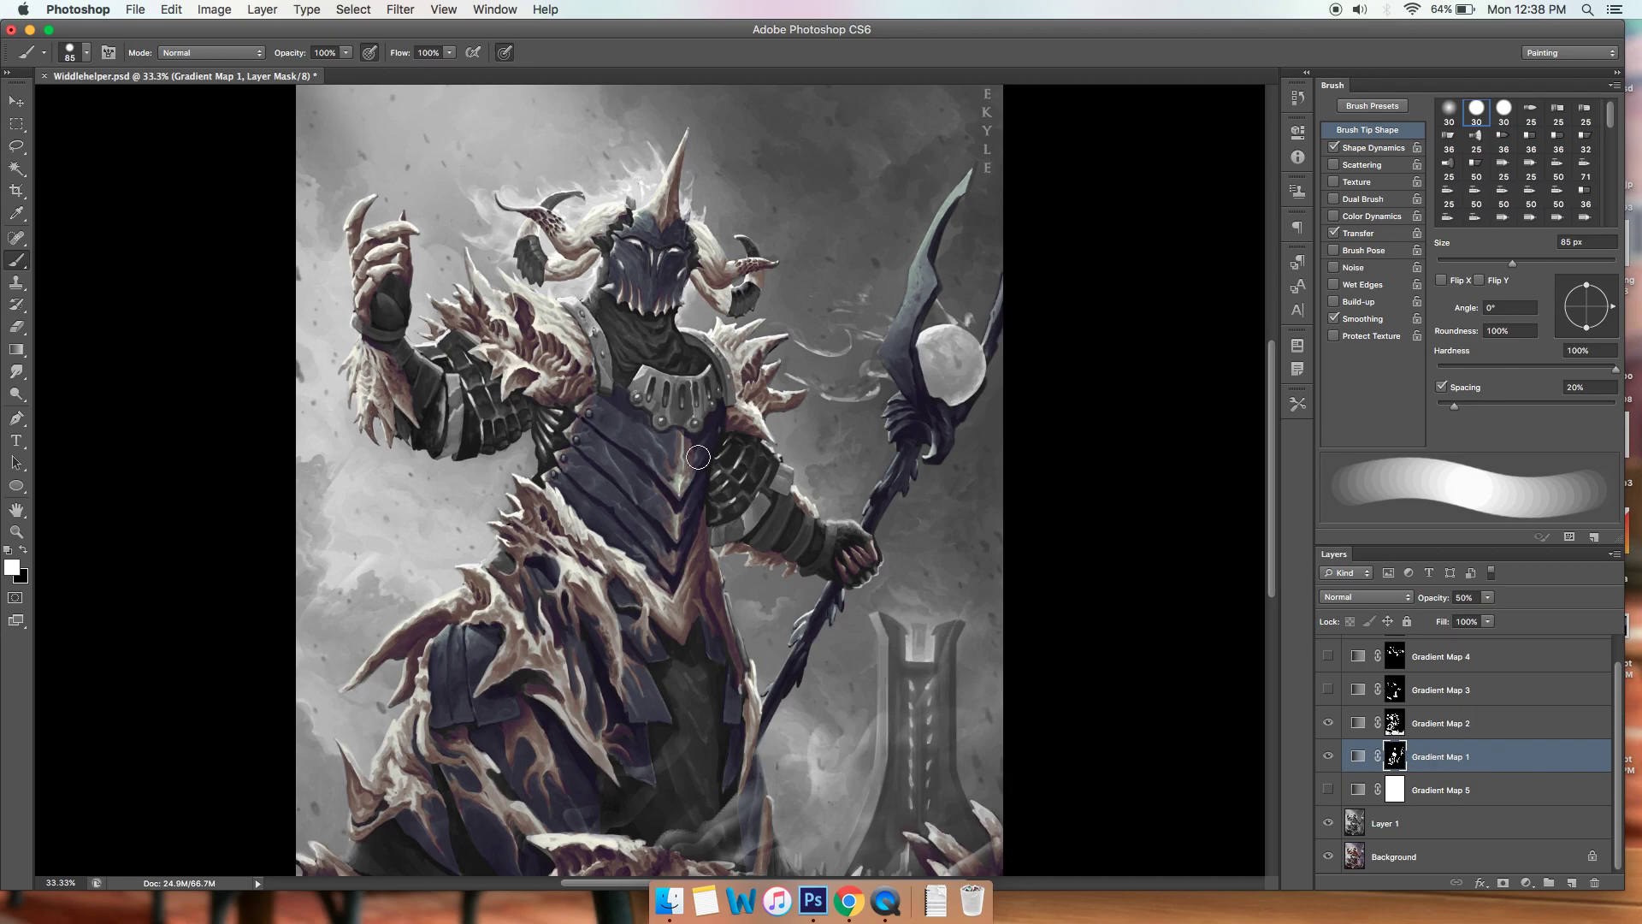
Zoom and pan across the chest armour, shoulders and head to inspect the new tint.
key("super+equal")
key("super+equal")
key("super+equal")
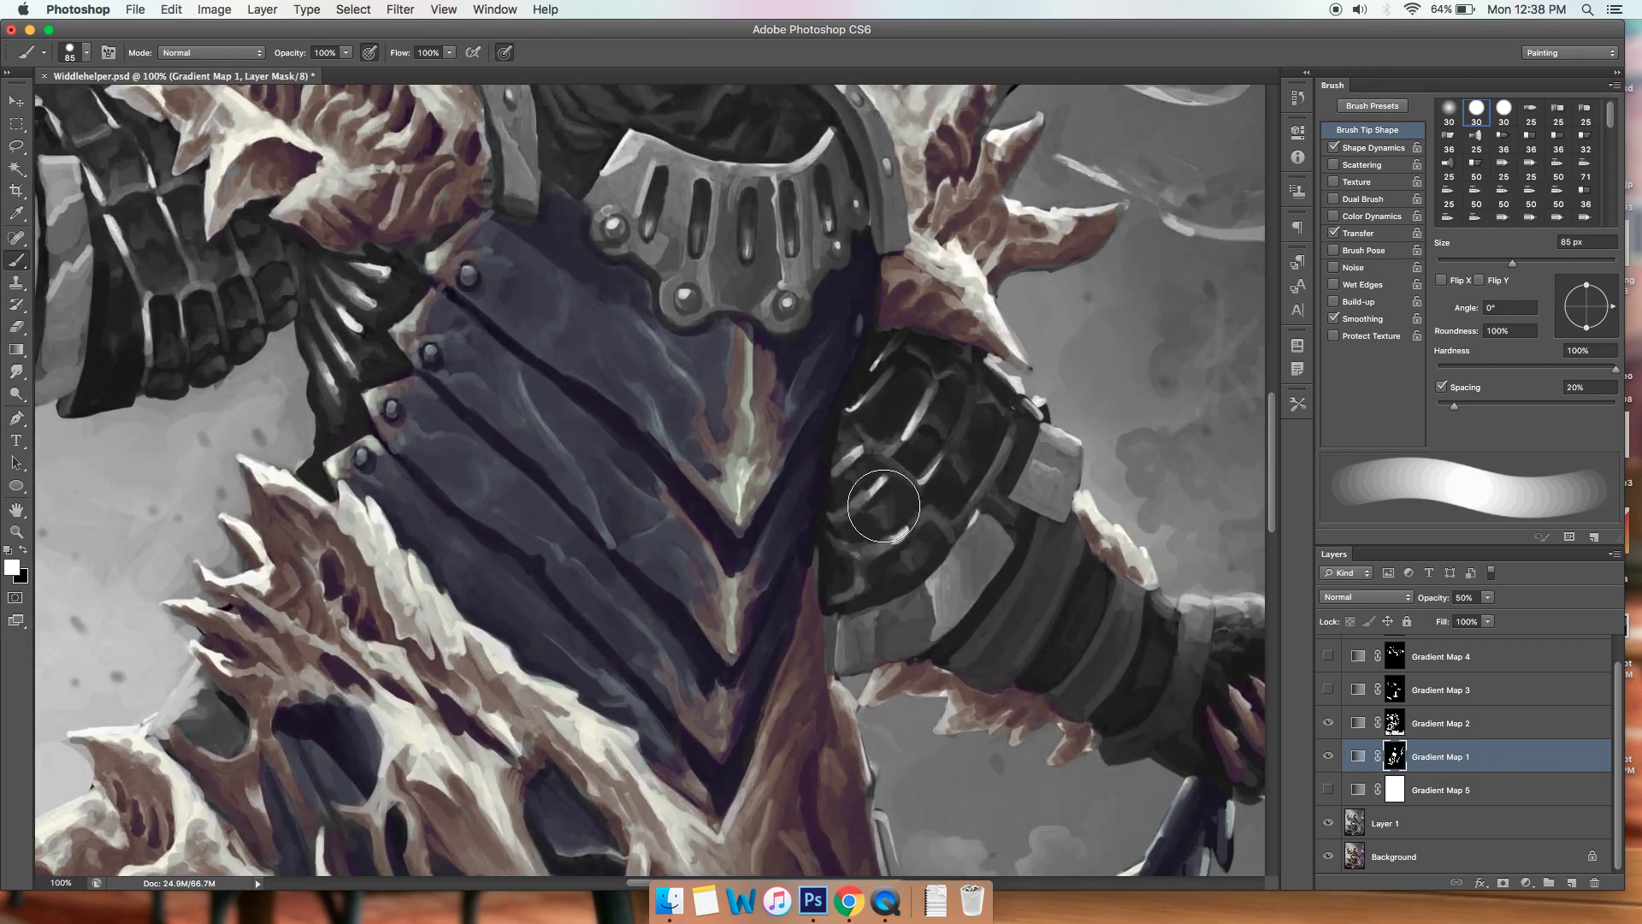
left_click_drag(872, 490, 975, 585)
left_click_drag(930, 490, 918, 601)
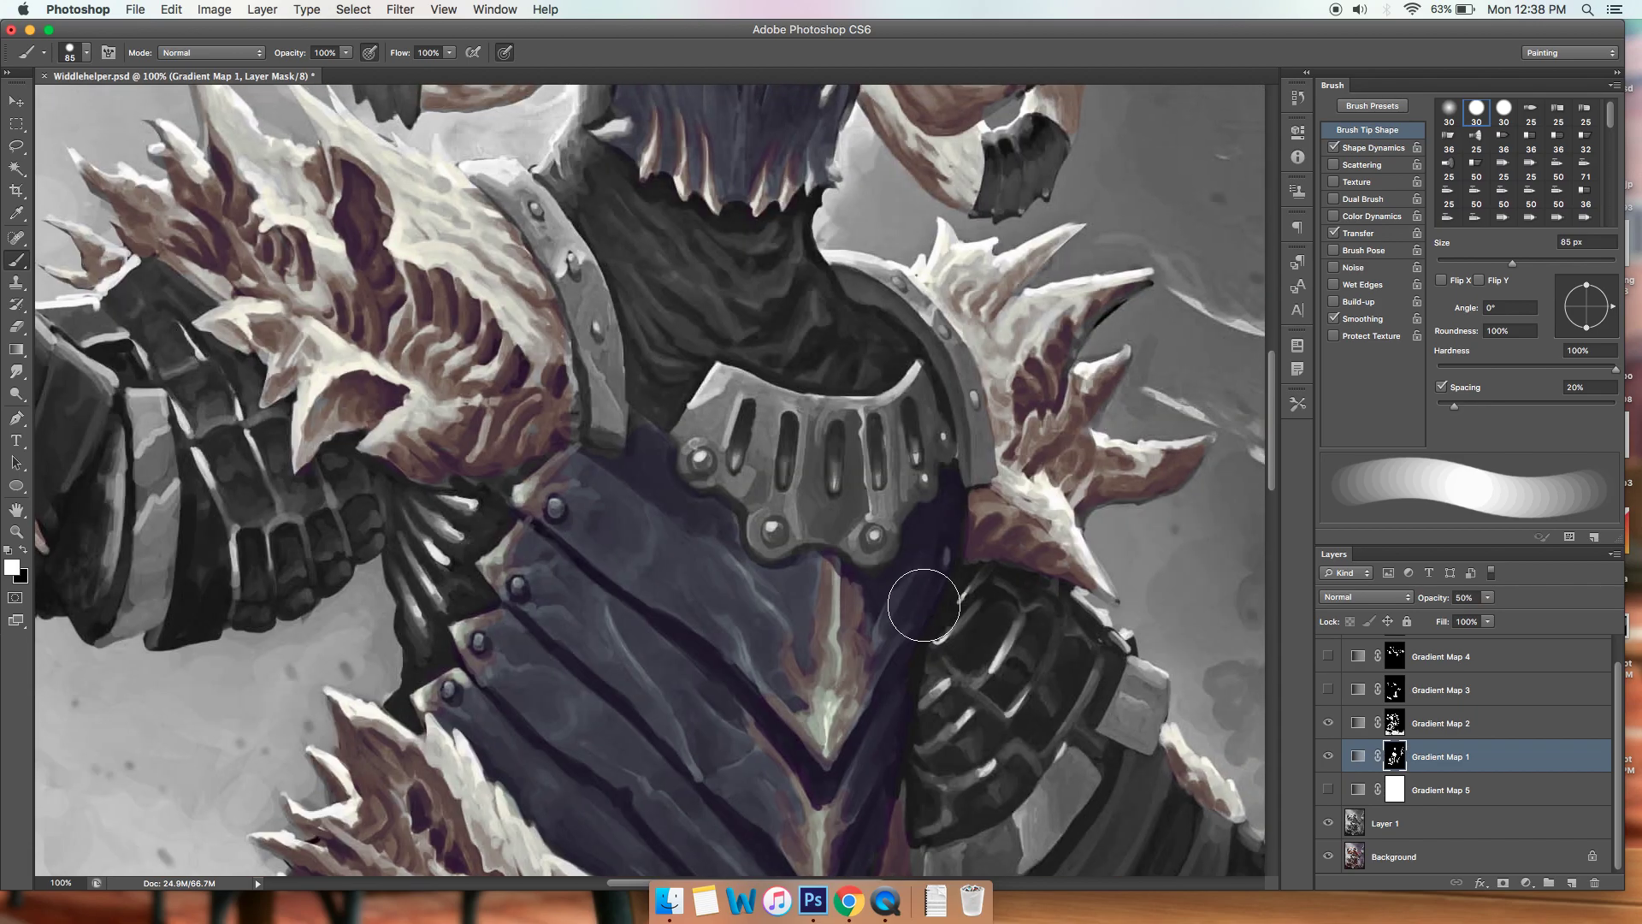
key("super+minus")
key("super+minus")
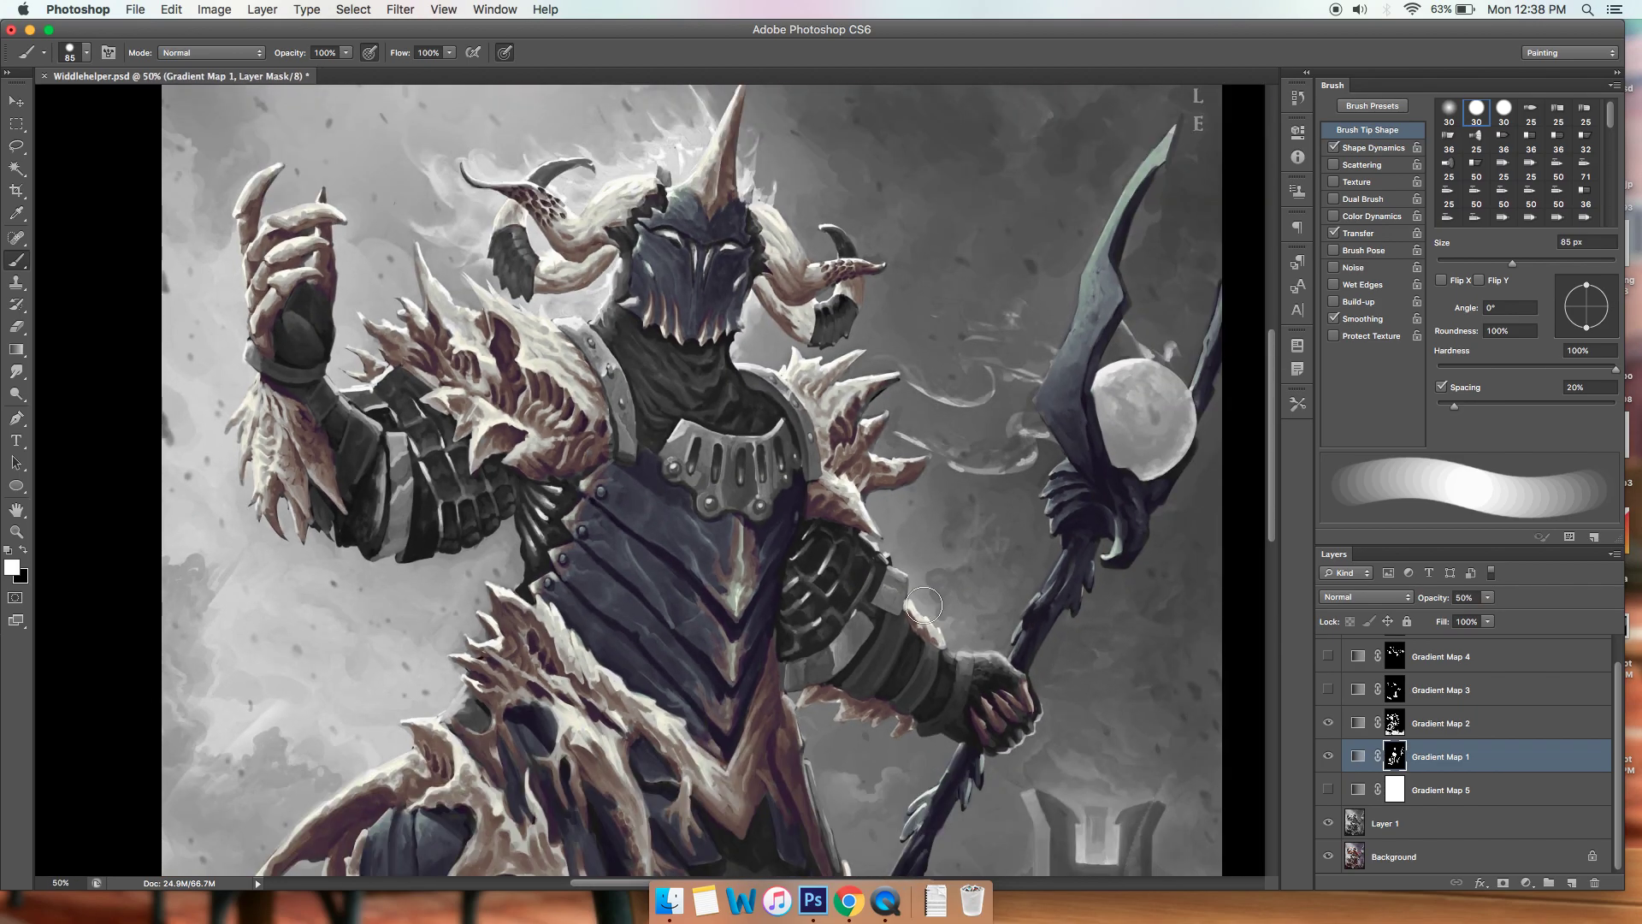
left_click_drag(998, 457, 996, 382)
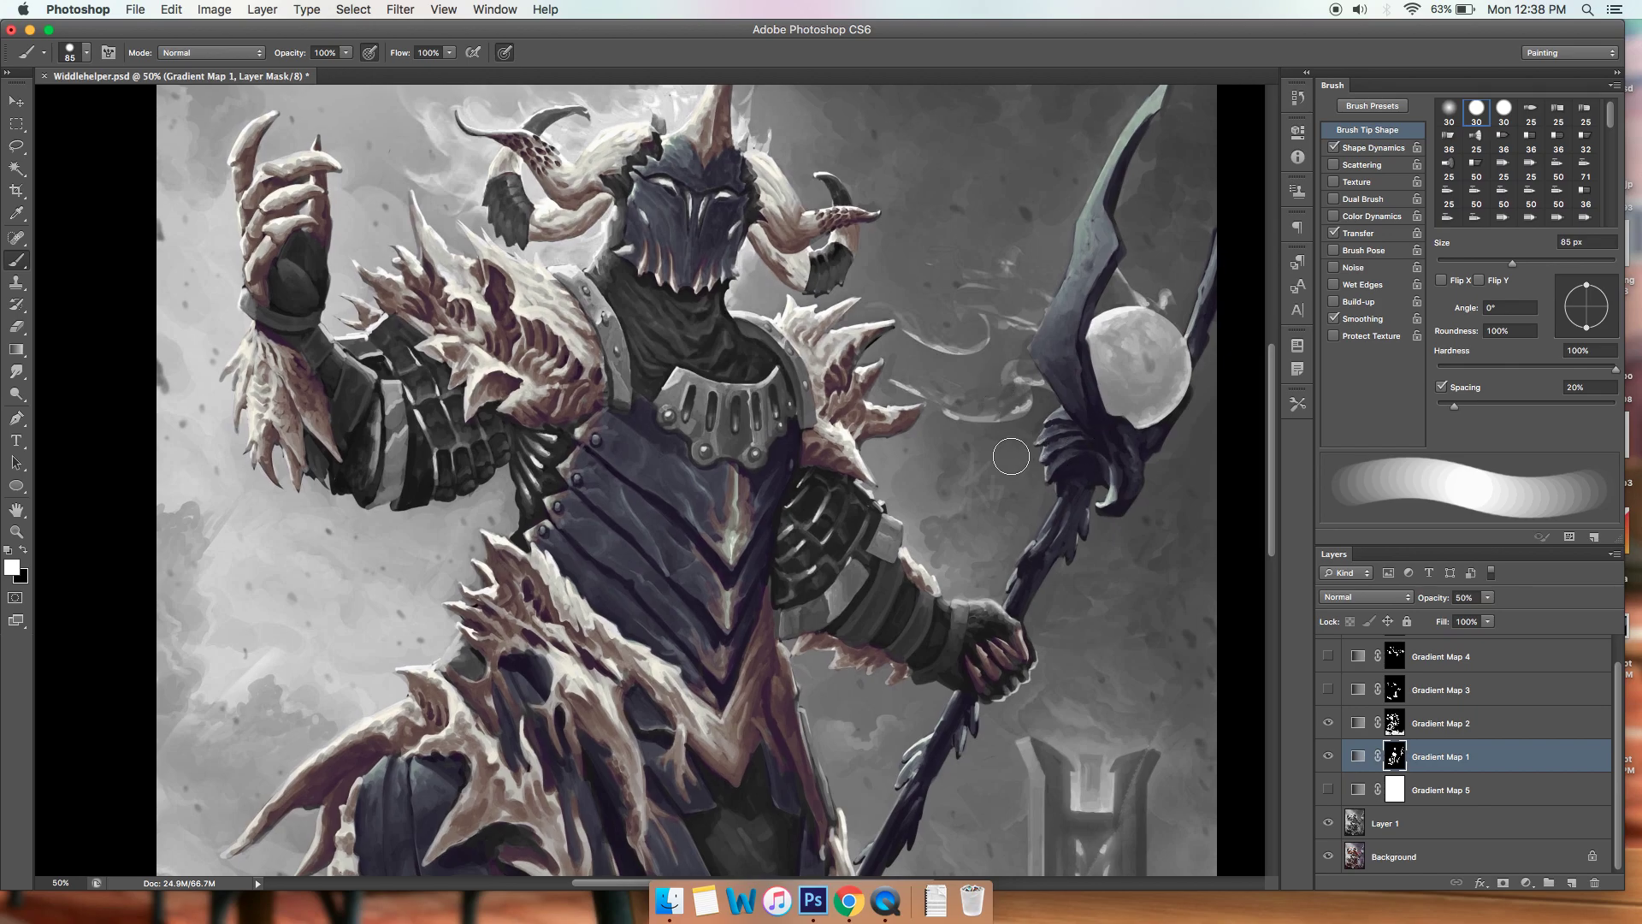
Undo a test collar marking on a new layer and reveal Gradient Map 3's red tint.
key("super+alt+shift+n")
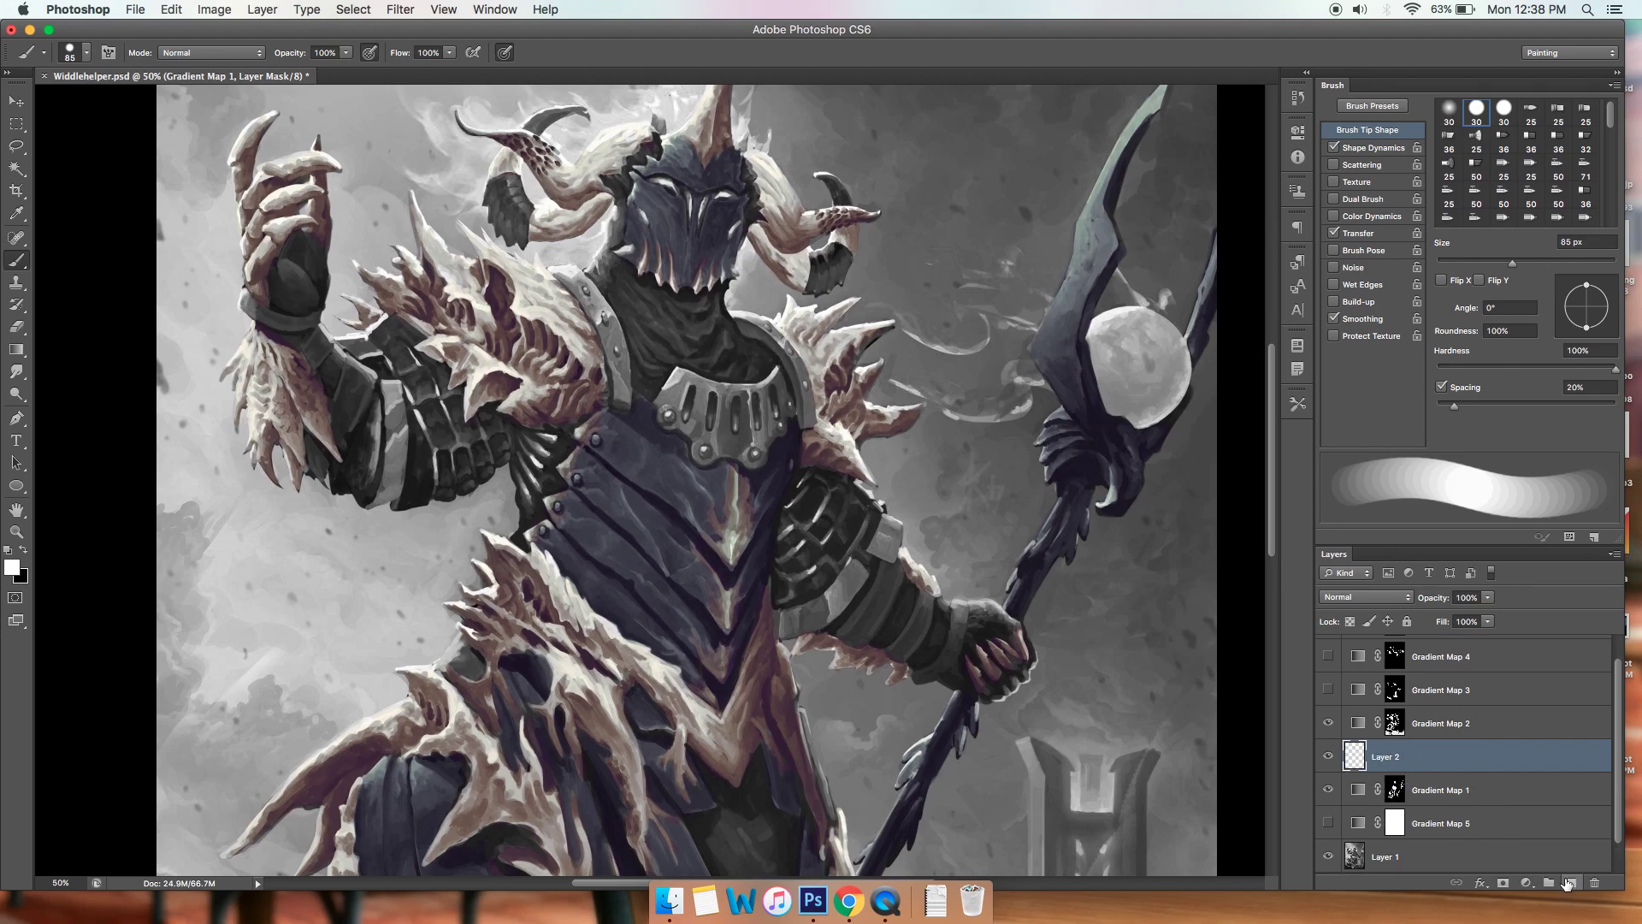
mouse_move(721, 480)
left_mouse_down()
mouse_move(738, 497)
mouse_move(639, 444)
mouse_move(665, 403)
left_mouse_up()
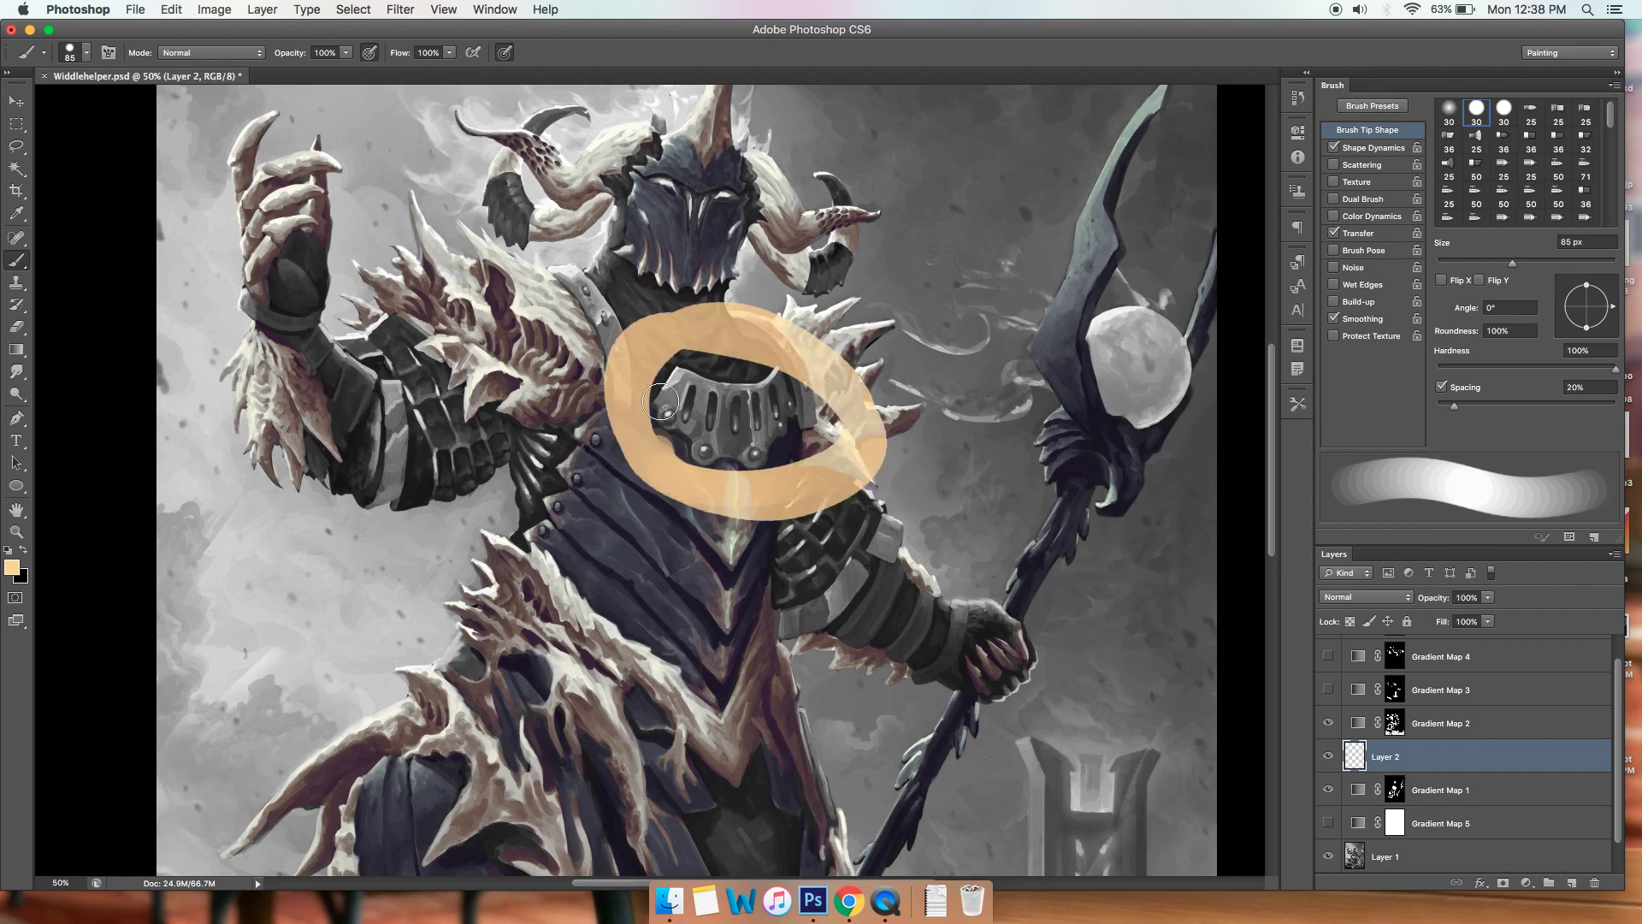
key("super+z")
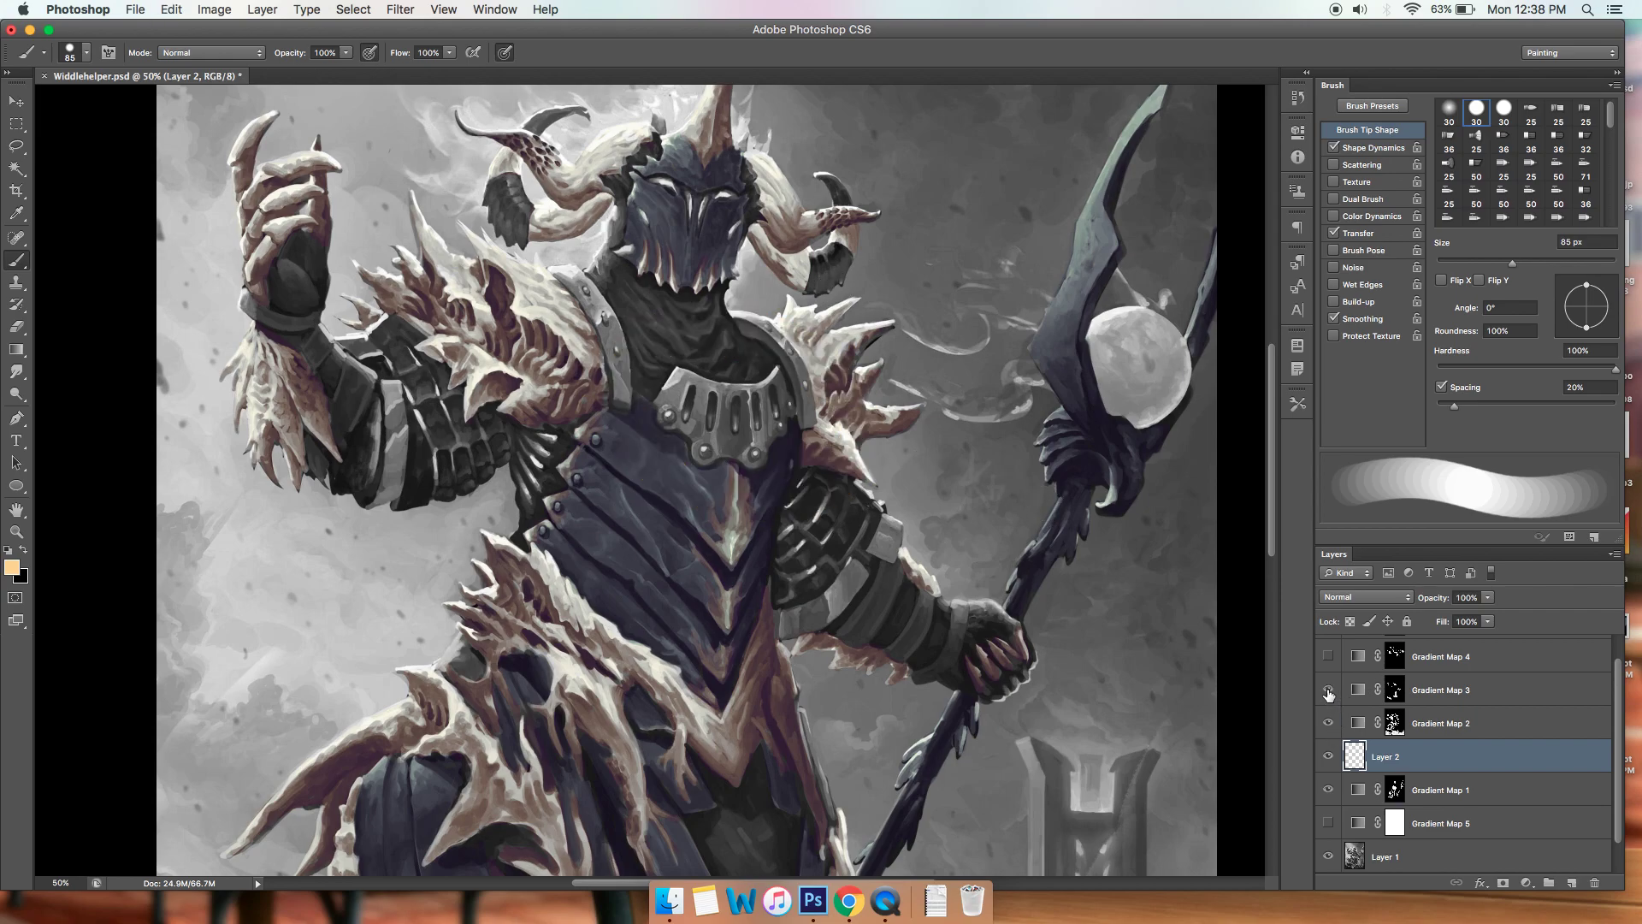
left_click(1328, 689)
Reveal Gradient Map 4's gold tints and target its adjustment layer.
left_click_drag(872, 475, 861, 470)
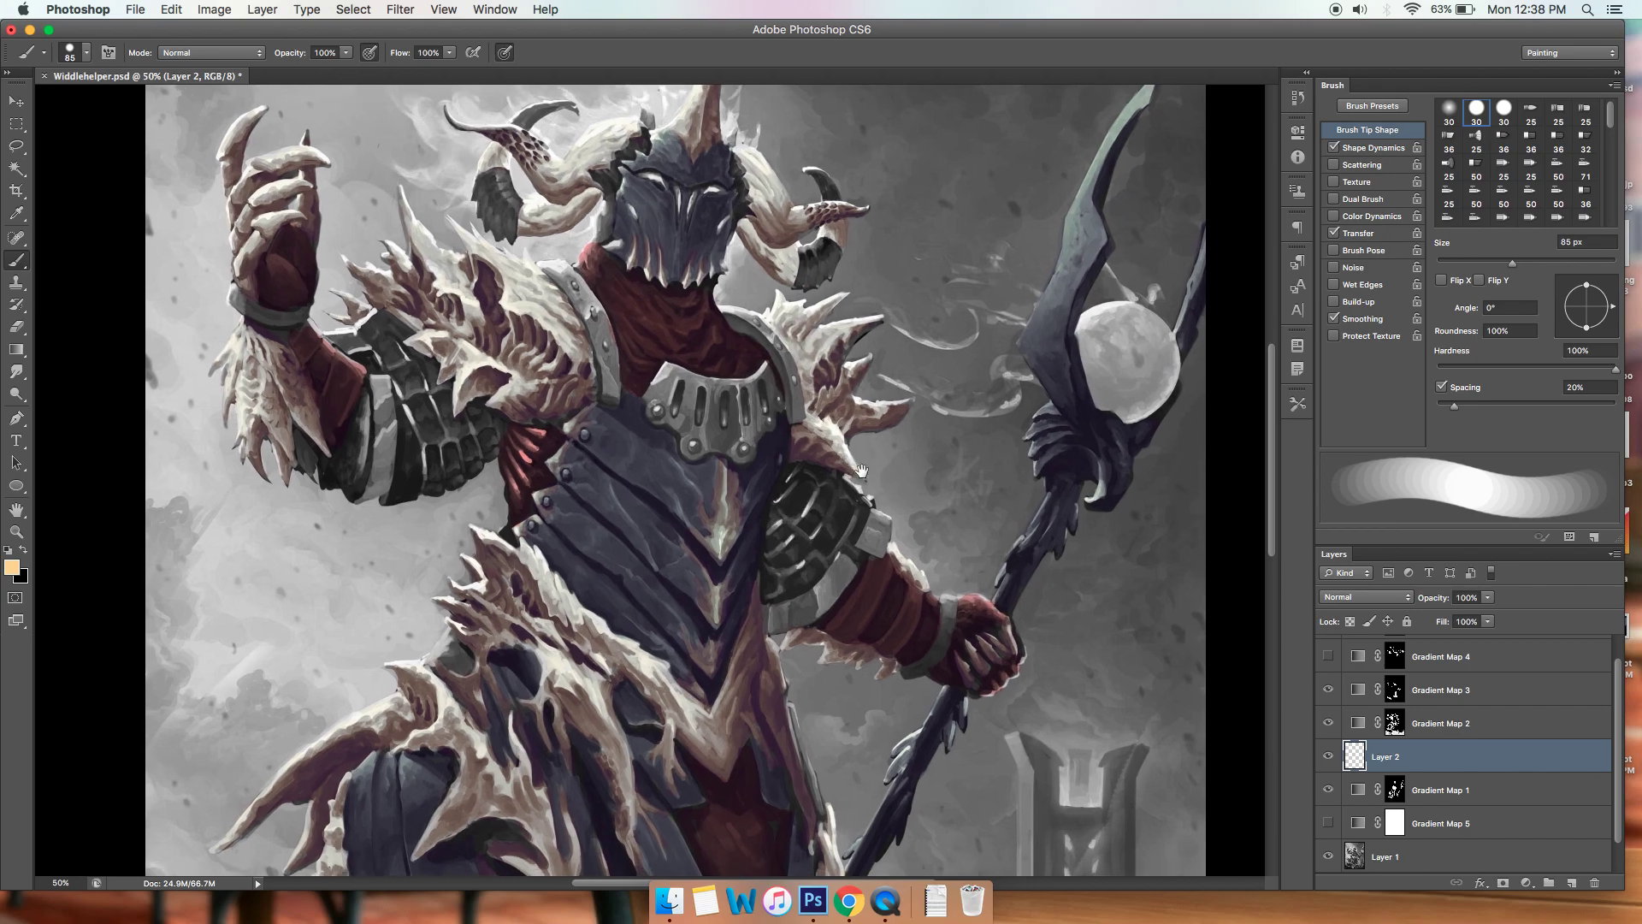
left_click(1328, 656)
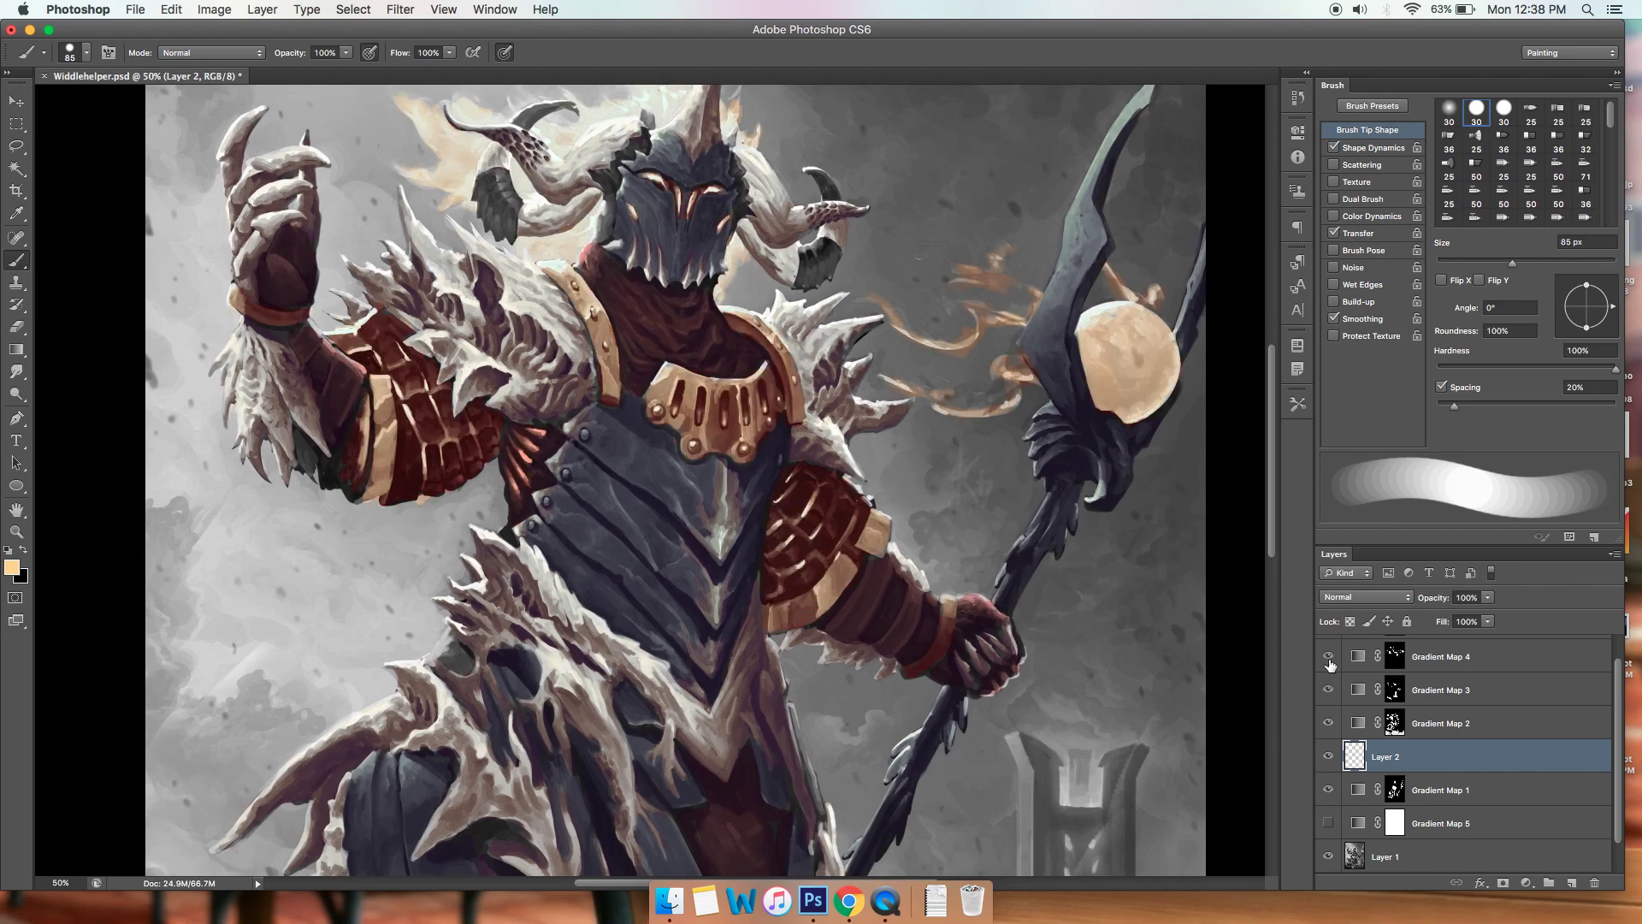
scroll(1090, 642, "up", 4)
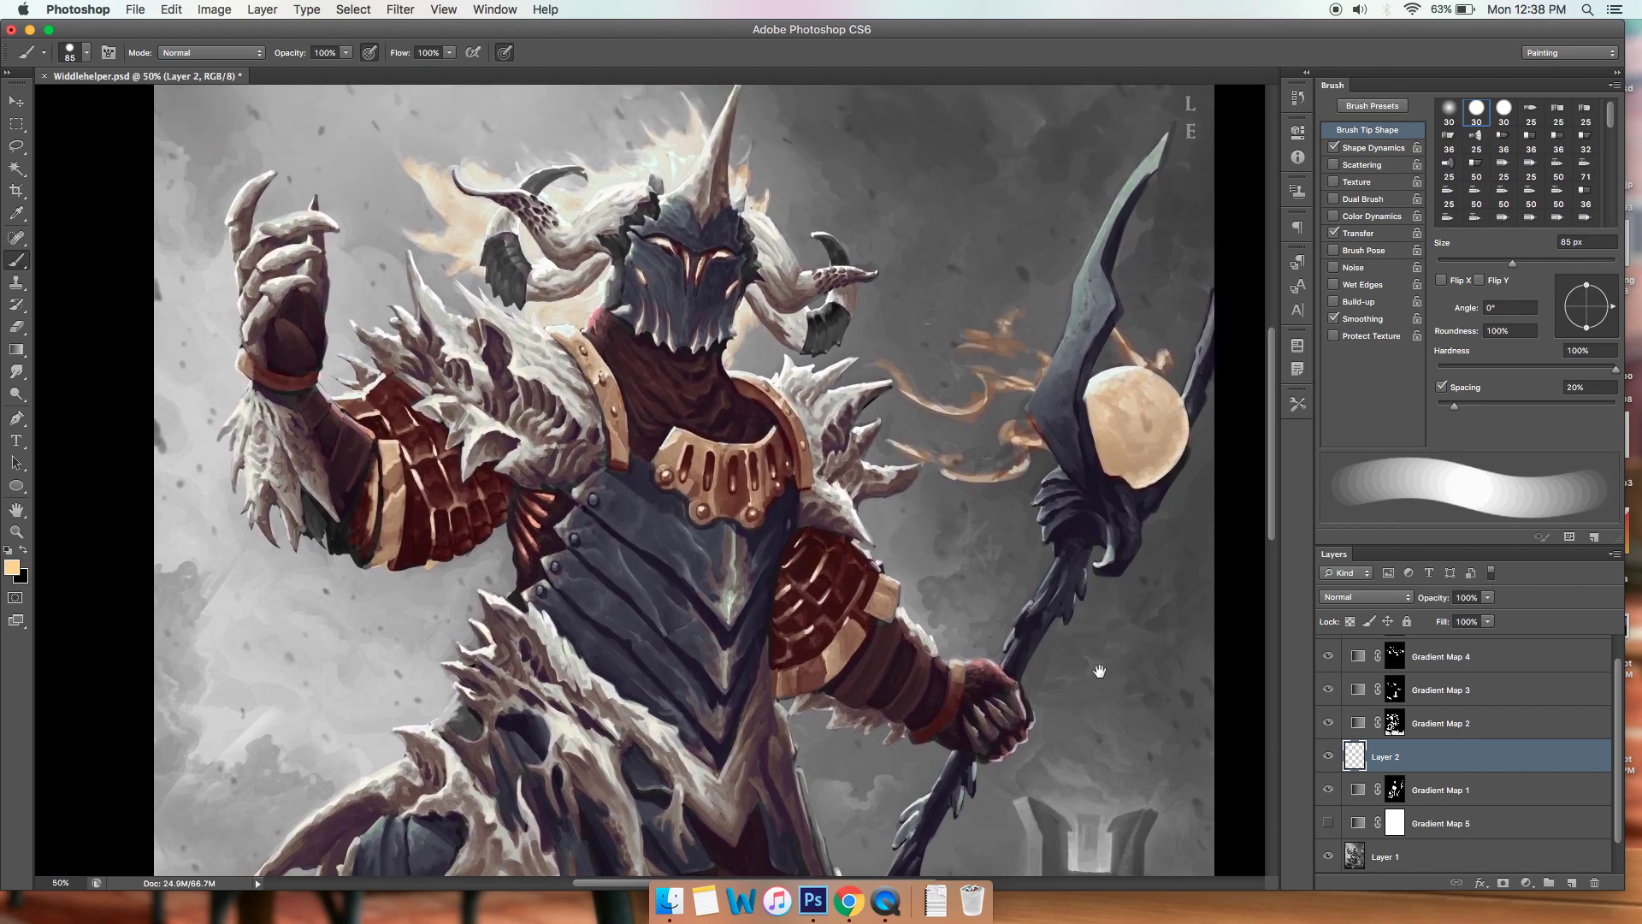
left_click(1457, 656)
scroll(1075, 544, "up", 2)
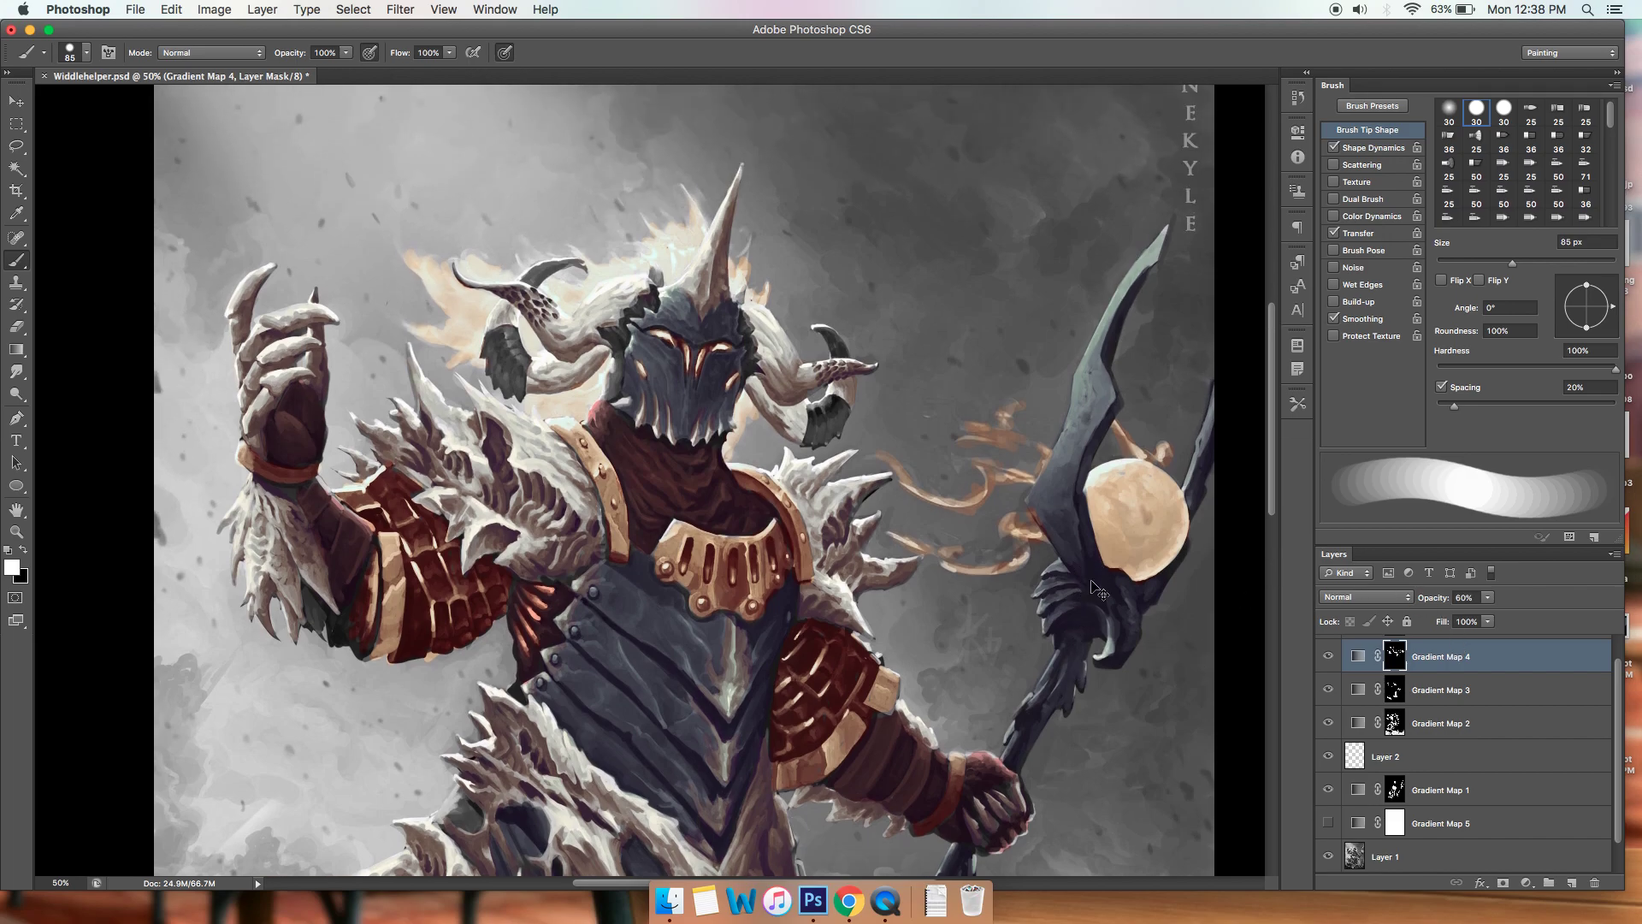
scroll(1090, 581, "up", 1)
scroll(778, 508, "up", 2)
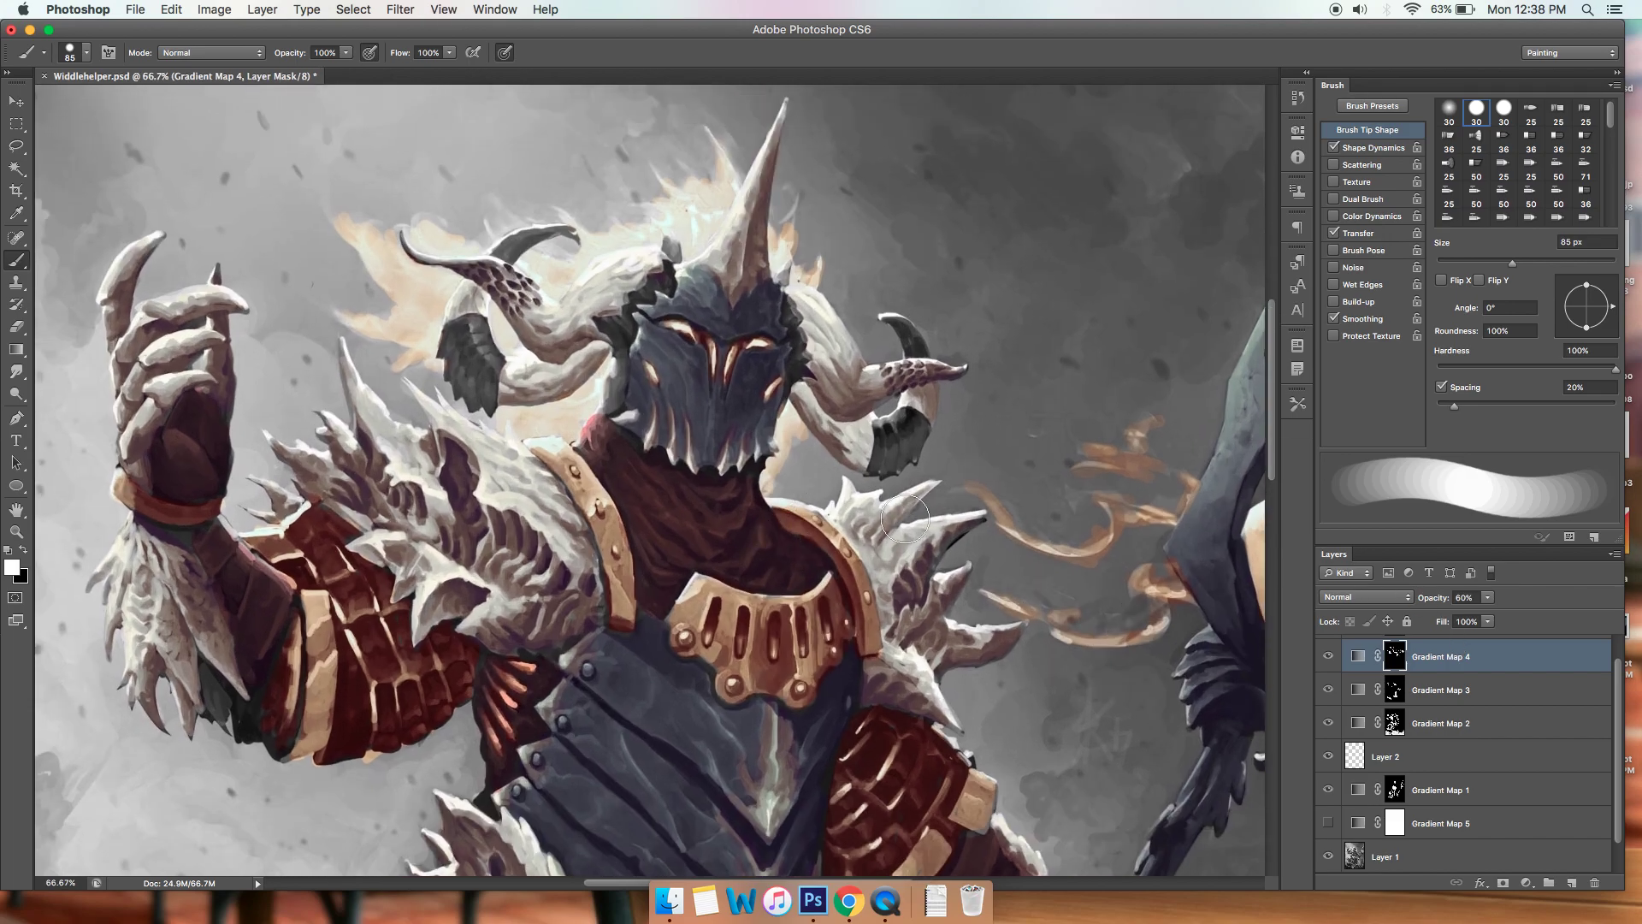
left_click(1358, 657)
Pan around the flames and fit the whole painting on screen to inspect the red and gold colouring.
scroll(1168, 582, "down", 2)
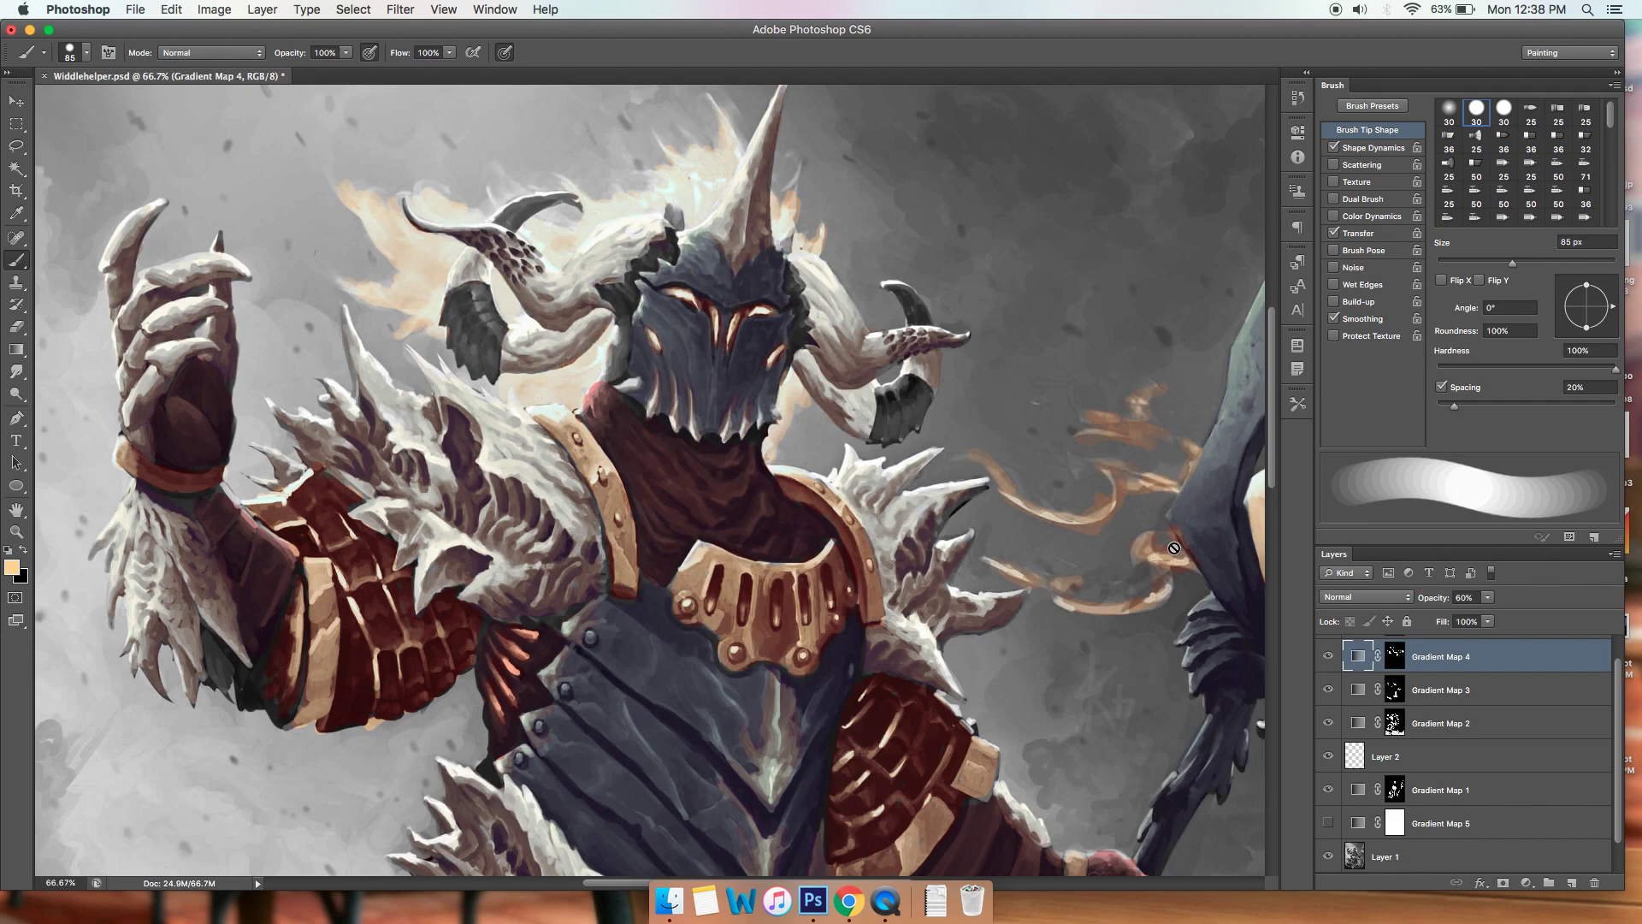
mouse_move(1103, 424)
left_mouse_down()
mouse_move(1106, 444)
mouse_move(1091, 415)
left_mouse_up()
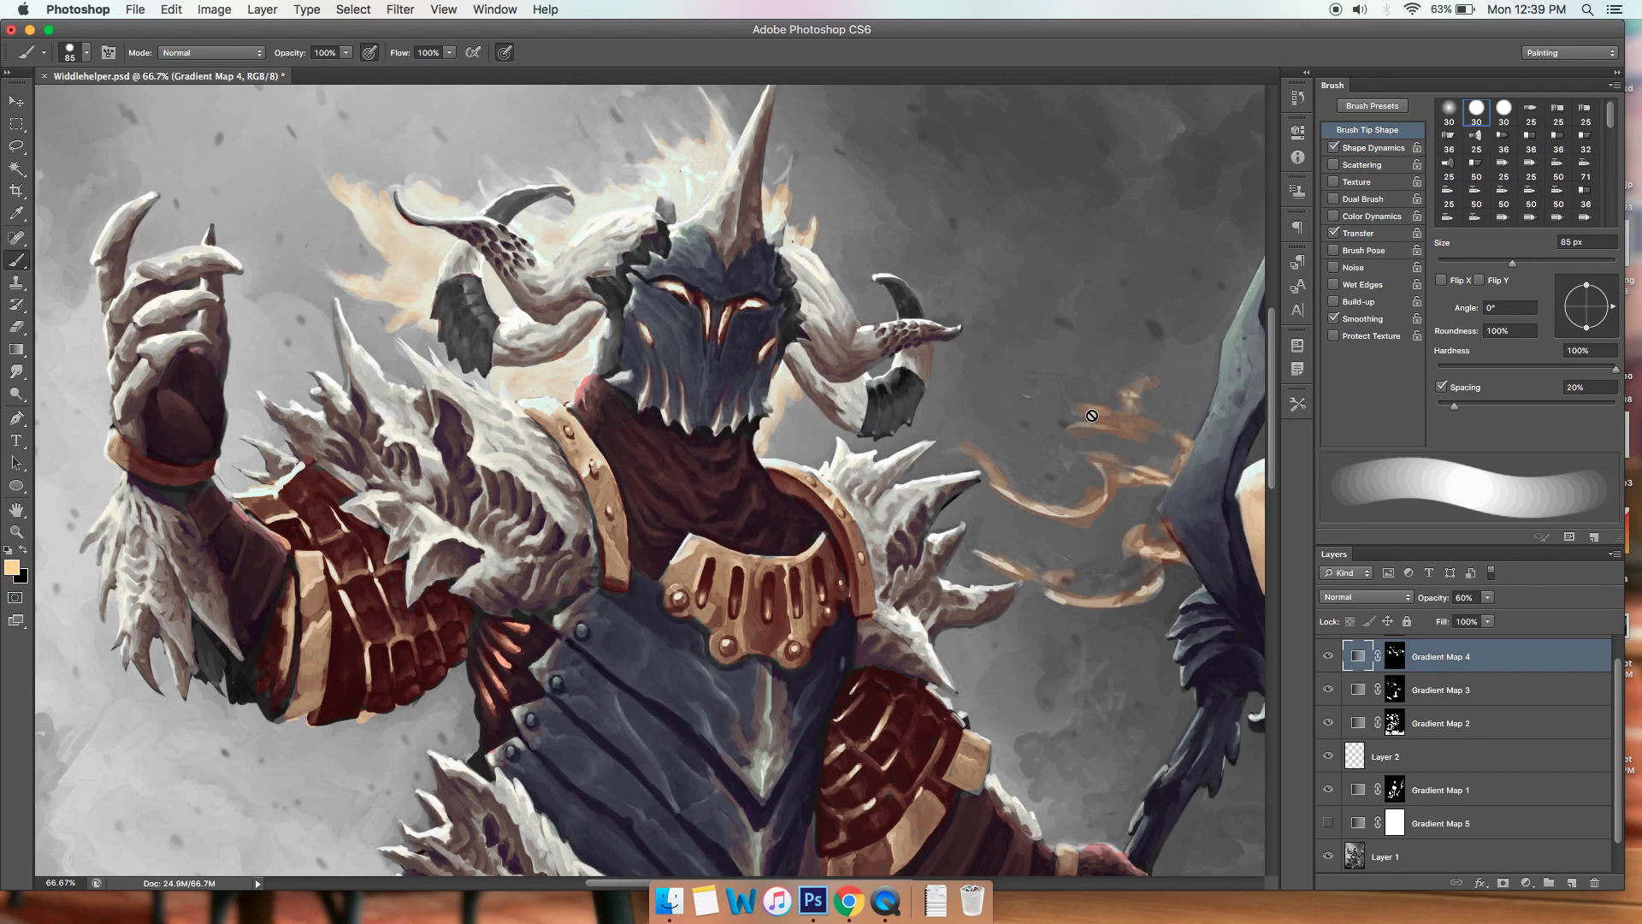
scroll(1092, 415, "down", 3)
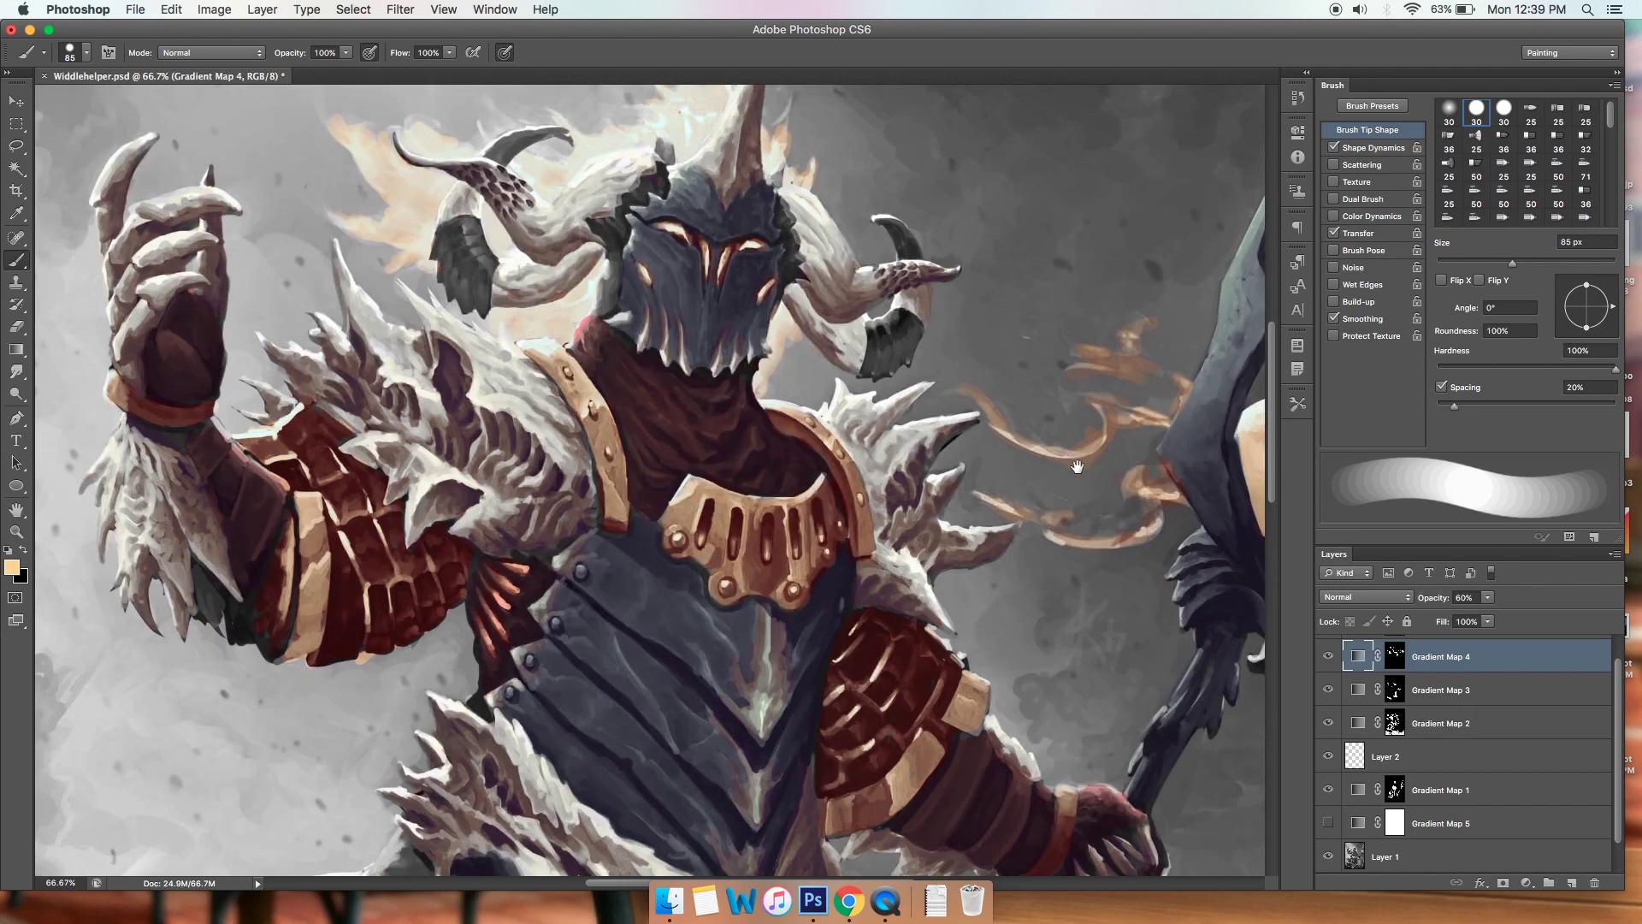
scroll(1085, 476, "down", 1)
scroll(1085, 476, "down", 2)
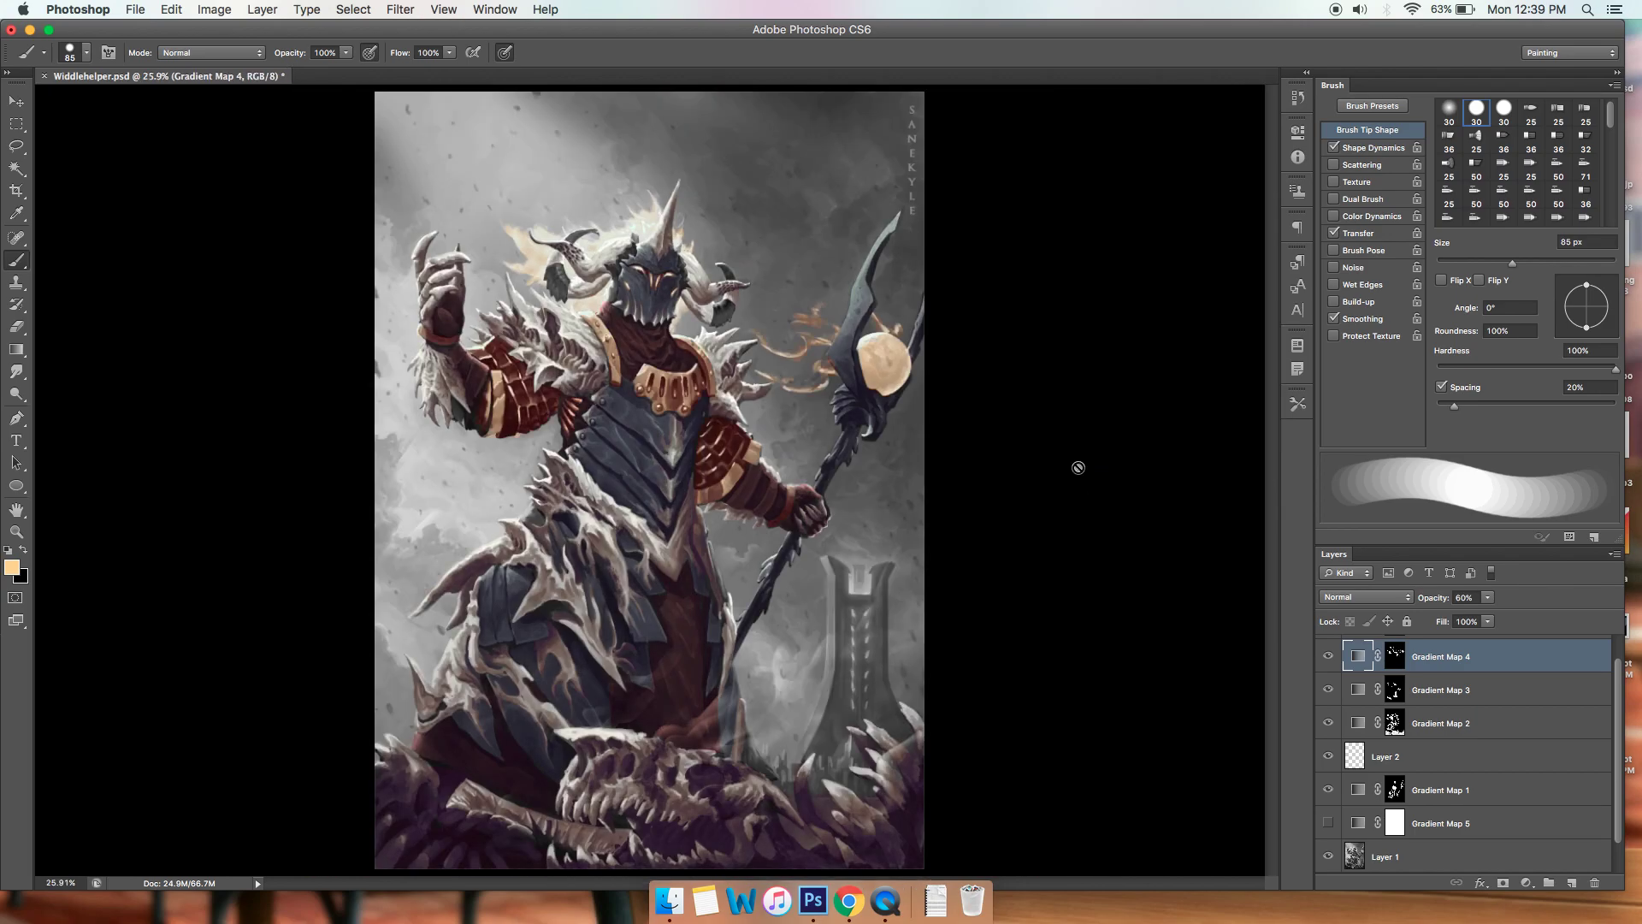
scroll(1081, 469, "up", 2)
scroll(1072, 513, "down", 4)
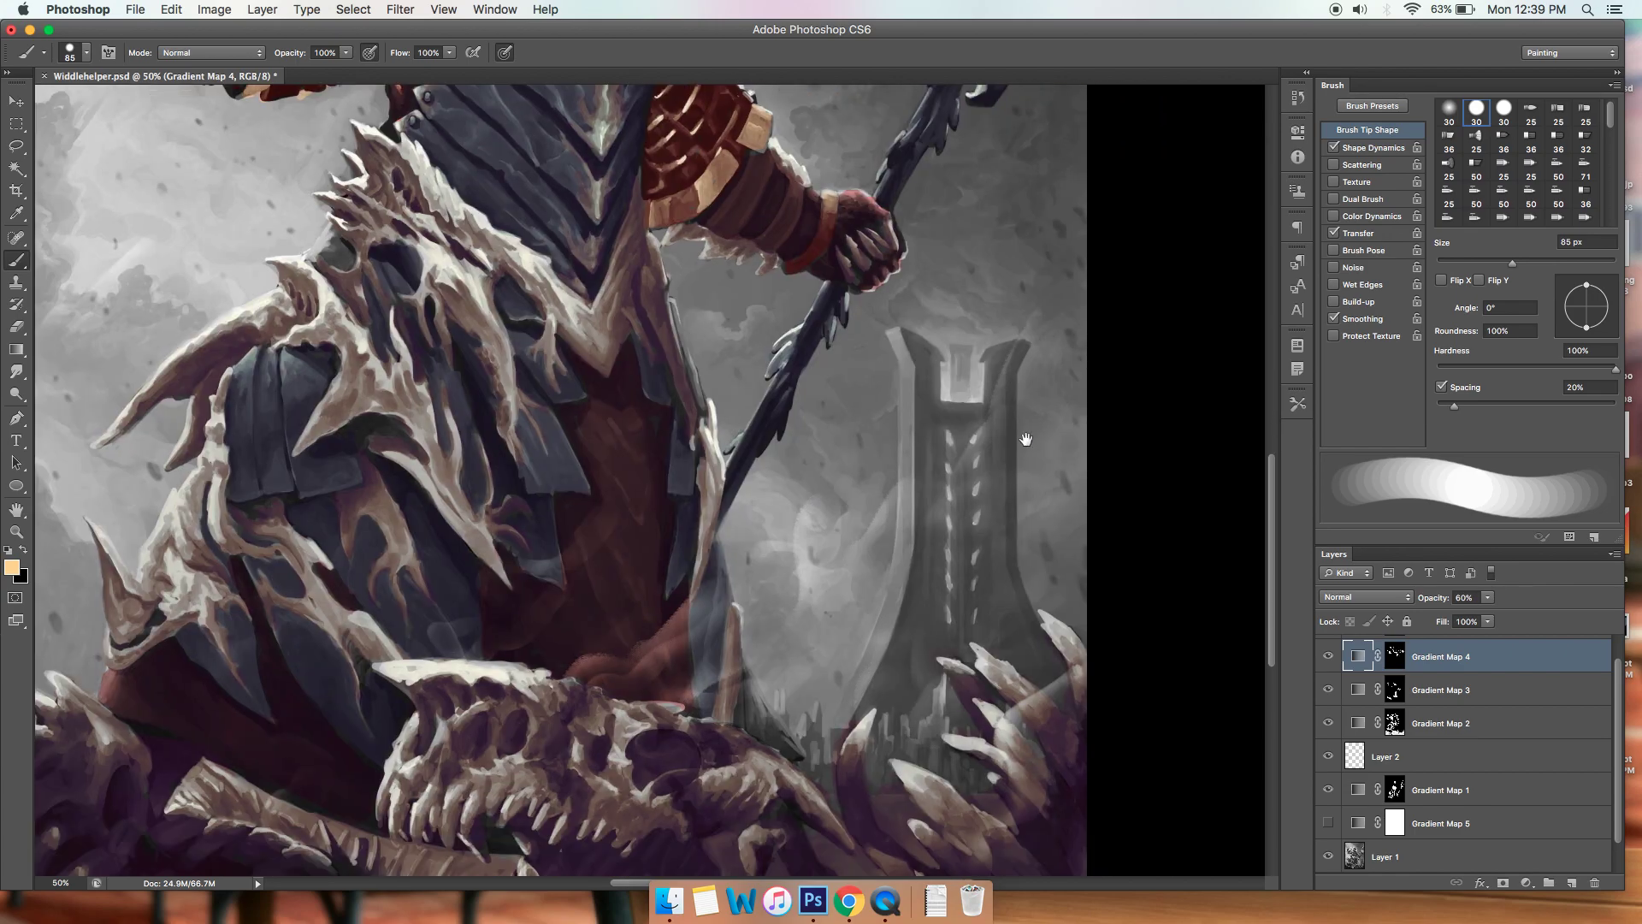
scroll(1026, 454, "up", 5)
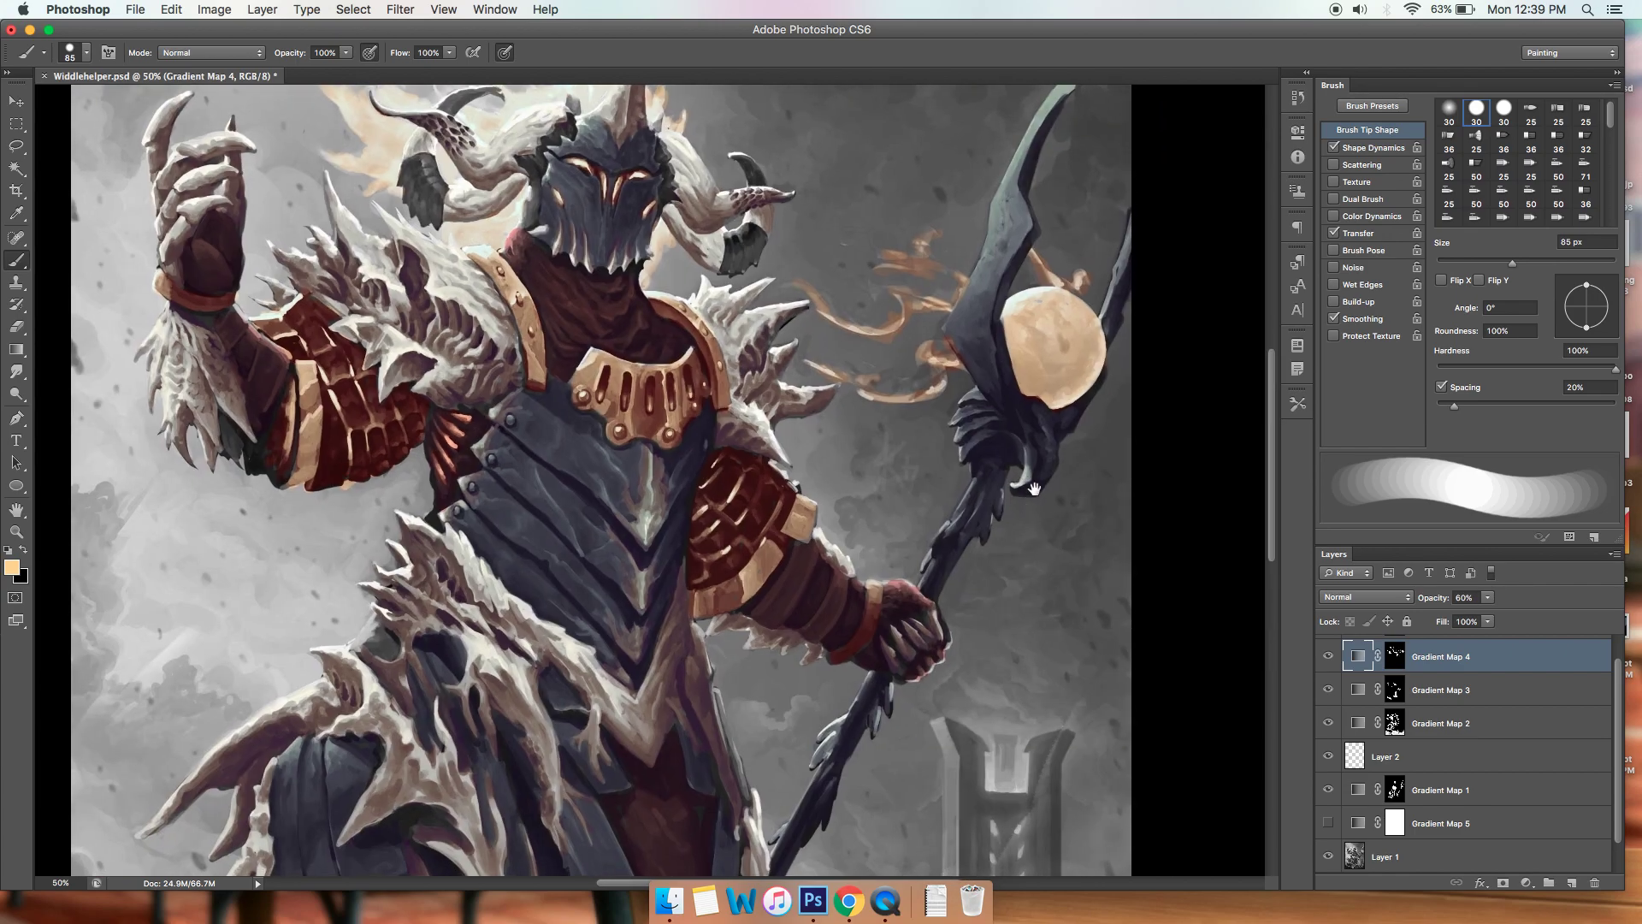
scroll(1031, 492, "down", 2)
key("super+0")
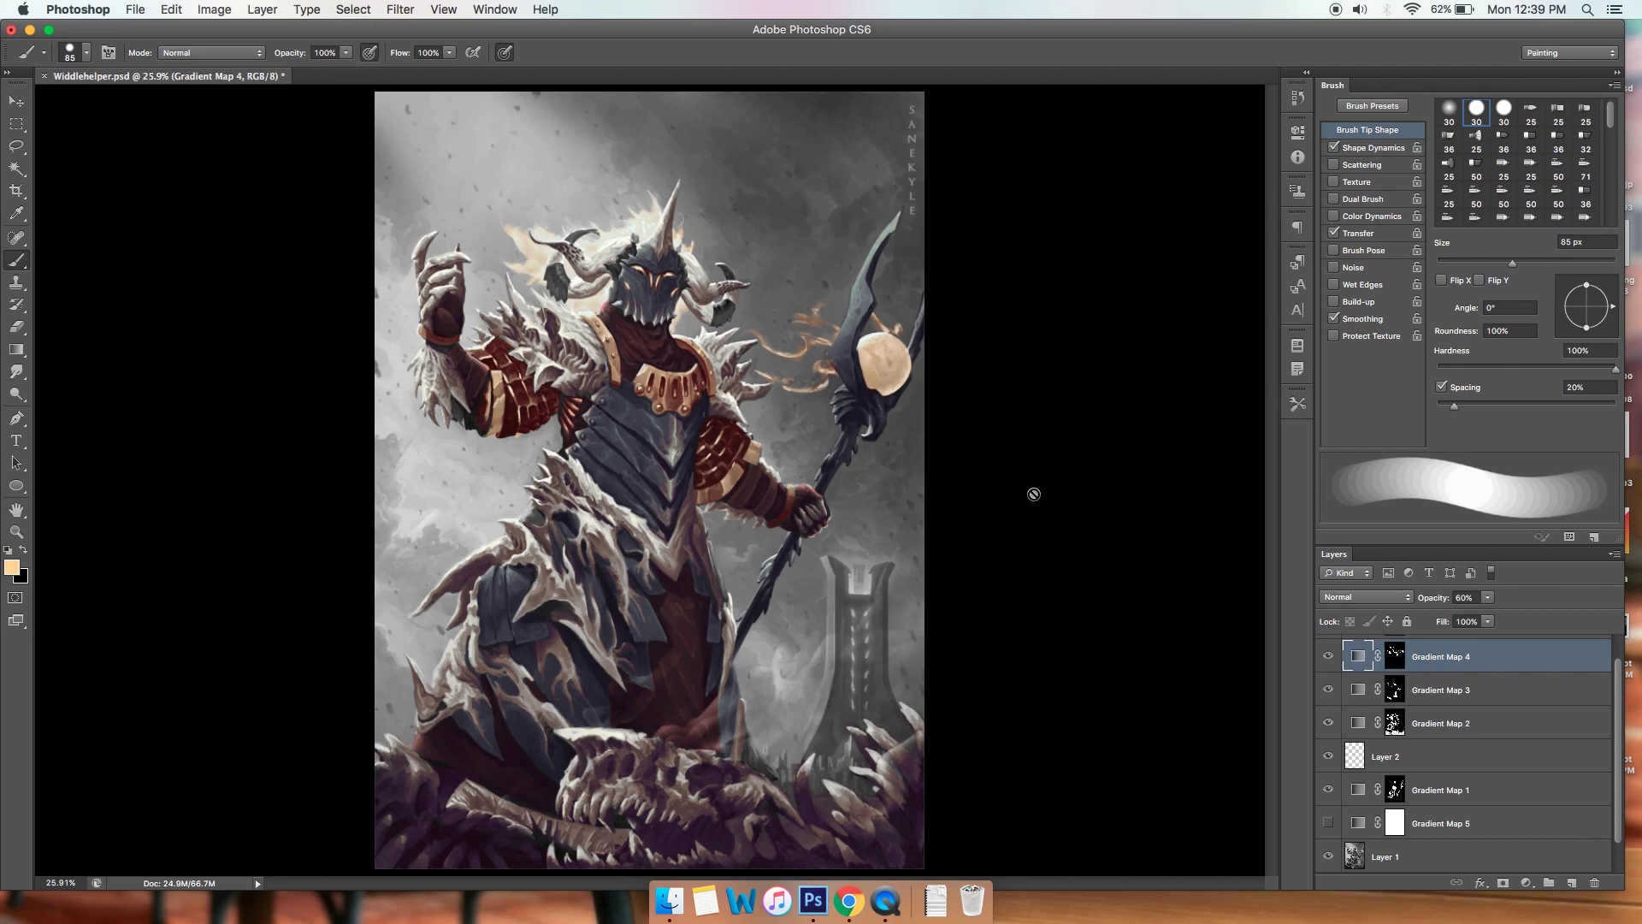
key("super+equal")
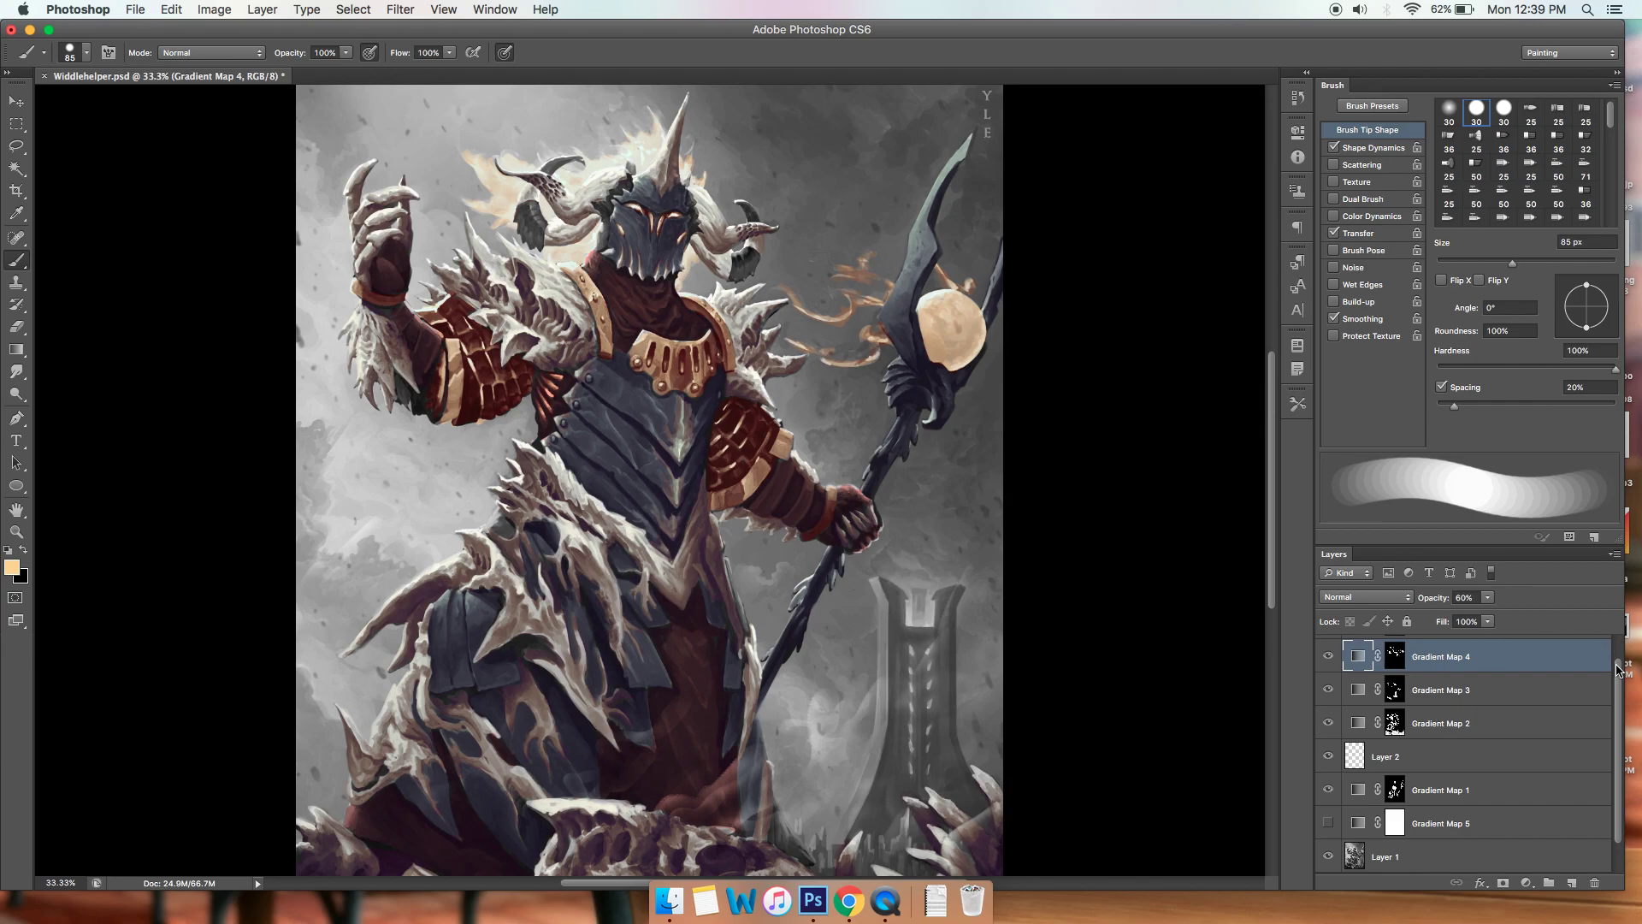
scroll(1613, 663, "up", 1)
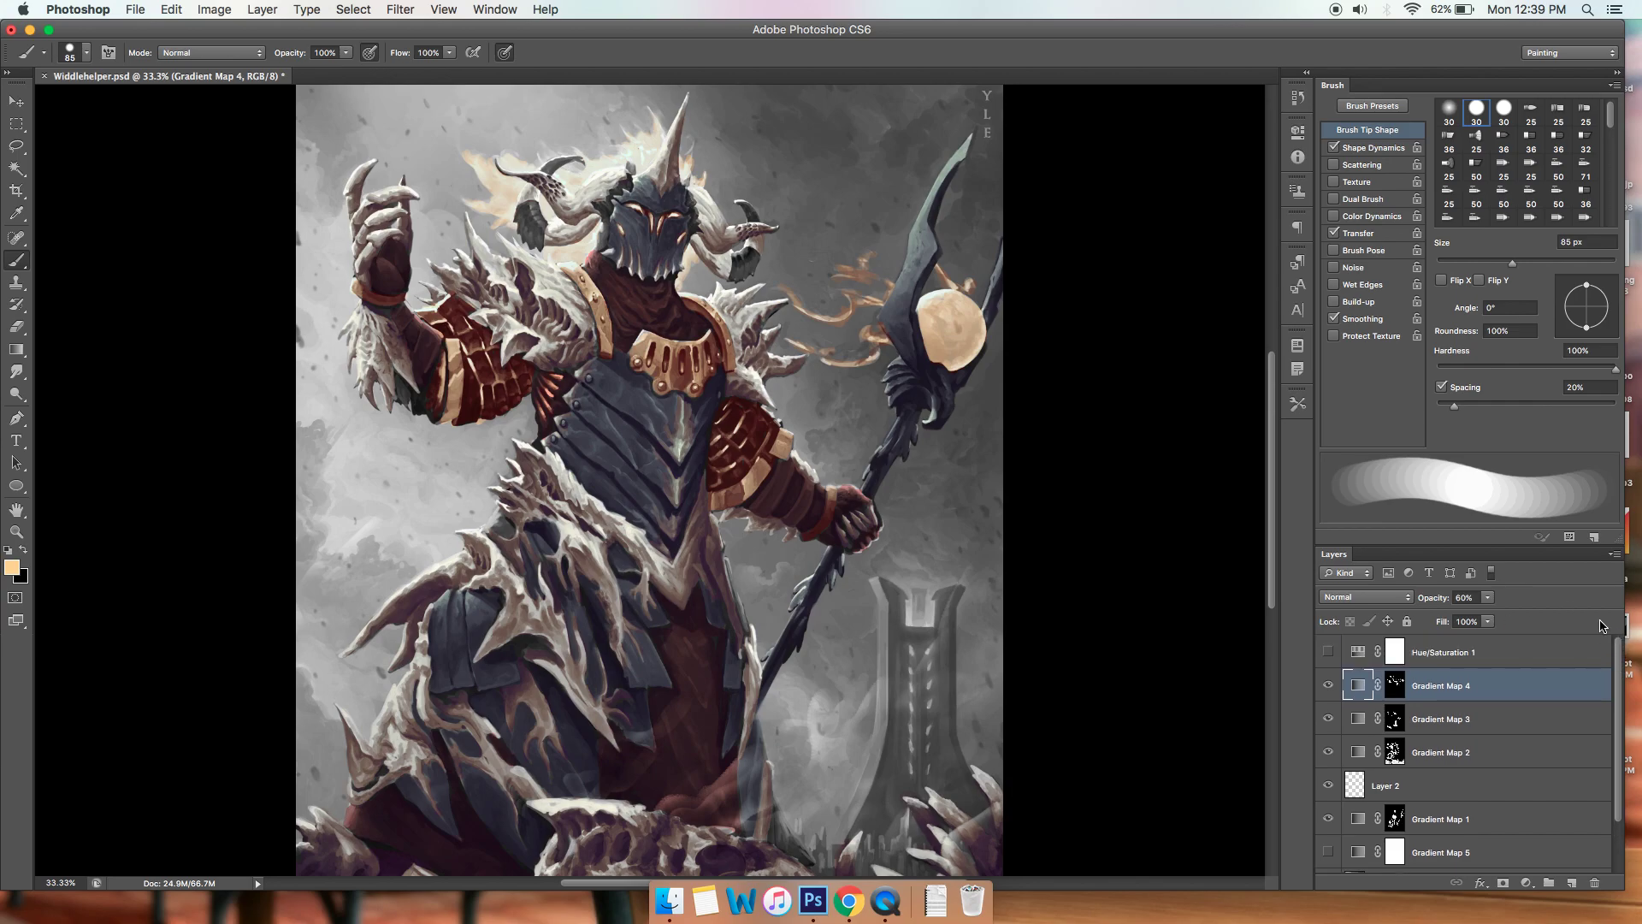
scroll(983, 560, "up", 2)
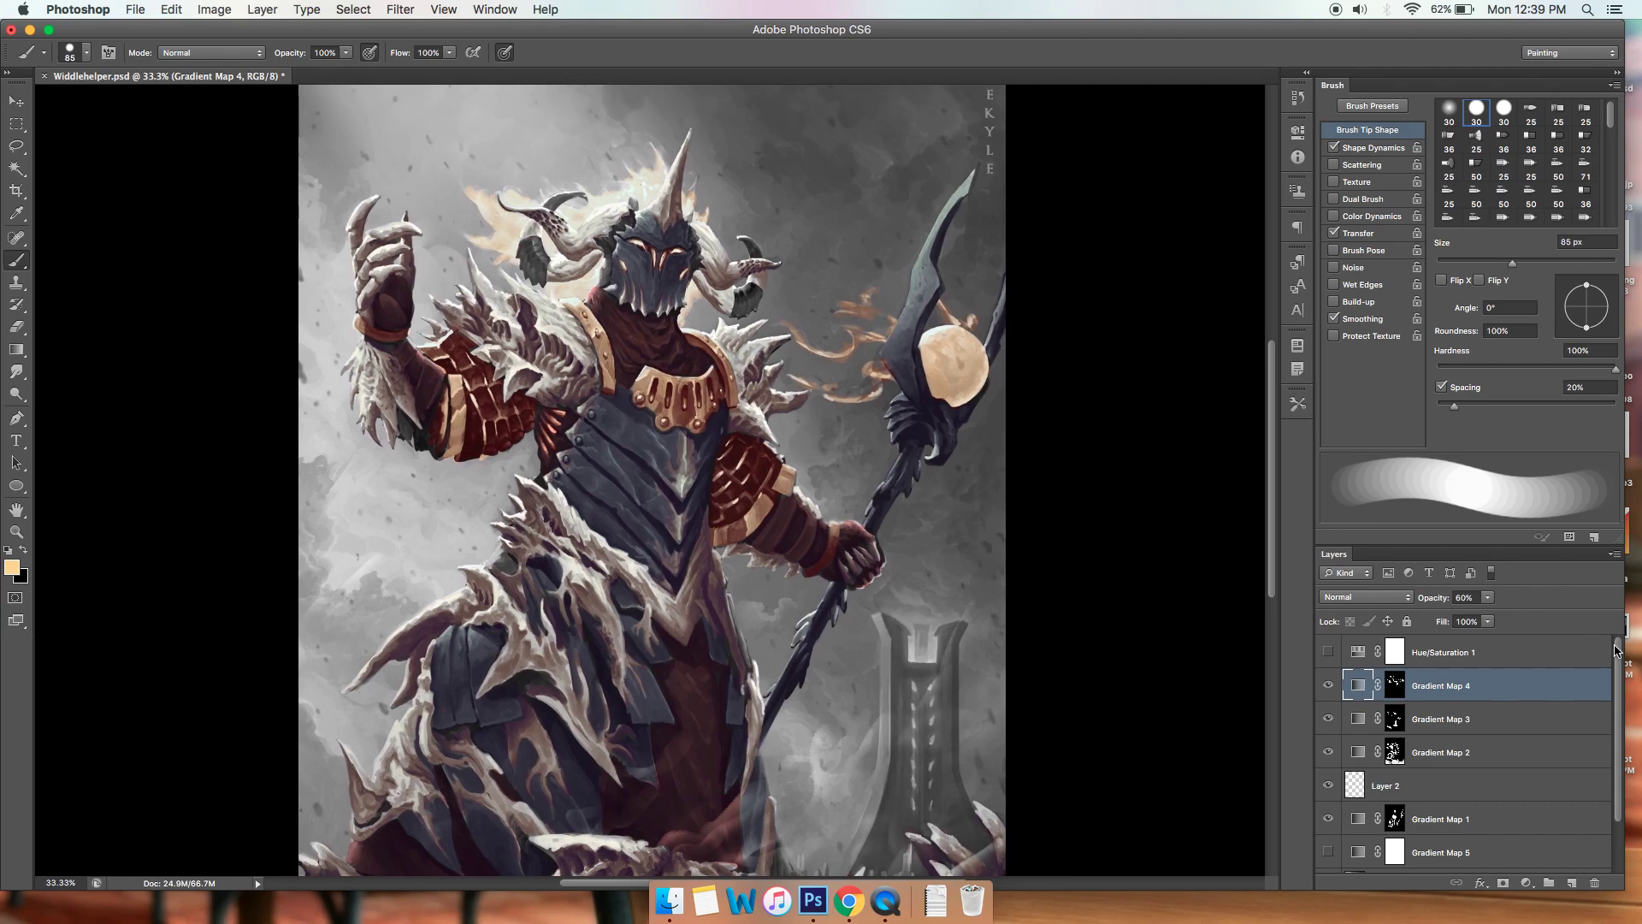
scroll(1619, 682, "down", 1)
scroll(1620, 709, "down", 1)
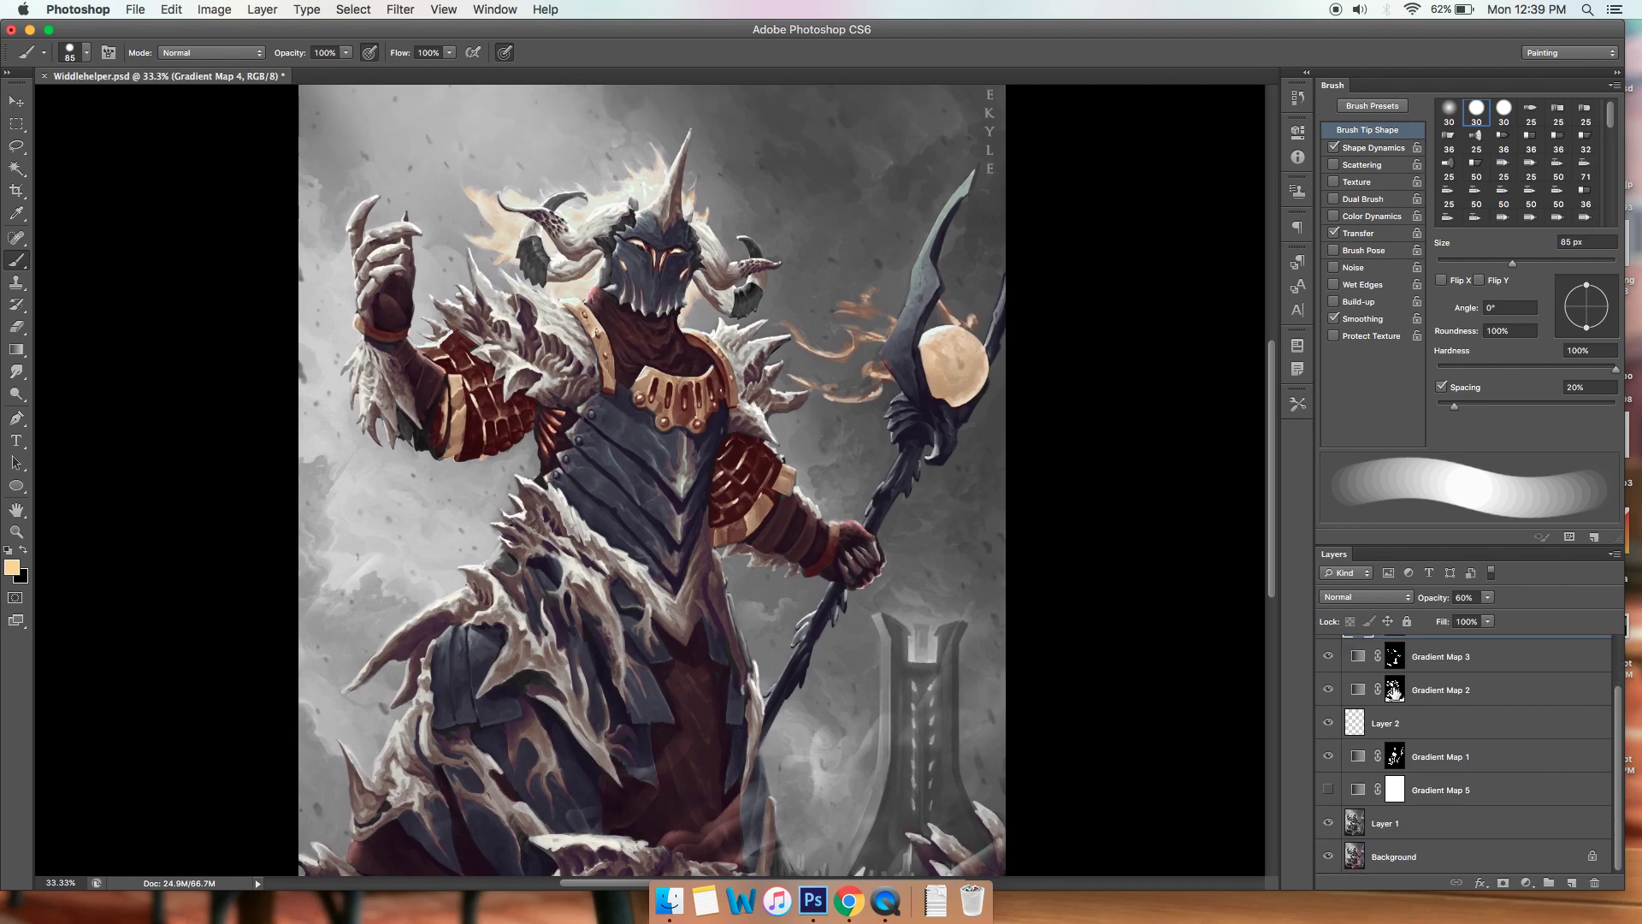
Select Gradient Map 5 and toggle its overall tint on and off to compare.
left_click_drag(970, 498, 949, 468)
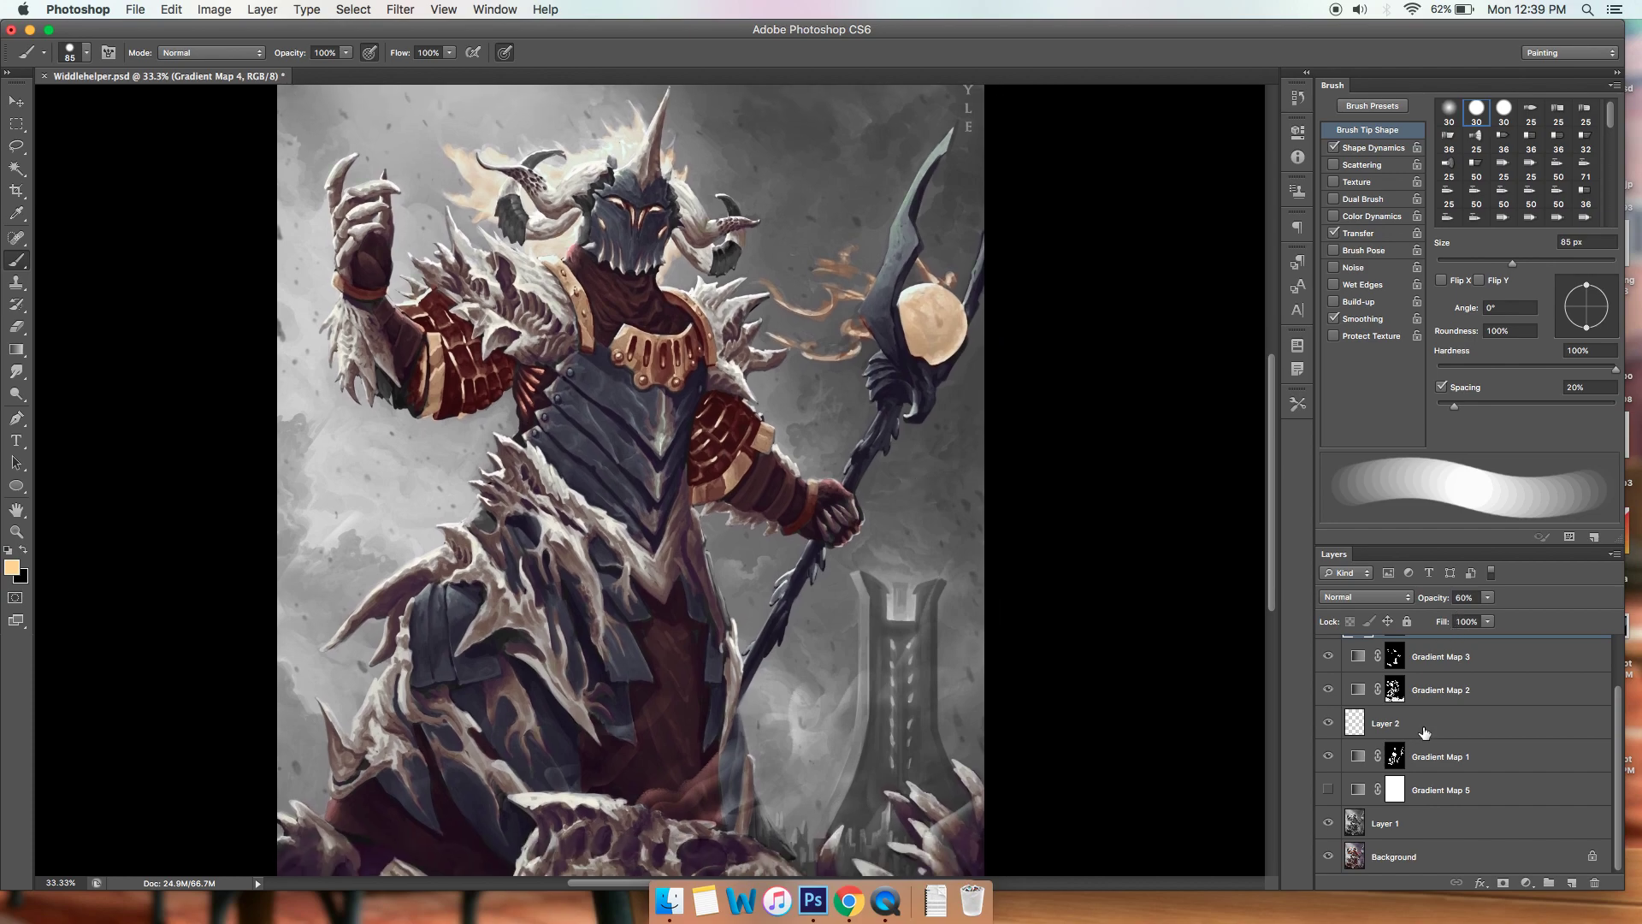
left_click(1458, 791)
left_click(1456, 822)
left_click(1454, 791)
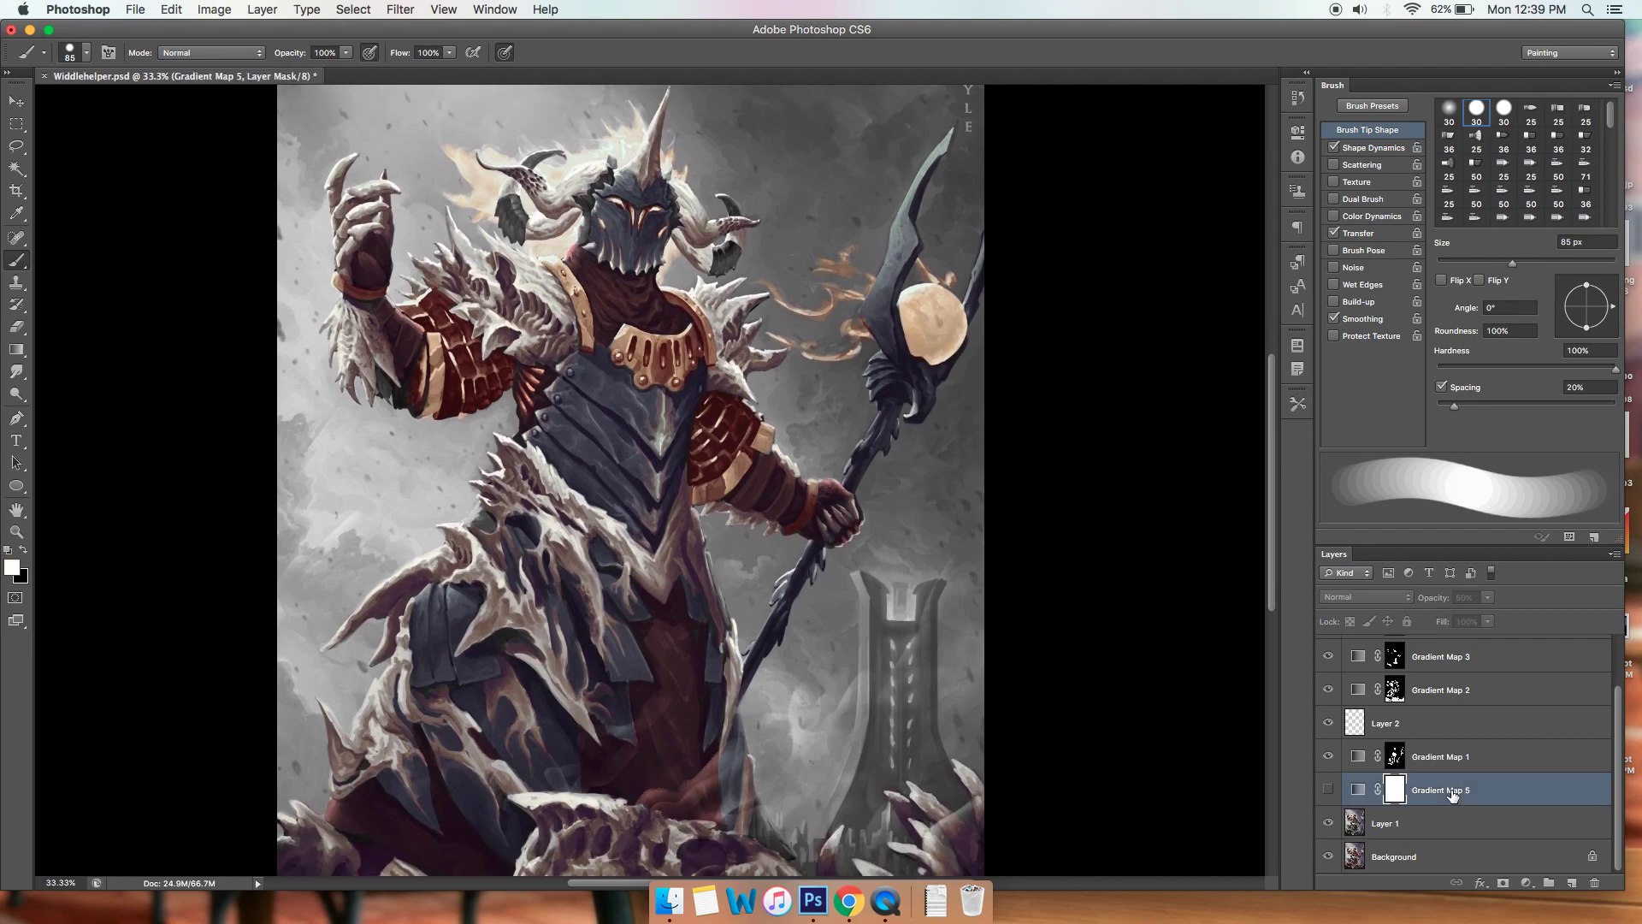
left_click(1328, 789)
left_click(1328, 789)
left_click(1328, 789)
key("super+0")
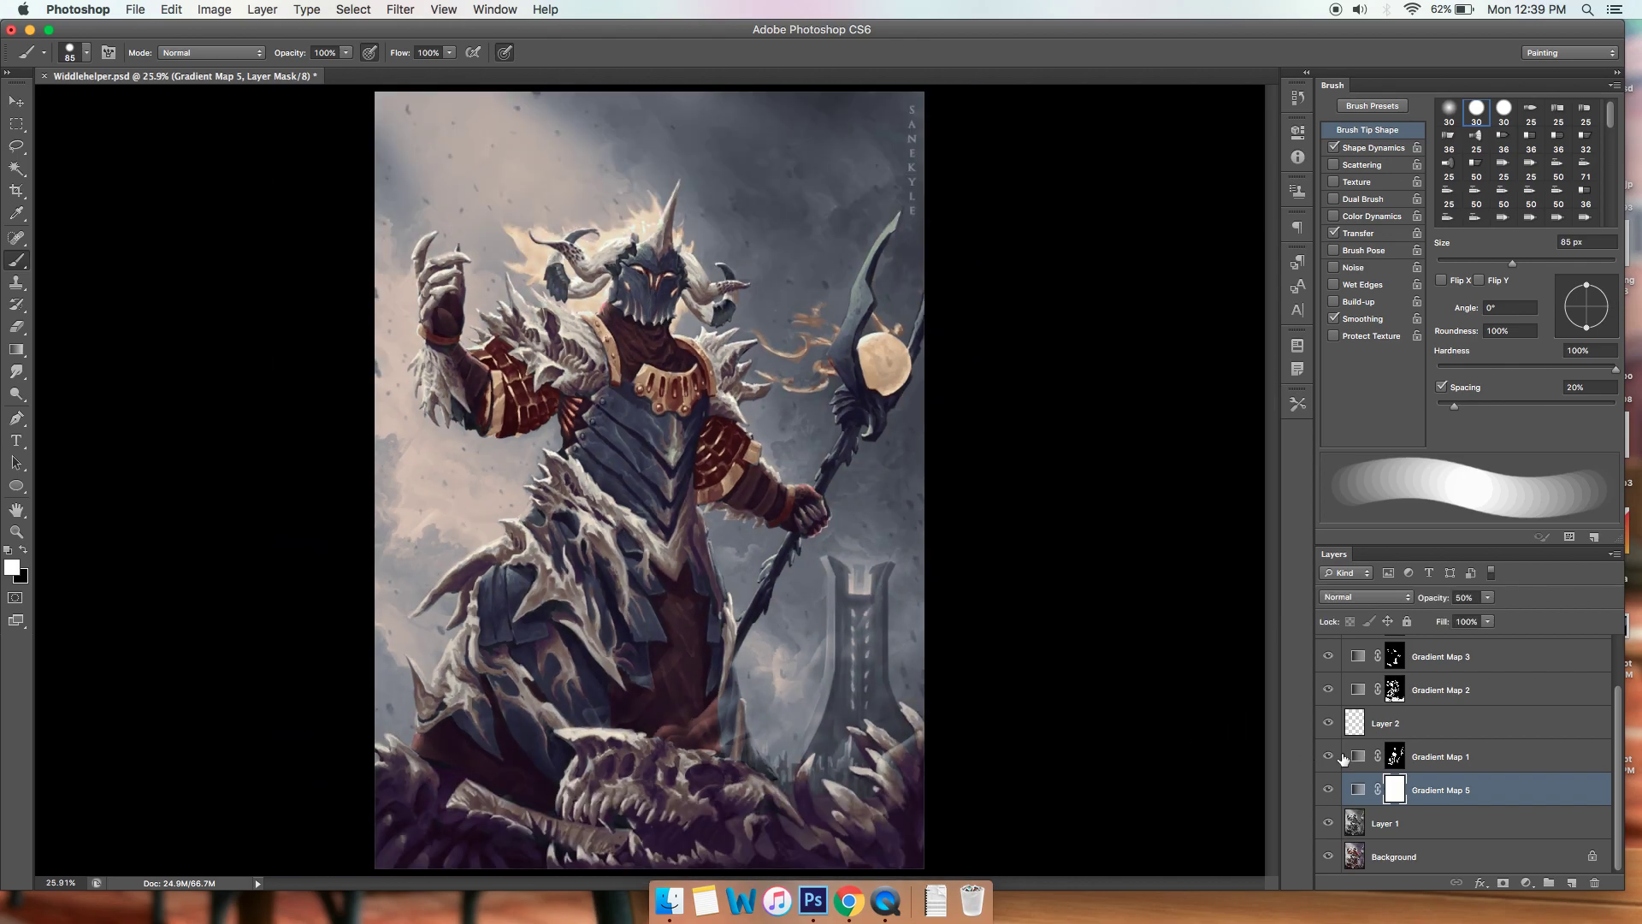
left_click(1328, 790)
left_click(1328, 789)
left_click(1328, 790)
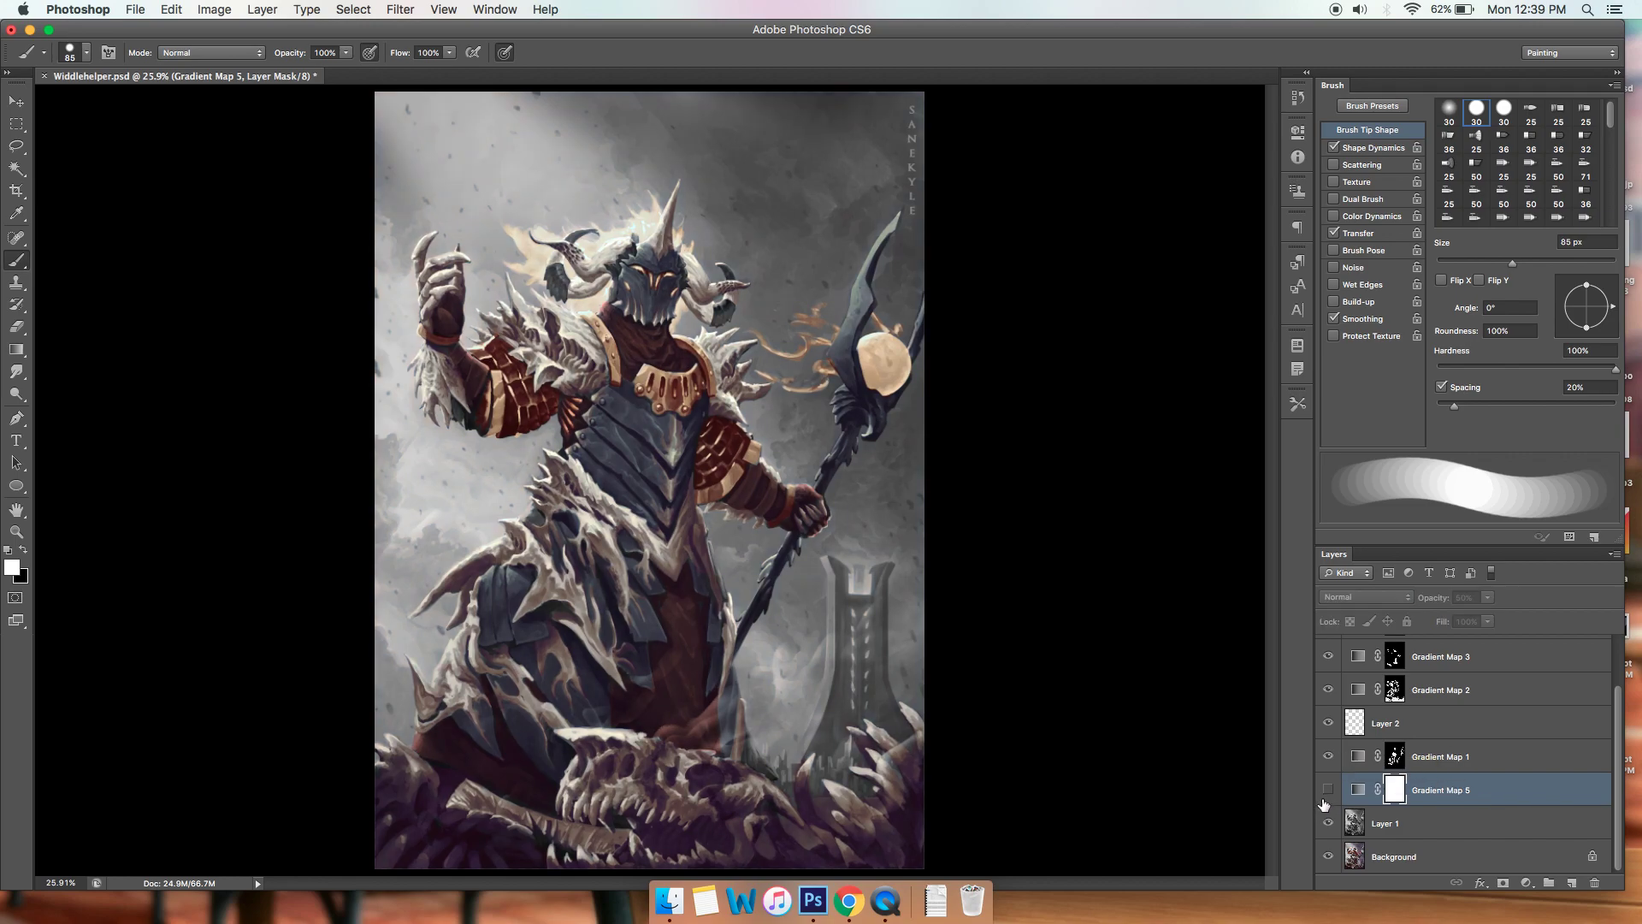
left_click(1328, 789)
Undo a trial move of Gradient Map 5 to the top and set its opacity to 50%.
left_click_drag(1445, 743, 1474, 641)
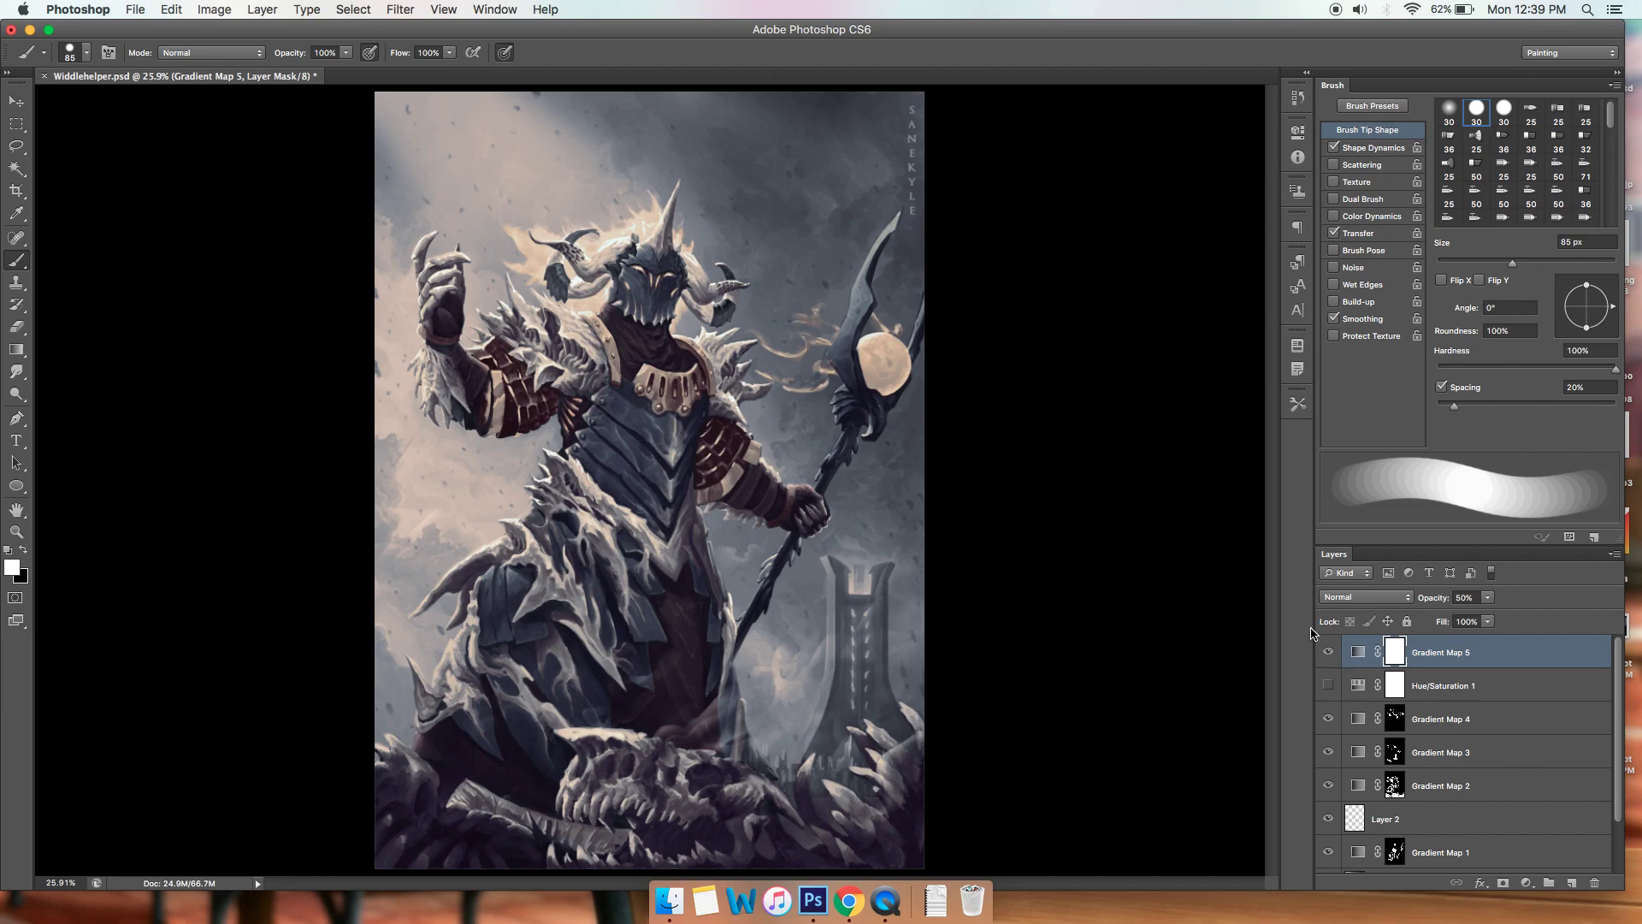
key("super+z")
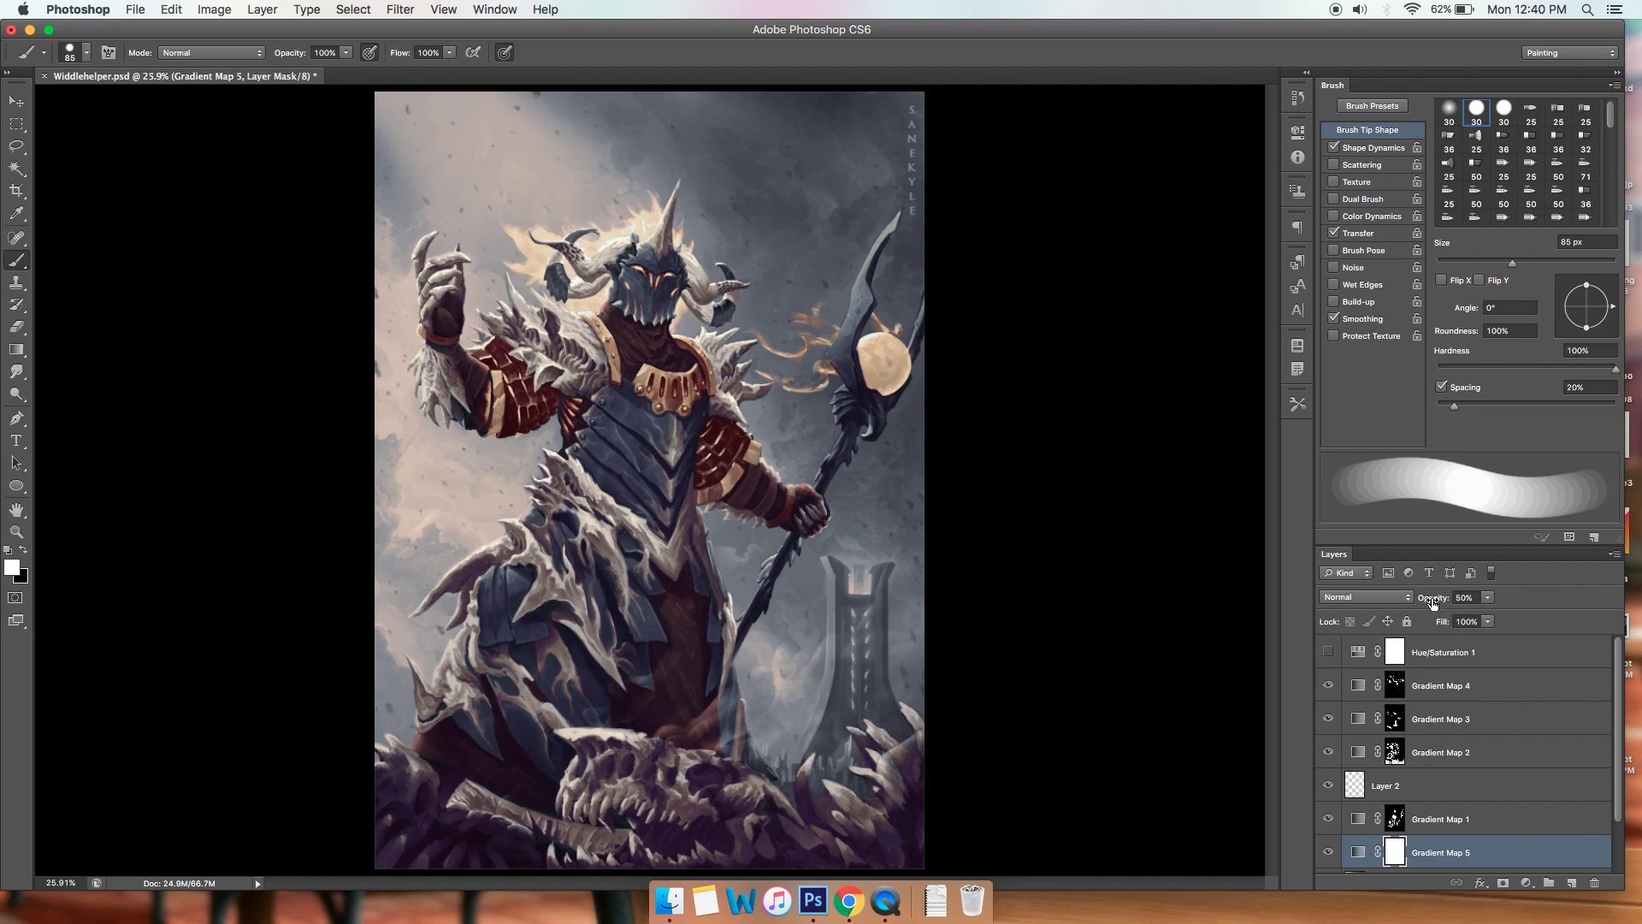
left_click_drag(1430, 599, 1458, 599)
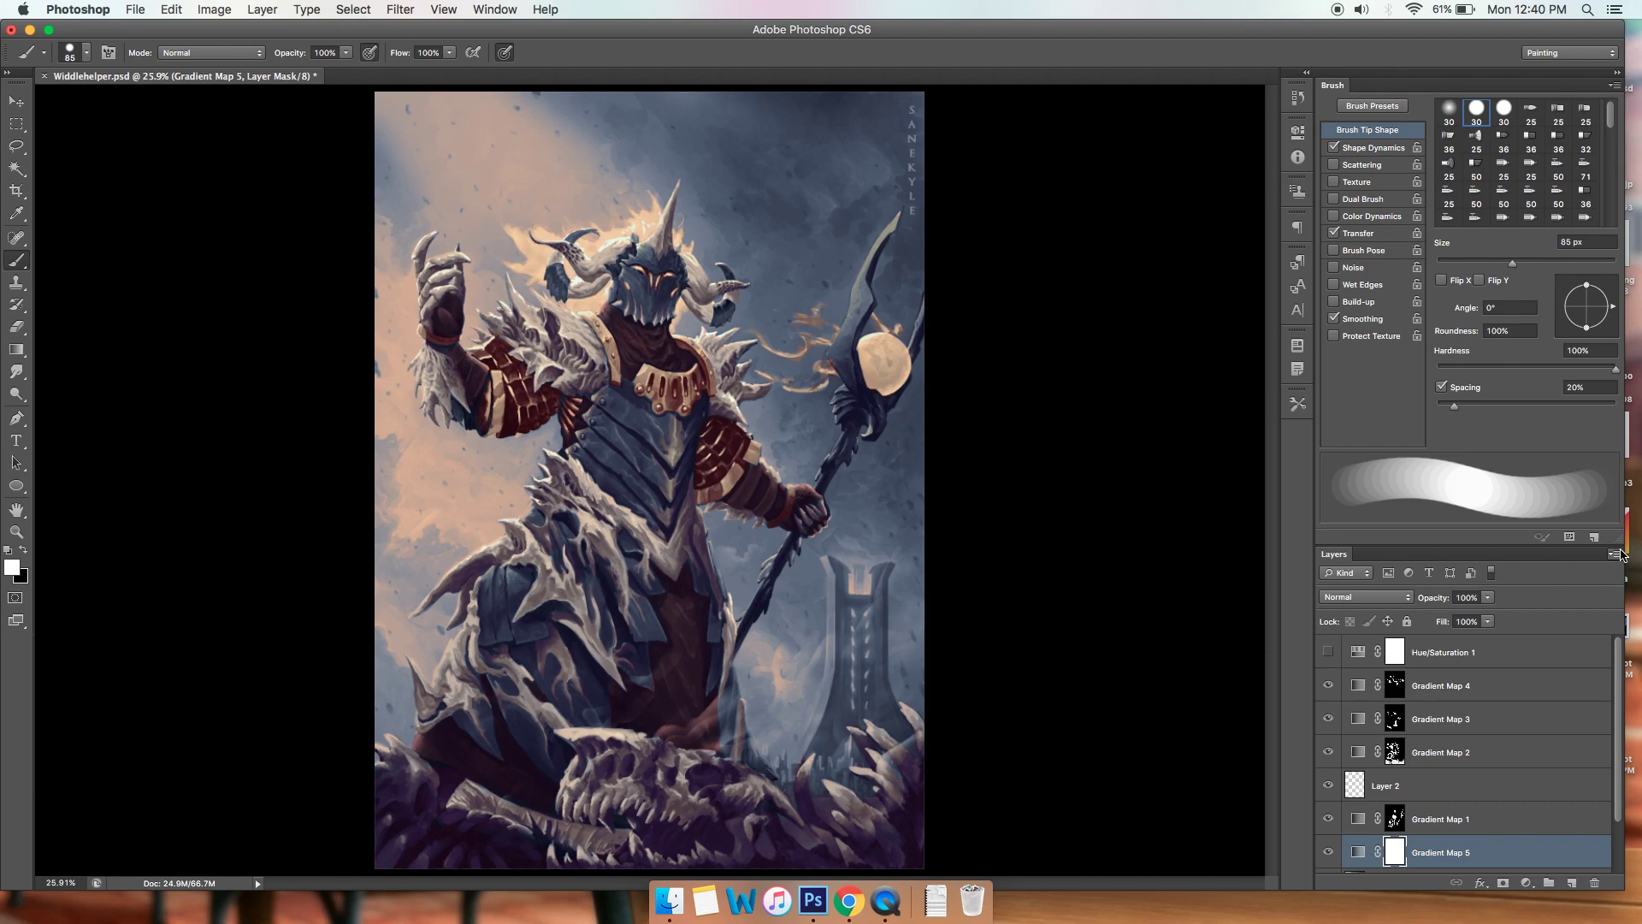
key("5")
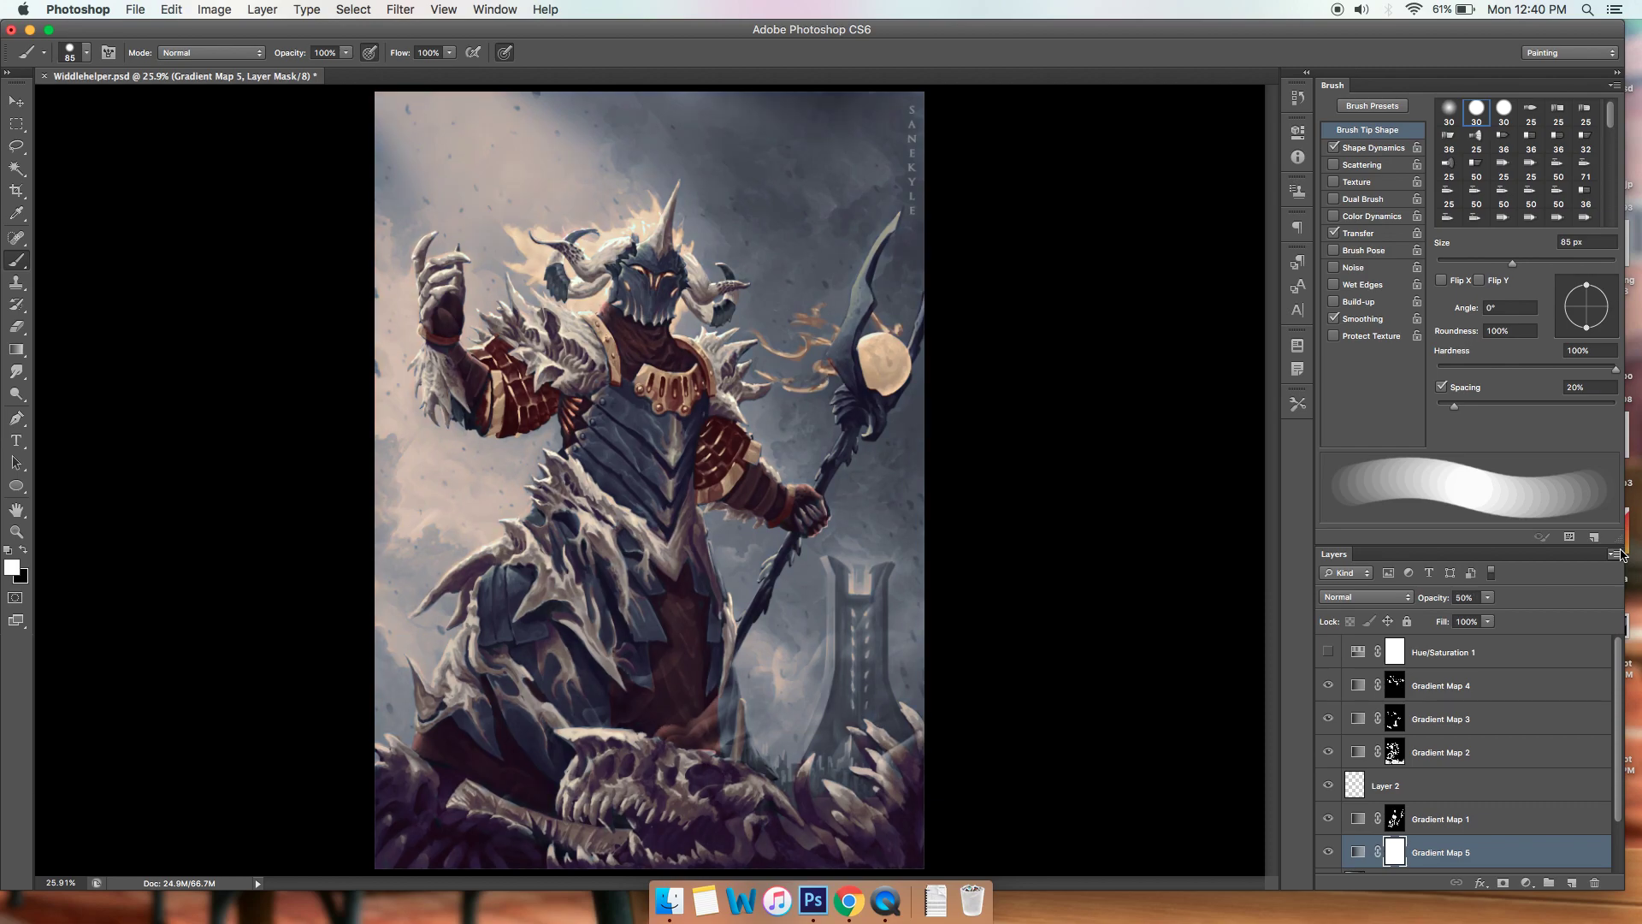
key("6")
key("3")
Compare Gradient Maps 1 and 4 on and off, then add Layer 3 above Gradient Map 4.
left_click(1328, 851)
left_click(1328, 852)
left_click(1328, 685)
left_click(1328, 685)
left_click(1467, 684)
left_click(1572, 882)
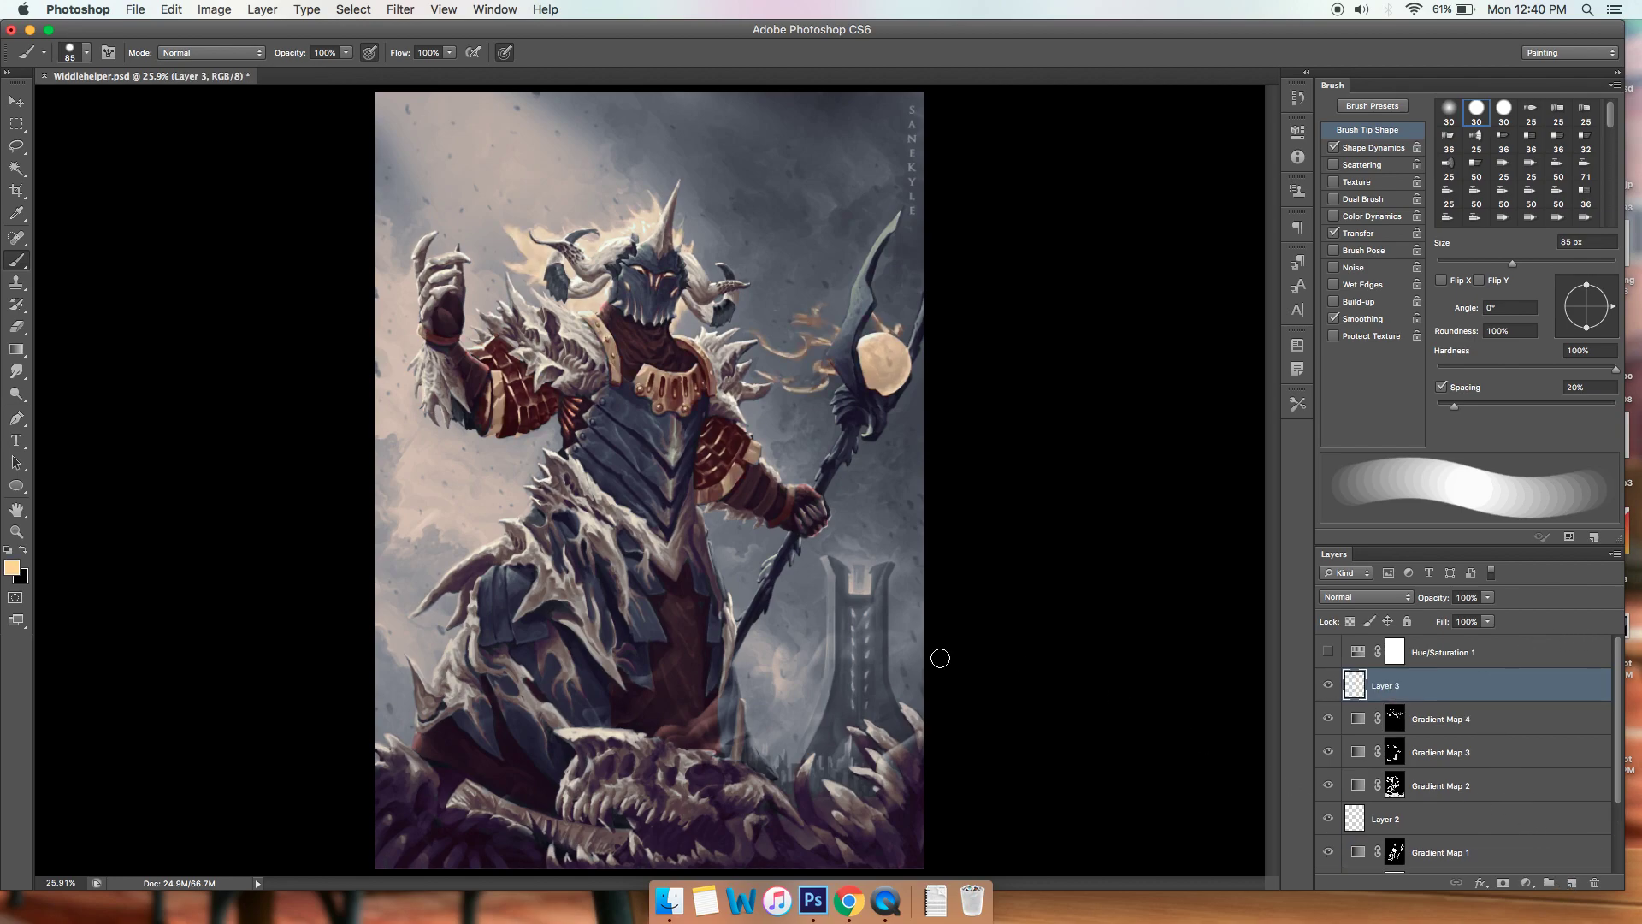
With an 18 px brush, paint blue-grey highlight strokes along the chest plate's V.
key("super+plus")
key("super+plus")
key("super+plus")
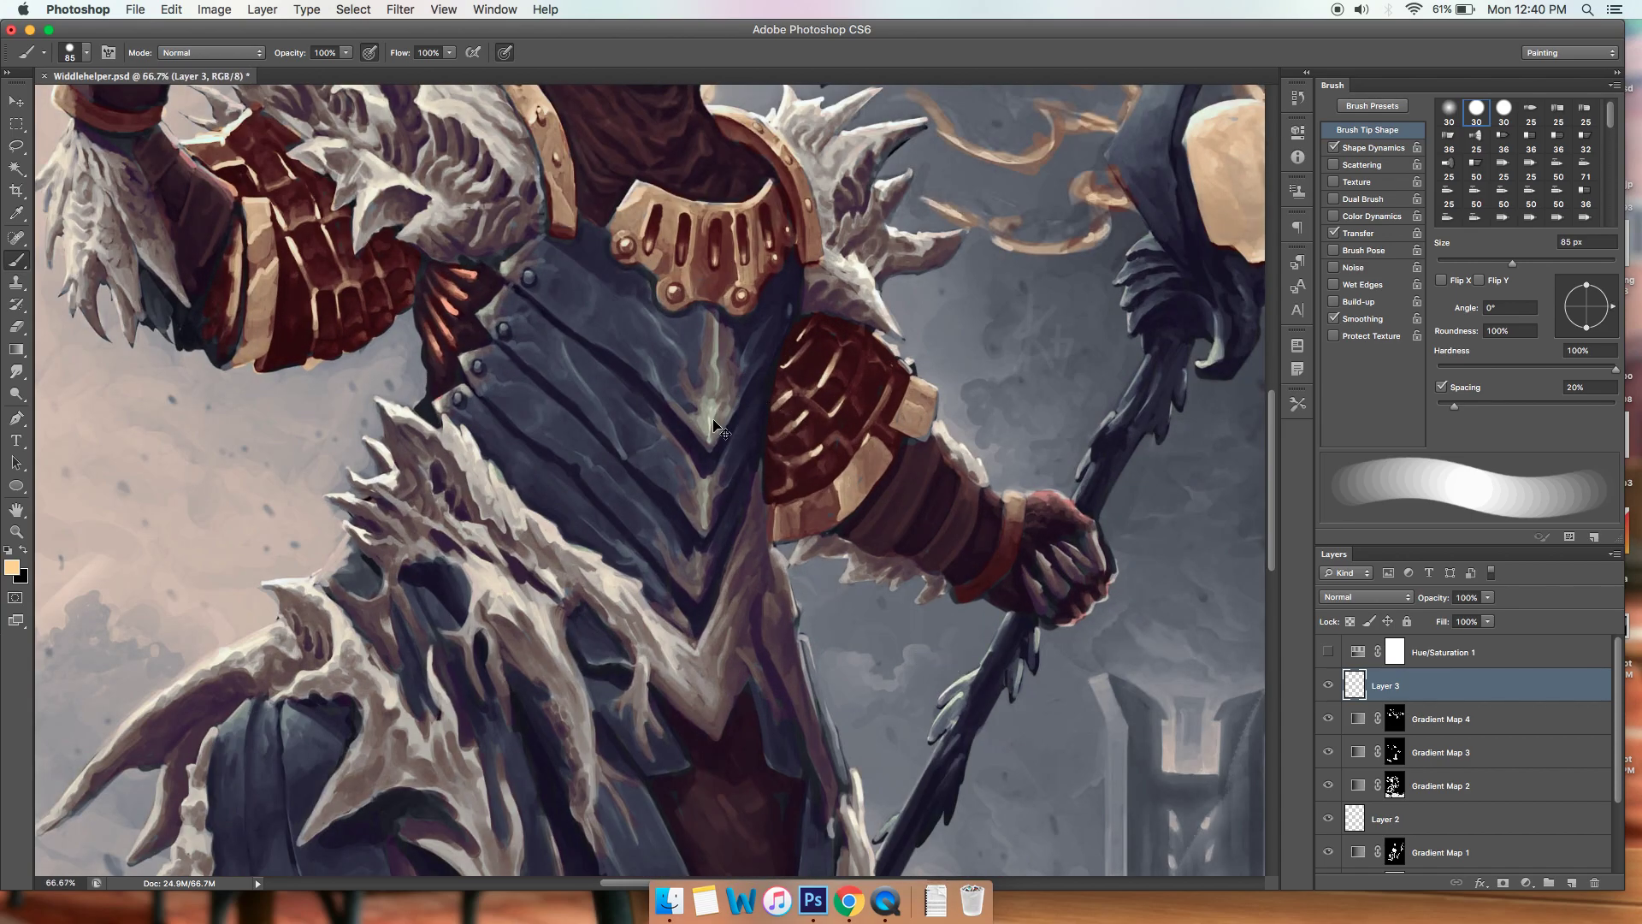
key("super+plus")
scroll(780, 337, "up", 3)
right_click(819, 320)
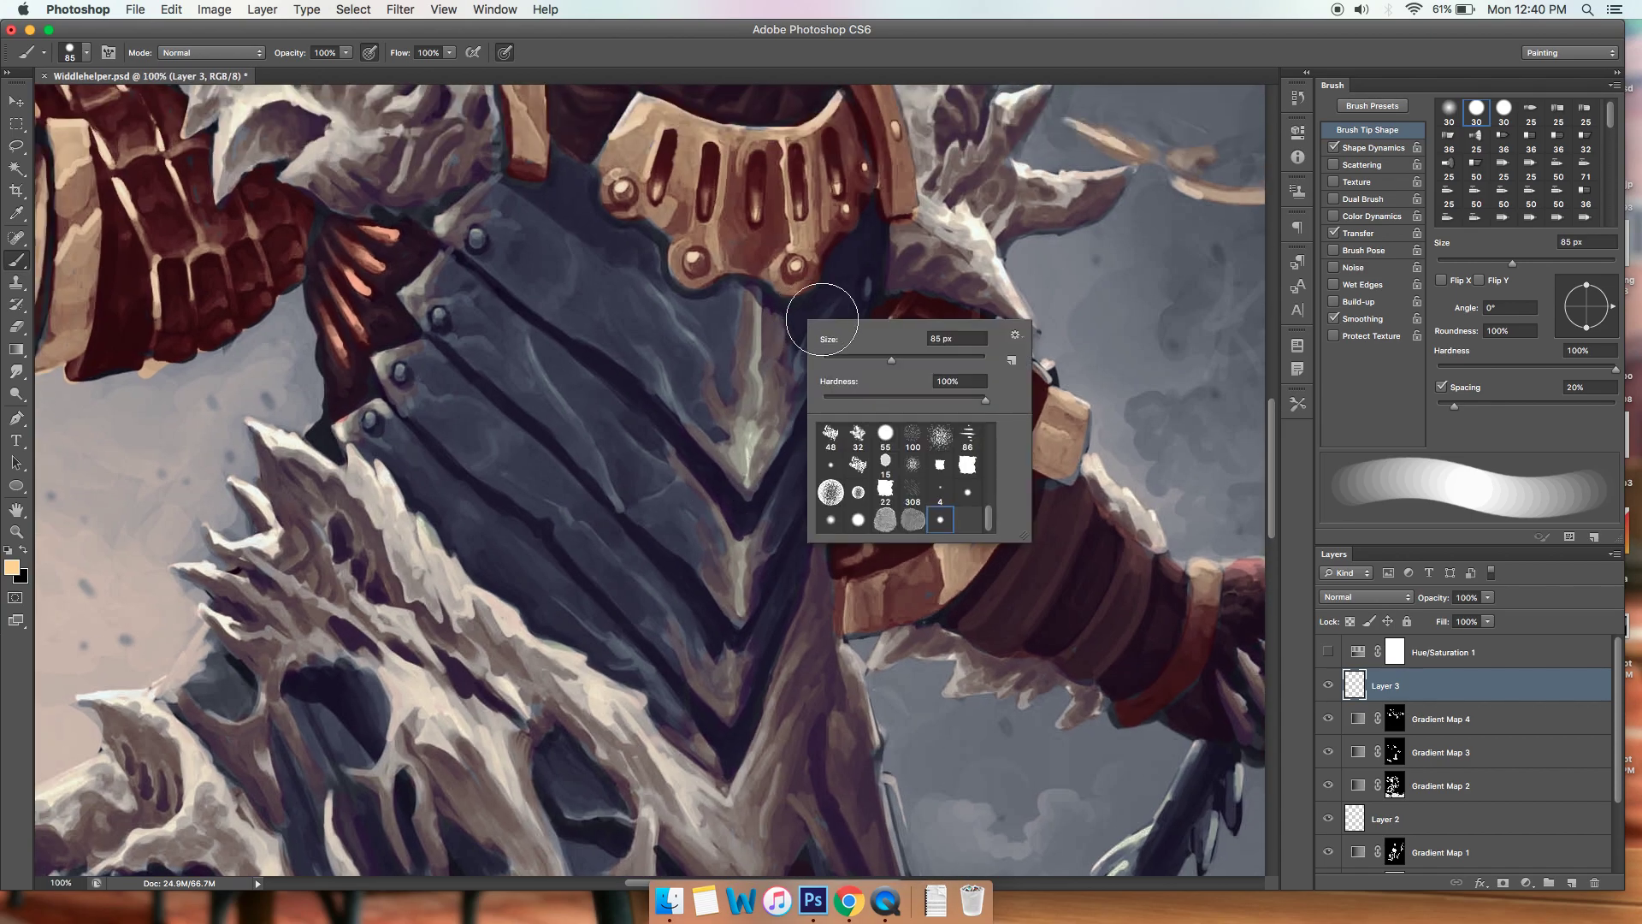
type("18")
left_click(706, 388, "alt")
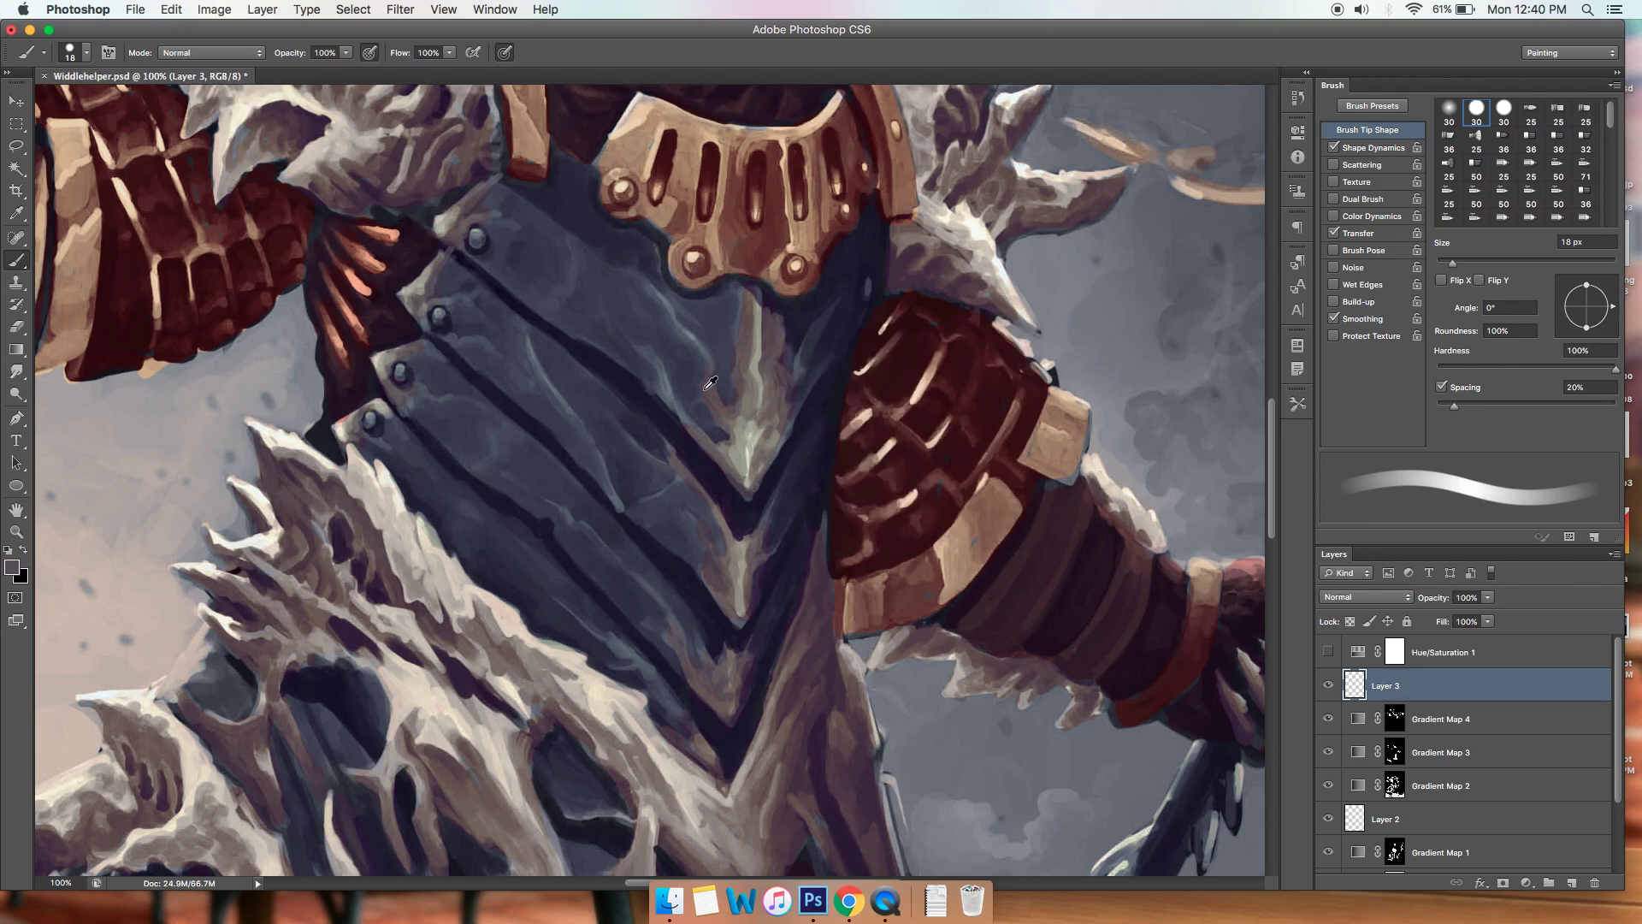
left_click_drag(696, 350, 655, 274)
left_click_drag(714, 423, 650, 321)
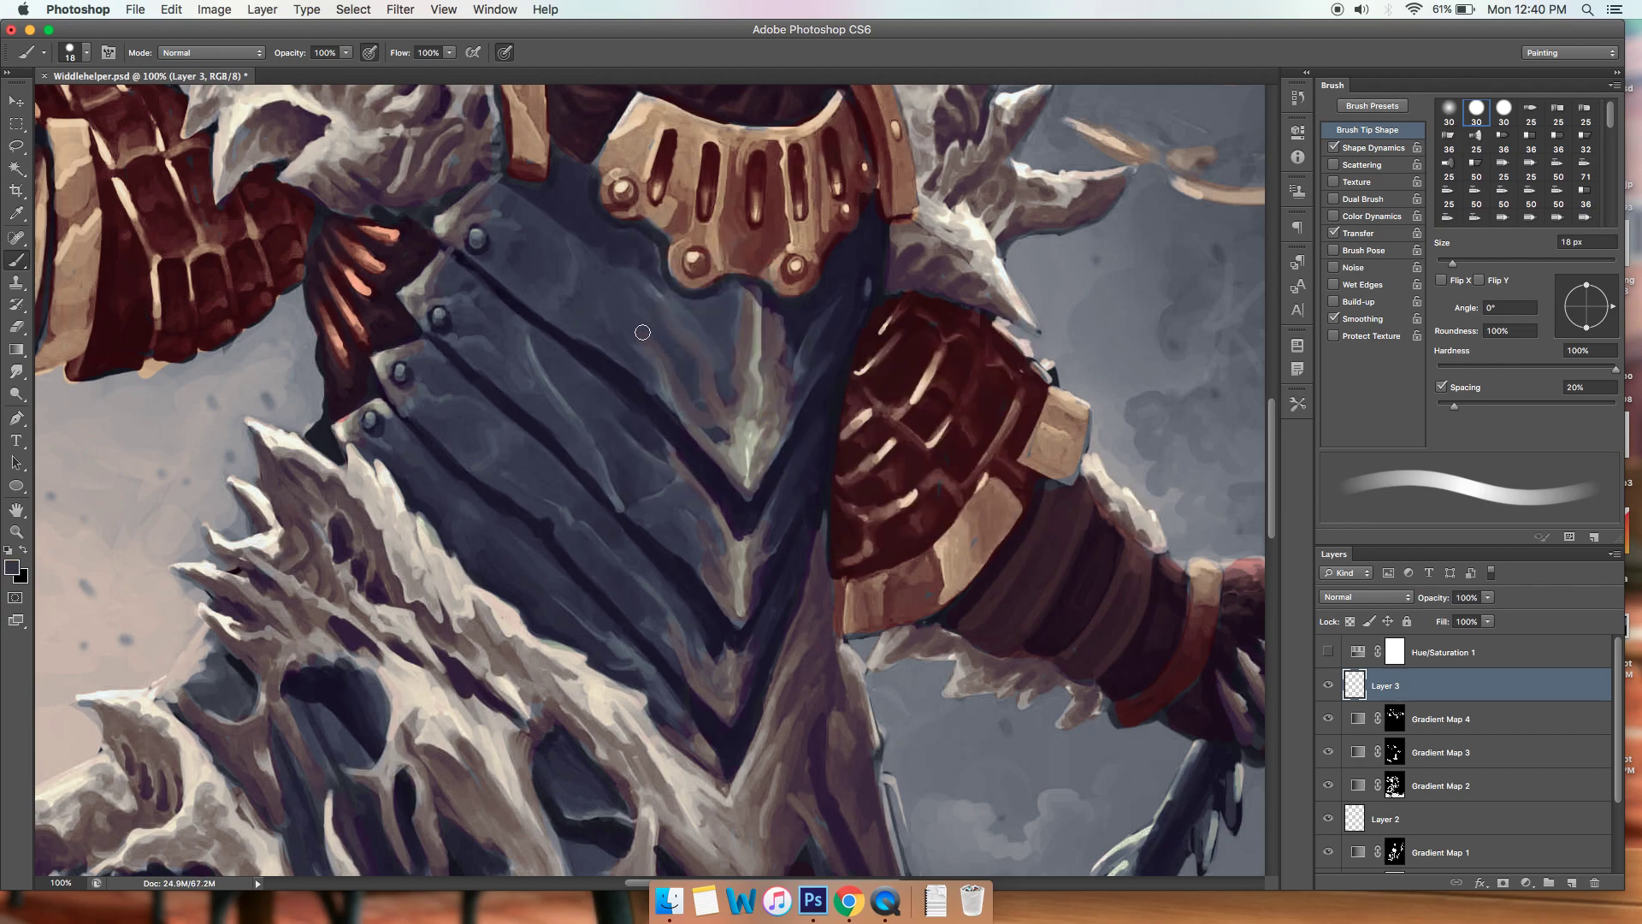
key("super+z")
key("super+z")
left_click(737, 349, "alt")
left_click_drag(785, 318, 795, 382)
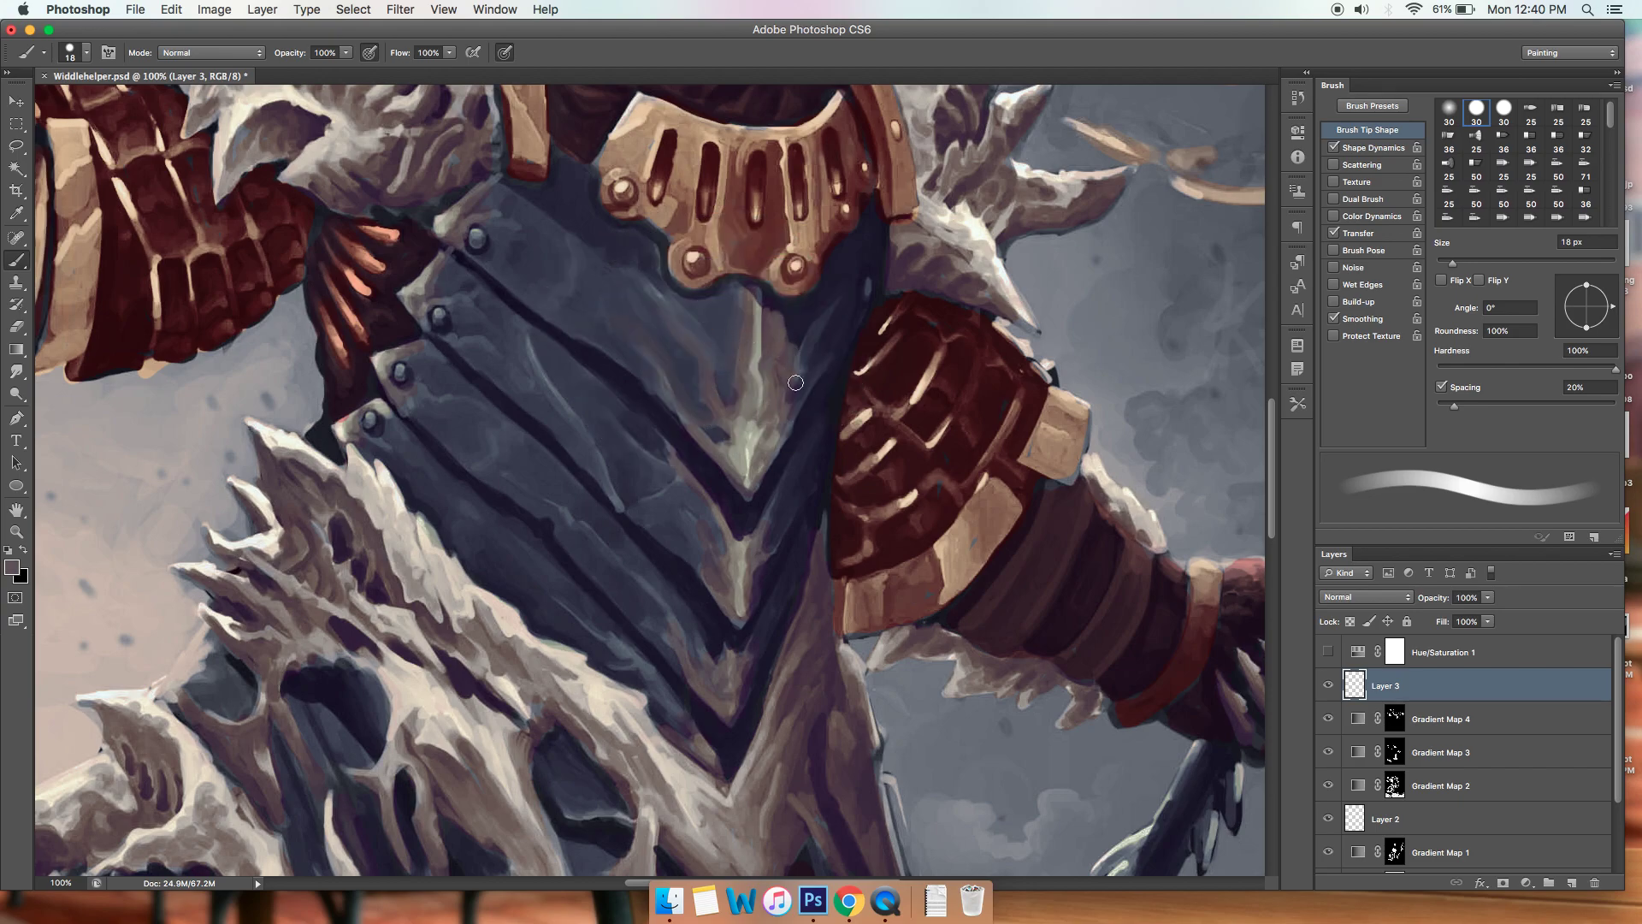
scroll(795, 383, "up", 10)
Paint a thin 3 px tan highlight along the collar's top edge.
left_click(894, 488, "alt")
right_click(958, 494)
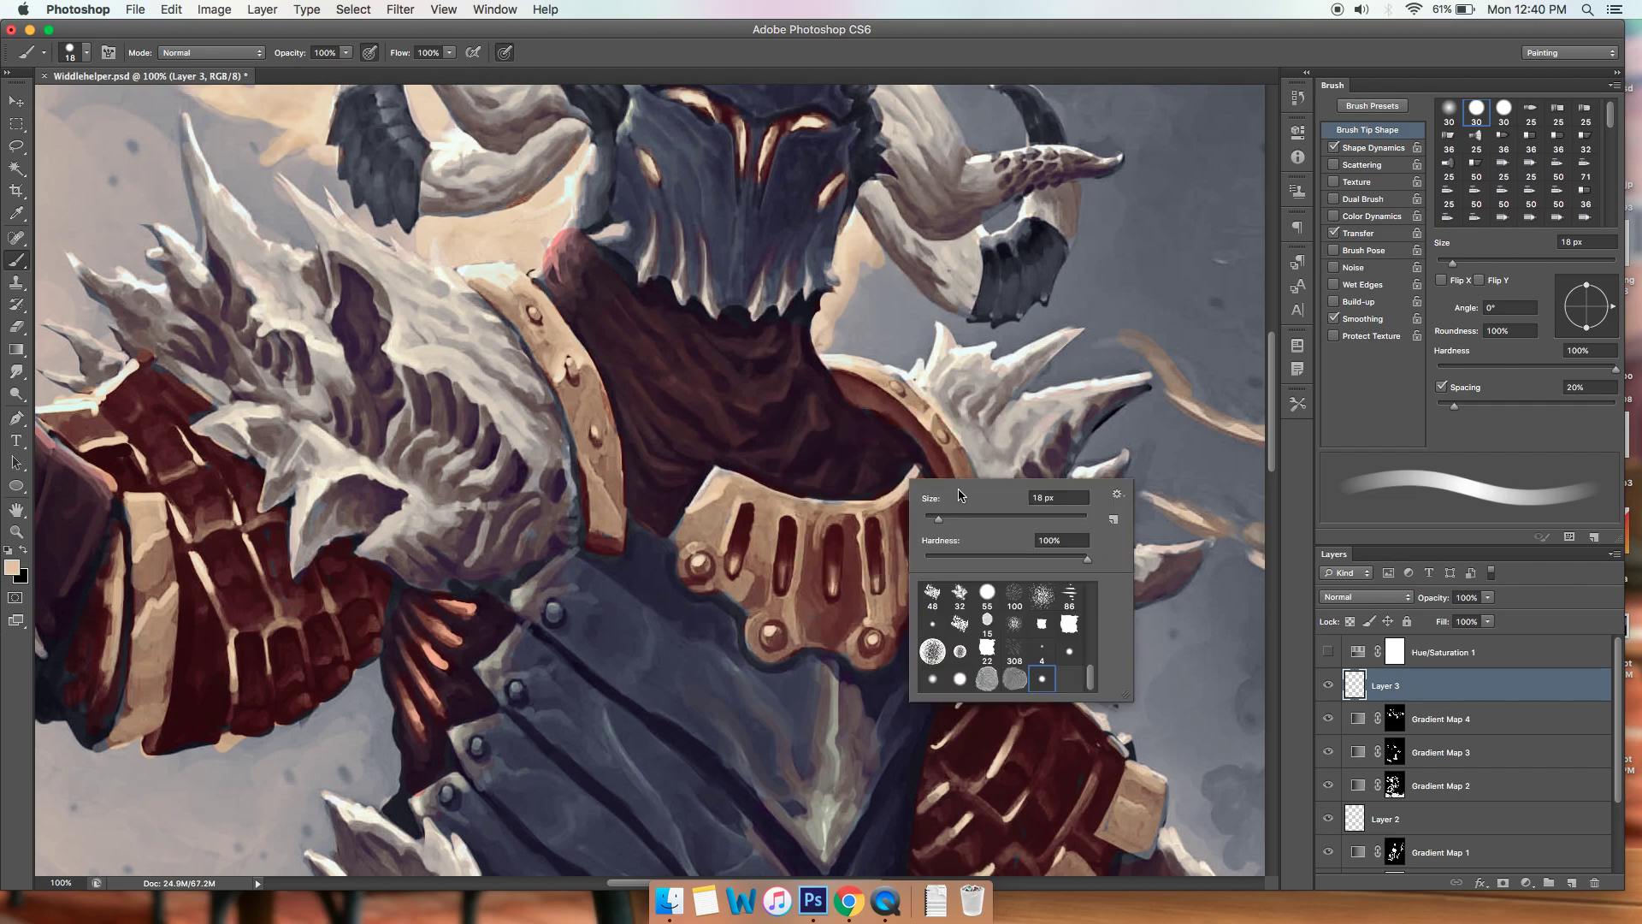
left_click_drag(939, 518, 926, 519)
key("Return")
mouse_move(720, 470)
left_mouse_down()
mouse_move(805, 503)
mouse_move(864, 503)
mouse_move(786, 504)
mouse_move(753, 484)
left_mouse_up()
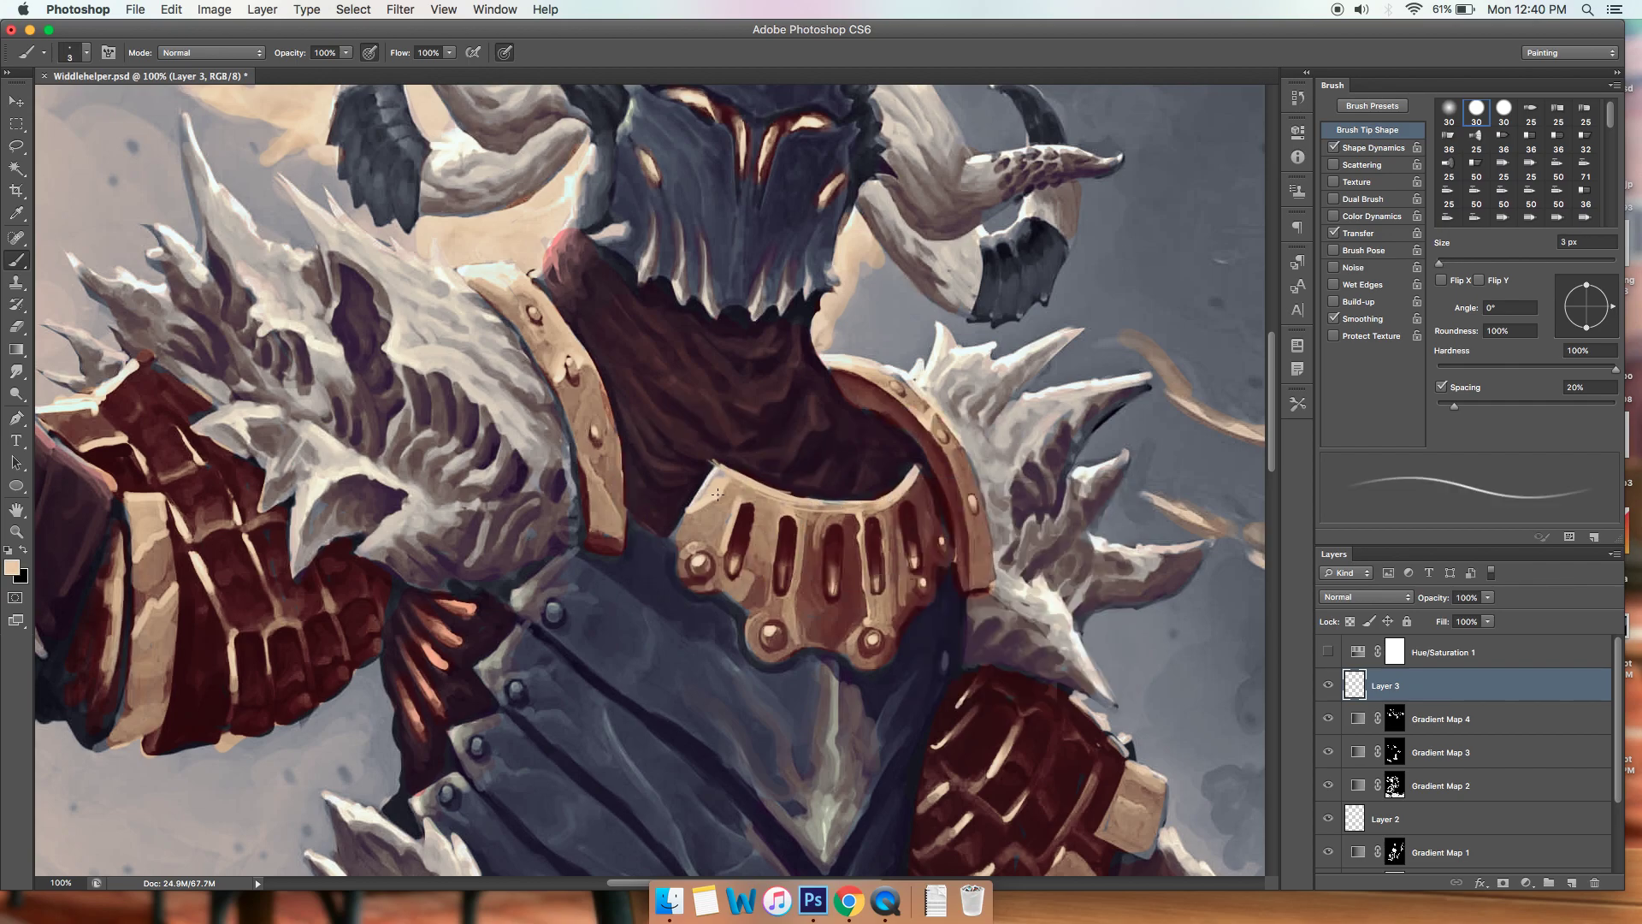
Set the brush to 21 px, sample a darker tan, and pan up to the helmet.
right_click(718, 494)
type("21")
key("Return")
left_click(686, 522, "alt")
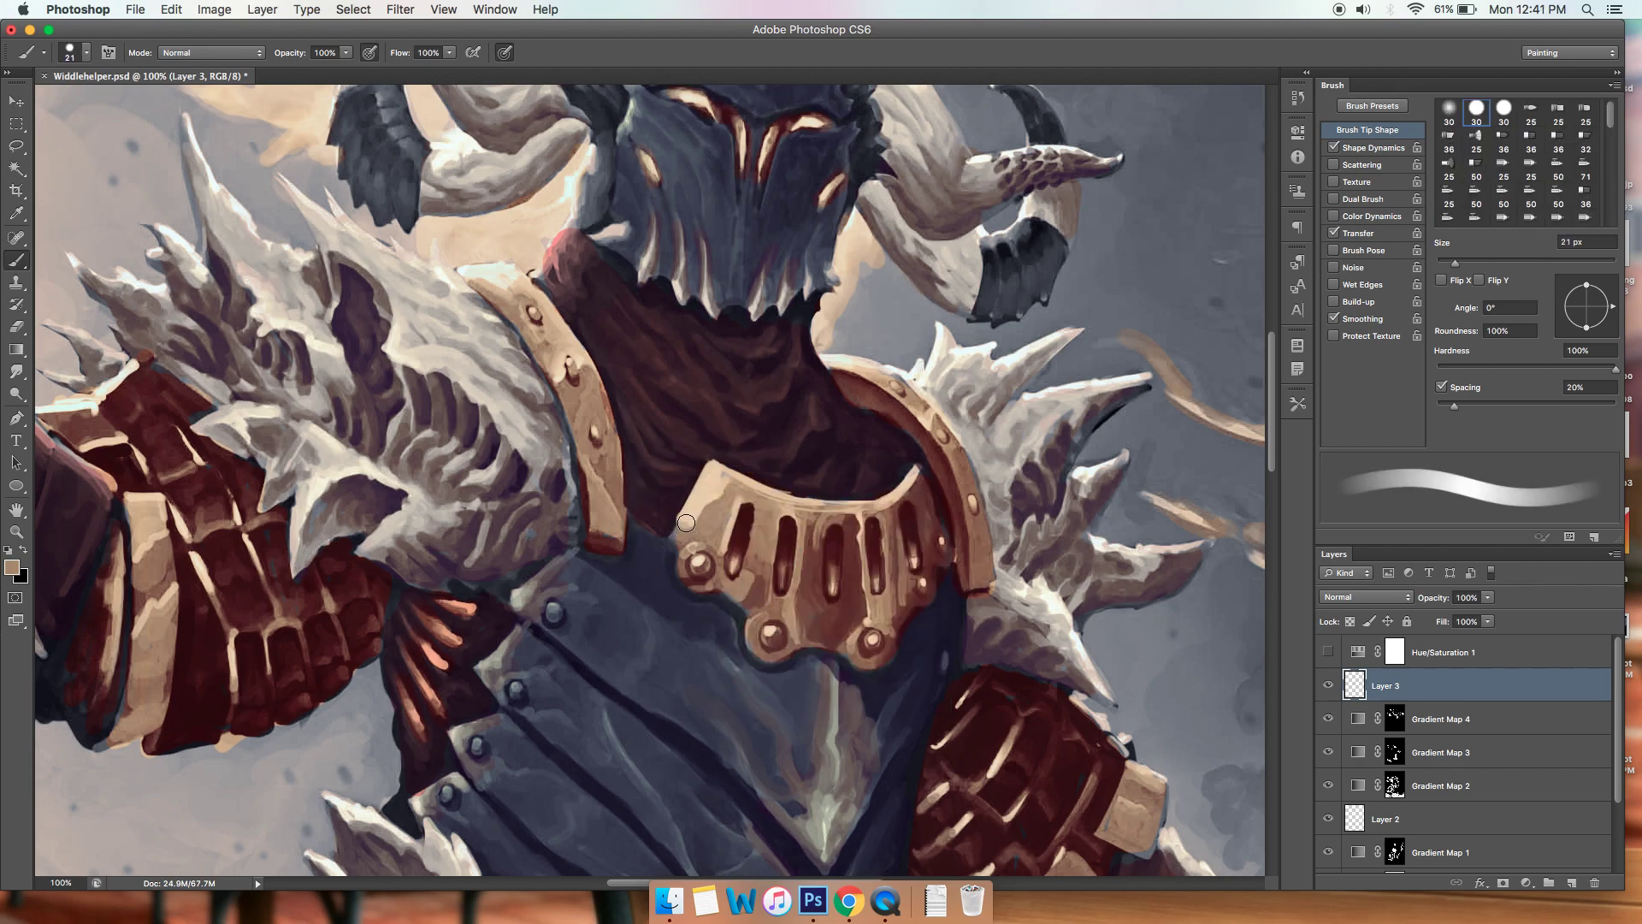
mouse_move(1020, 545)
left_mouse_down()
mouse_move(1112, 774)
mouse_move(1120, 855)
left_mouse_up()
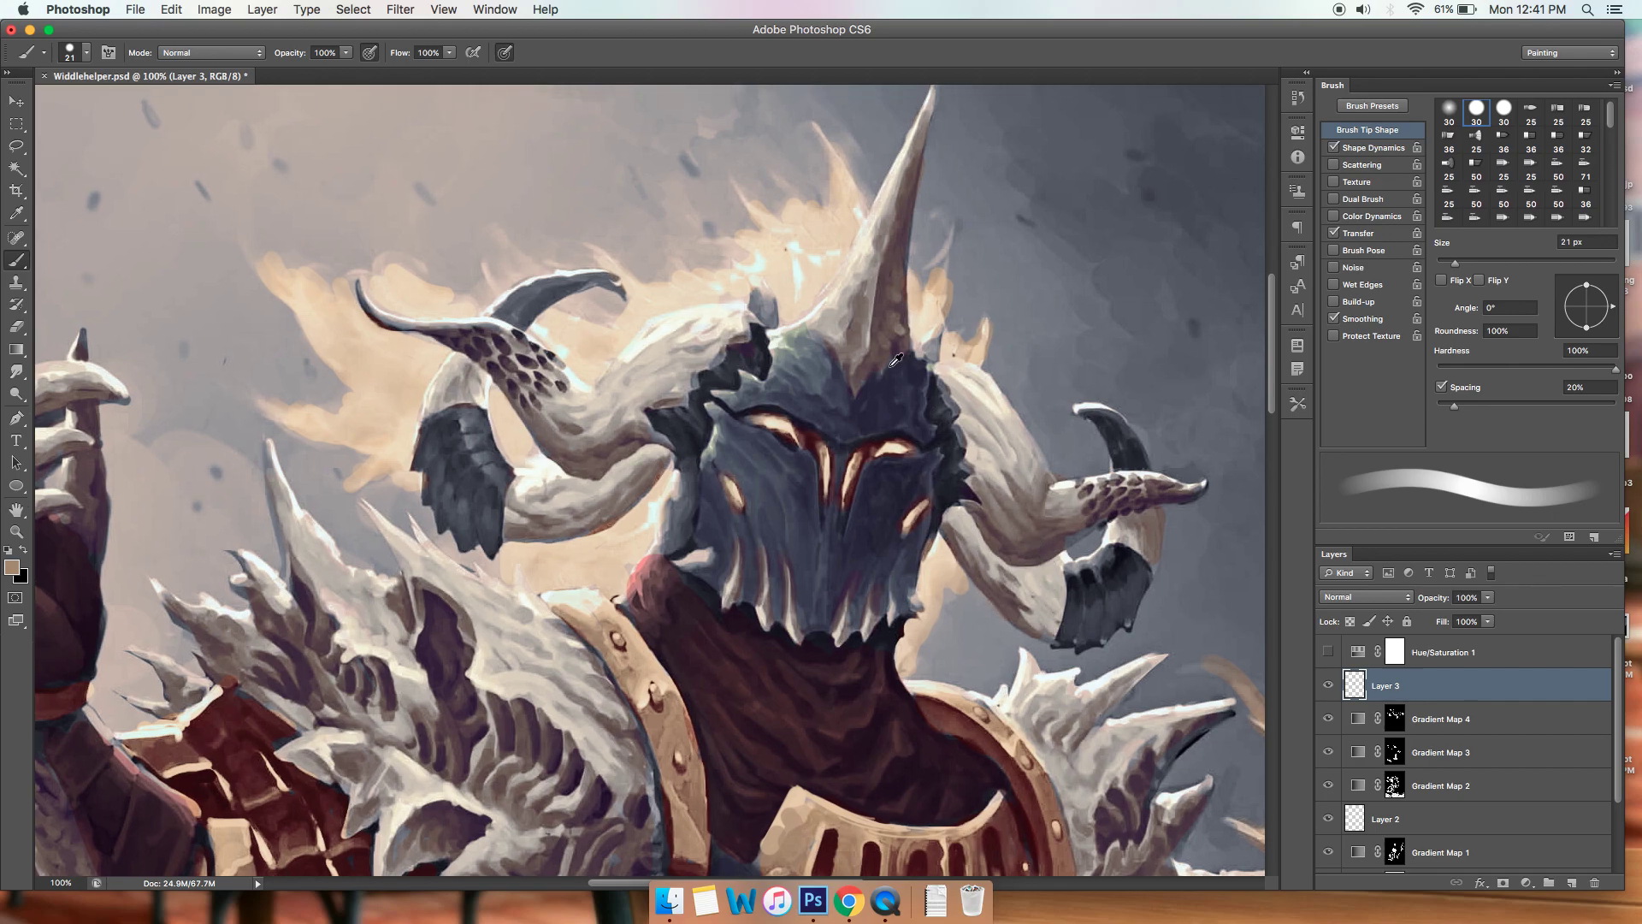
Dab small 5 px grey highlights on the helmet, then fit the painting on screen.
left_click(895, 360, "alt")
right_click(896, 360)
type("5")
key("Return")
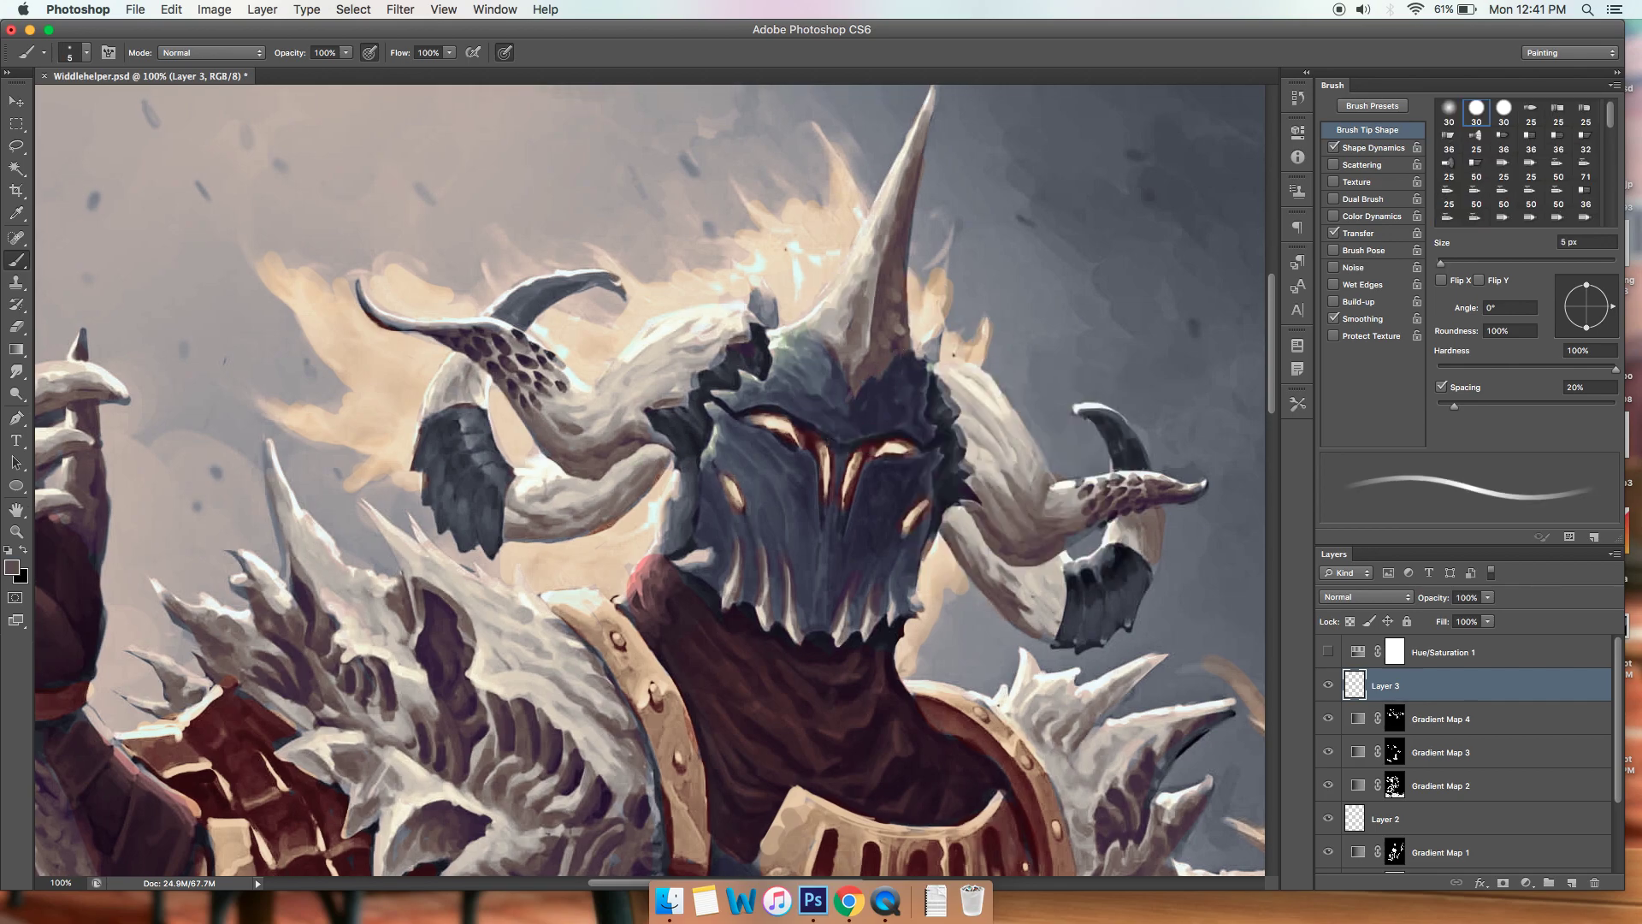
mouse_move(894, 366)
left_mouse_down()
mouse_move(903, 354)
mouse_move(851, 344)
mouse_move(849, 363)
left_mouse_up()
left_click(817, 340, "alt")
left_click(847, 350, "alt")
left_click(861, 366, "alt")
left_click(864, 366, "alt")
scroll(908, 351, "down", 3)
key("super+0")
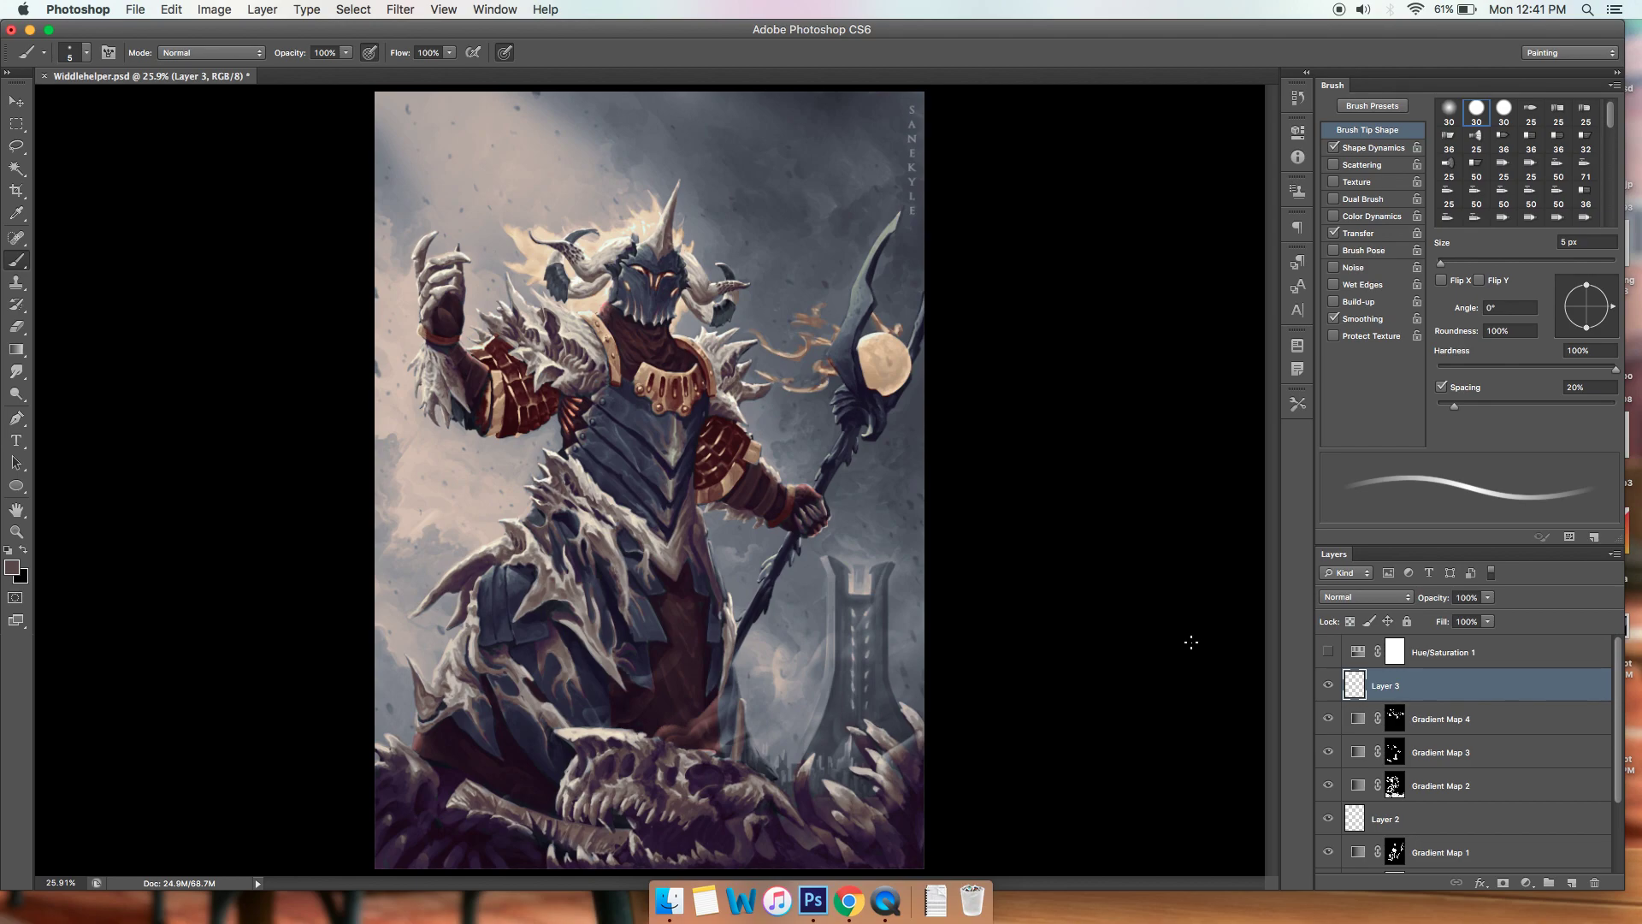
Toggle Hue/Saturation 1 on and off to compare its effect, leaving it hidden.
key("super+equal")
left_click(1459, 657)
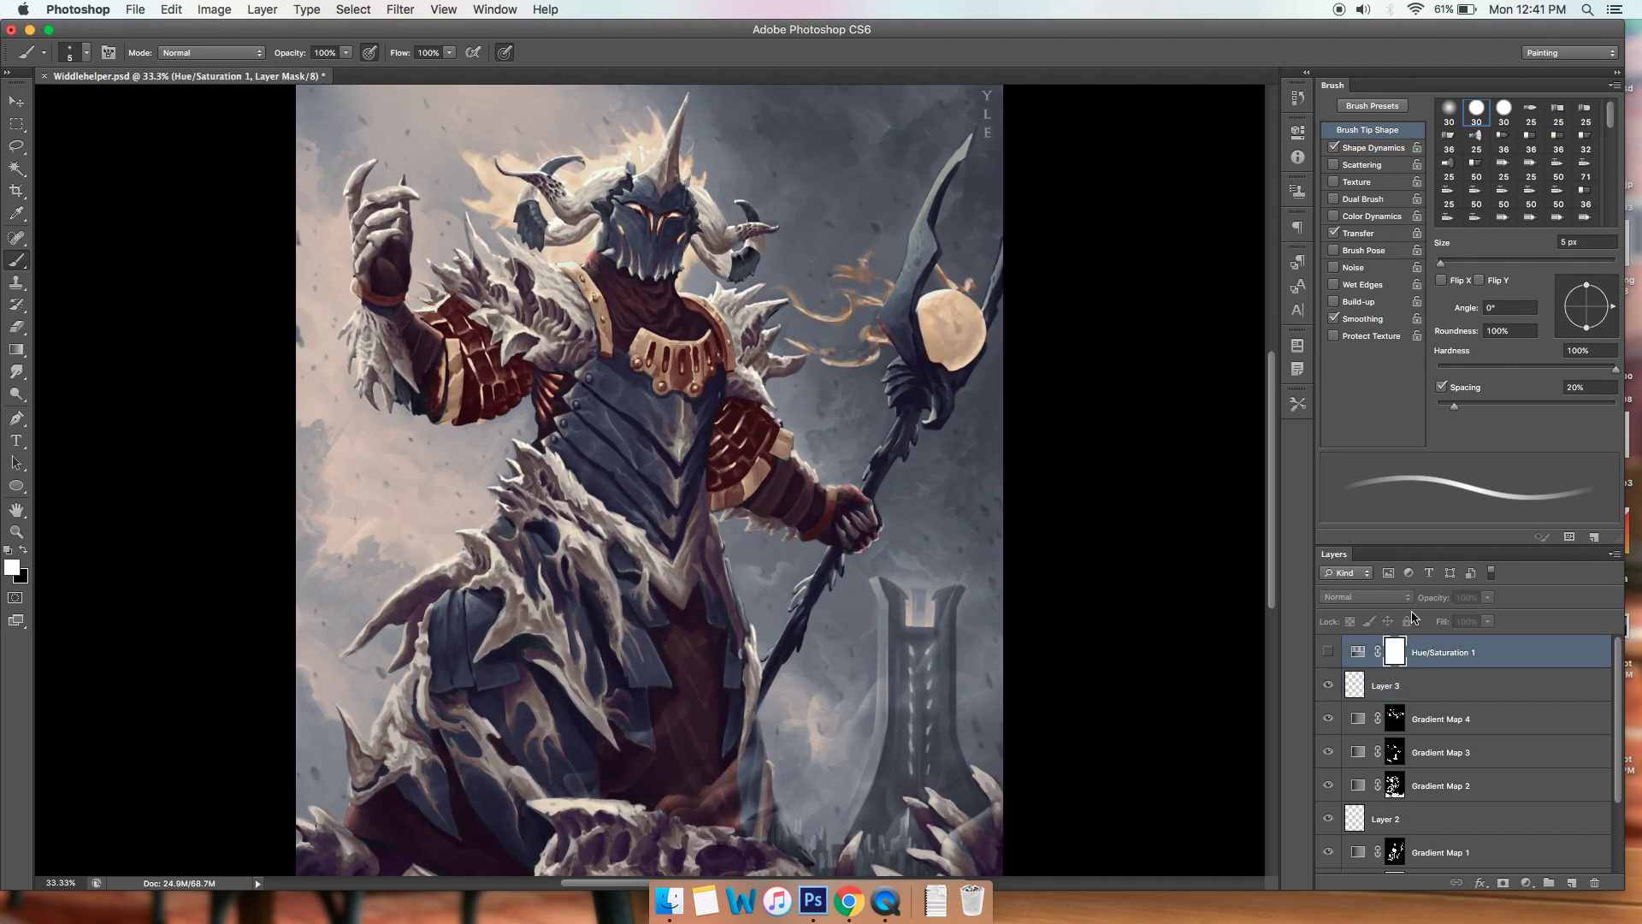
left_click_drag(977, 626, 986, 683)
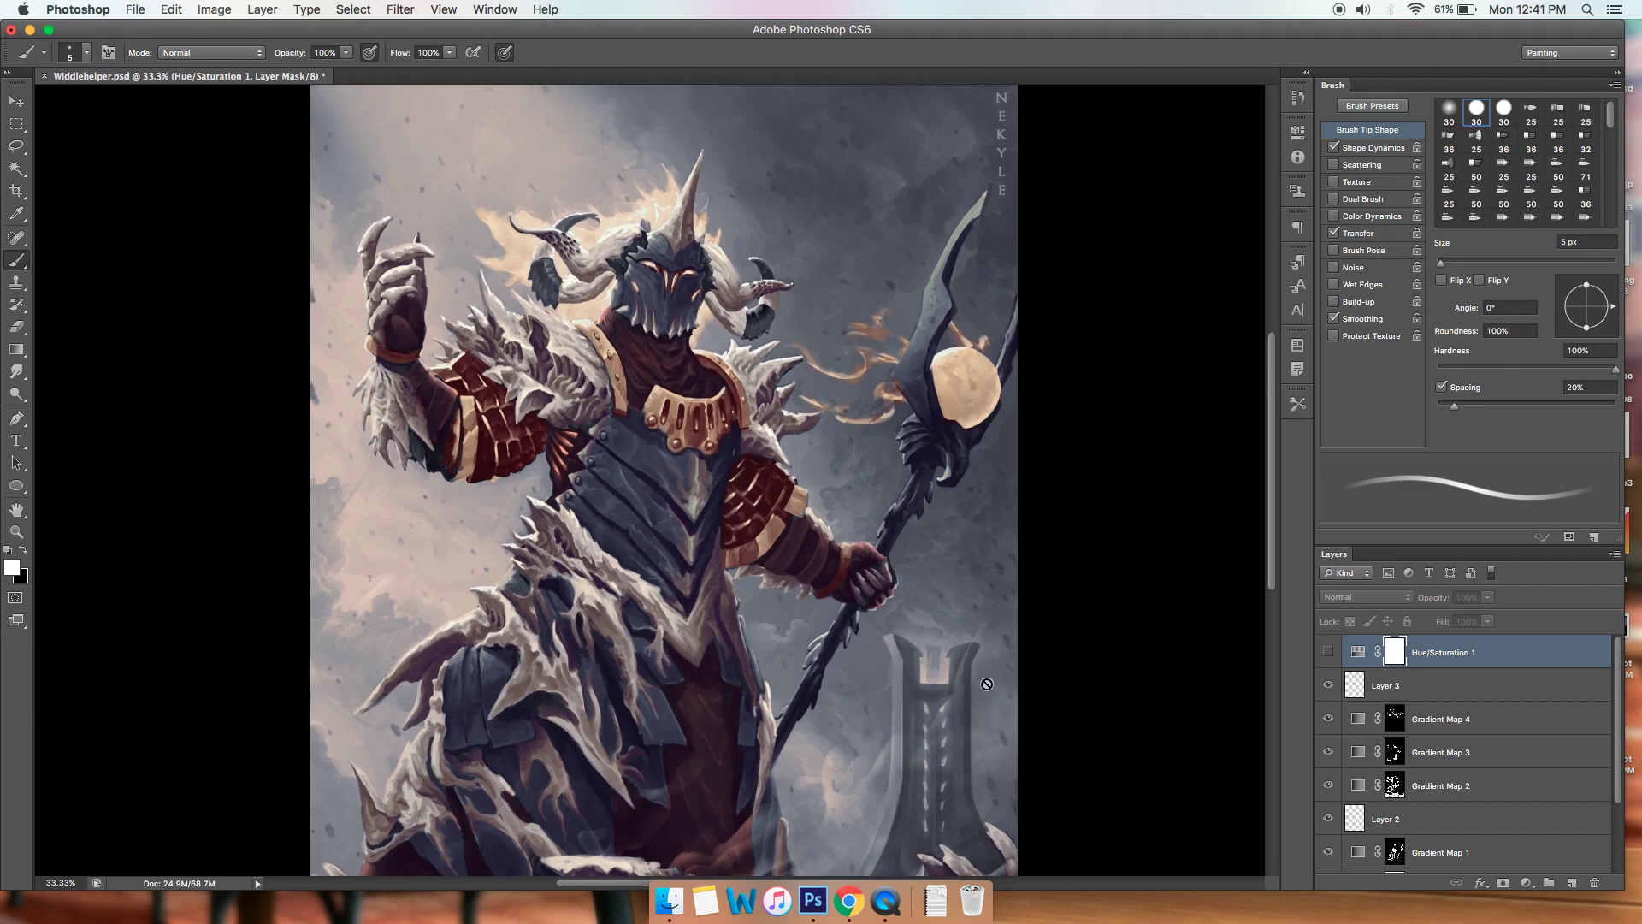
left_click(1329, 652)
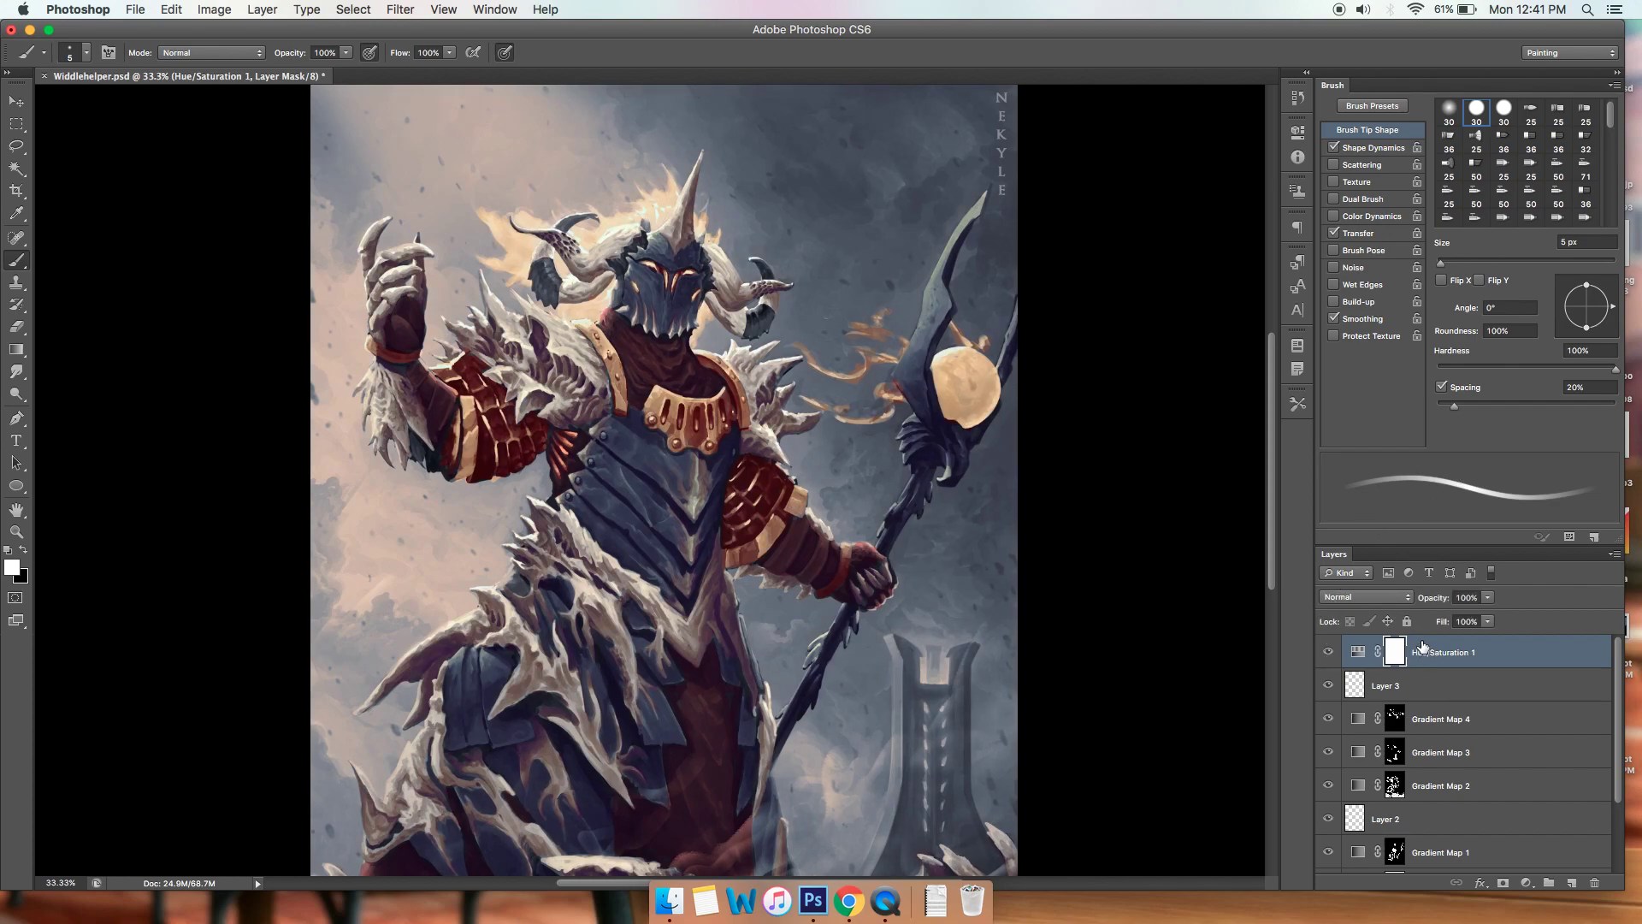
left_click(1328, 652)
left_click(1328, 651)
left_click(1328, 651)
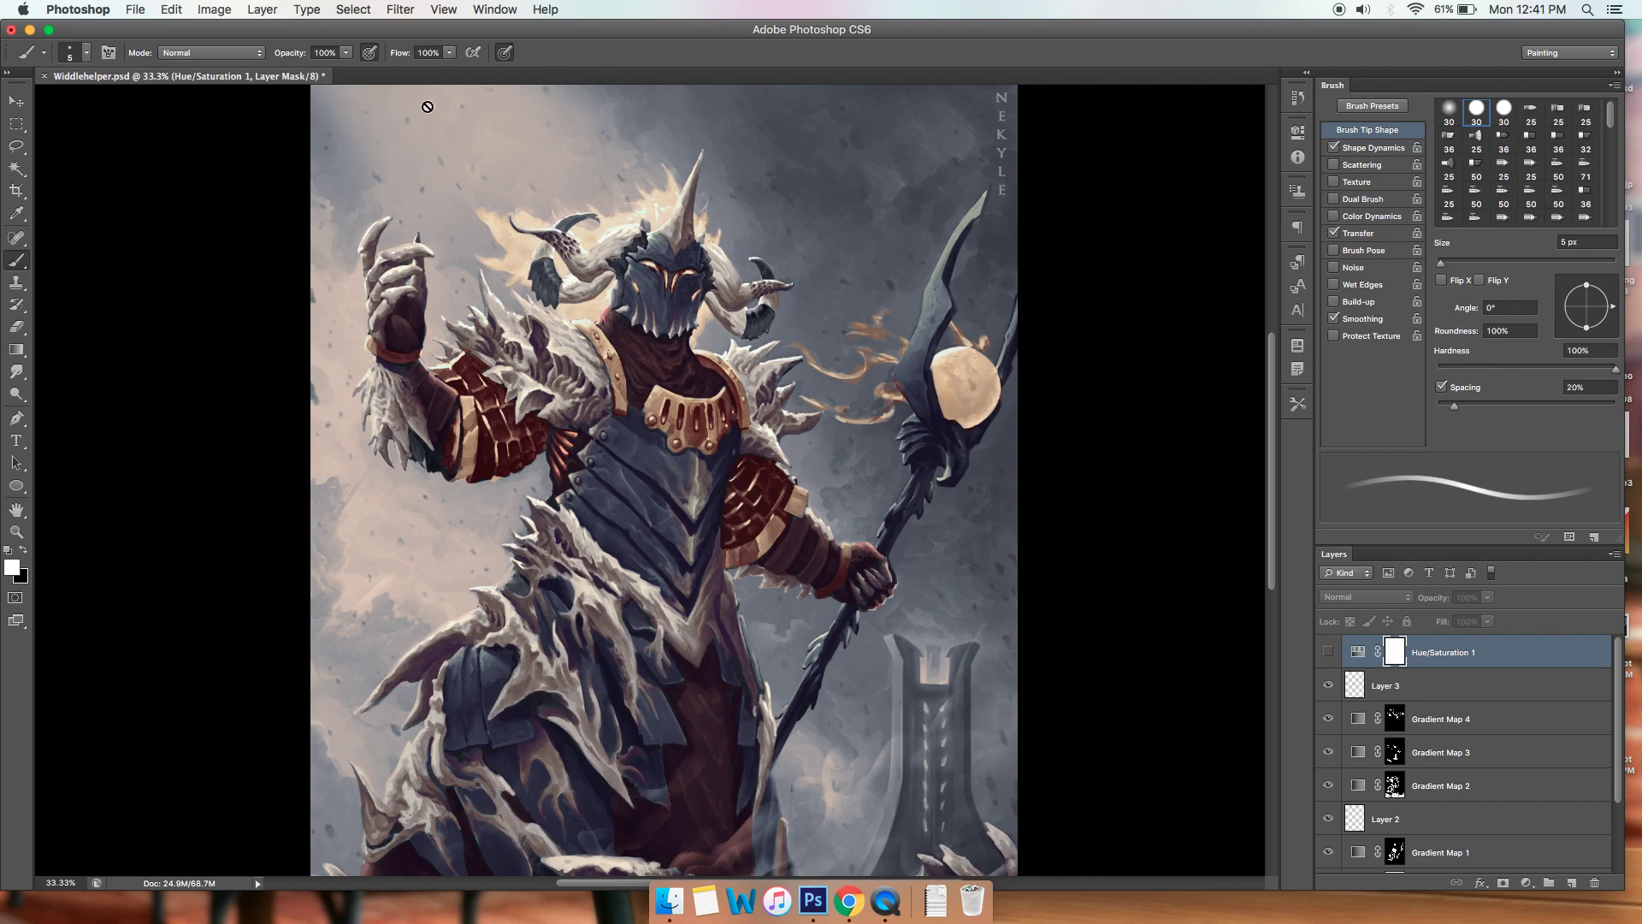
Add a new Hue/Saturation adjustment with Saturation 25 and keep Hue/Saturation 1 hidden.
left_click(1525, 882)
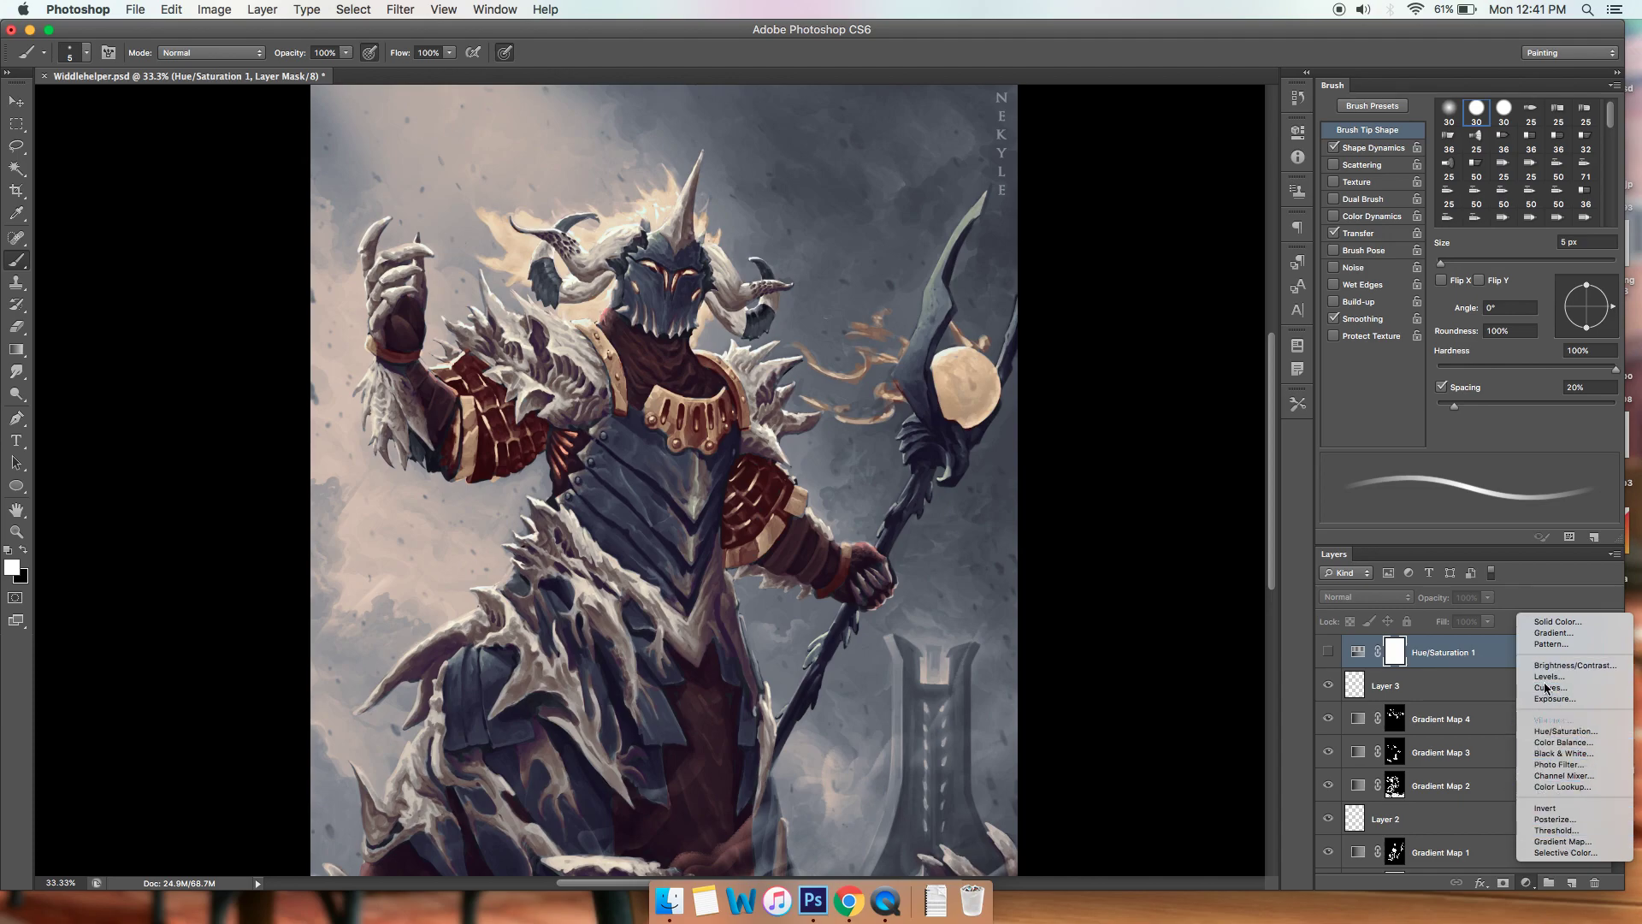
key("Escape")
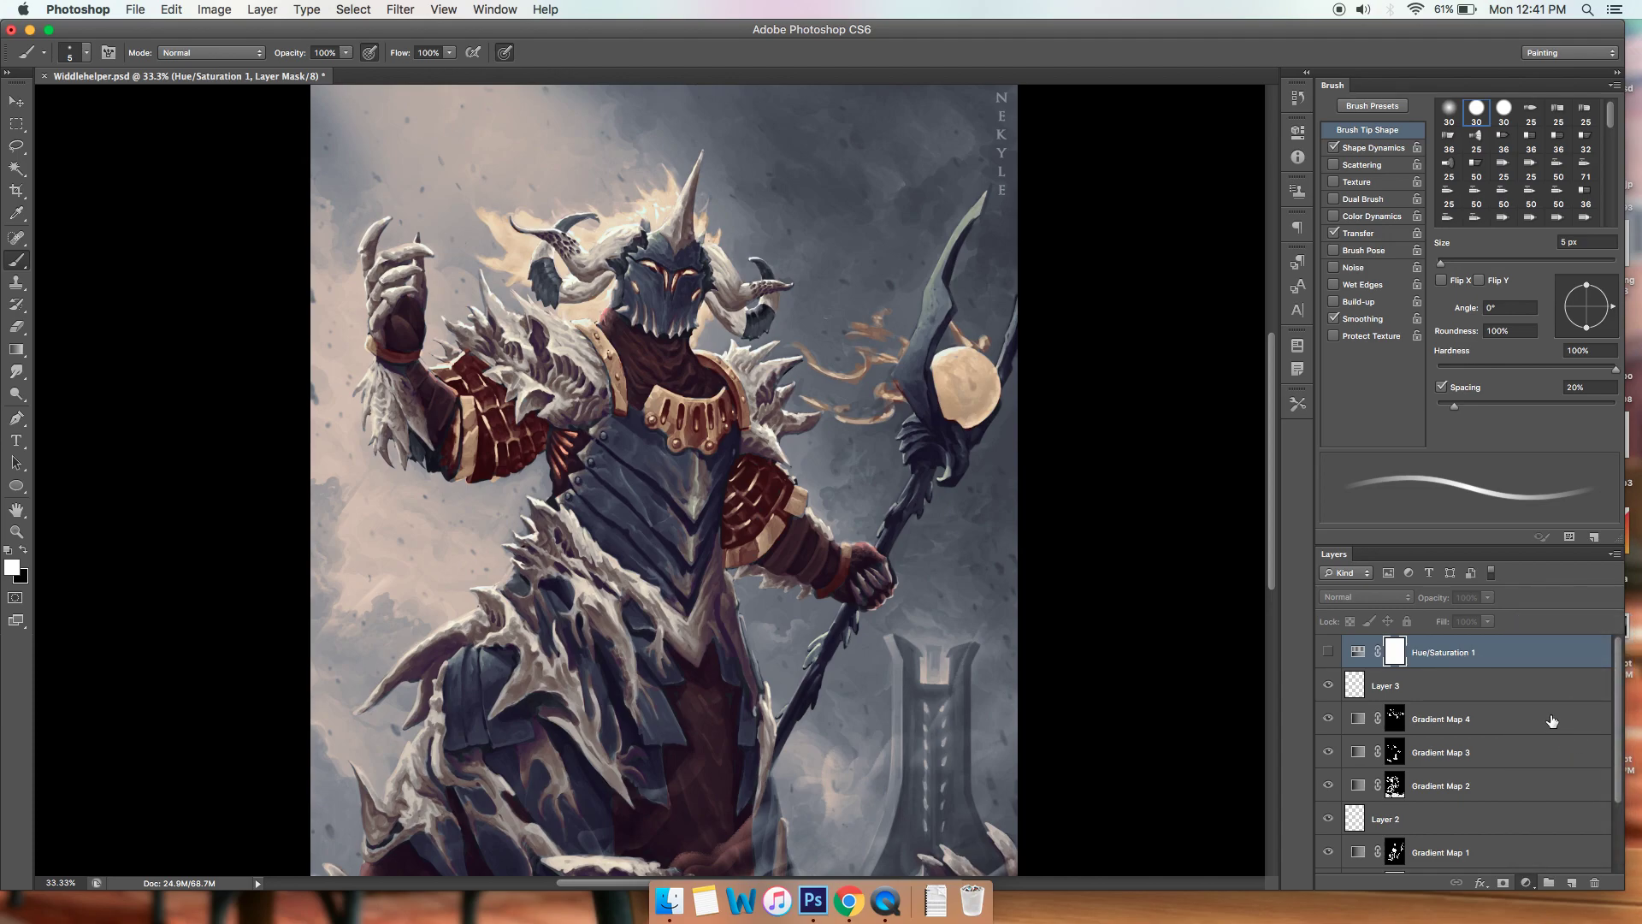
key("Tab")
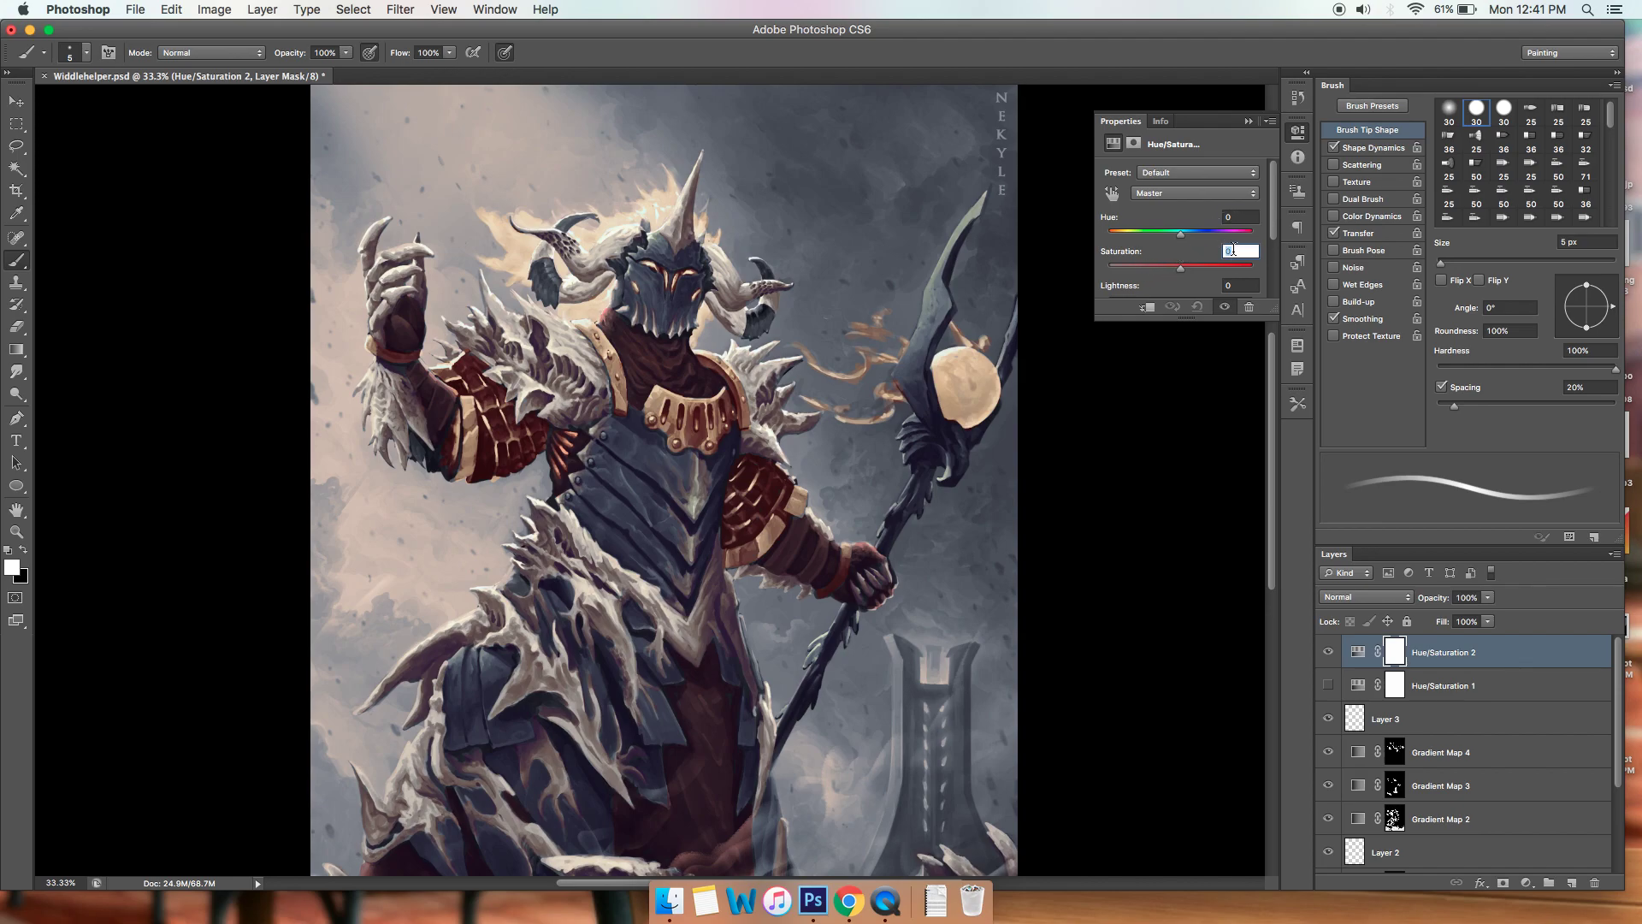
type("25")
left_click(1249, 122)
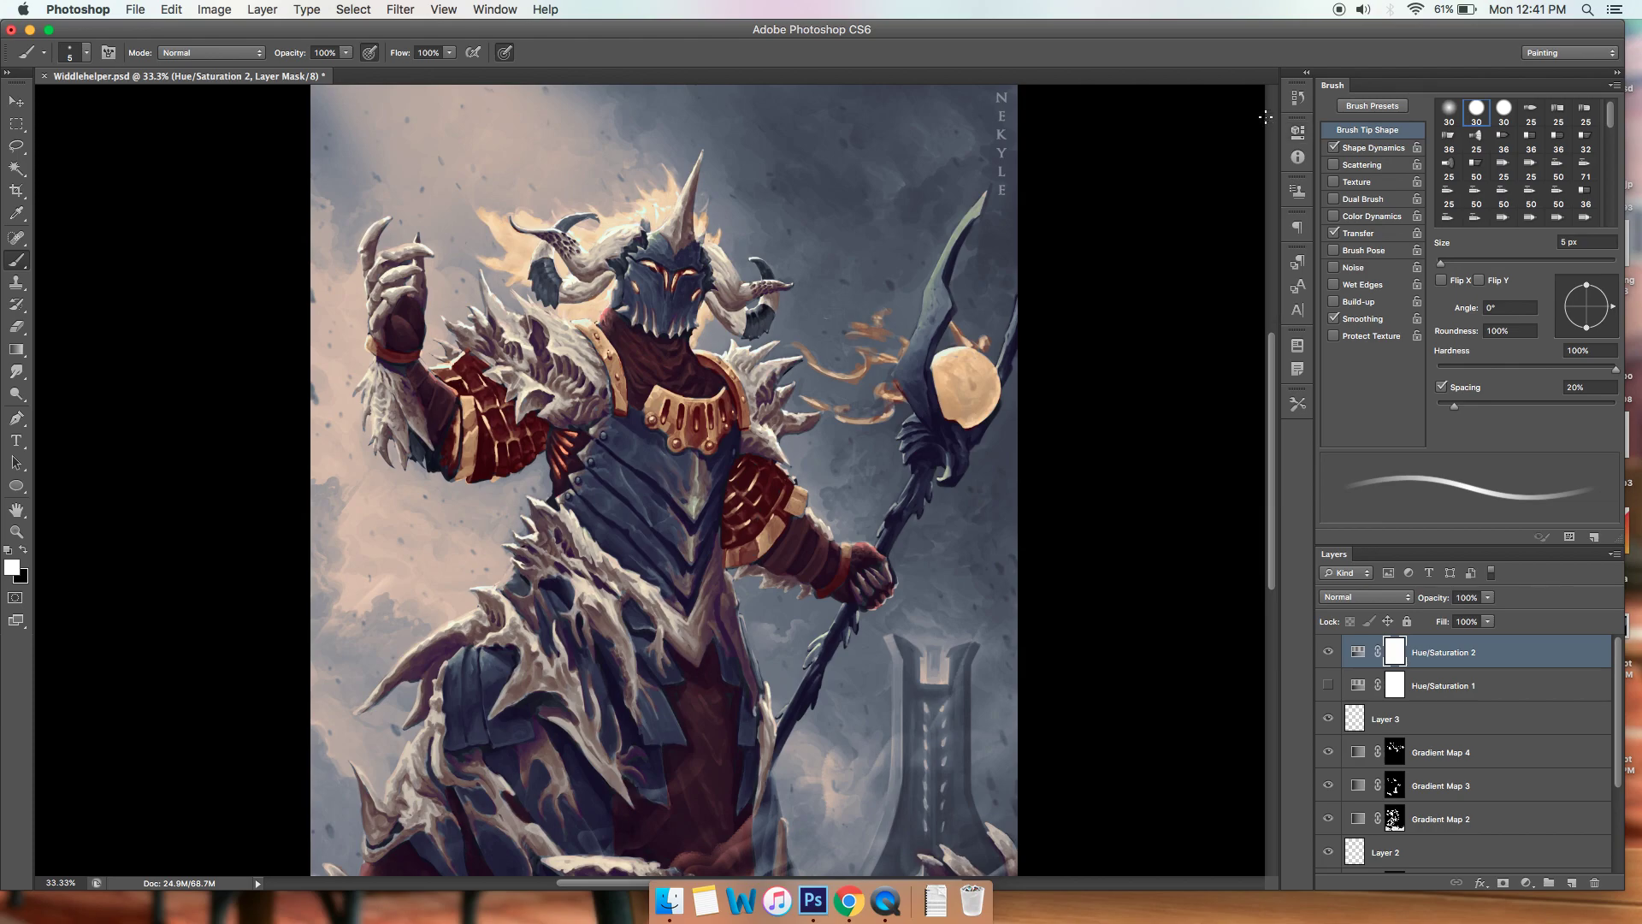
left_click(1329, 685)
scroll(1108, 751, "down", 2)
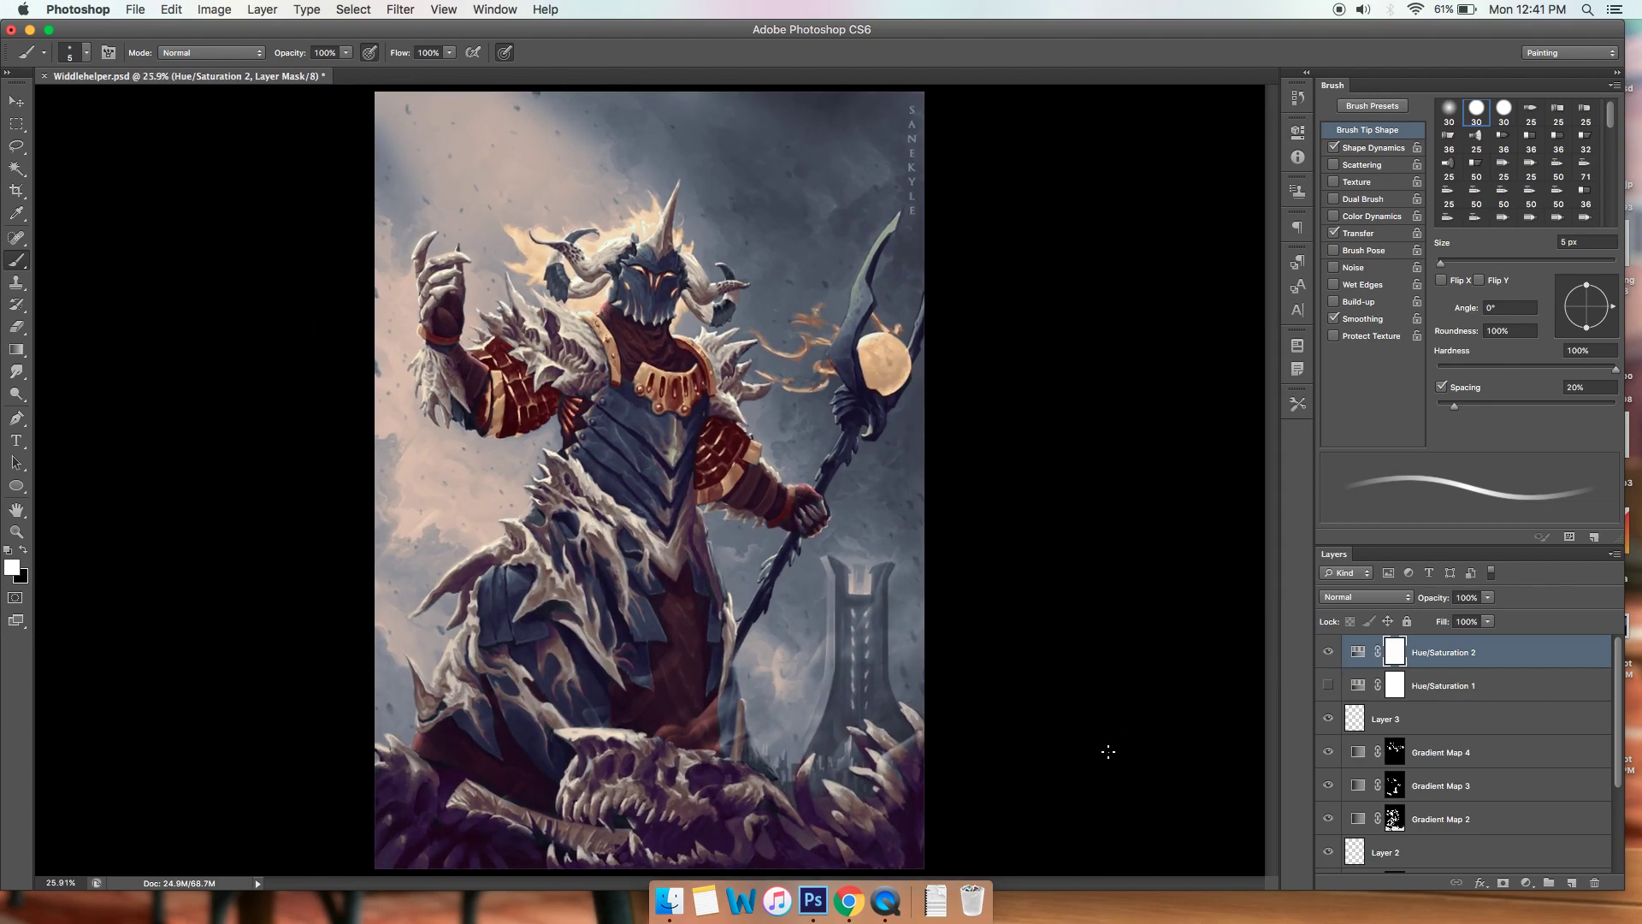
key("super+shift+h")
key("super+z")
Hide every adjustment, paint and gradient map layer above Background.
left_click_drag(1329, 652, 1328, 818)
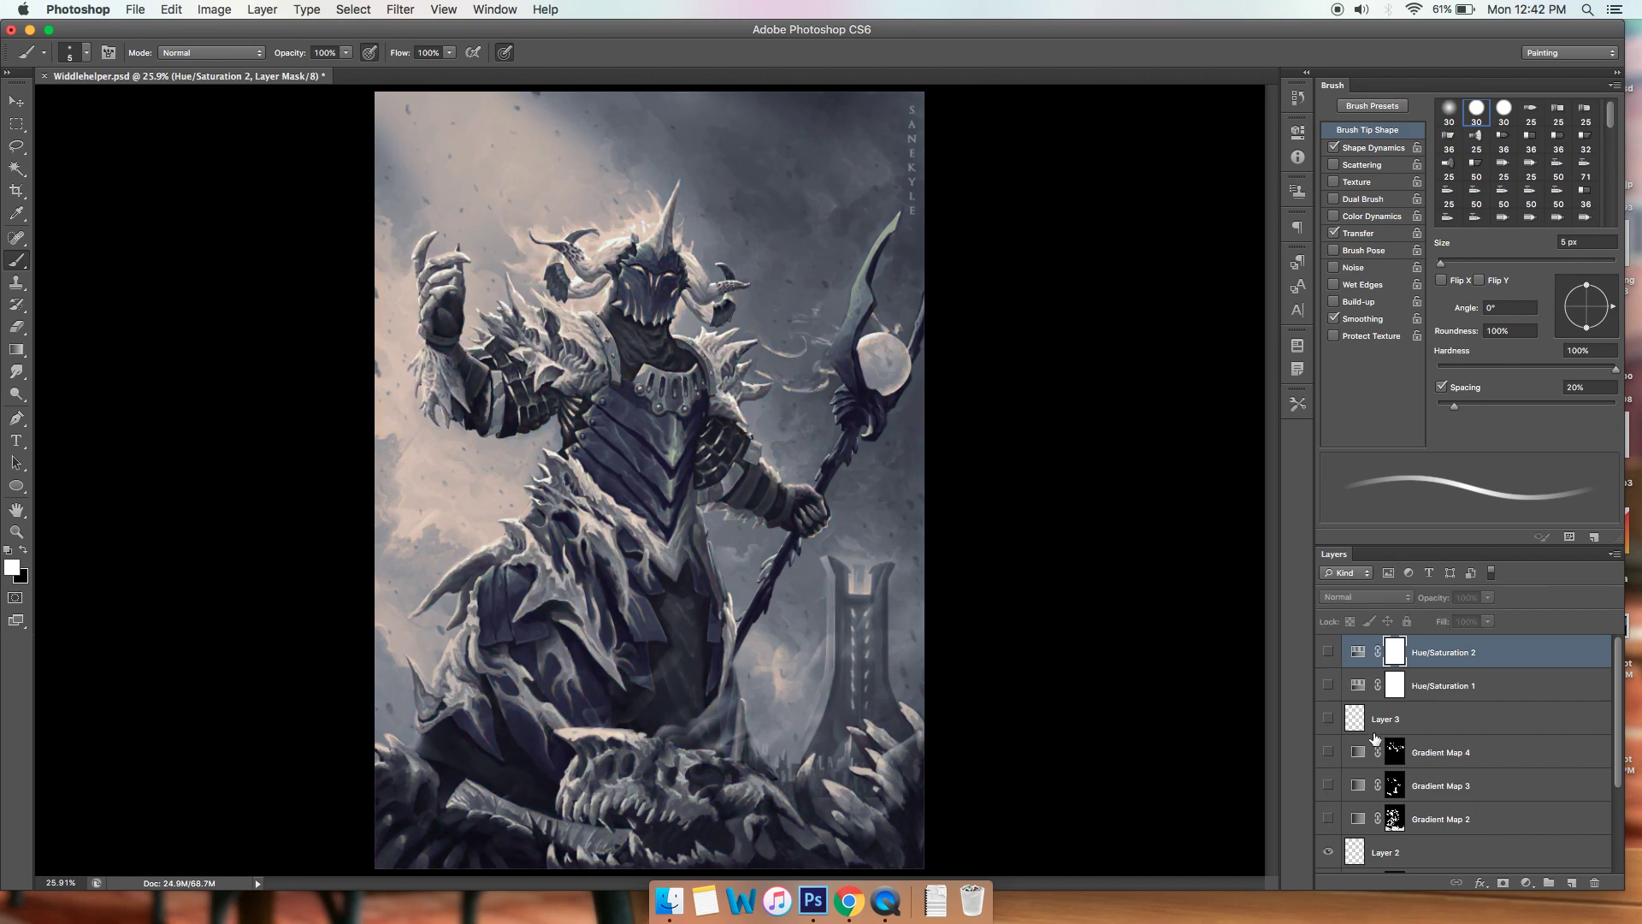
left_click_drag(1615, 650, 1616, 736)
left_click_drag(1328, 732, 1330, 822)
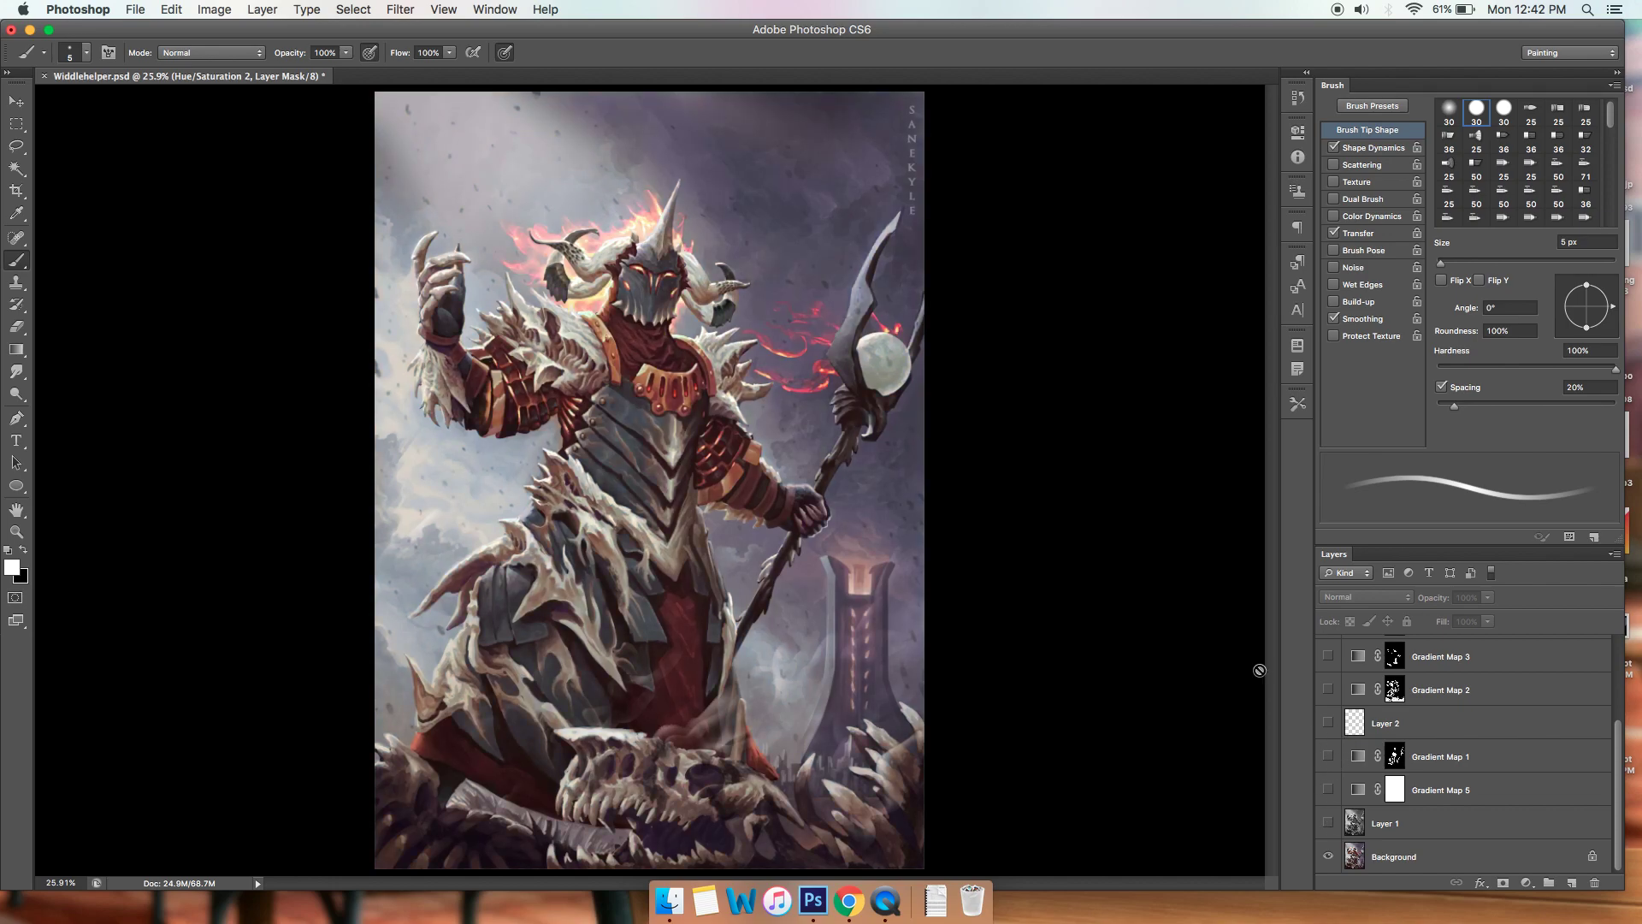
Zoom and pan around the warrior's head and upper painting, then fit it on screen.
key("super+equal")
key("super+equal")
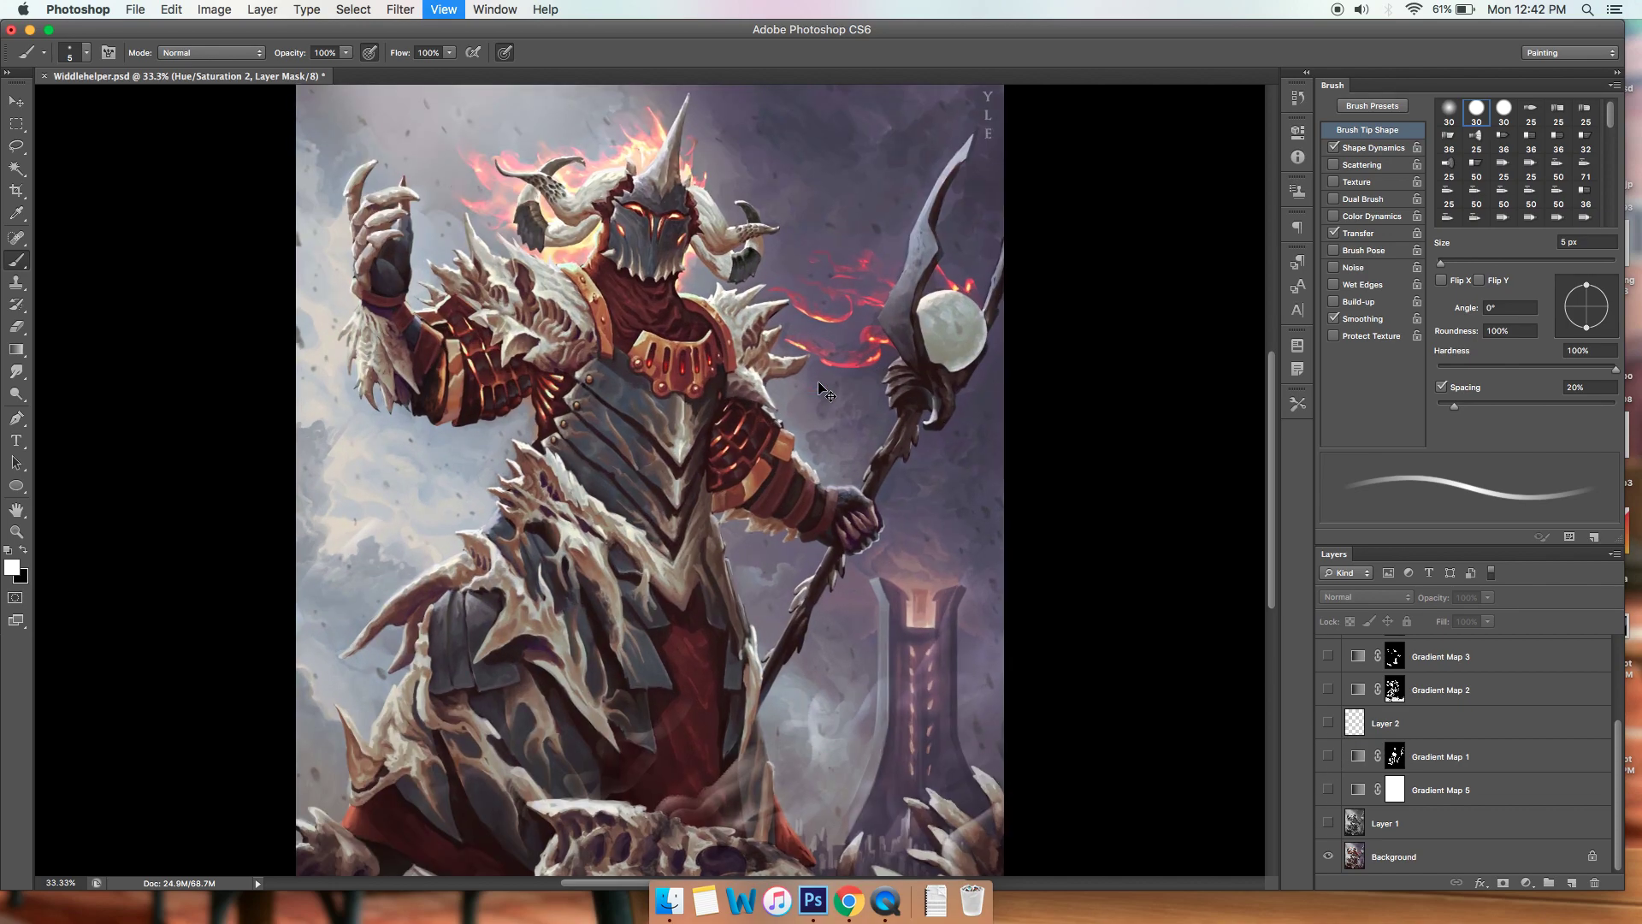
left_click_drag(1088, 368, 1007, 625)
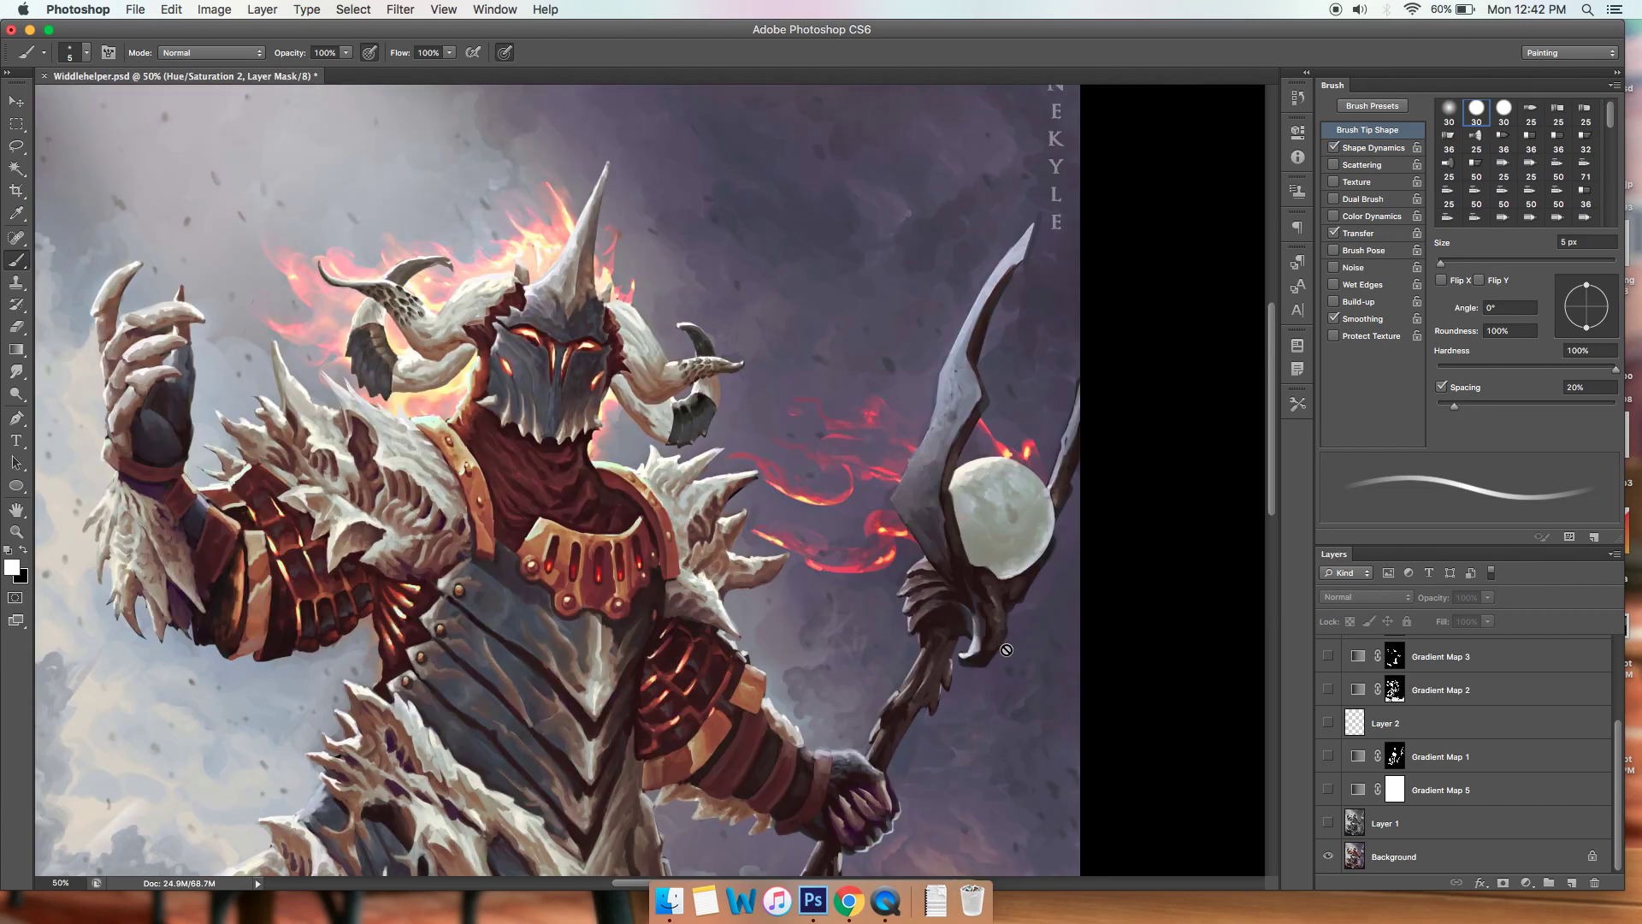
left_click_drag(727, 310, 754, 327)
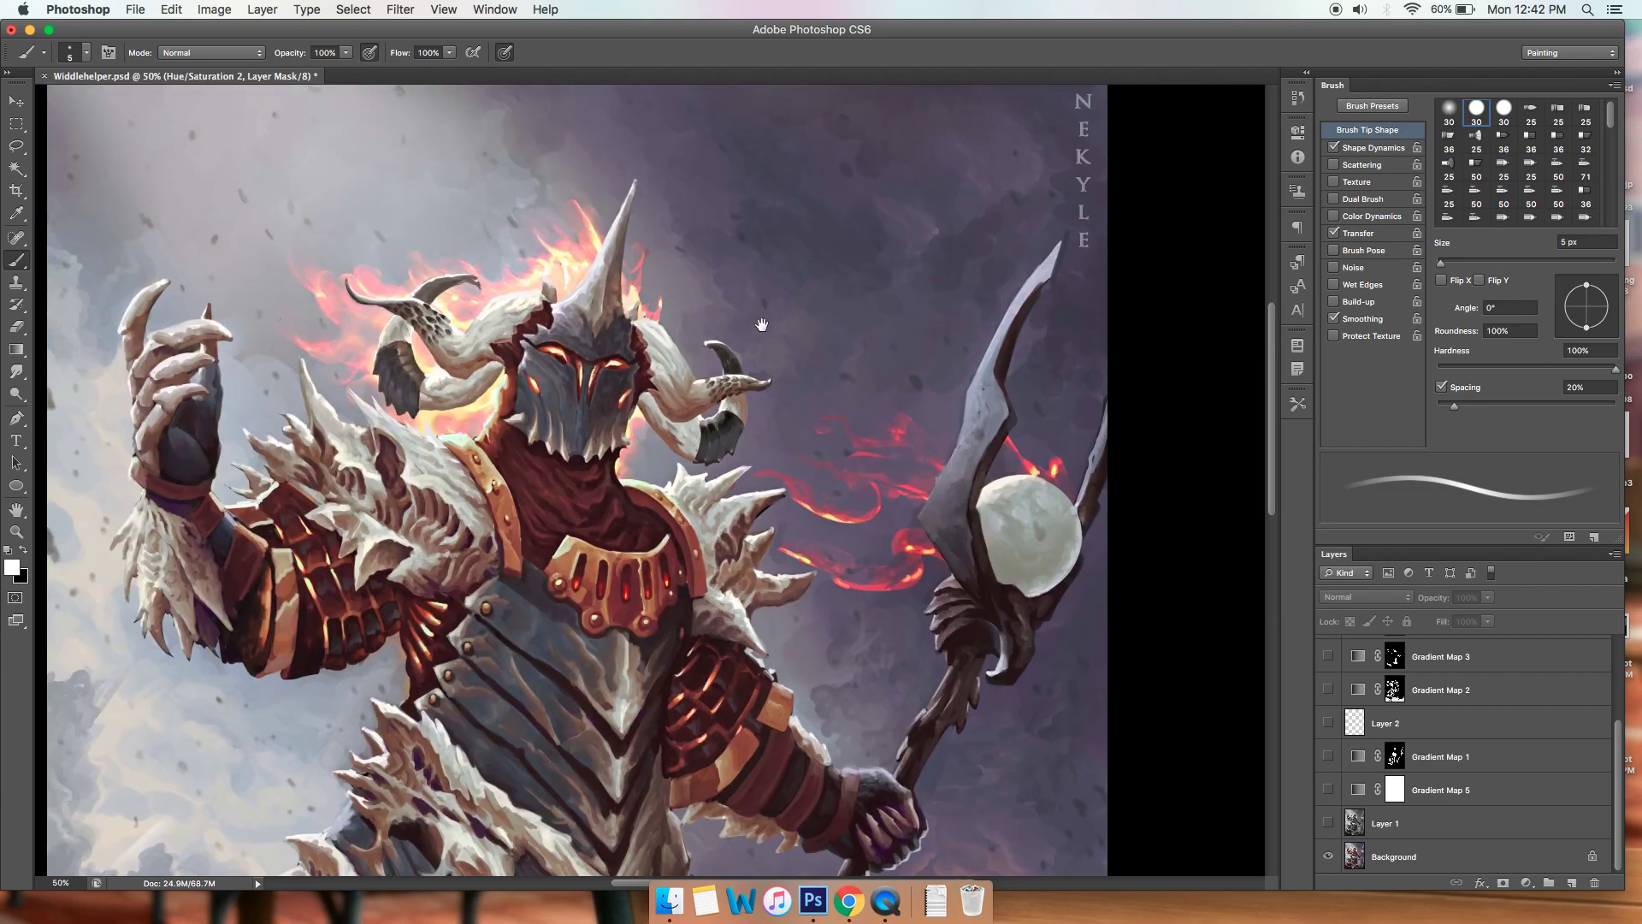
key("ctrl+plus")
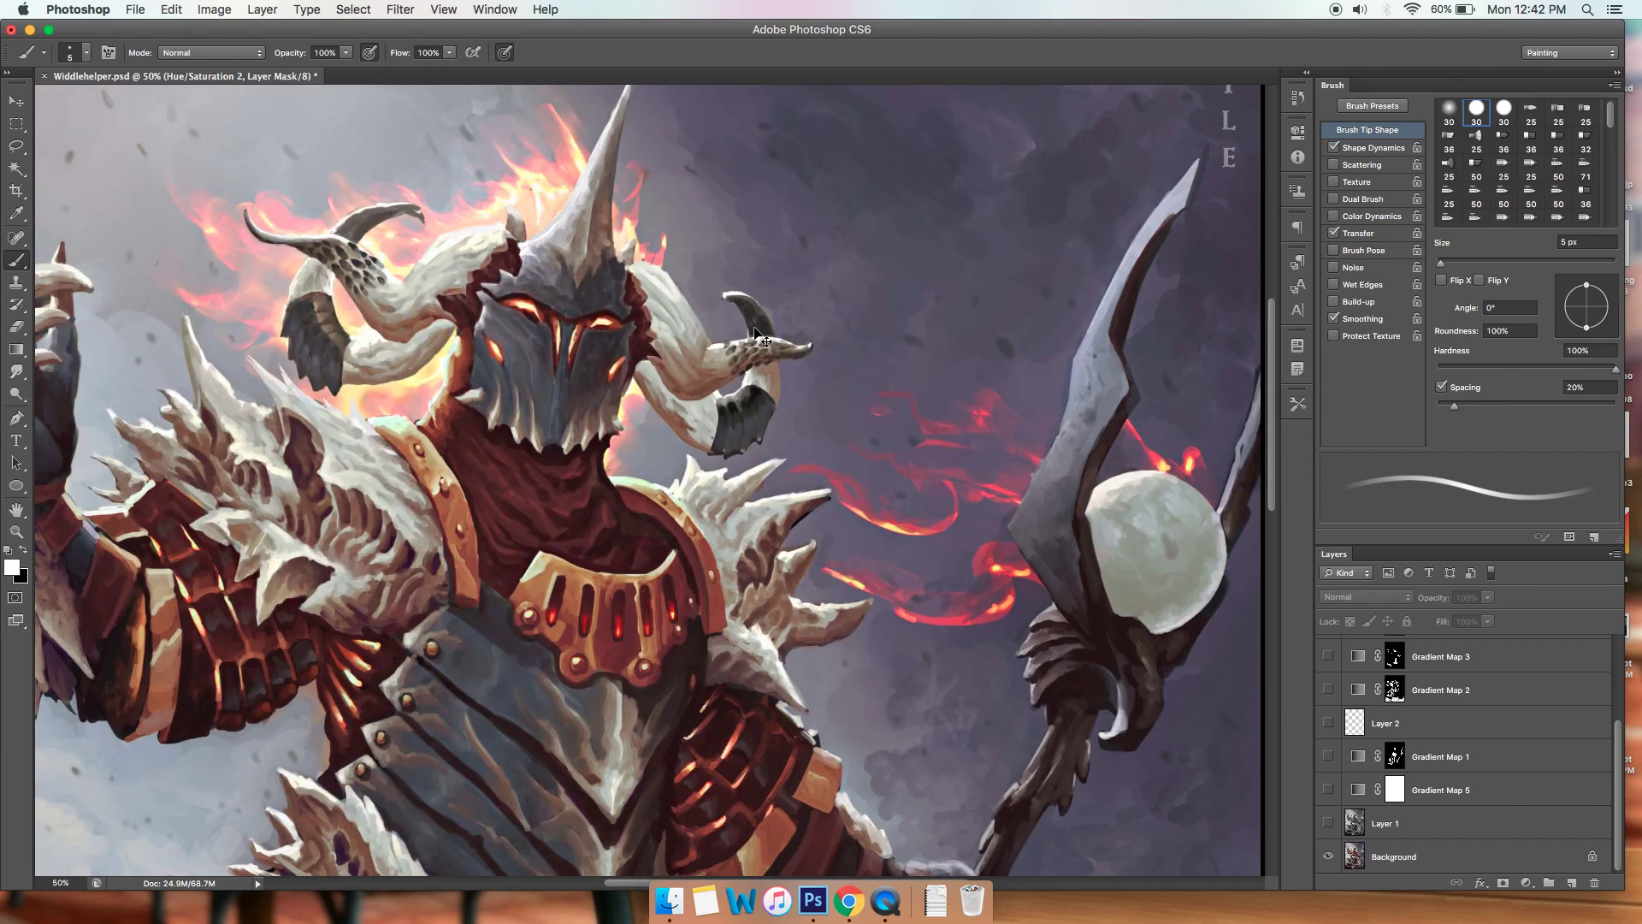
key("ctrl+minus")
mouse_move(753, 327)
left_mouse_down()
mouse_move(821, 367)
mouse_move(1001, 416)
left_mouse_up()
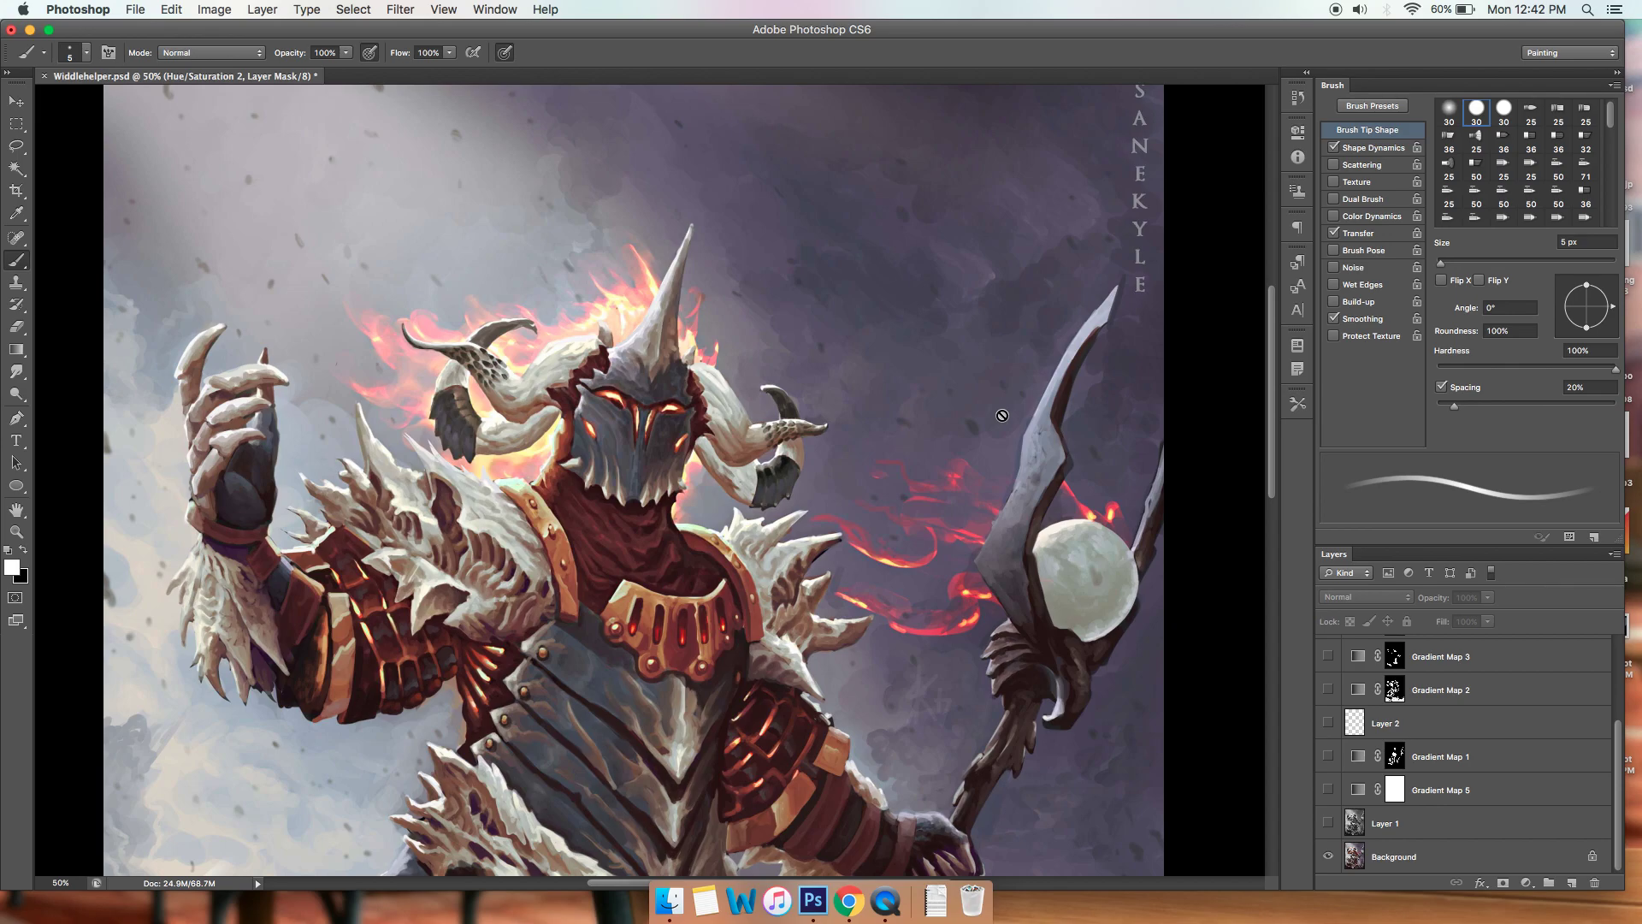
key("ctrl+0")
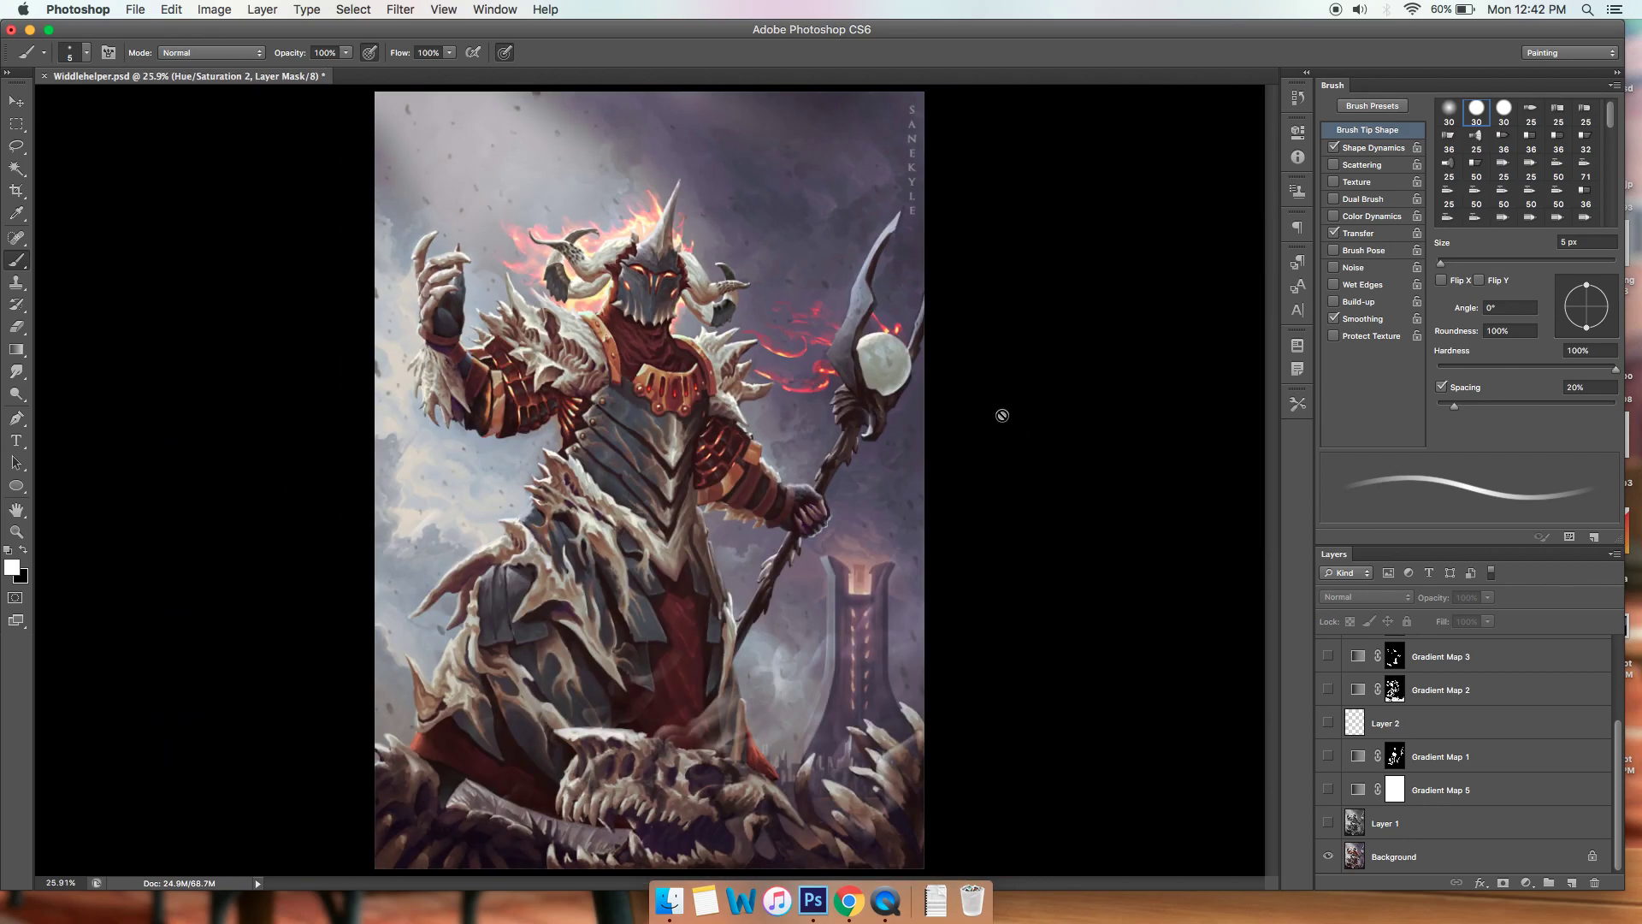